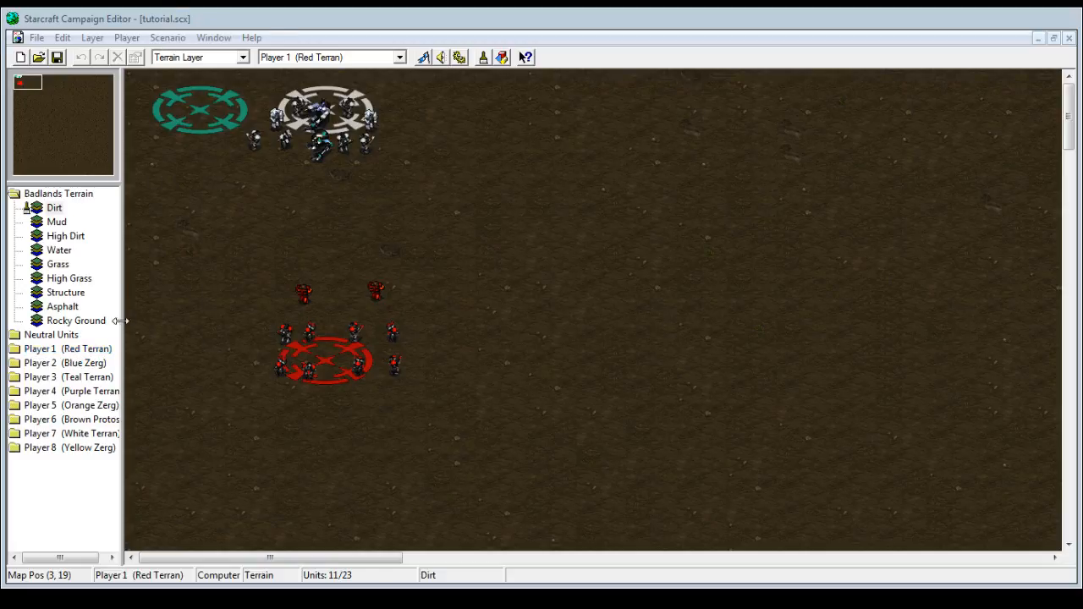
pyautogui.click(89, 352)
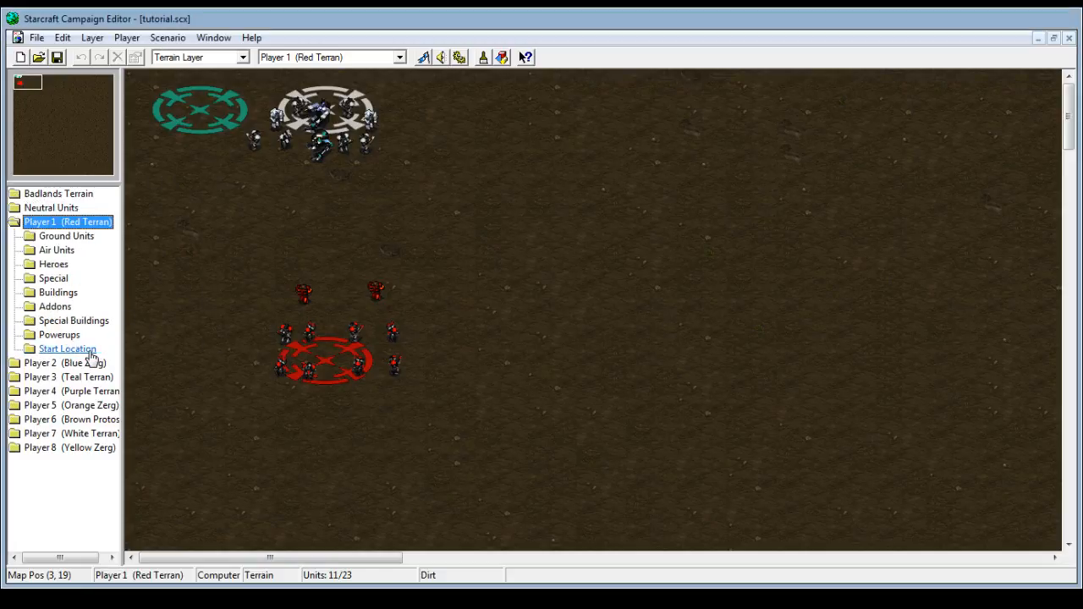
pyautogui.click(53, 295)
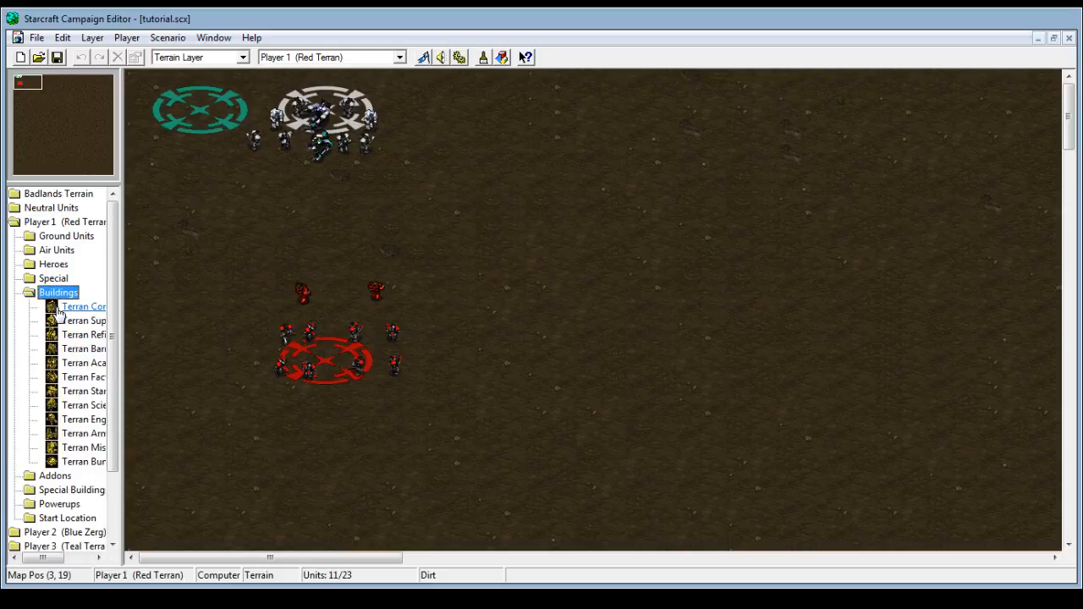
pyautogui.scroll(-2, 74, 324)
pyautogui.scroll(2, 79, 327)
pyautogui.click(54, 309)
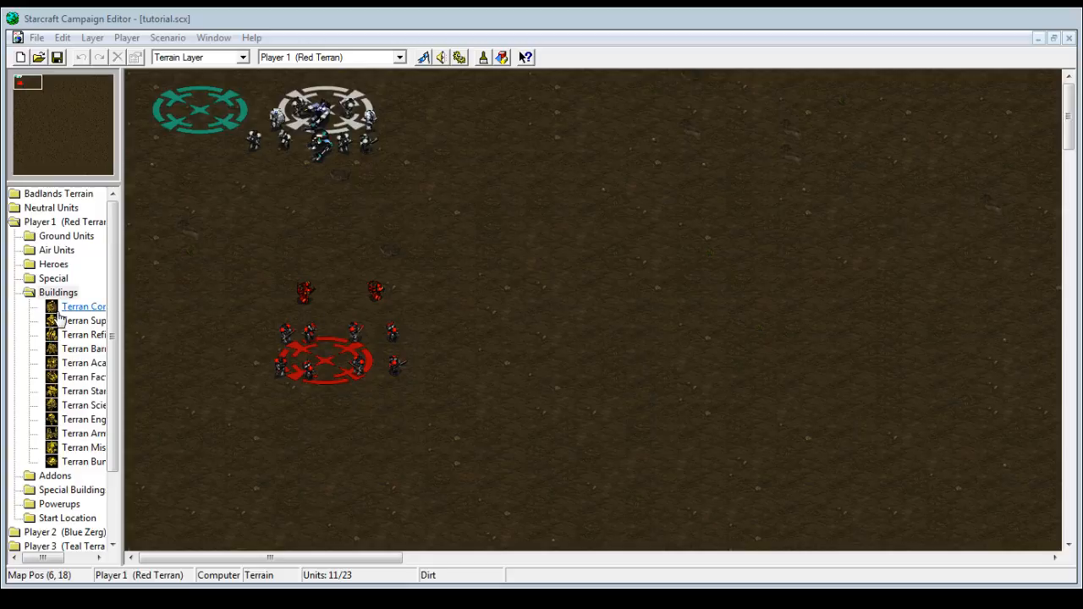
pyautogui.moveTo(110, 321)
pyautogui.mouseDown()
pyautogui.moveTo(113, 391)
pyautogui.moveTo(122, 309)
pyautogui.mouseUp()
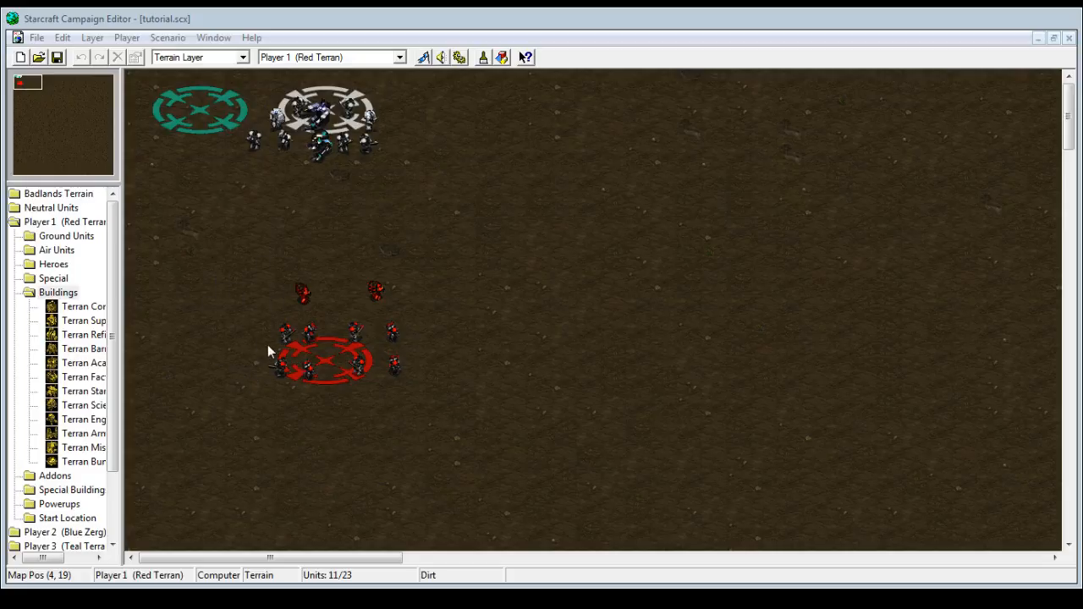
# - Place a Terran Command Center for Player 7 in an empty area along the map's western side
pyautogui.click(28, 116)
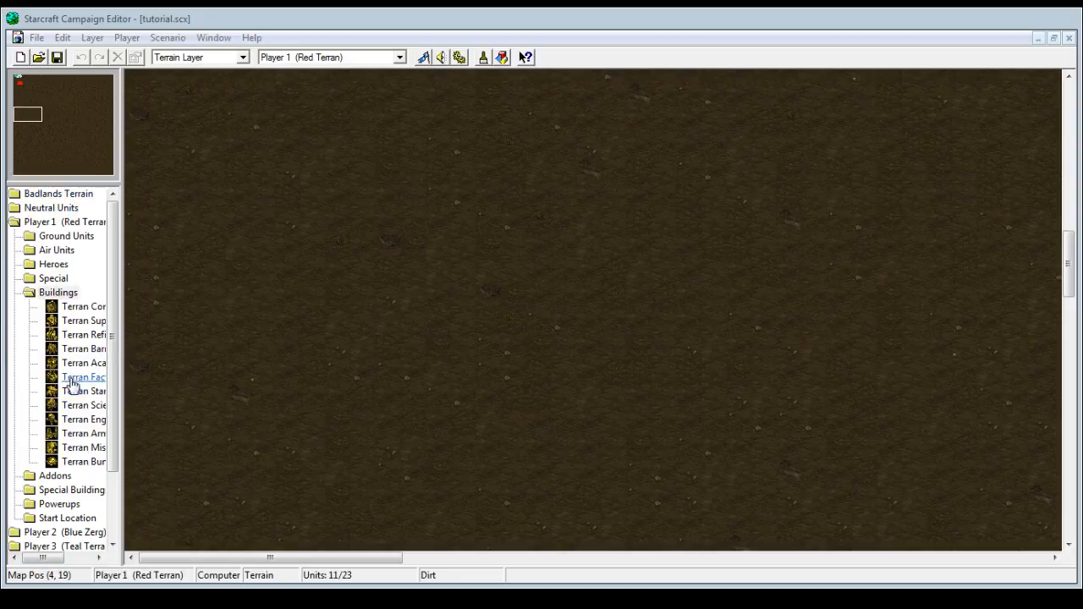
pyautogui.scroll(-2, 113, 380)
pyautogui.click(72, 511)
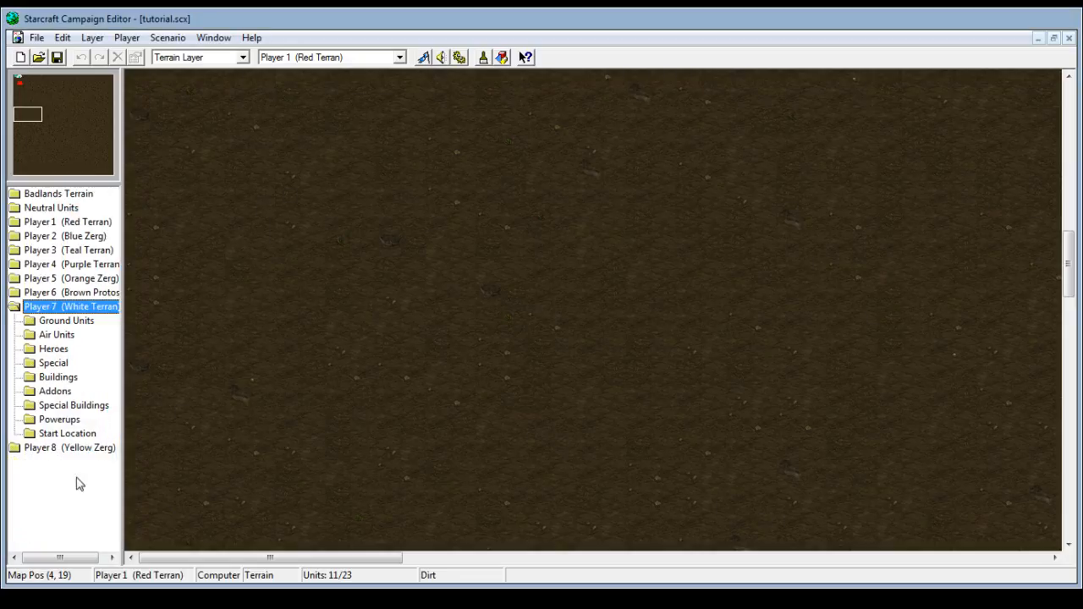
pyautogui.doubleClick(59, 378)
pyautogui.click(76, 378)
pyautogui.click(400, 321)
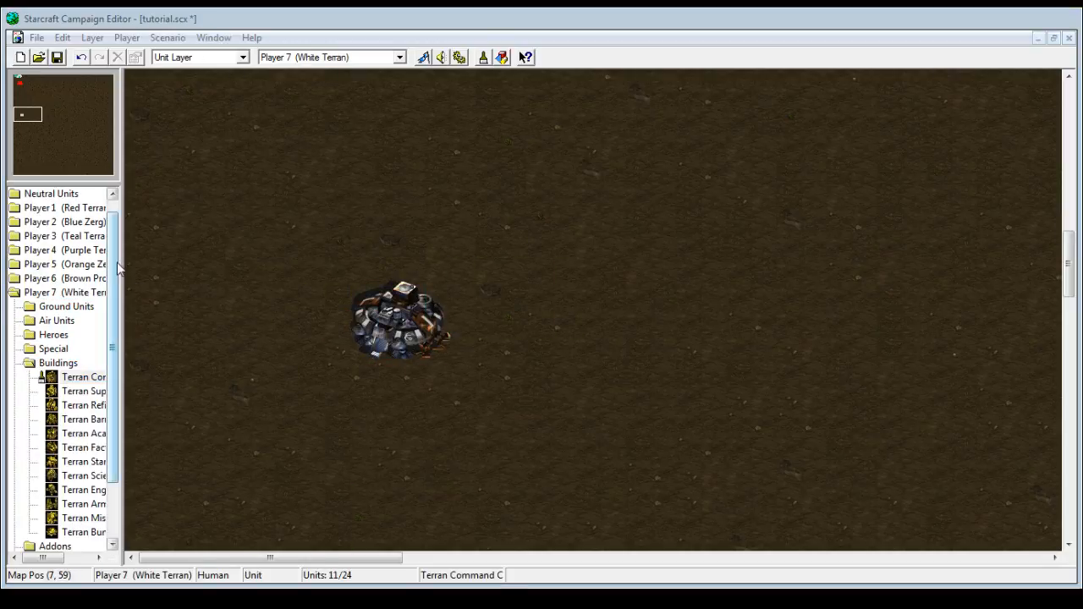
# - Paint several Structure terrain blocks around the Command Center, including a pair to its east
pyautogui.scroll(1, 80, 339)
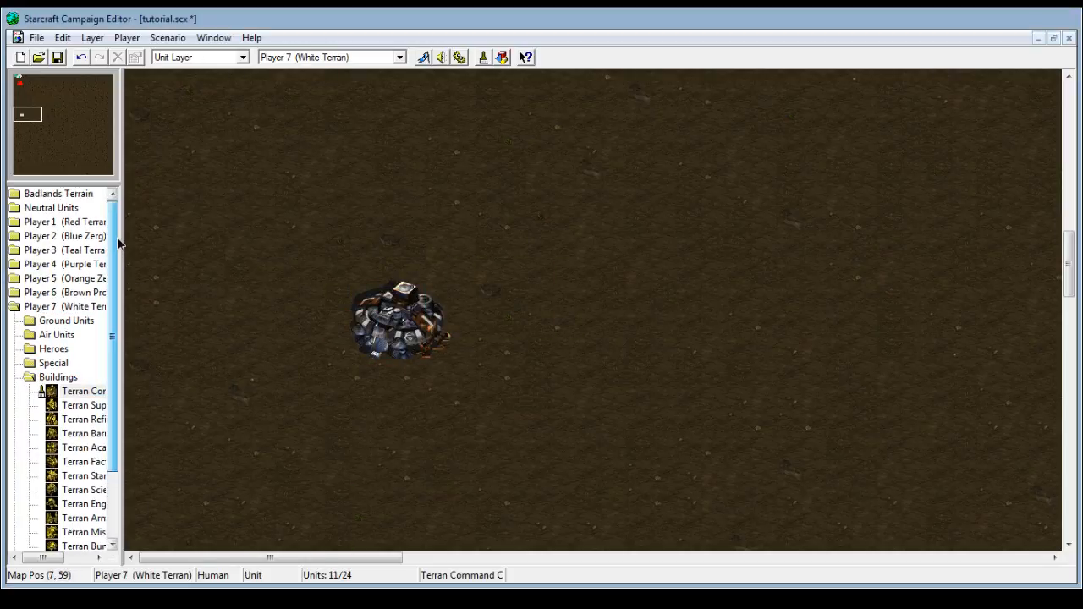
pyautogui.click(52, 207)
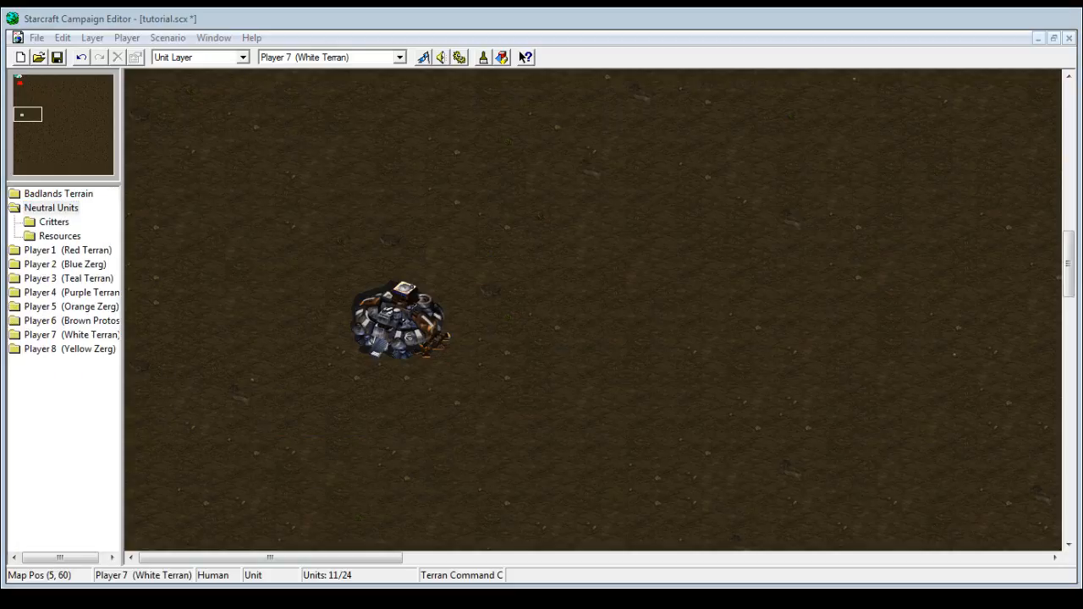
pyautogui.click(56, 193)
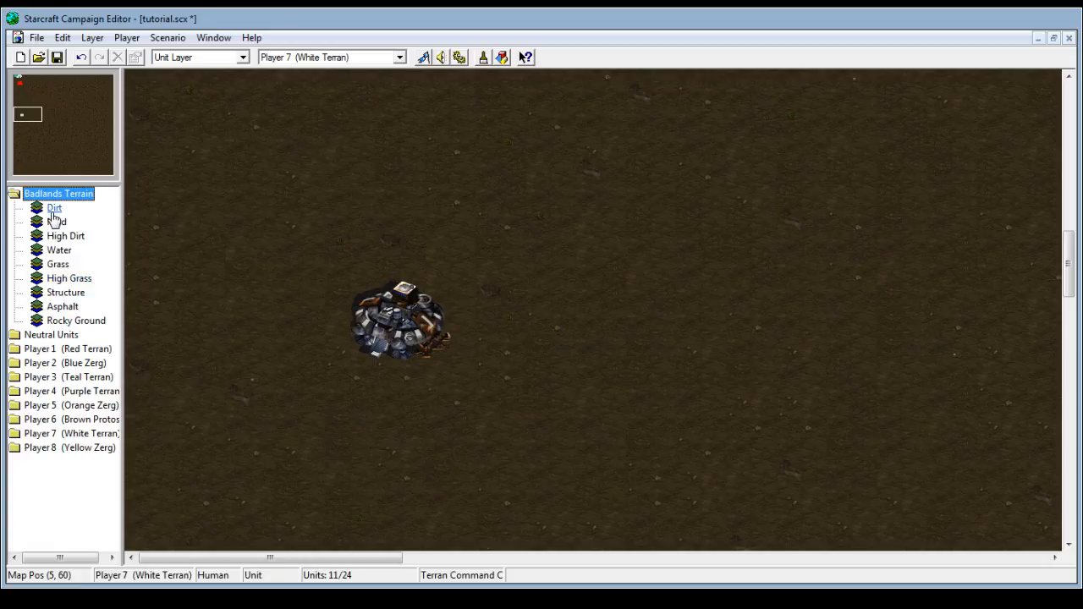
pyautogui.click(65, 292)
pyautogui.click(326, 246)
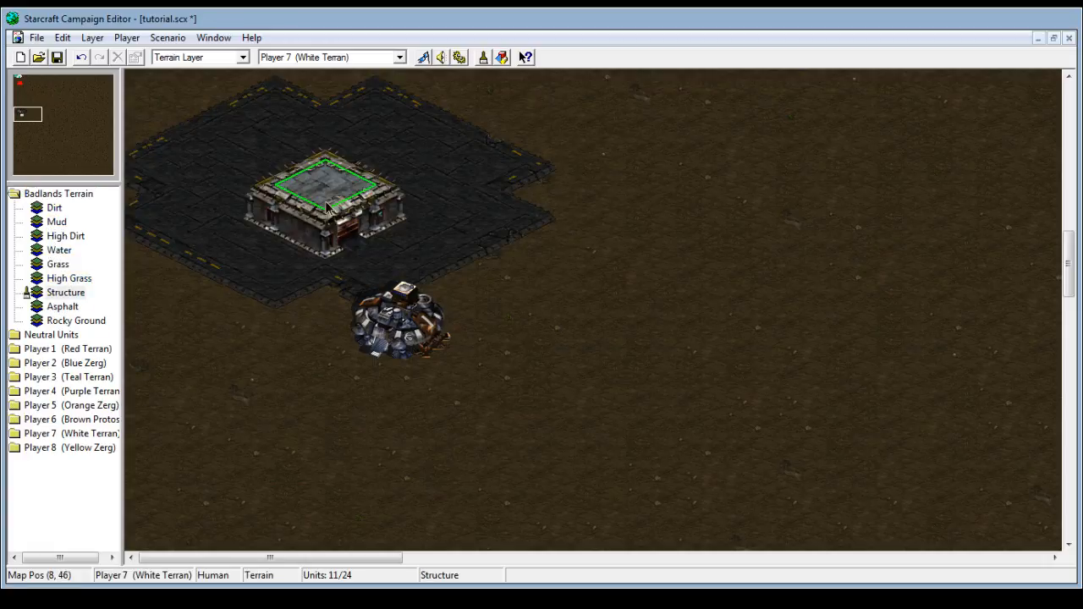
pyautogui.click(224, 342)
pyautogui.click(215, 448)
pyautogui.click(421, 509)
pyautogui.click(771, 338)
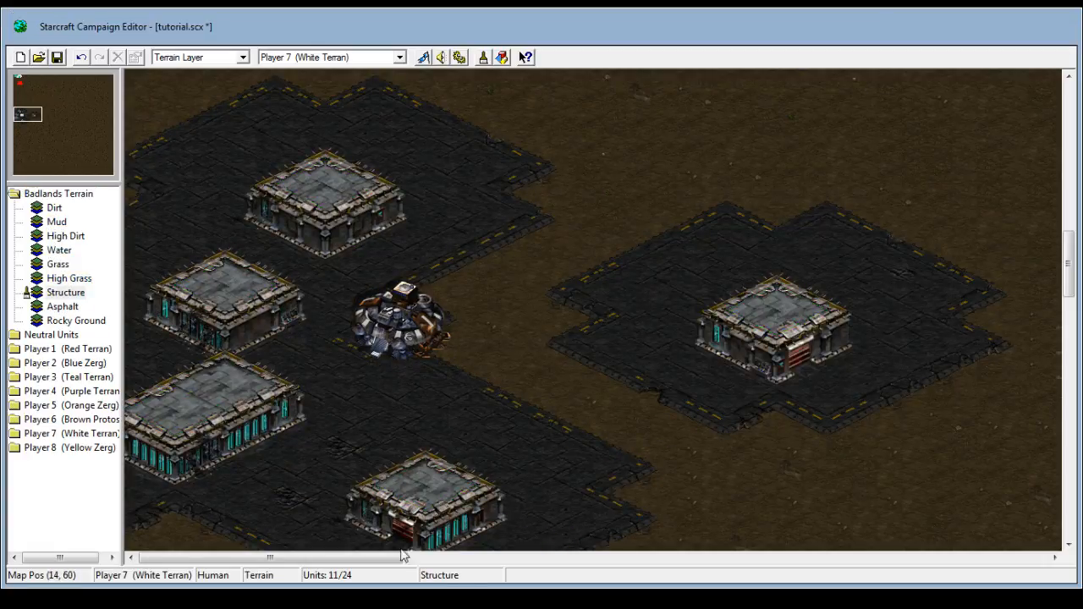
pyautogui.click(722, 414)
# - Place four neutral mineral fields: two Type 1 southwest and southeast of the Command Center, and two of the third listed type farther east
pyautogui.click(39, 336)
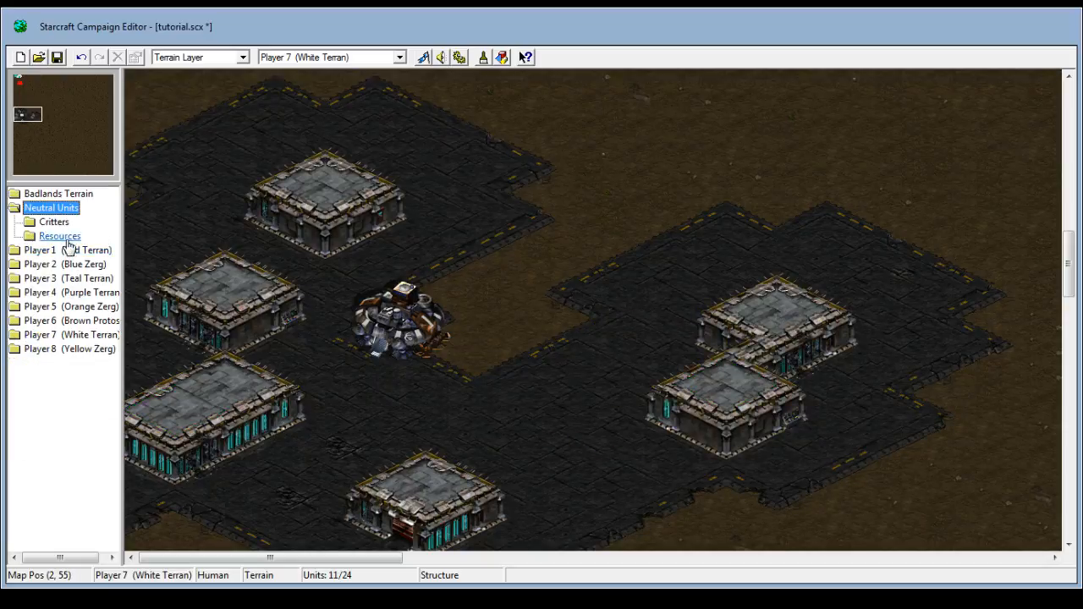
pyautogui.doubleClick(56, 236)
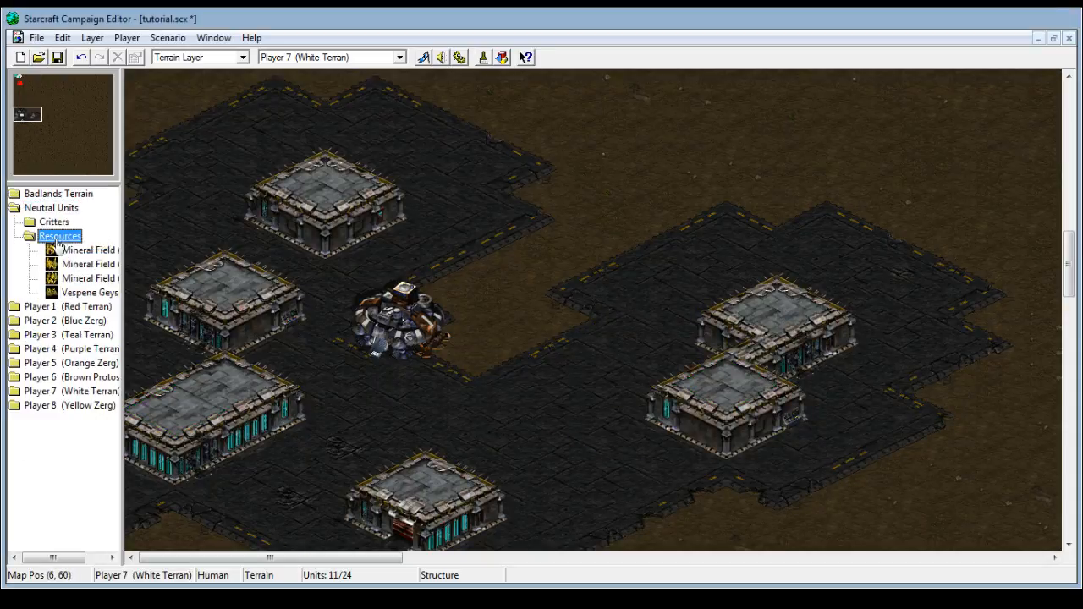
pyautogui.click(84, 249)
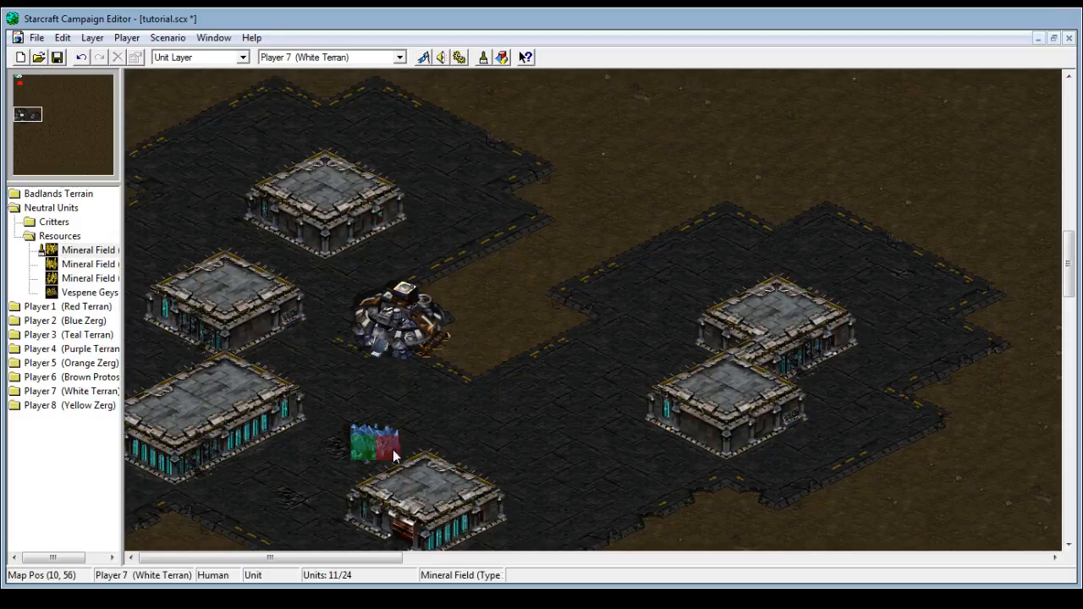
pyautogui.click(331, 455)
pyautogui.click(531, 454)
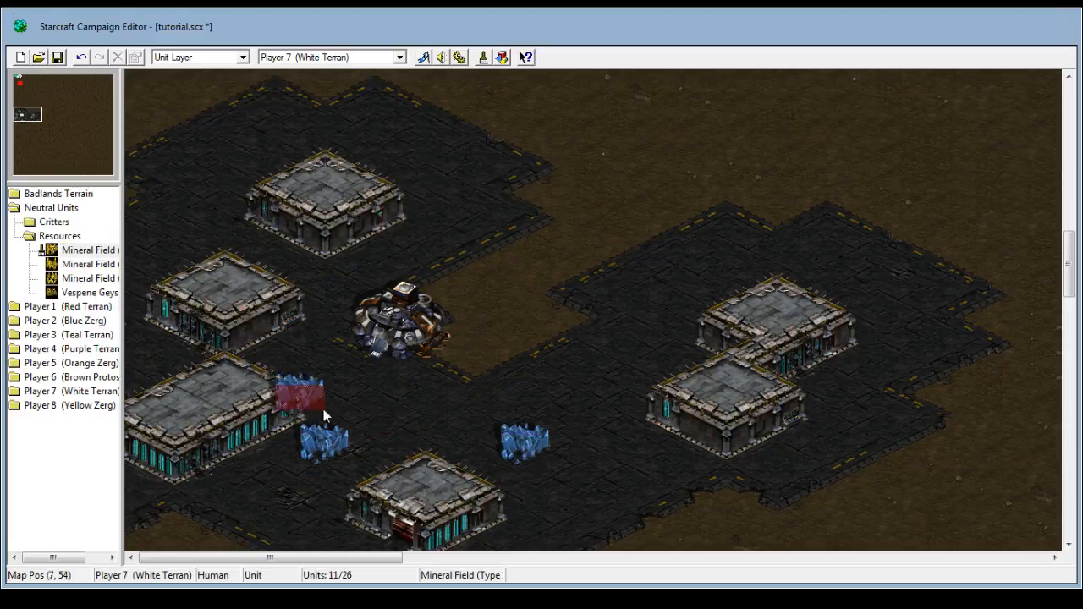
pyautogui.click(89, 278)
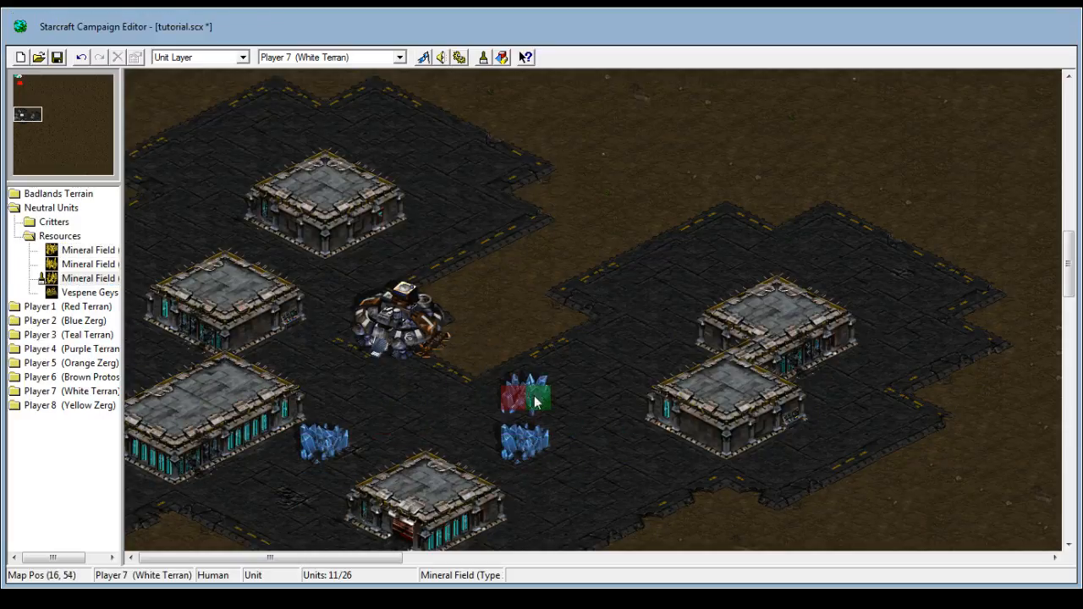
pyautogui.click(583, 395)
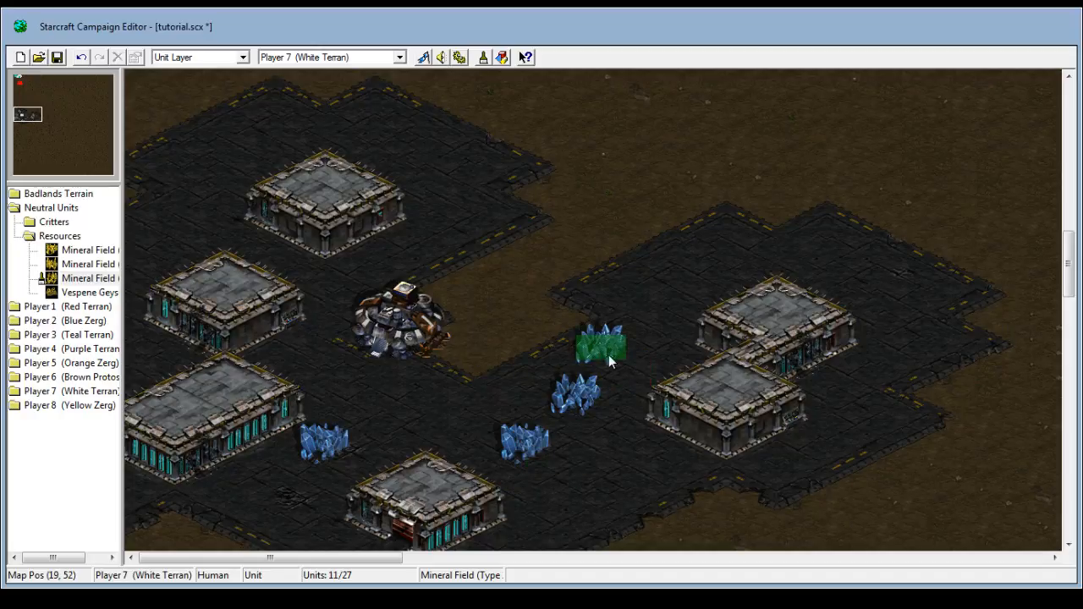
pyautogui.click(620, 385)
# - Place a neutral Vespene Geyser directly above the eastern pair of mineral fields
pyautogui.click(89, 292)
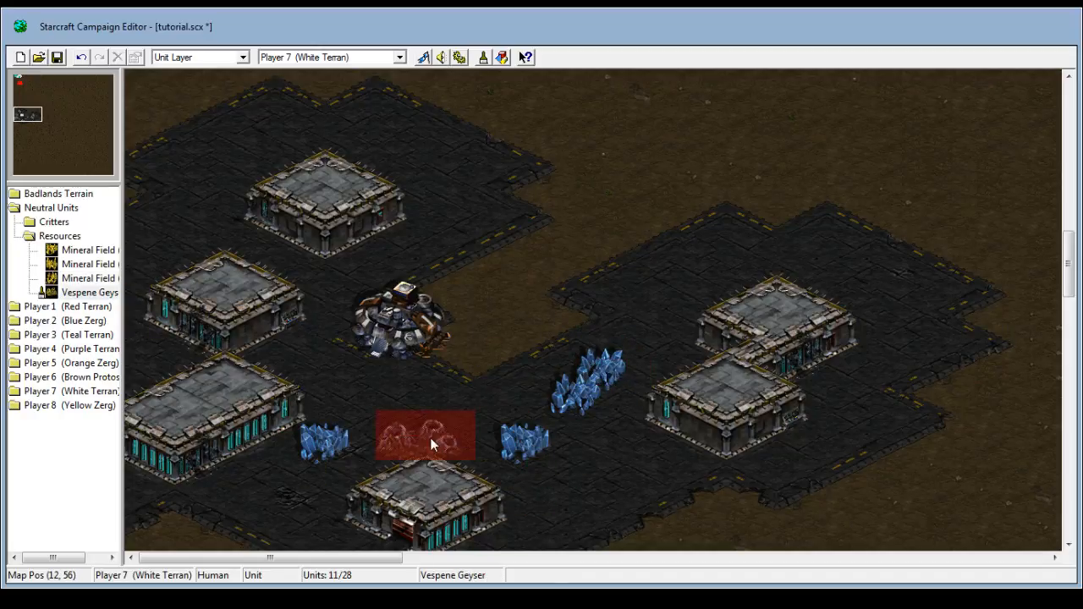
pyautogui.click(626, 345)
pyautogui.click(20, 236)
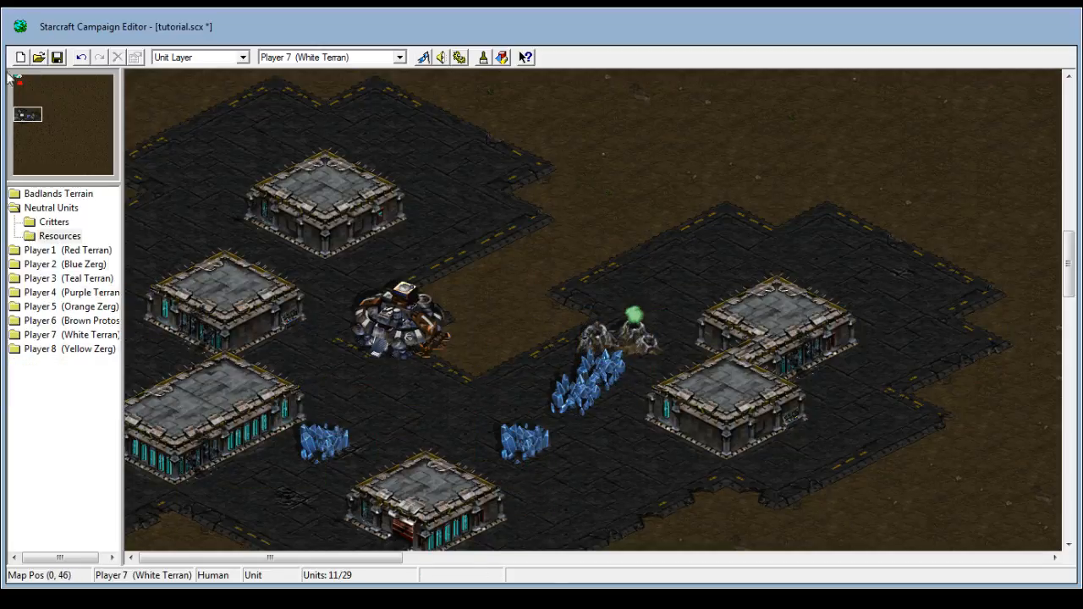
# - Set the resources of the mineral field southwest of the Command Center to 300
pyautogui.click(323, 448)
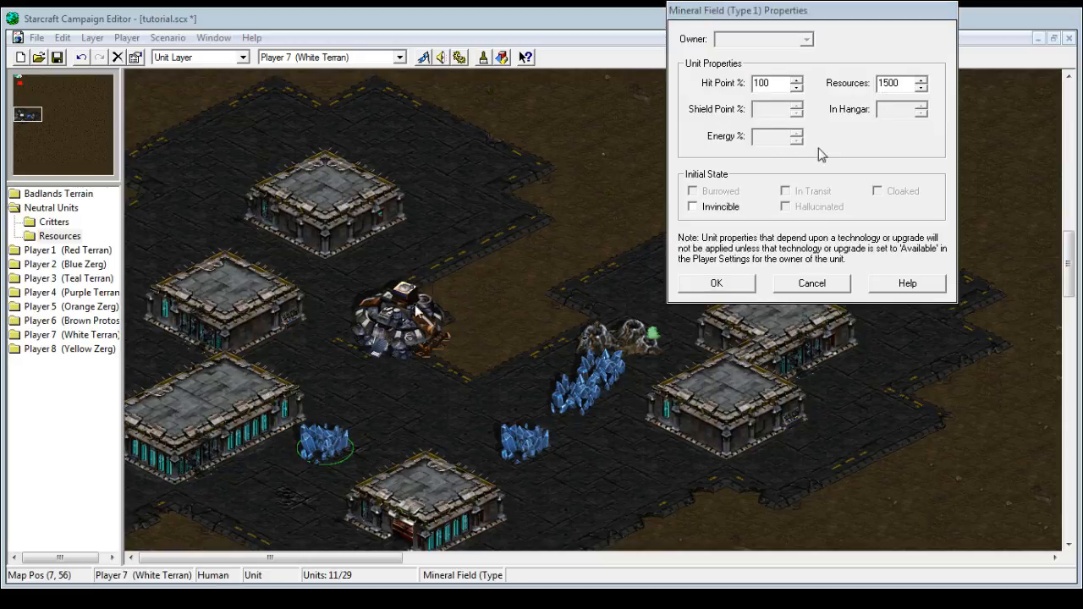
pyautogui.moveTo(905, 83); pyautogui.dragTo(878, 83)
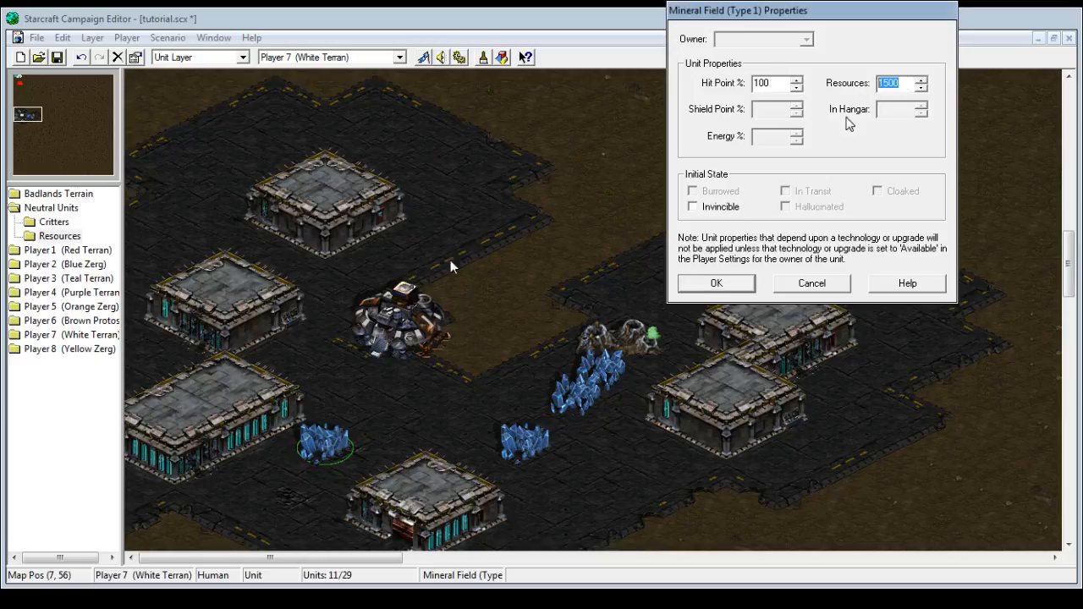
pyautogui.click(909, 82)
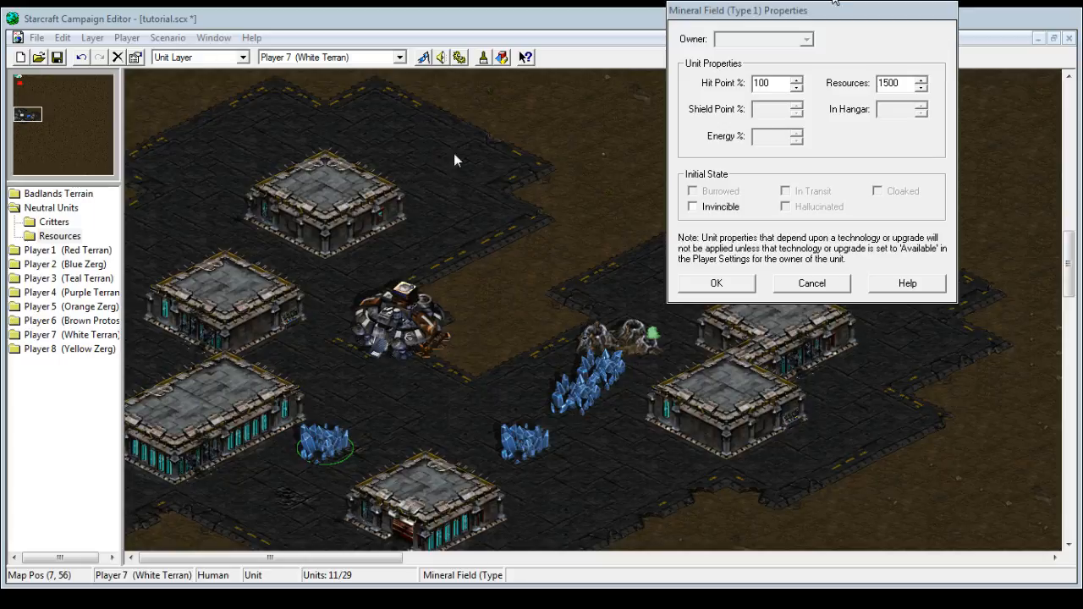
pyautogui.moveTo(901, 92); pyautogui.dragTo(869, 85)
pyautogui.click(808, 157)
pyautogui.write('33')
pyautogui.write('0')
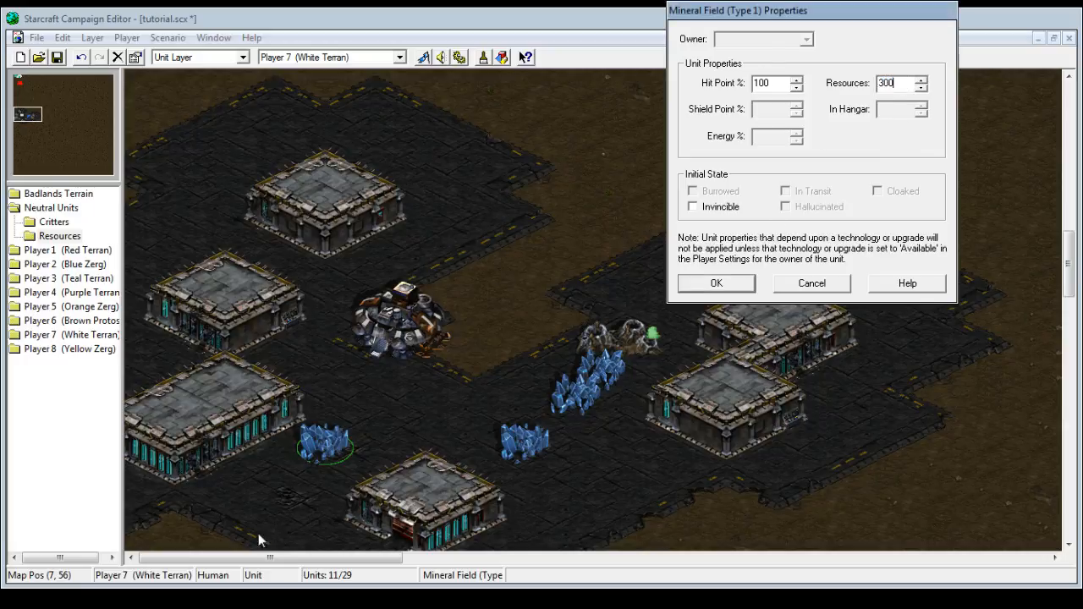
pyautogui.click(716, 284)
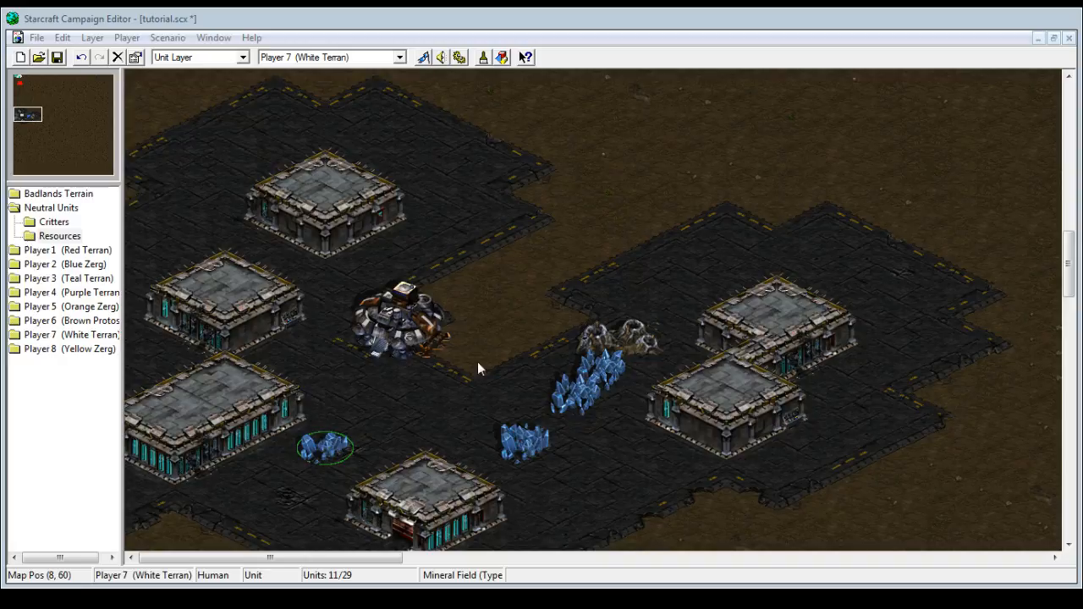
# - Set the resources of the Type 1 mineral field southeast of the Command Center to 750
pyautogui.click(516, 443)
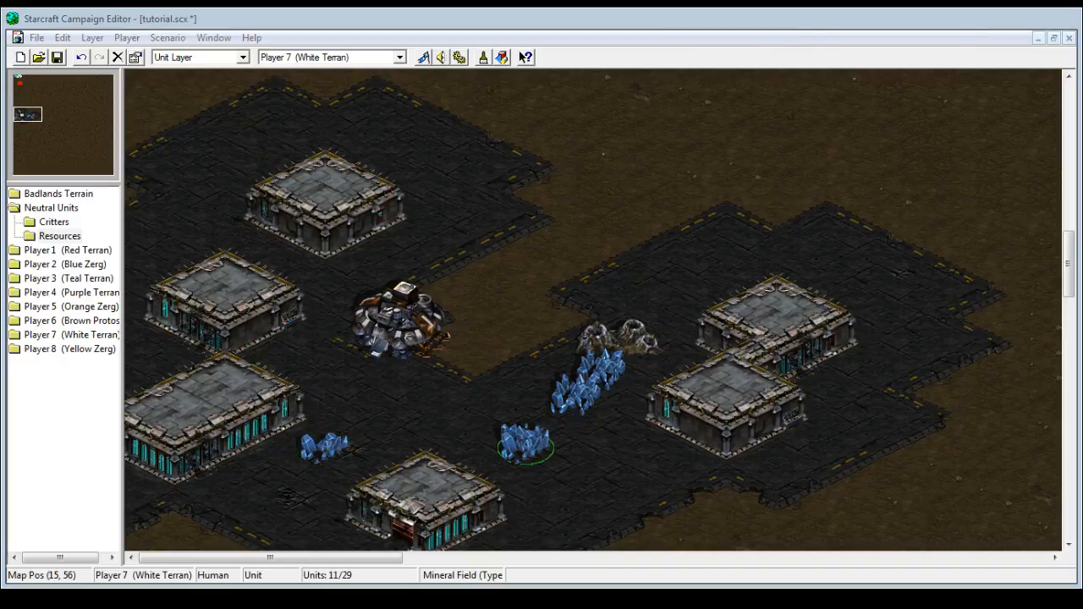
pyautogui.doubleClick(524, 443)
pyautogui.click(771, 12)
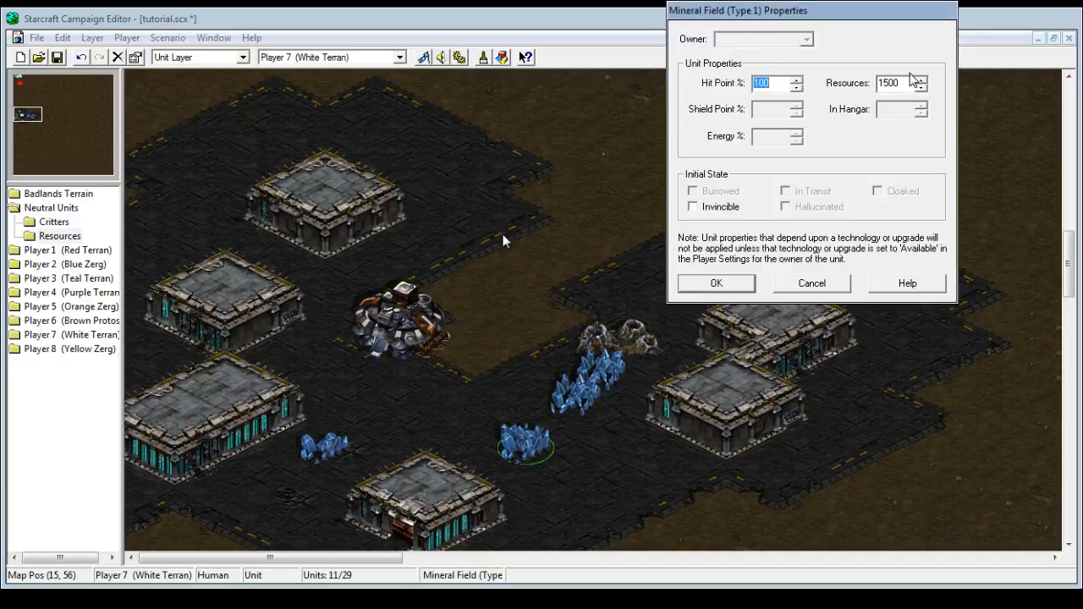
pyautogui.doubleClick(888, 82)
pyautogui.write('75')
pyautogui.press('Return')
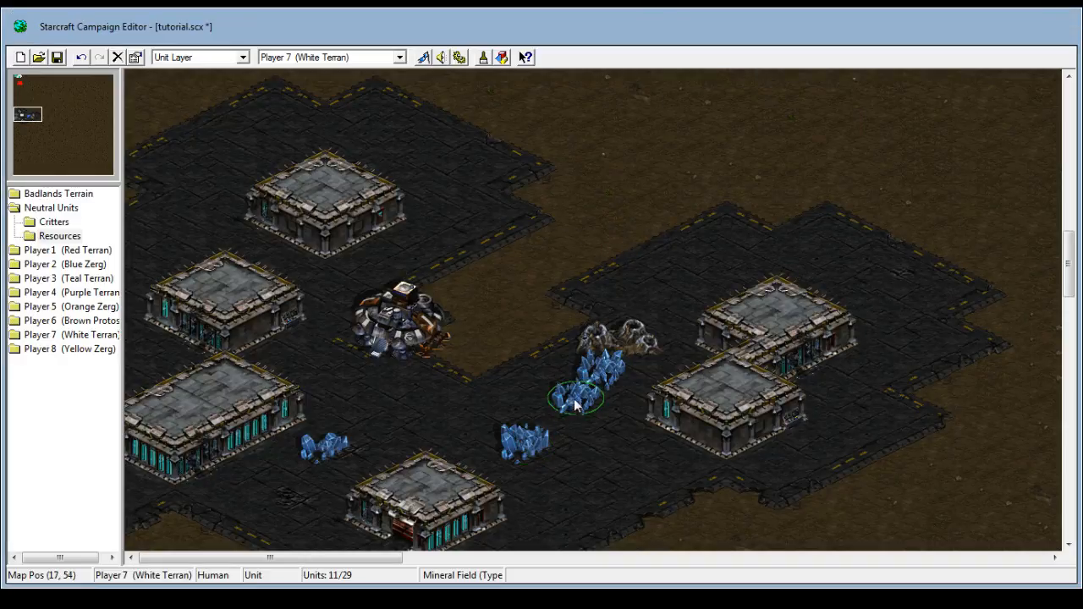
# - Select the eastern mineral fields and the geyser, and check the southeast mineral field's properties without changing them
pyautogui.moveTo(574, 398); pyautogui.dragTo(599, 373)
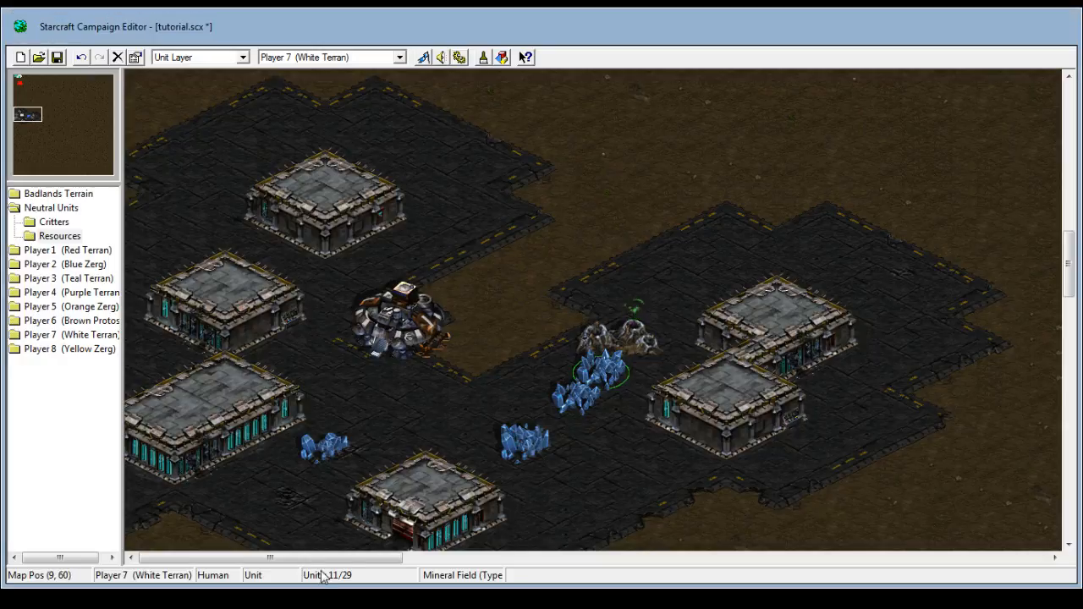
pyautogui.click(579, 332)
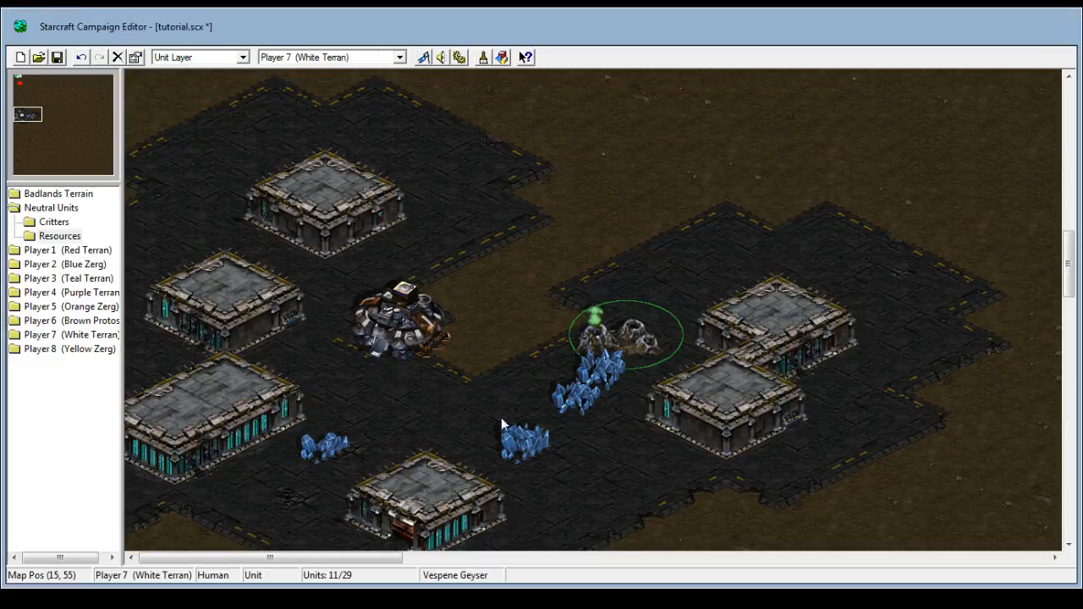
pyautogui.doubleClick(525, 439)
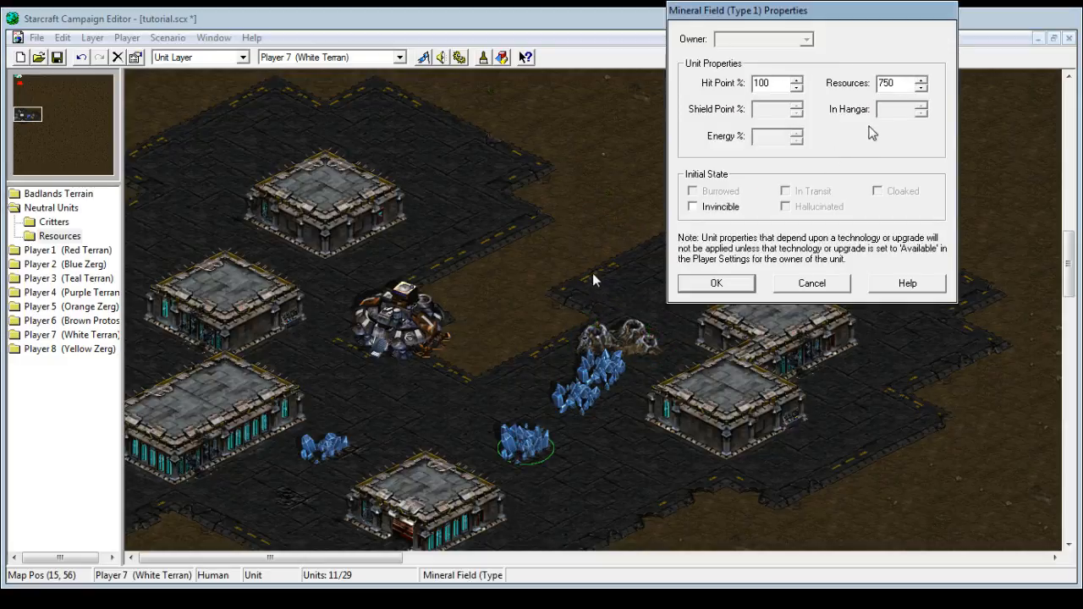
pyautogui.click(807, 284)
pyautogui.click(624, 315)
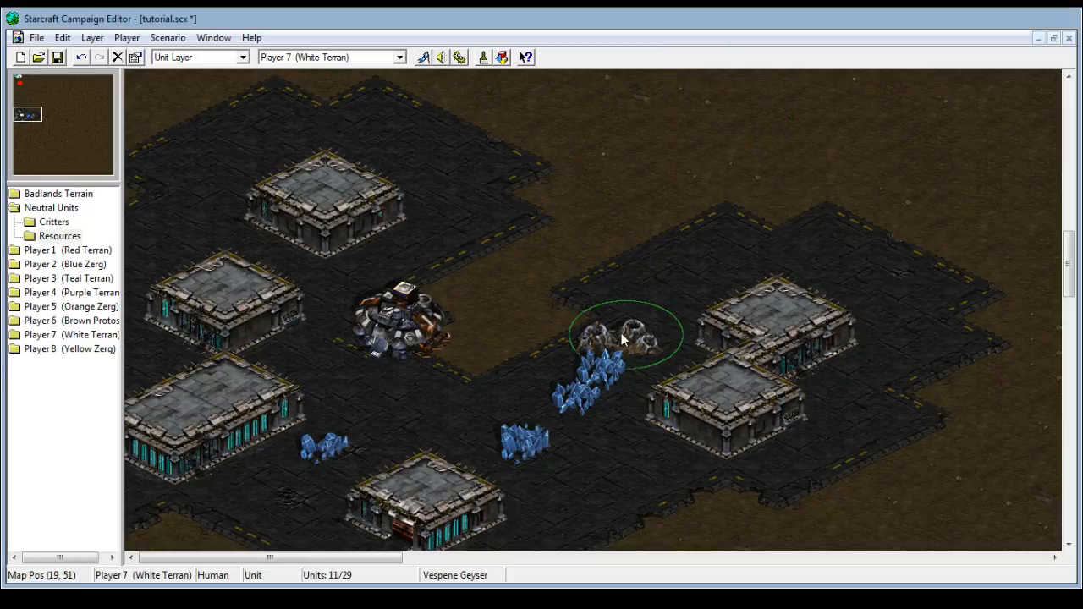
# - Set the resources of the Type 1 mineral field southeast of the Command Center to 0, then select the geyser
pyautogui.click(525, 437)
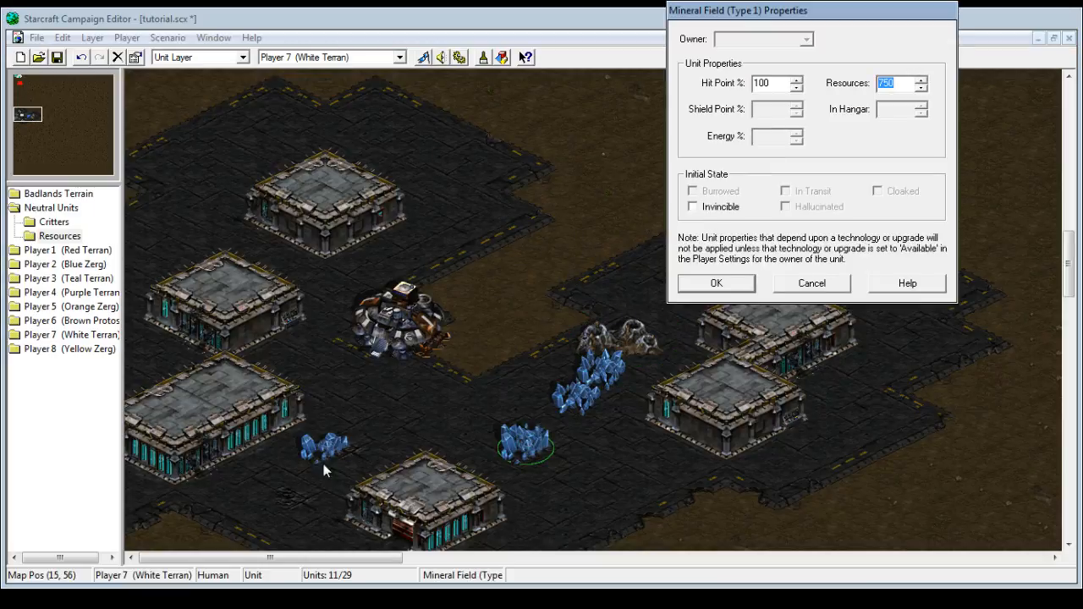
pyautogui.press('Return')
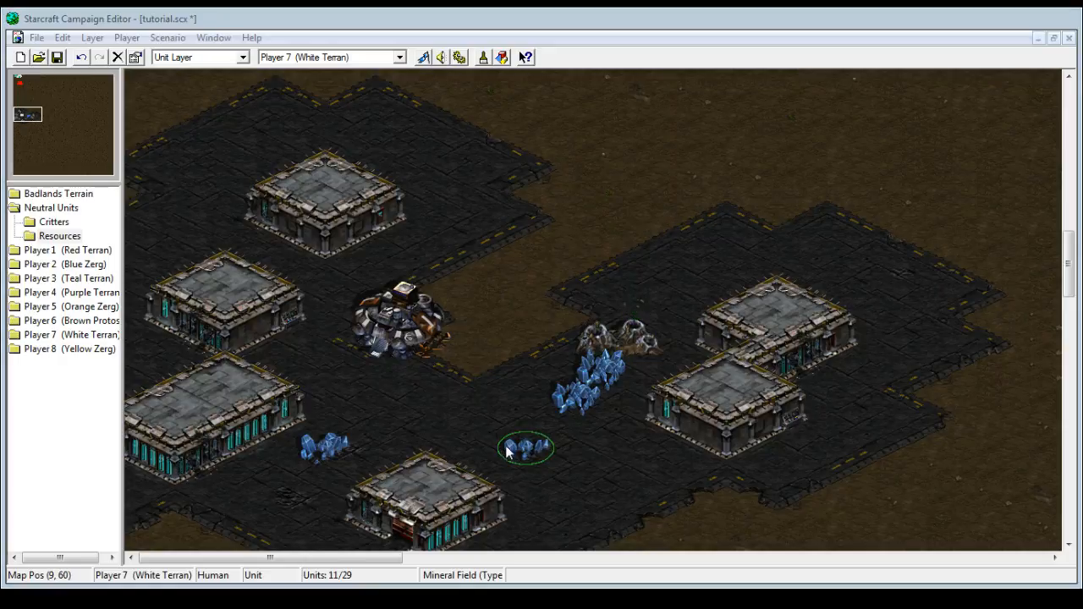
pyautogui.moveTo(894, 82); pyautogui.dragTo(826, 83)
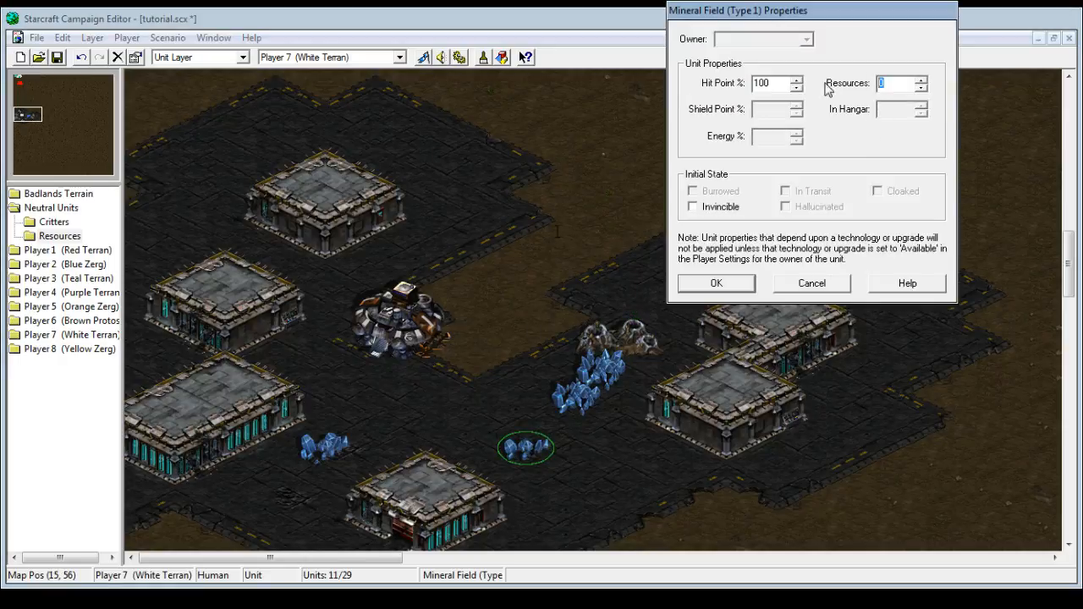
pyautogui.moveTo(506, 432); pyautogui.dragTo(530, 462)
pyautogui.click(637, 321)
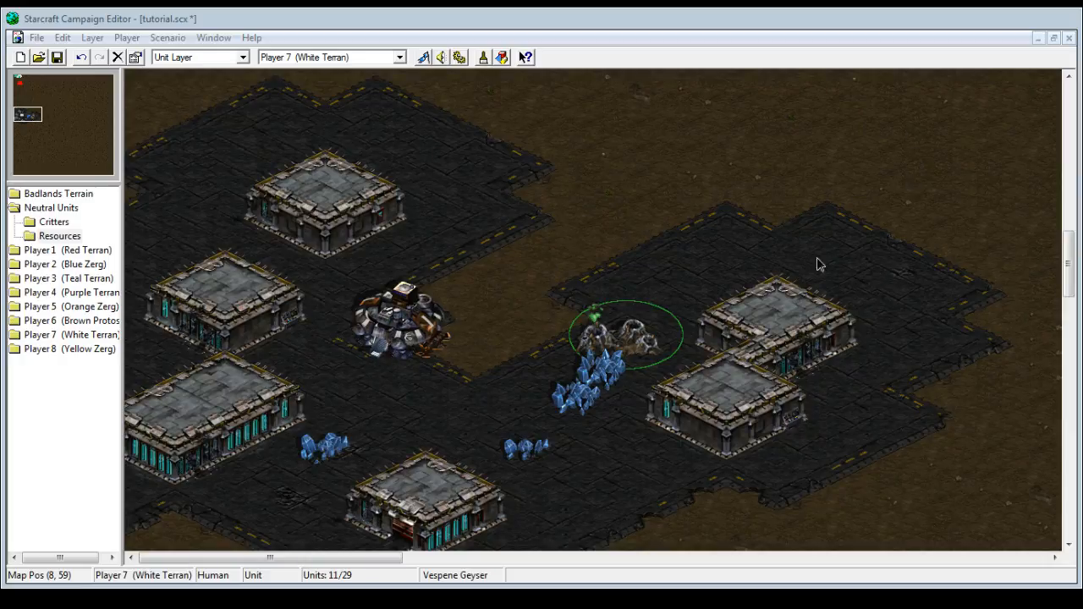
# - Set the Player 7 Command Center's hit points to 54 percent in its unit properties
pyautogui.click(407, 333)
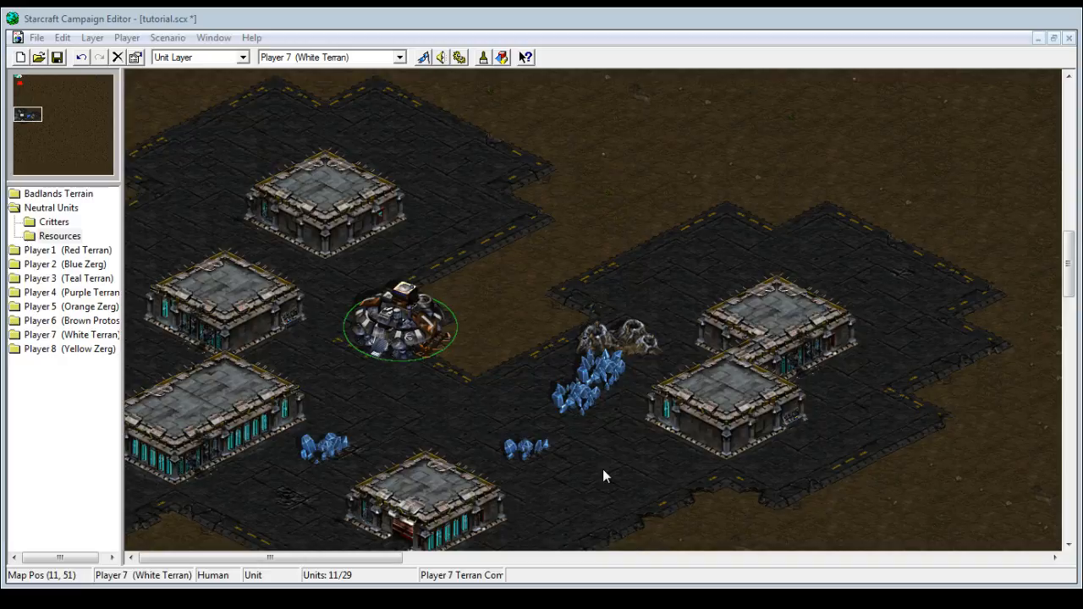
pyautogui.press('Return')
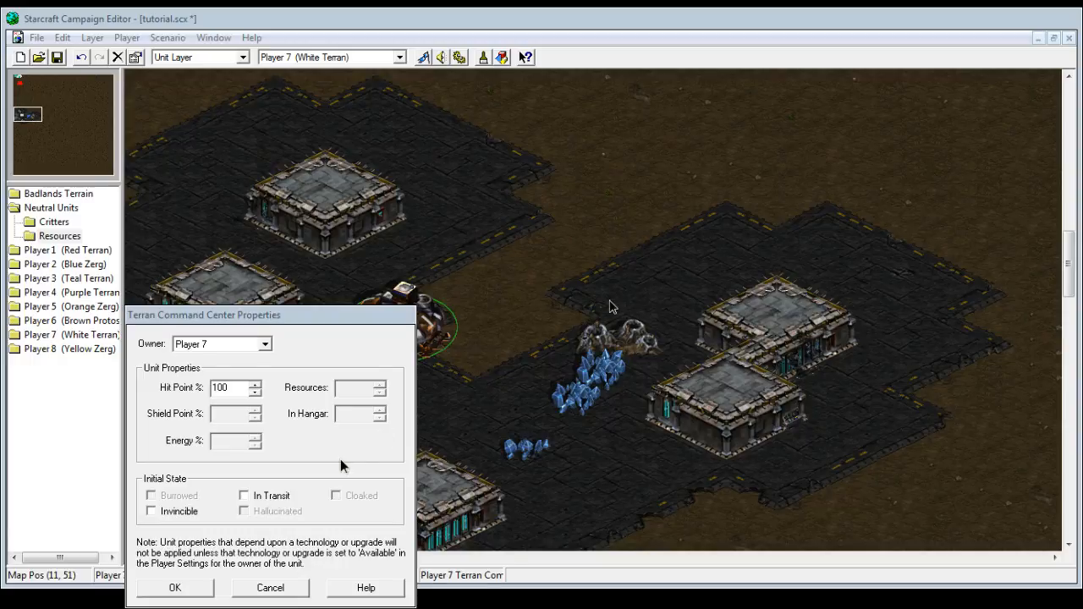
pyautogui.moveTo(341, 315); pyautogui.dragTo(644, 162)
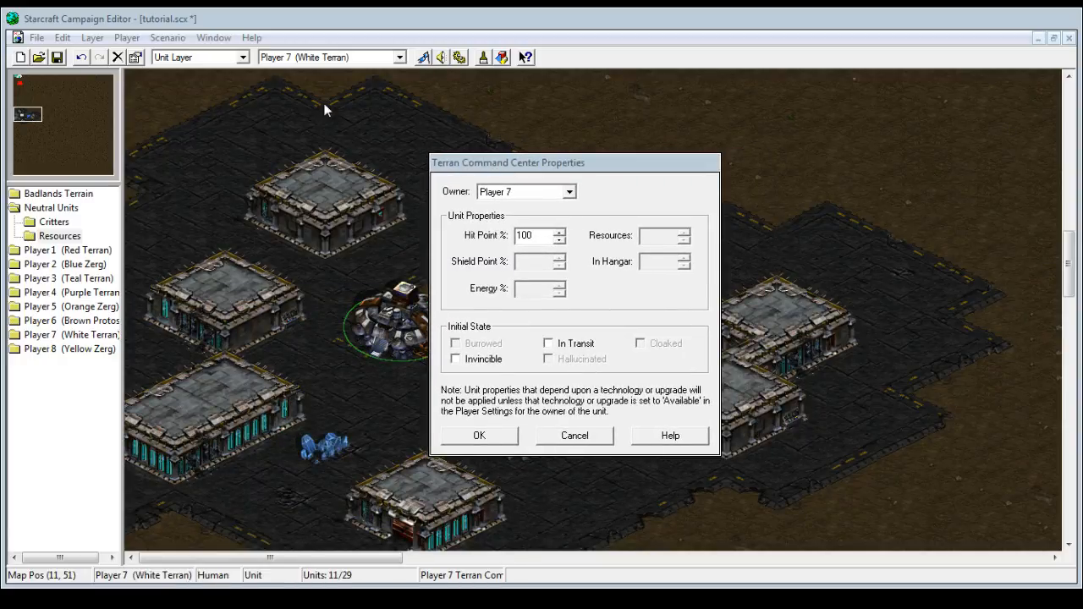
pyautogui.doubleClick(526, 235)
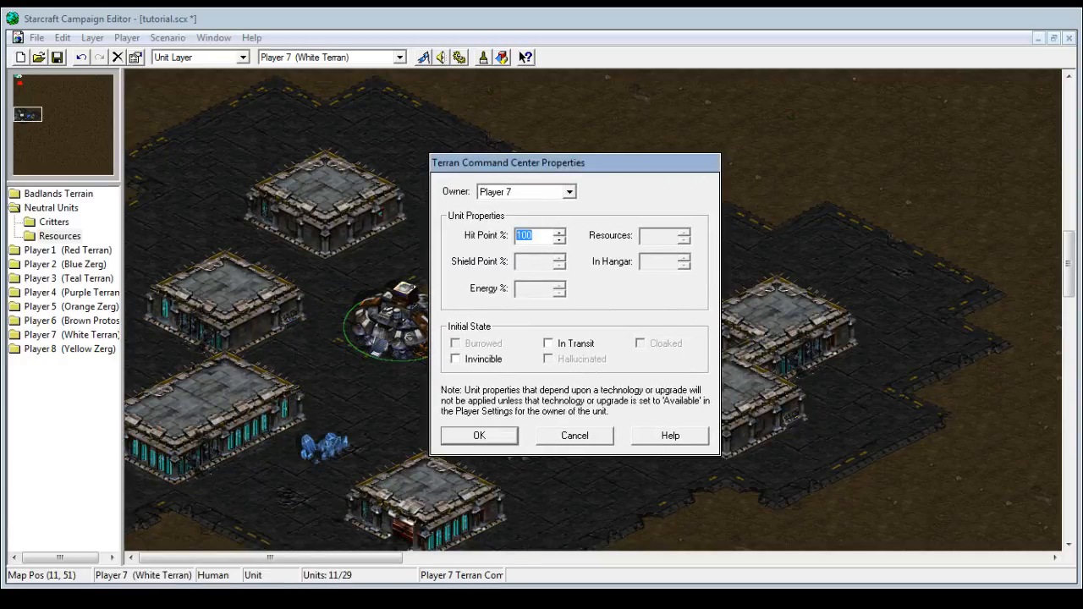
pyautogui.doubleClick(536, 236)
pyautogui.write('54')
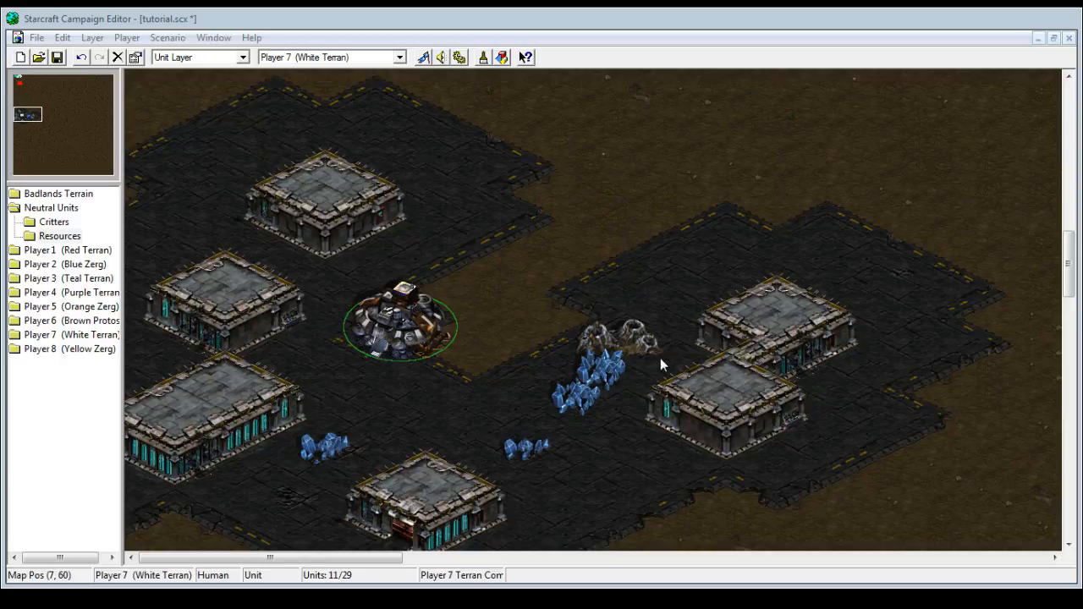
# - On the Location Layer, draw a location enclosing the red Player 1 units and their start location
pyautogui.moveTo(23, 123); pyautogui.dragTo(19, 84)
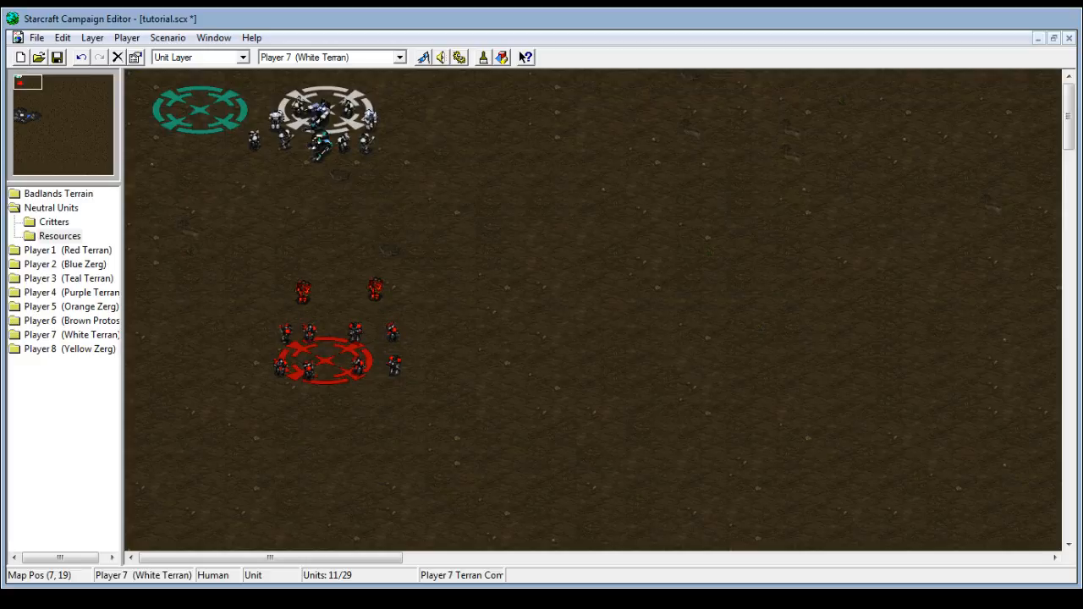
pyautogui.click(218, 57)
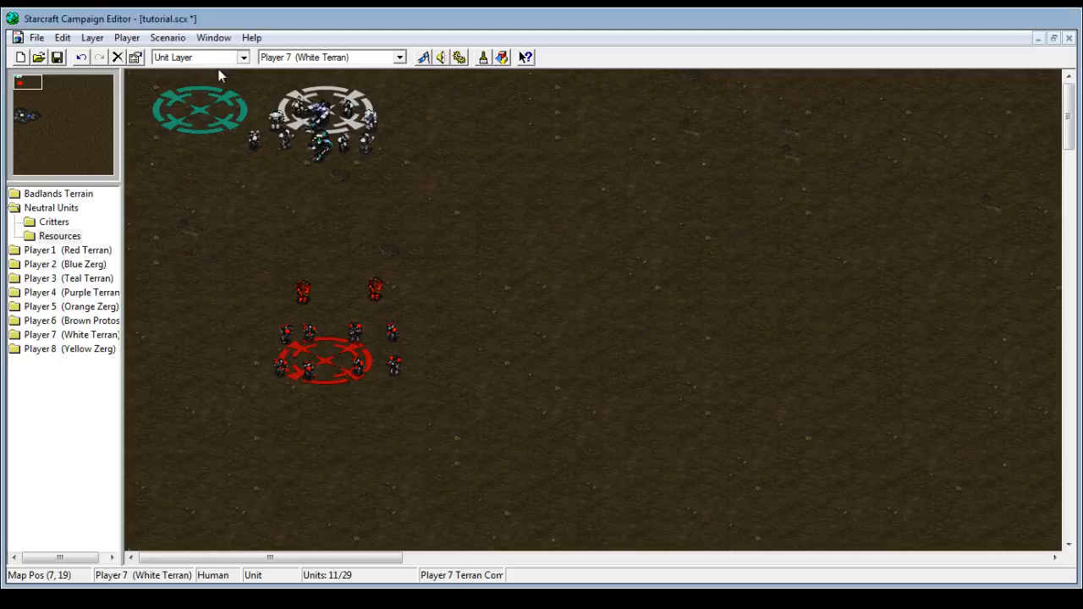
pyautogui.click(178, 96)
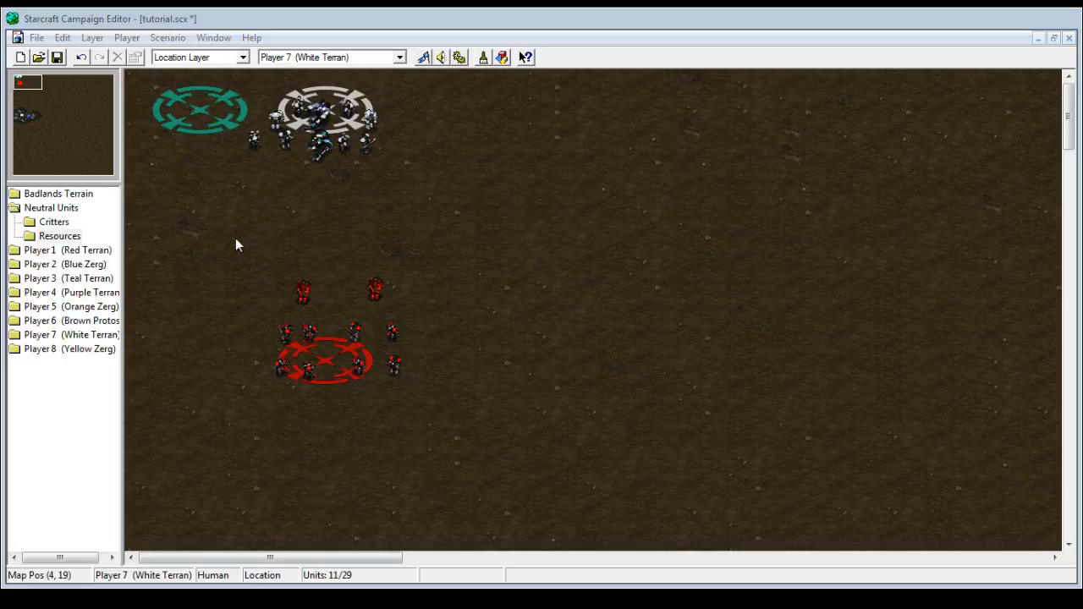
pyautogui.moveTo(225, 220); pyautogui.dragTo(473, 441)
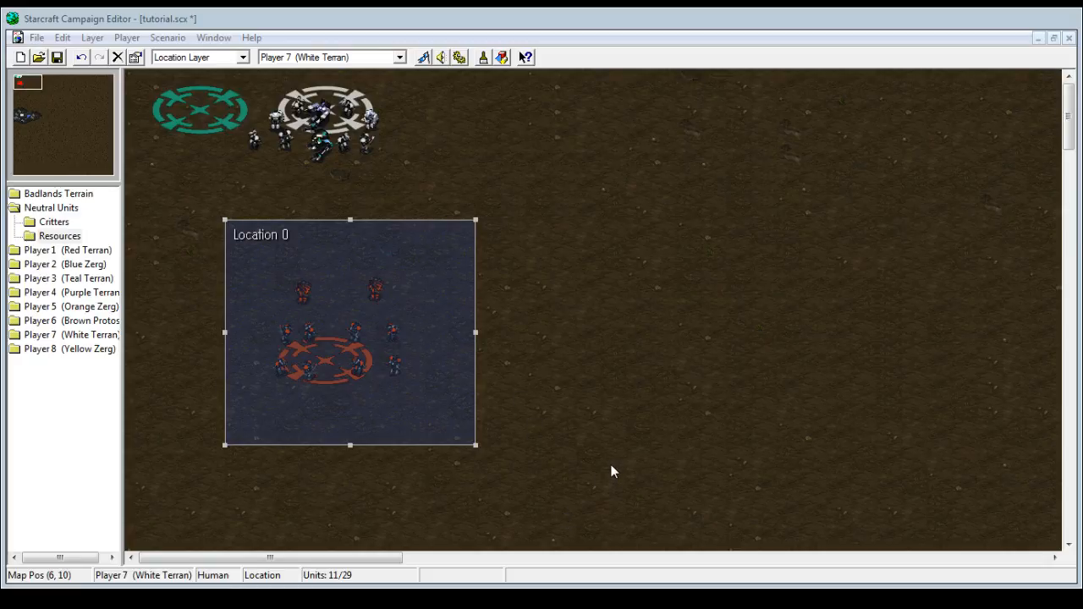
# - Rename the location around the red Player 1 units as Dominion Group
pyautogui.doubleClick(472, 238)
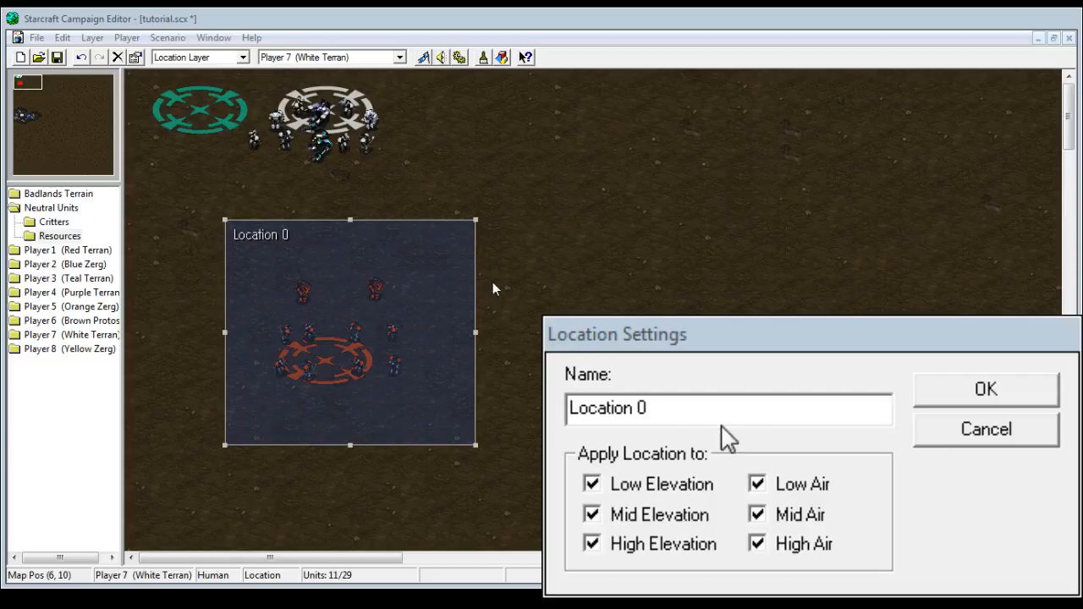
pyautogui.click(681, 416)
pyautogui.moveTo(681, 416); pyautogui.dragTo(593, 450)
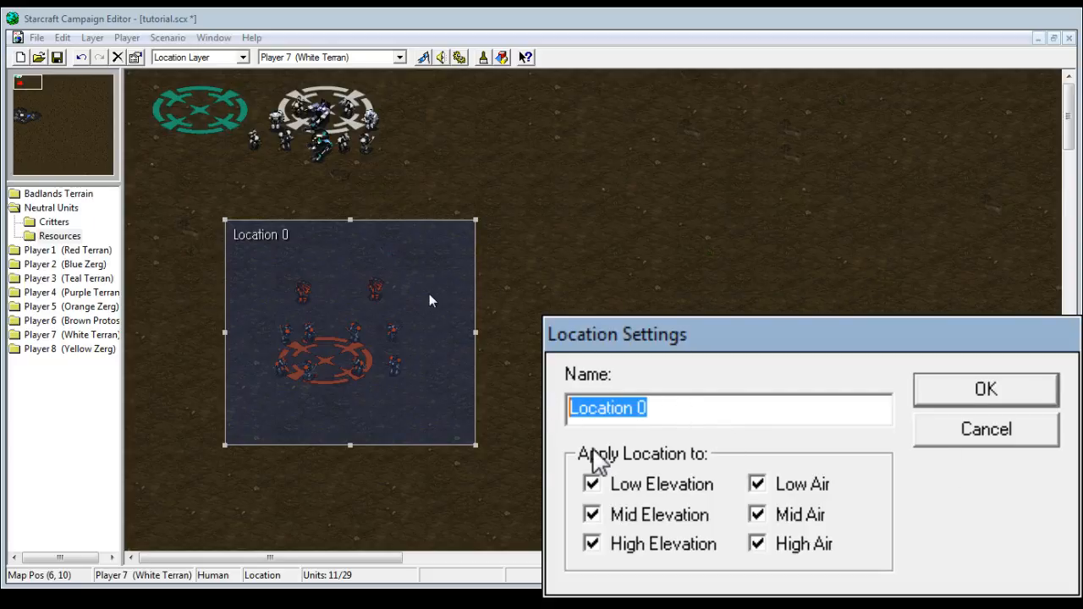
pyautogui.write('Dominion Group')
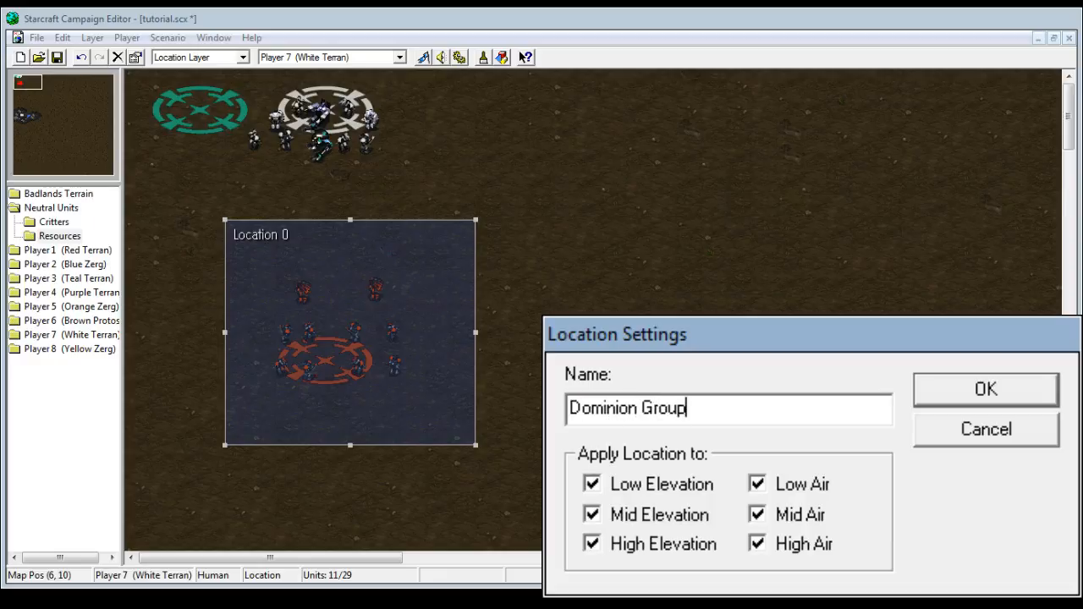
pyautogui.press('Return')
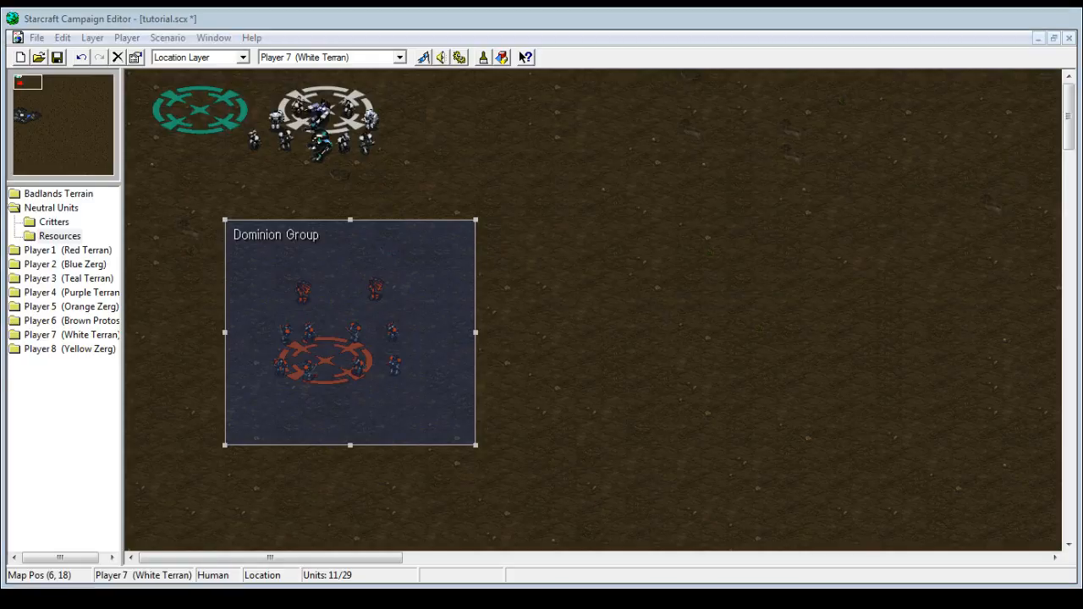
# - Draw a location around the Command Center and name it We're Here
pyautogui.click(27, 114)
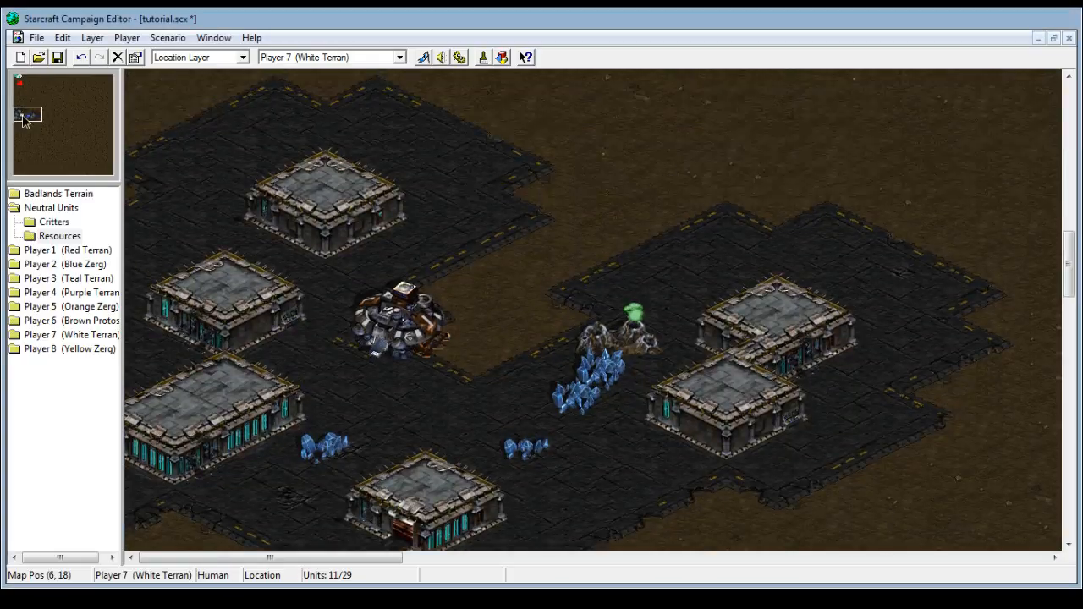
pyautogui.moveTo(250, 159); pyautogui.dragTo(600, 461)
pyautogui.doubleClick(472, 338)
pyautogui.write("We're Here")
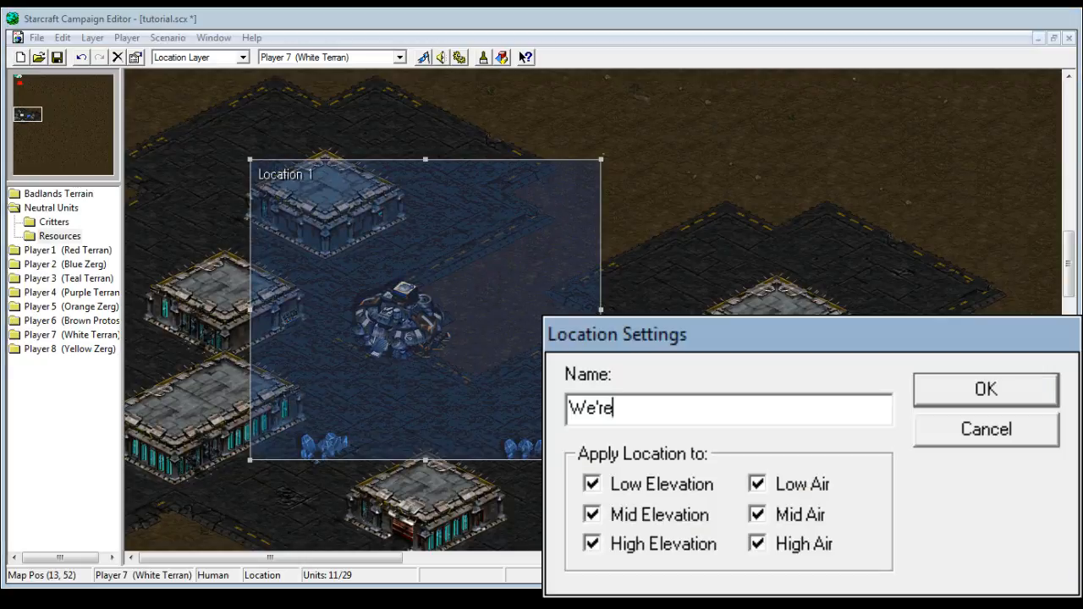
pyautogui.press('Return')
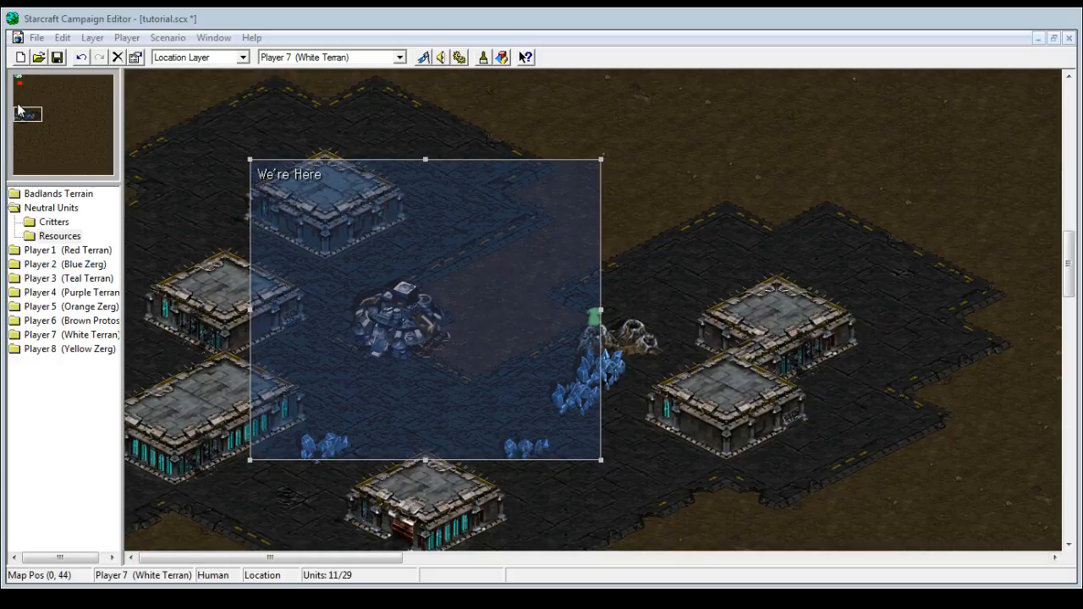
pyautogui.click(171, 40)
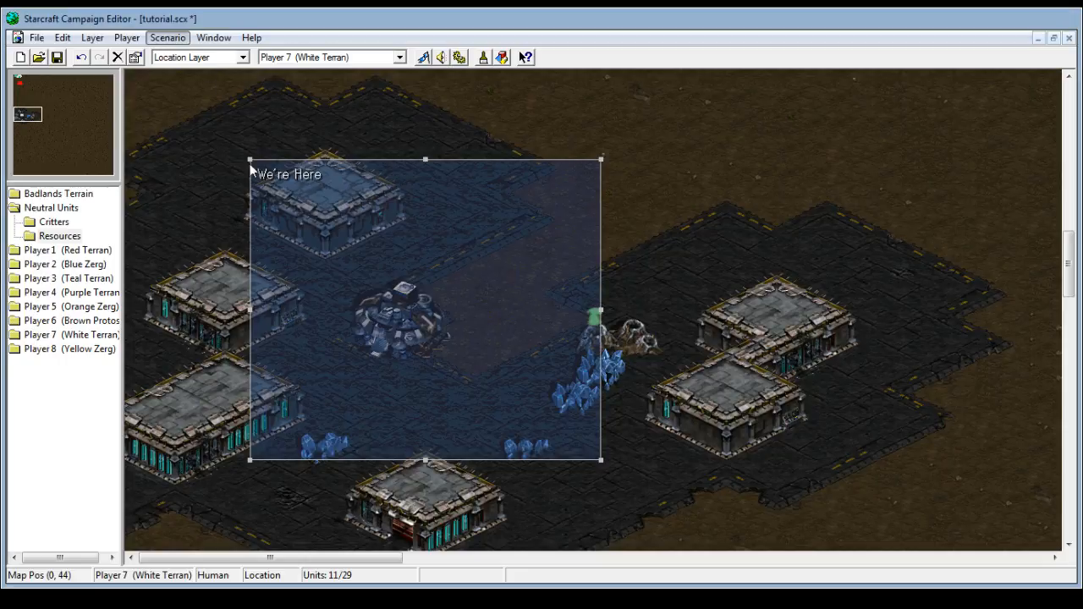
pyautogui.click(190, 92)
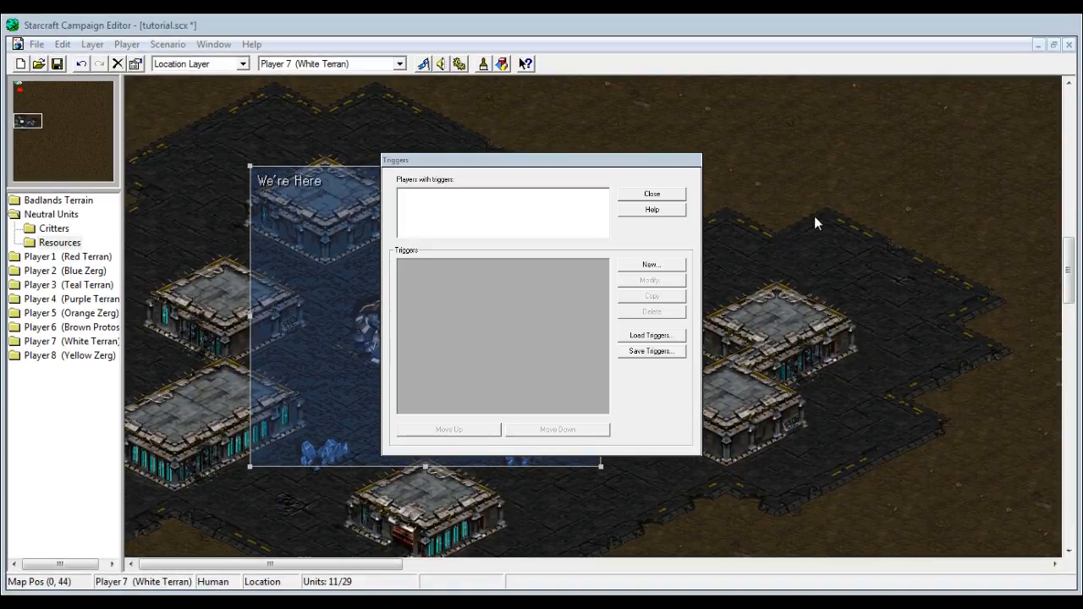
pyautogui.click(449, 161)
pyautogui.click(656, 310)
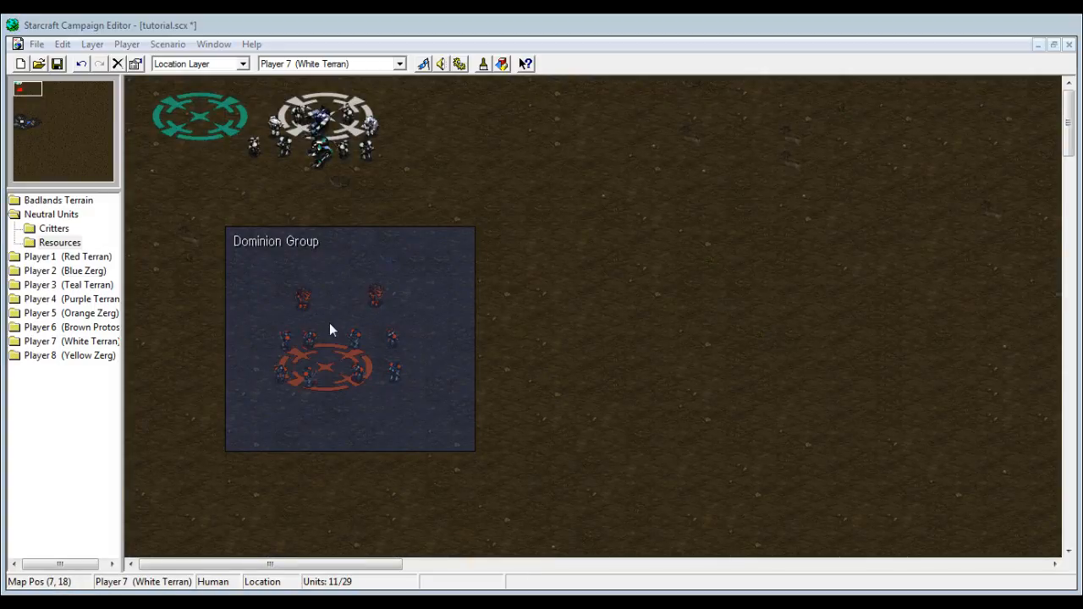
# - Start a new scenario trigger that executes for Player 7 only and proceed to its conditions
pyautogui.click(168, 44)
pyautogui.click(205, 151)
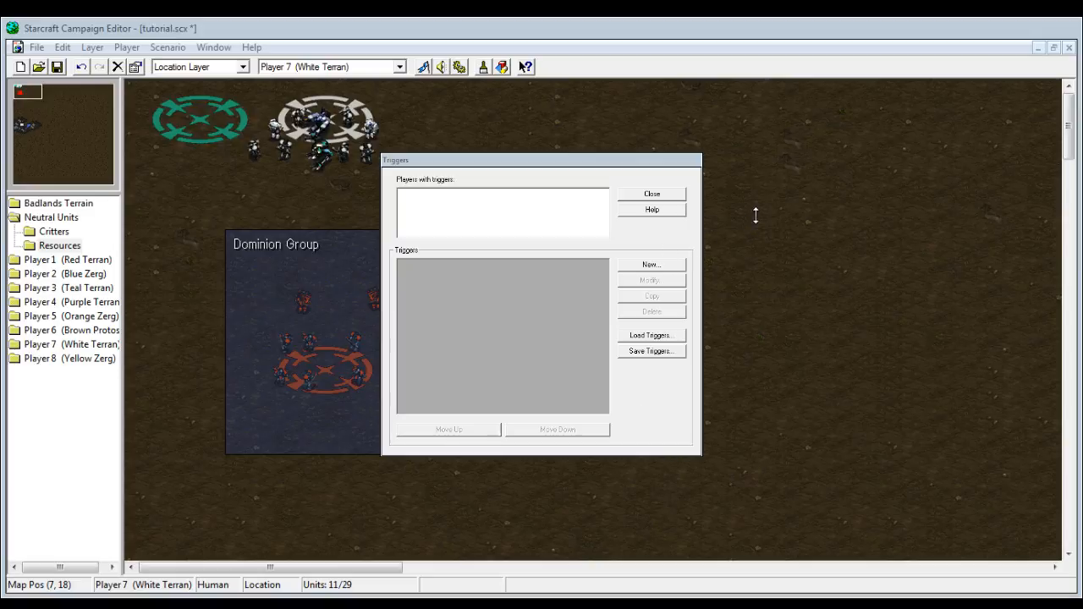
pyautogui.moveTo(783, 213); pyautogui.dragTo(866, 176)
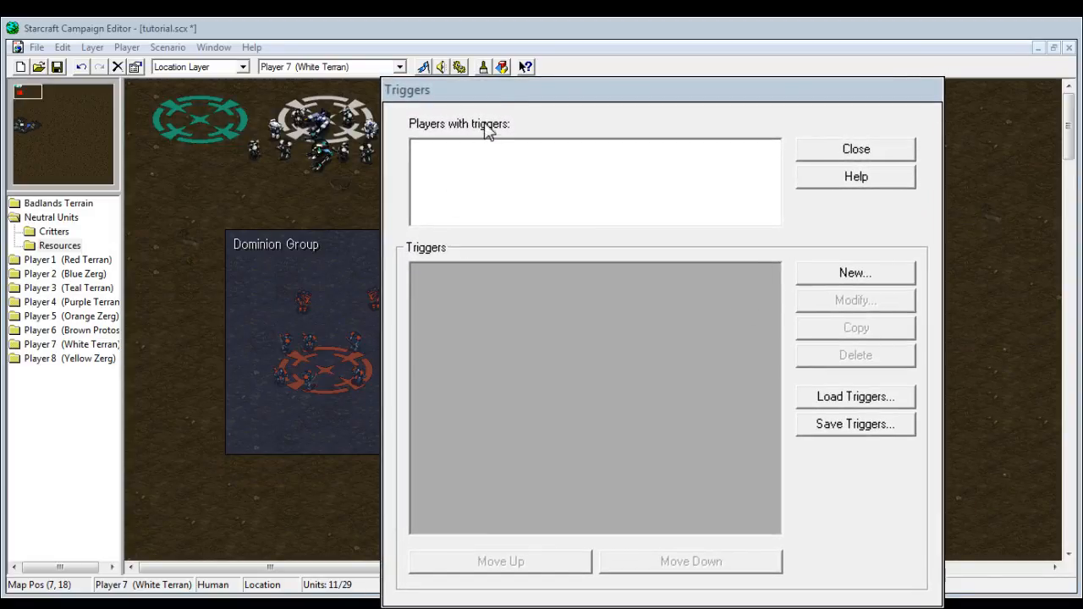
pyautogui.click(537, 90)
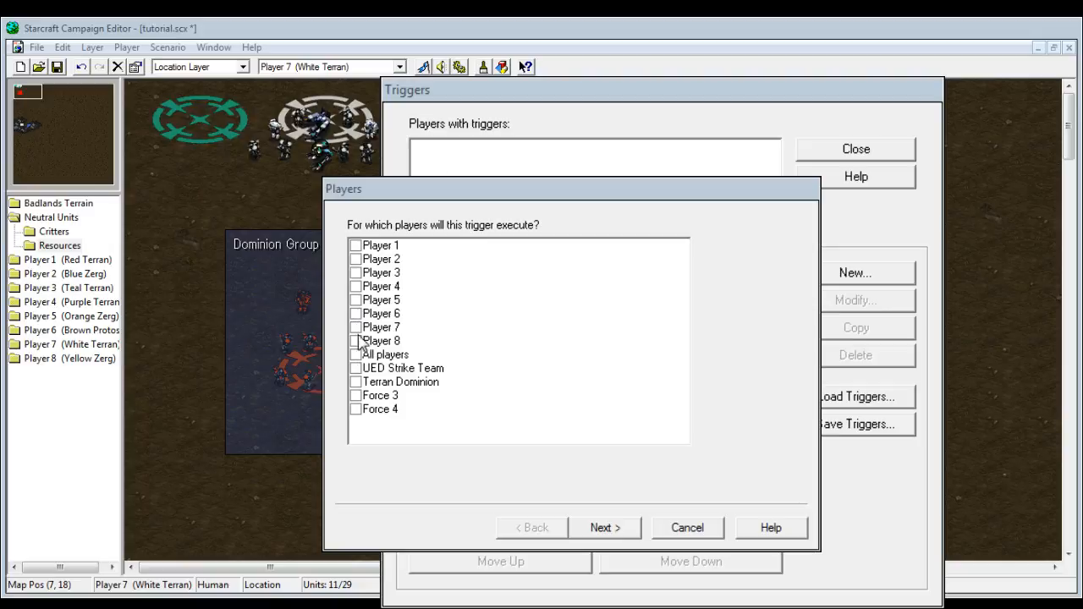
pyautogui.click(356, 368)
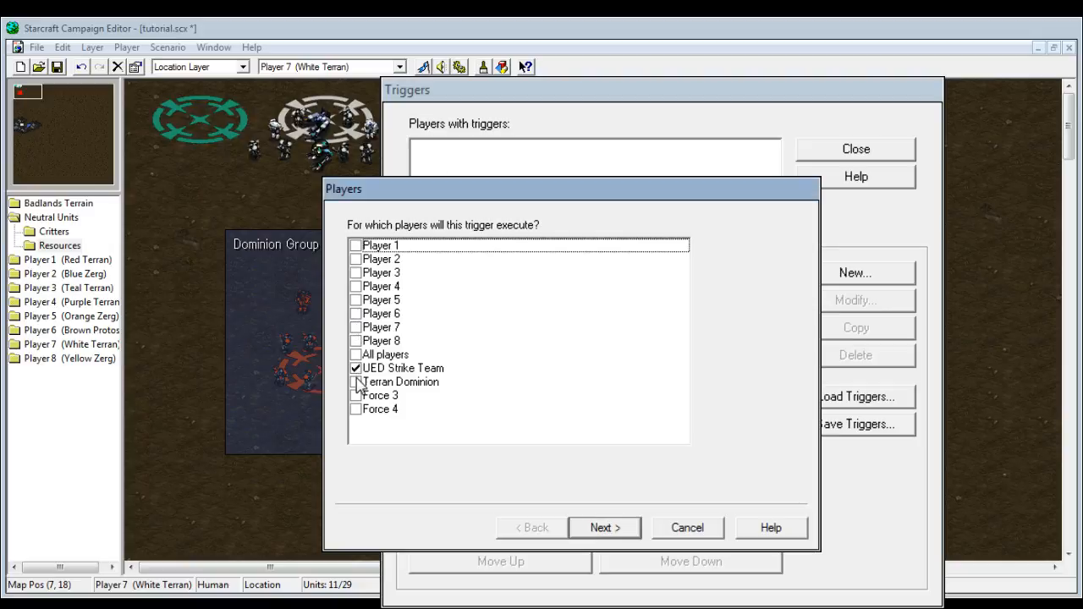
pyautogui.click(356, 327)
pyautogui.click(356, 369)
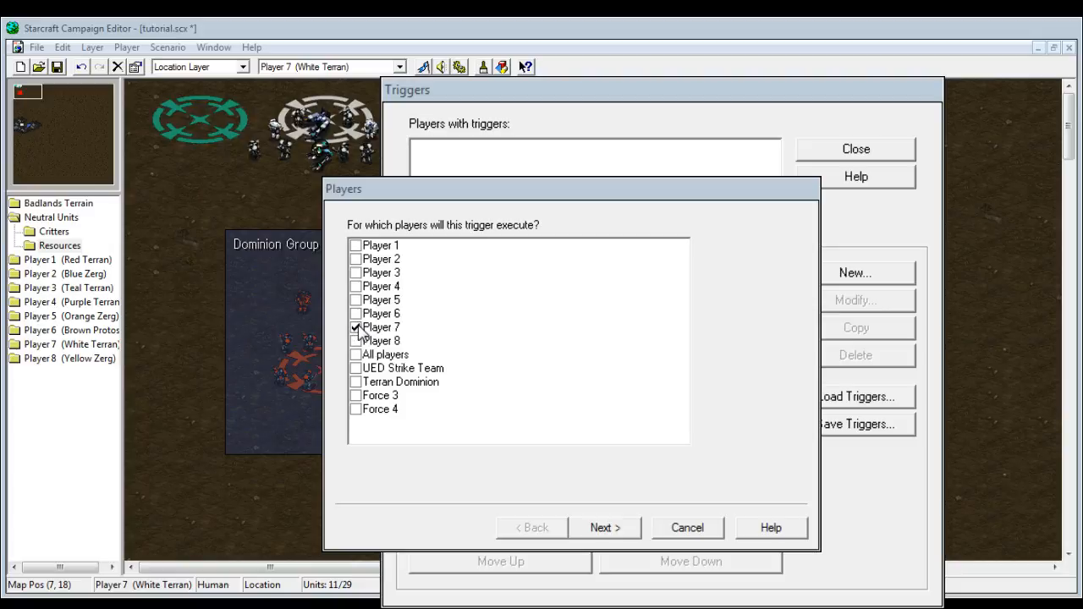
pyautogui.click(530, 526)
pyautogui.click(594, 526)
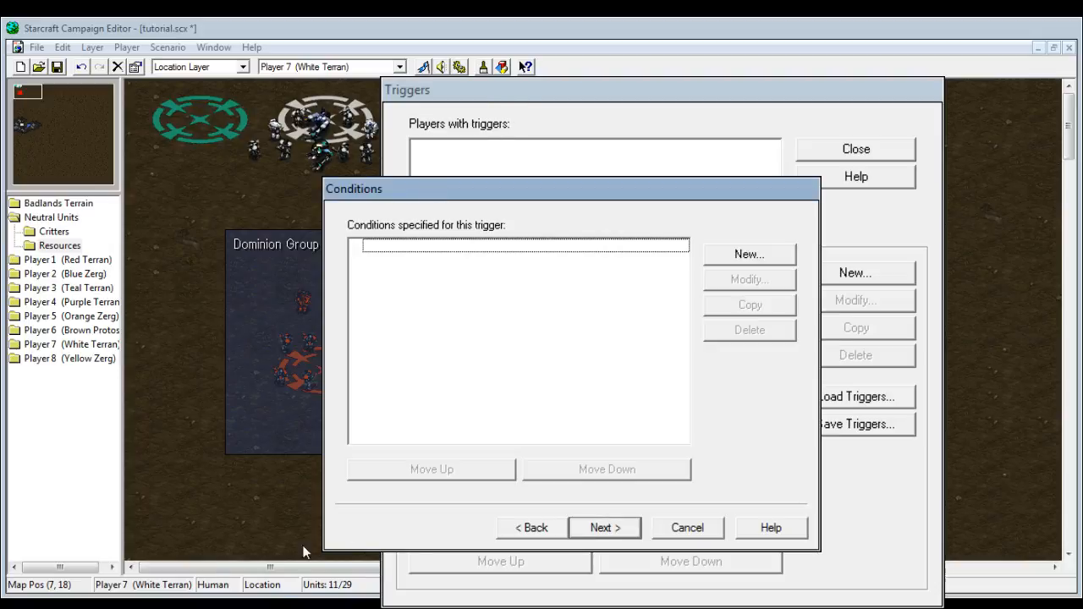
# - Create a BRING condition for the trigger and set its player to Player 1
pyautogui.click(546, 195)
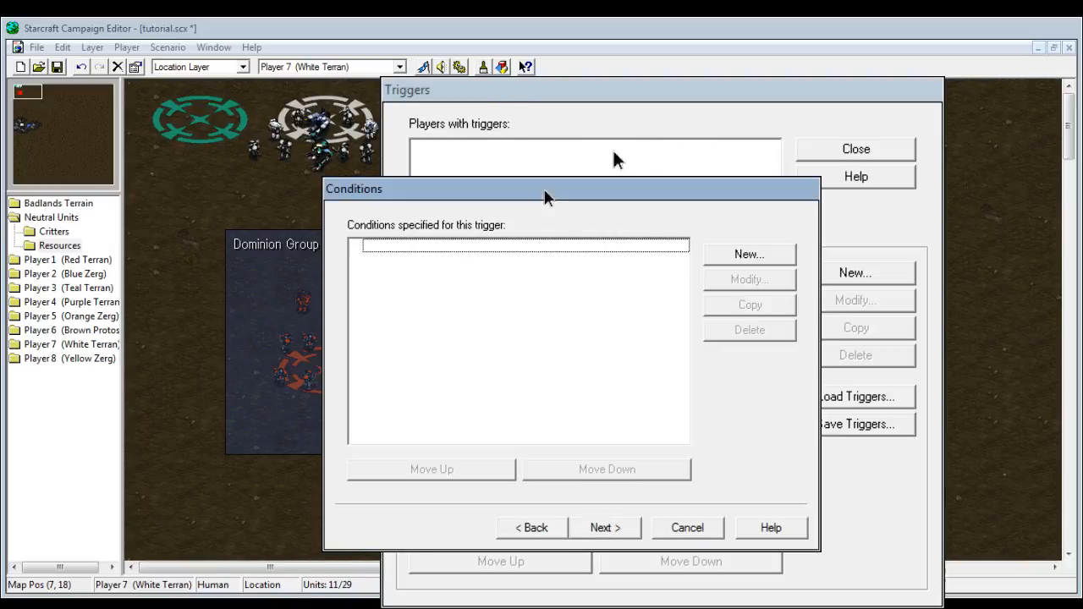
pyautogui.click(708, 252)
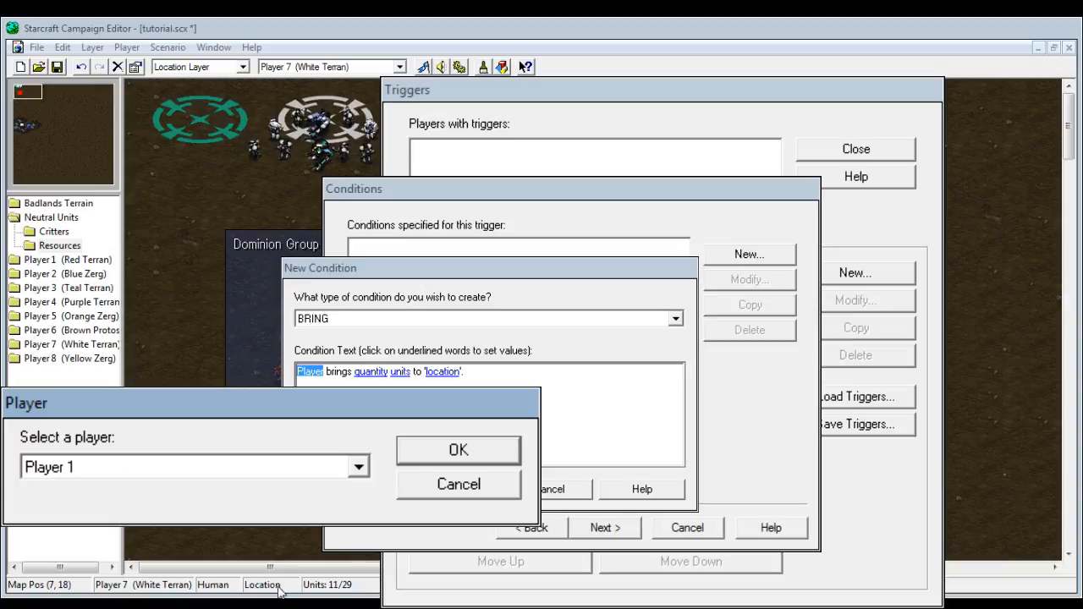
pyautogui.click(152, 471)
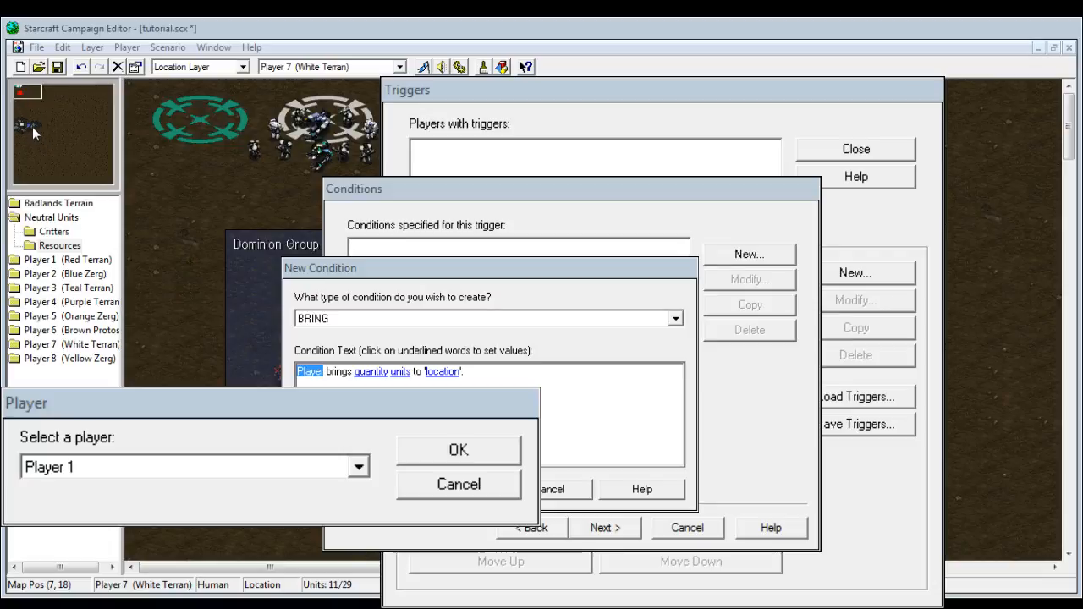
pyautogui.click(247, 475)
pyautogui.click(414, 450)
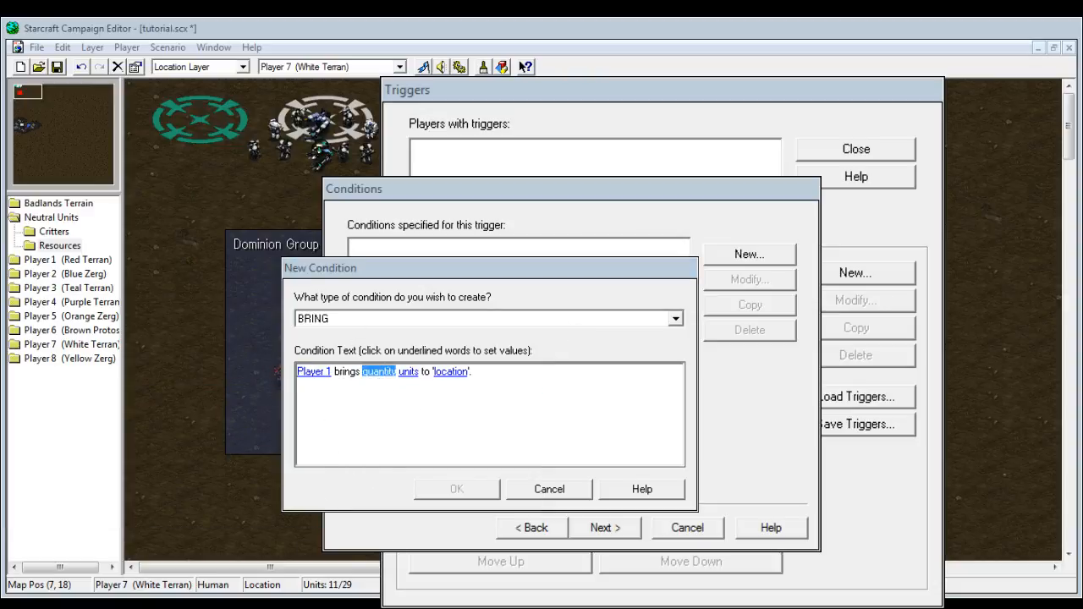
# - Set the BRING condition's quantity to exactly 0 and its unit type to Men
pyautogui.click(344, 405)
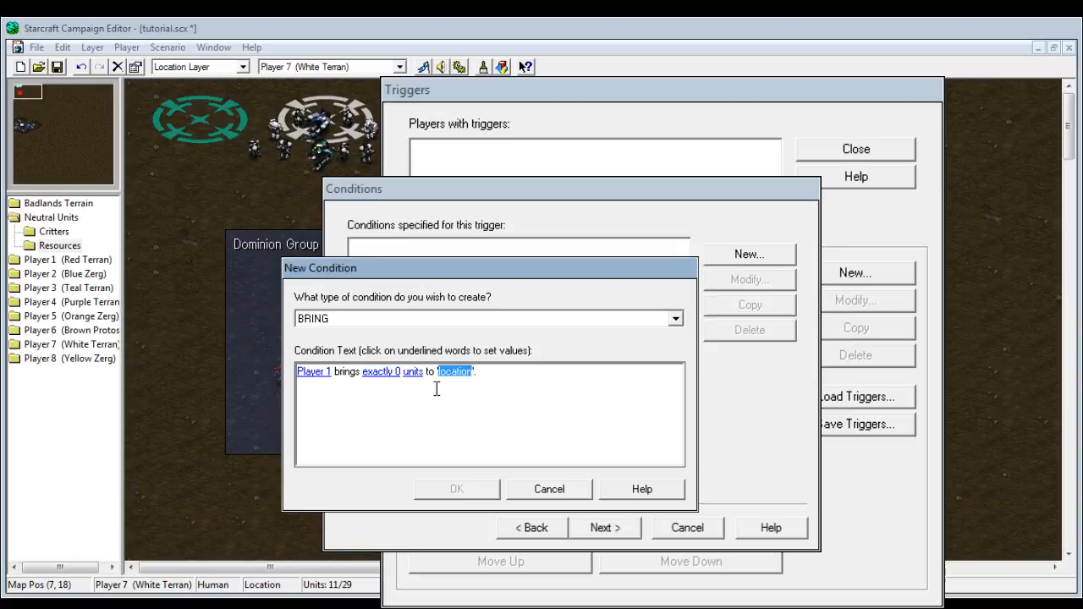
pyautogui.click(402, 381)
pyautogui.click(411, 371)
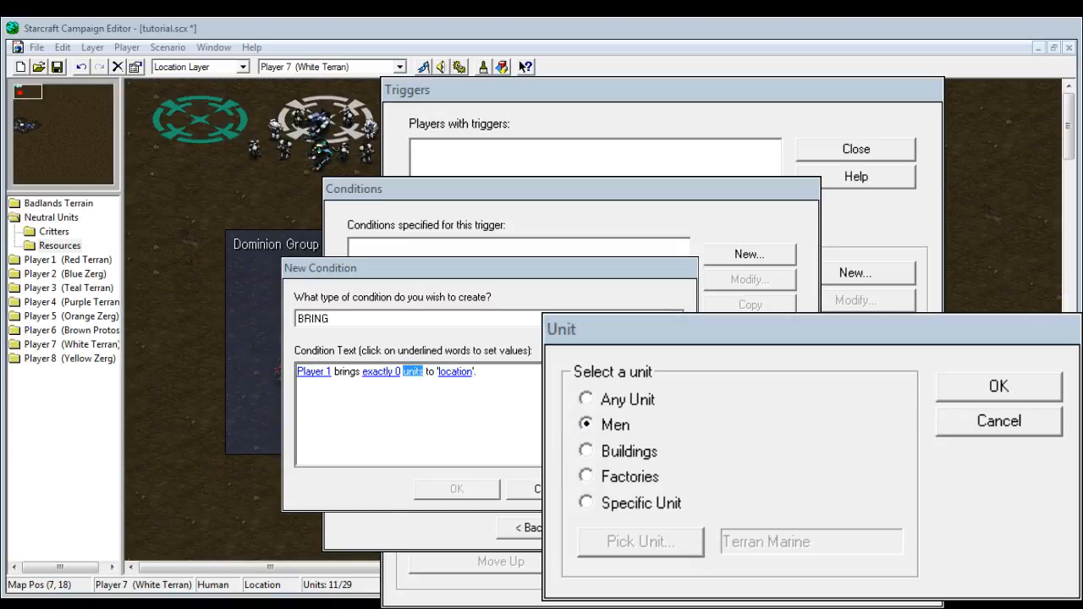
pyautogui.click(959, 383)
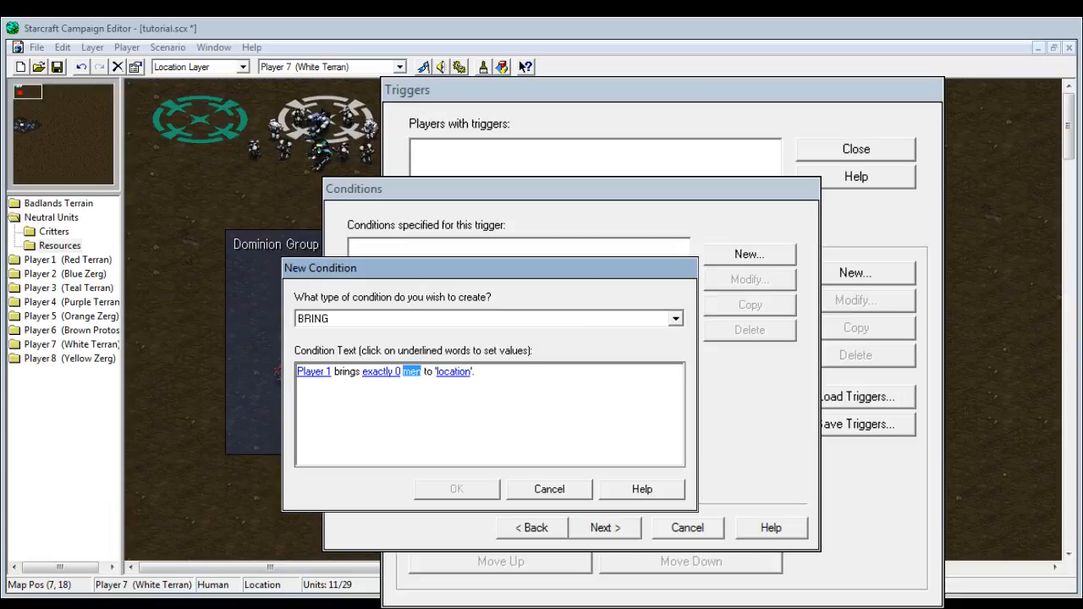
pyautogui.click(385, 373)
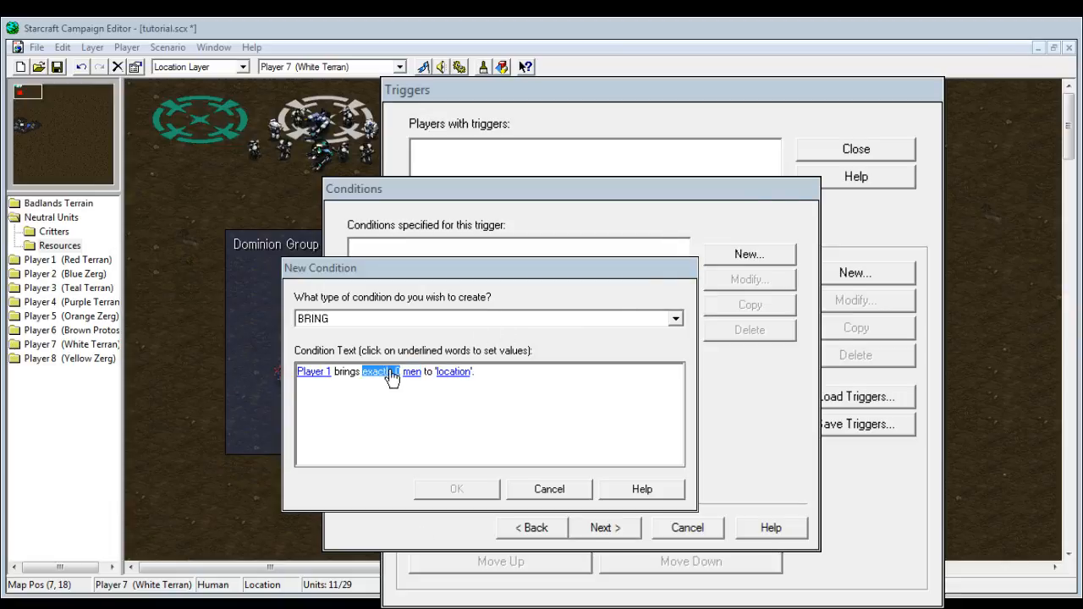
# - Set the BRING condition's location to Dominion Group and accept the condition
pyautogui.click(456, 376)
pyautogui.click(412, 372)
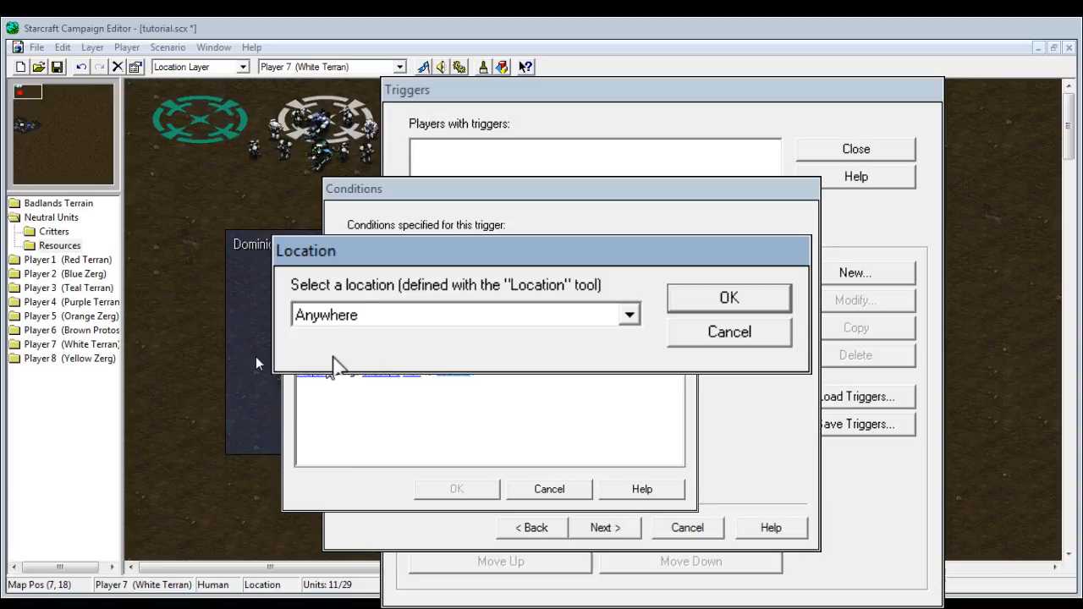
pyautogui.click(334, 362)
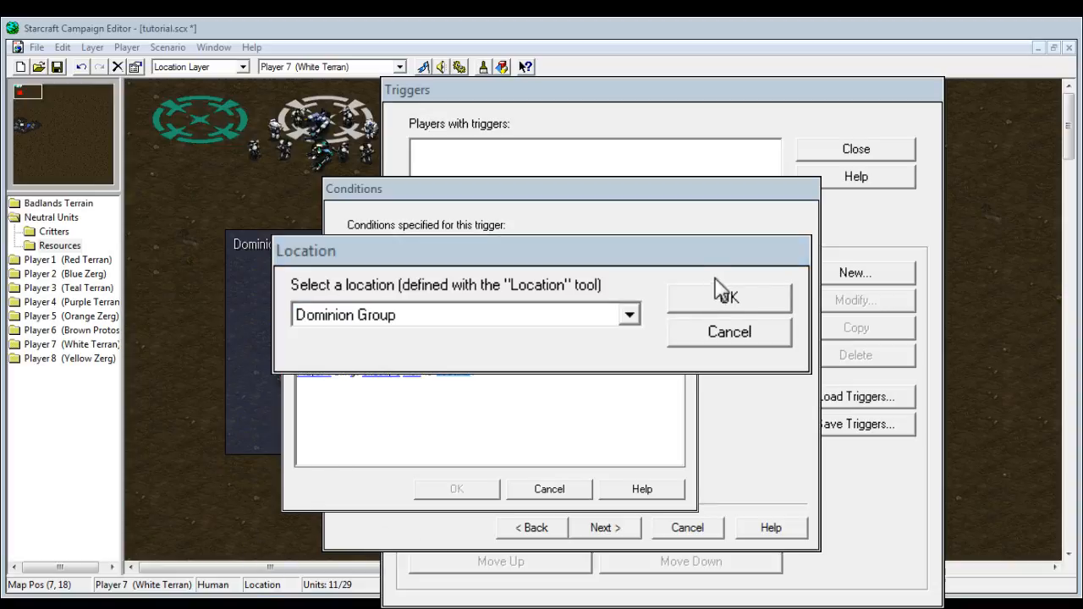
pyautogui.click(727, 296)
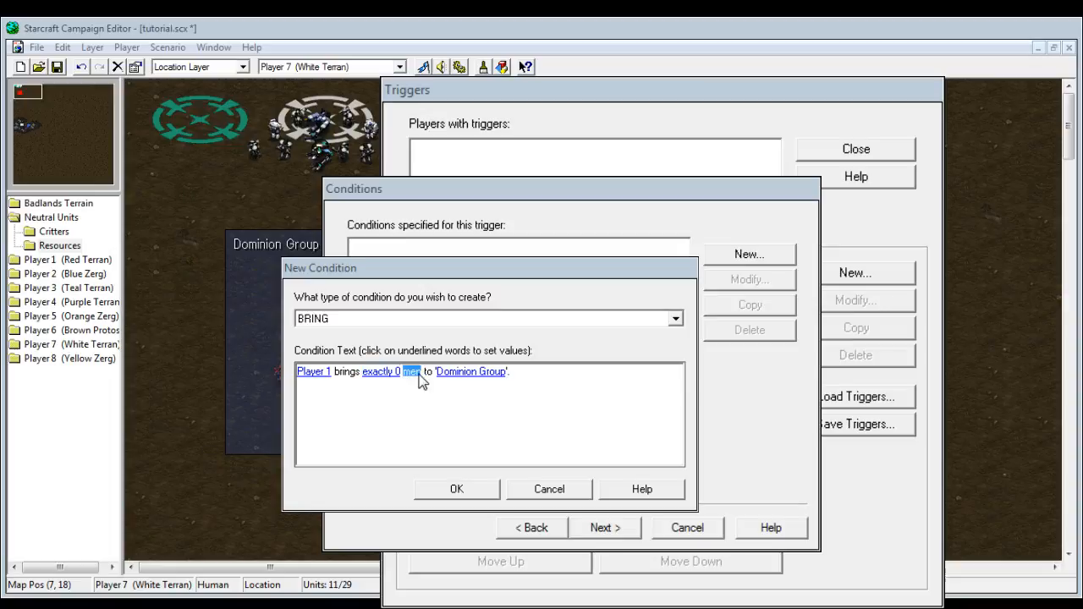
pyautogui.click(456, 489)
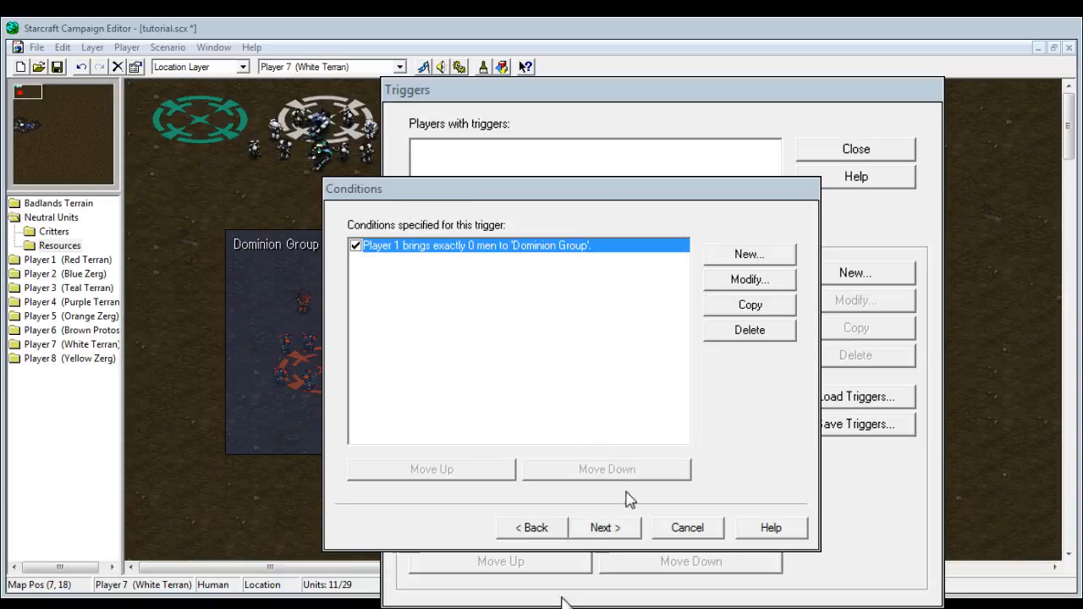
# - Proceed to the trigger's actions and start a new DISPLAY TEXT MESSAGE action
pyautogui.click(605, 528)
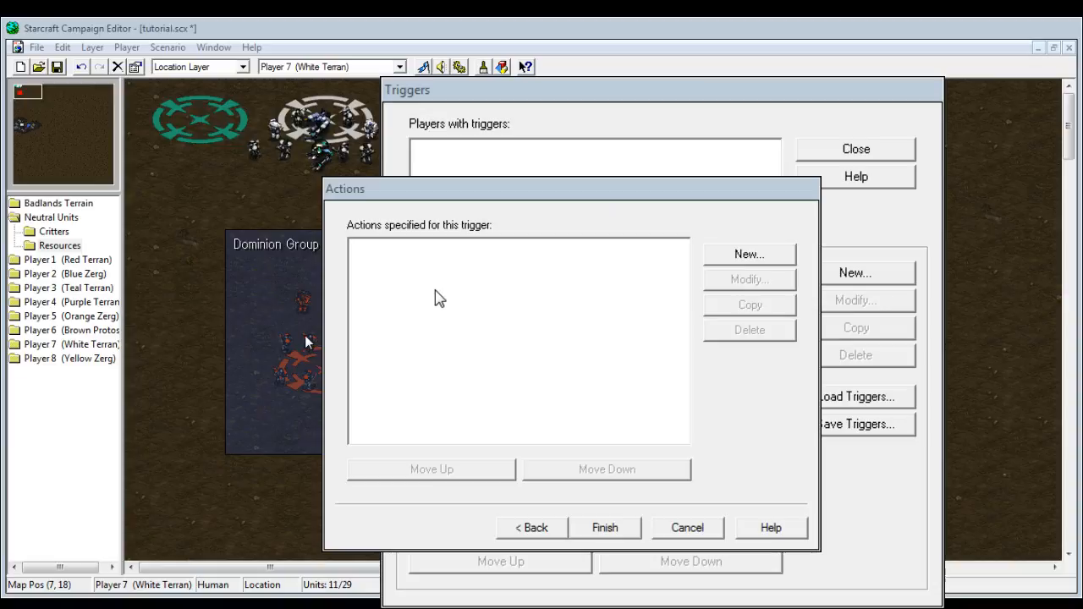
pyautogui.click(529, 535)
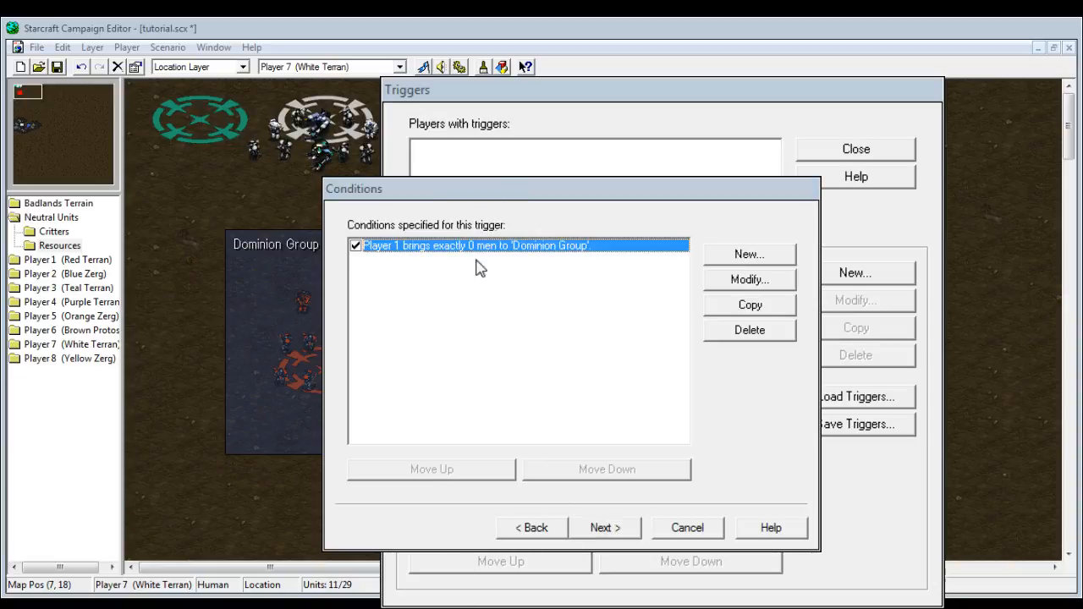
pyautogui.click(605, 528)
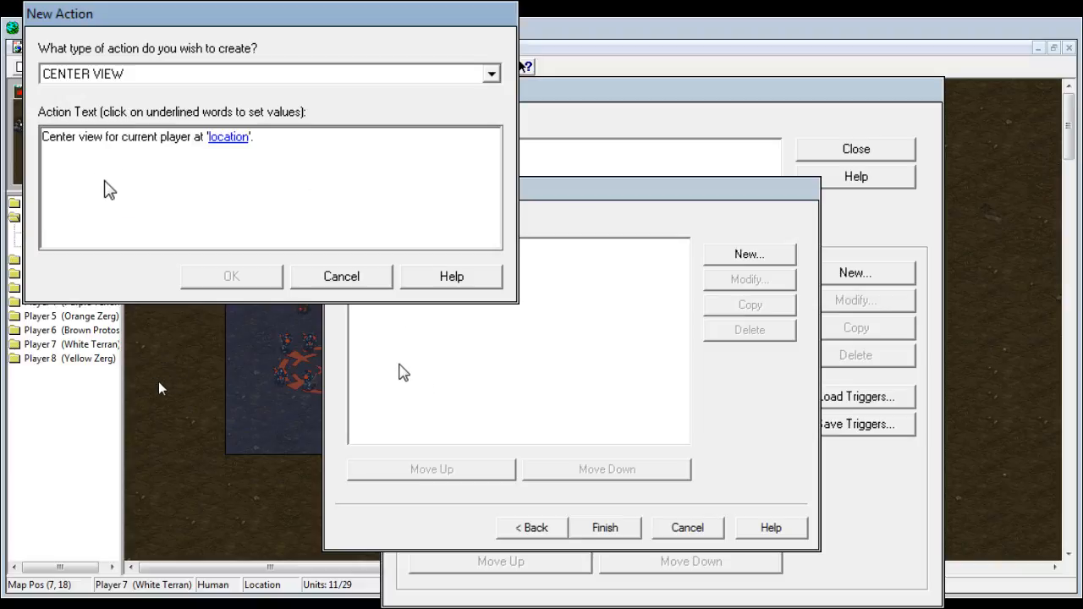
pyautogui.click(225, 137)
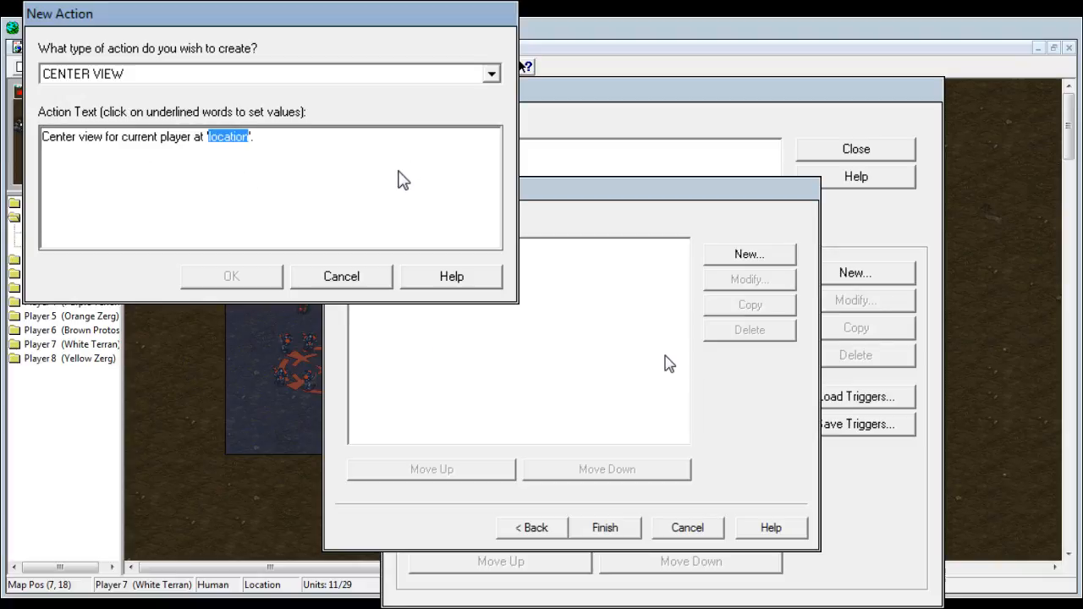
pyautogui.click(222, 78)
pyautogui.click(160, 161)
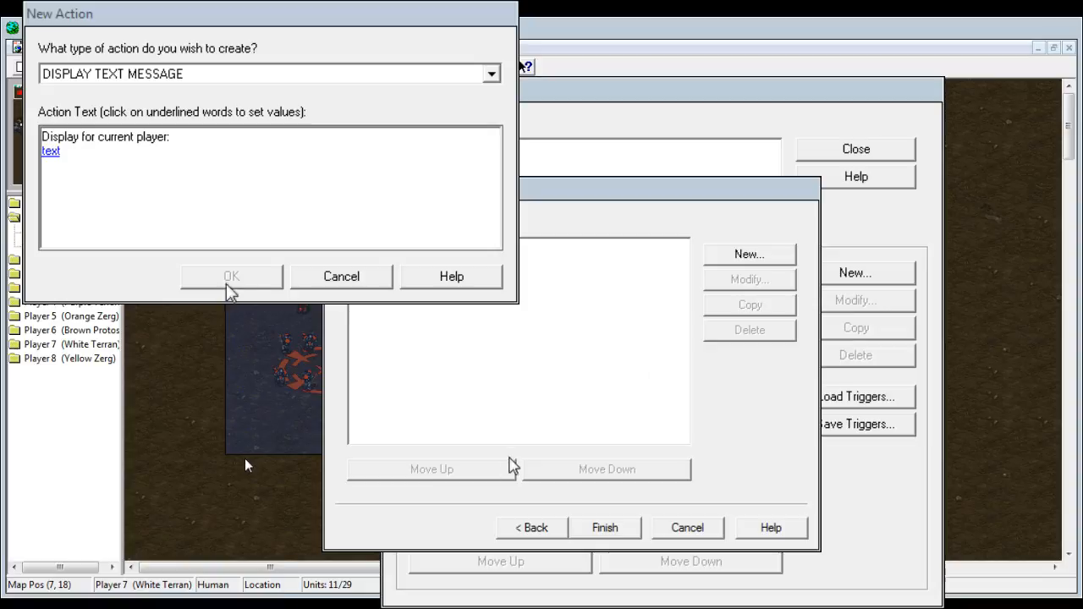
# - Enter "Let's get 'em boys!" as the text of the display message action
pyautogui.click(44, 155)
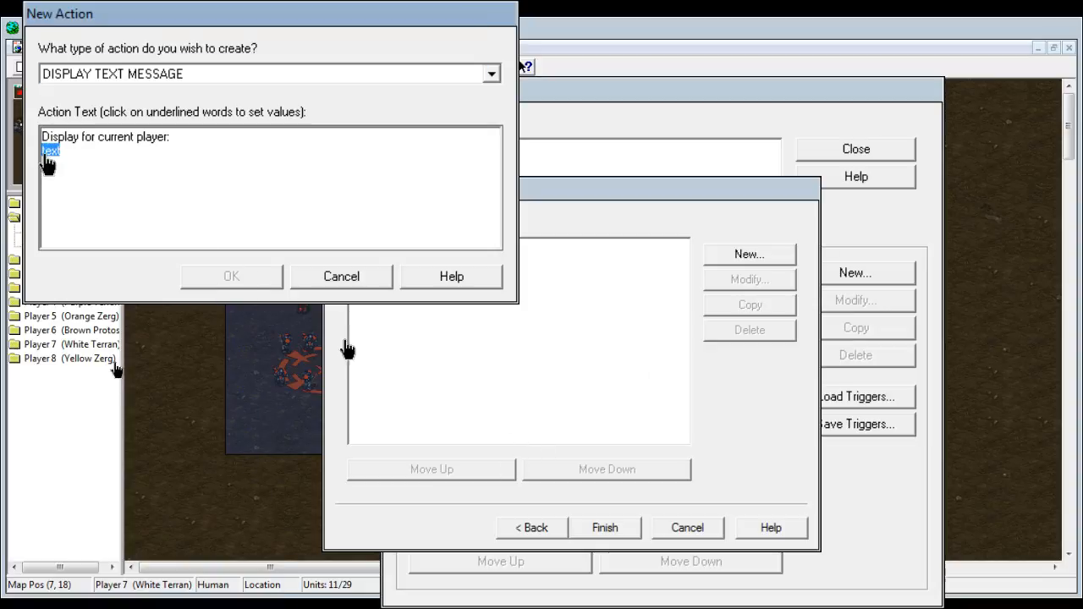
pyautogui.click(46, 154)
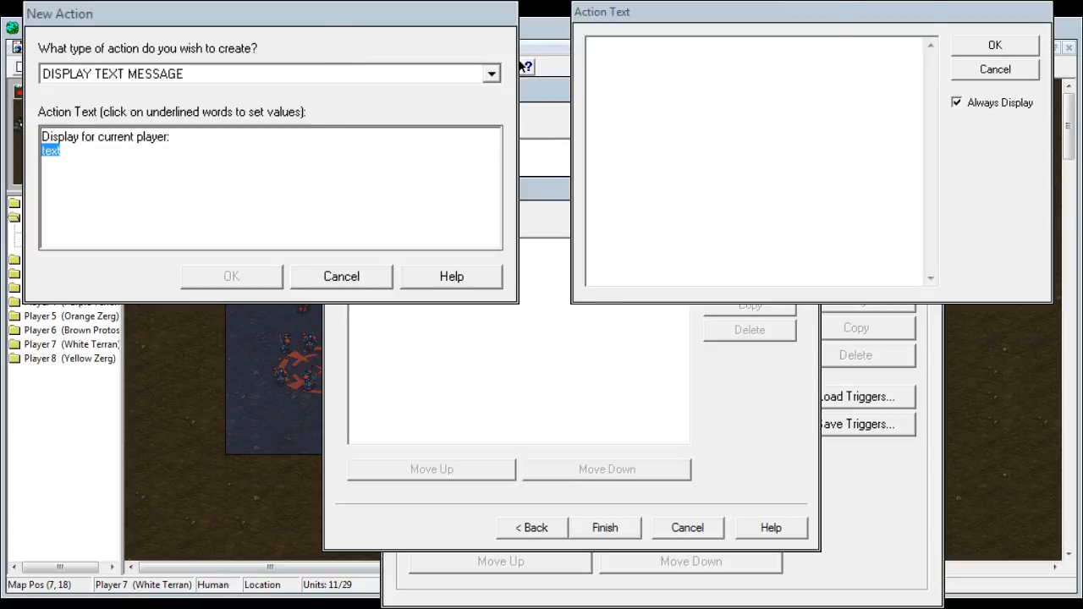
pyautogui.moveTo(812, 12); pyautogui.dragTo(299, 234)
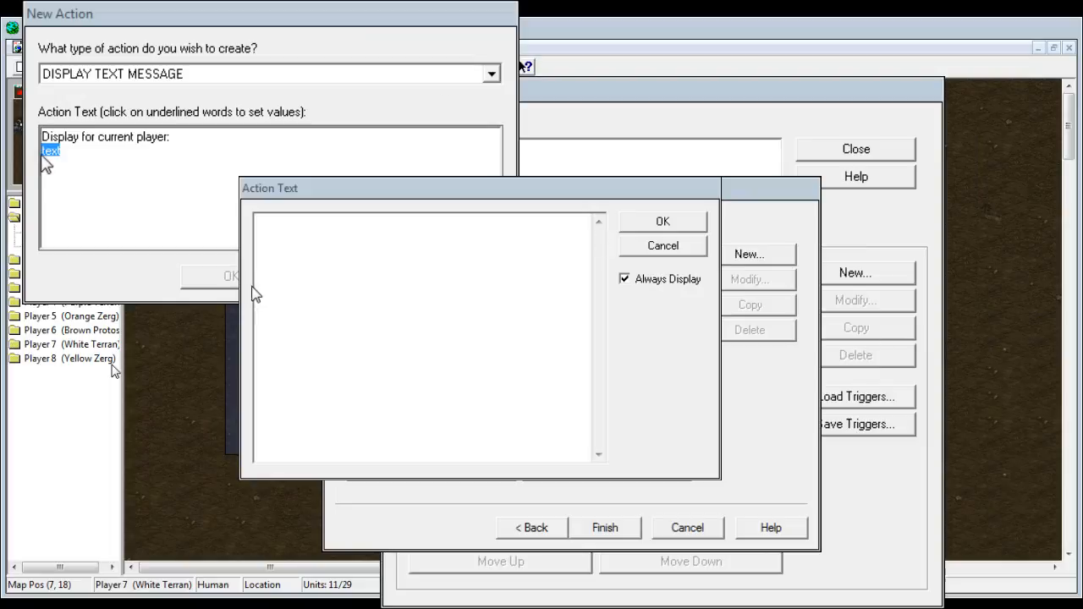
pyautogui.click(331, 268)
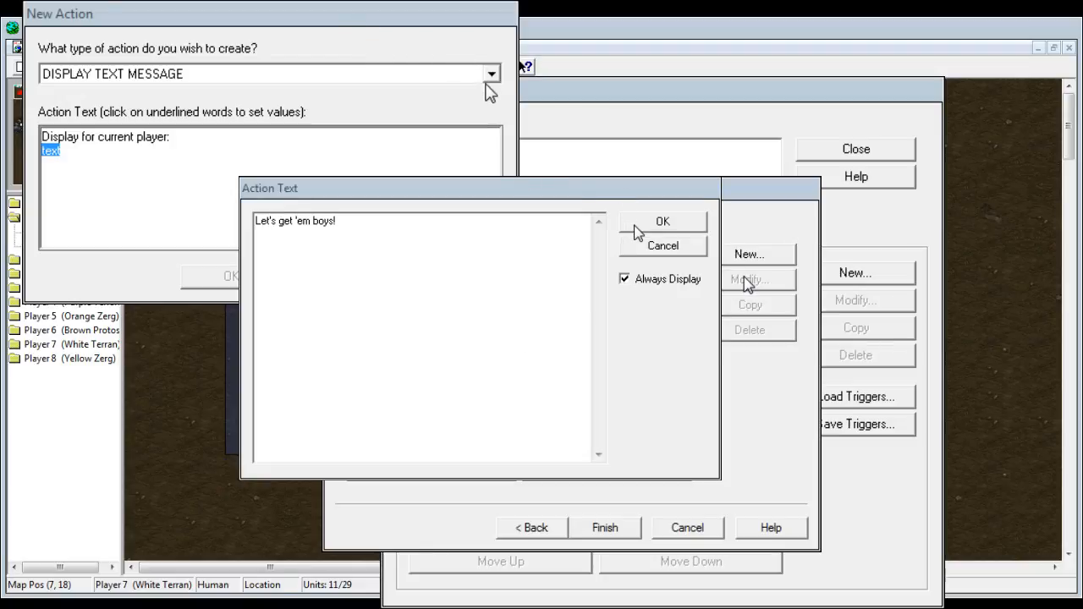
# - Add the speaker heading MARINE on its own line above "Let's get 'em boys!"
pyautogui.click(257, 235)
pyautogui.press('Return')
pyautogui.press('Return')
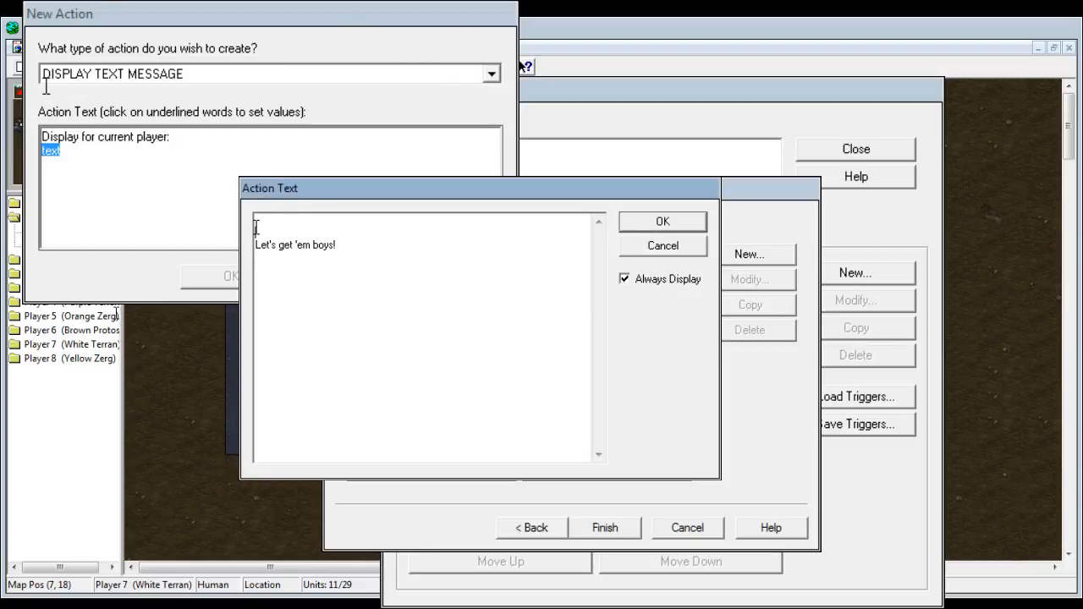
pyautogui.write('MARINE')
pyautogui.hotkey('alt', 'Tab')
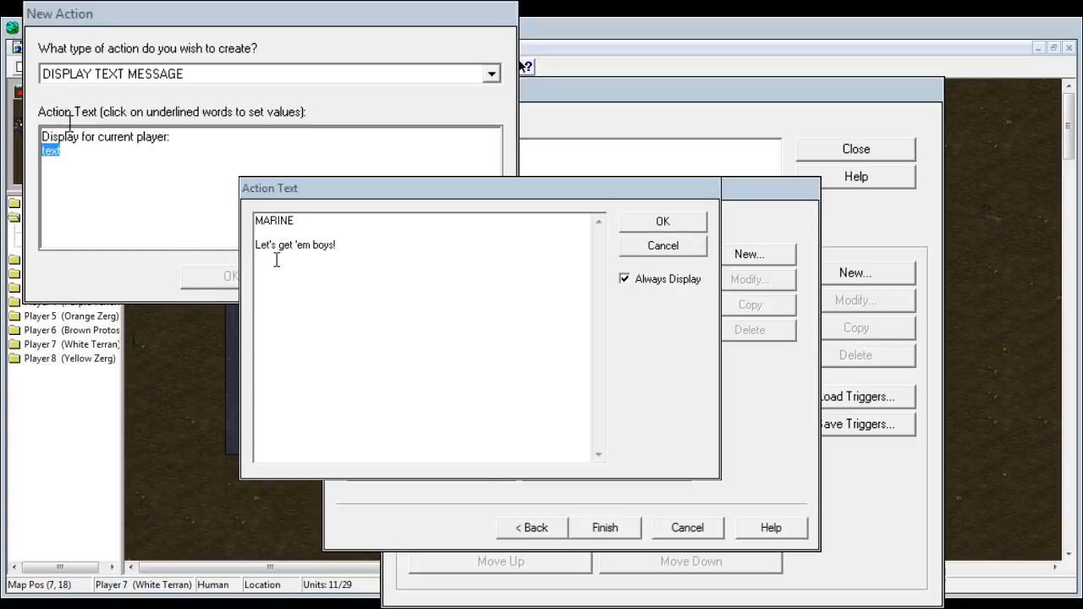
# - Indent both message lines, remove the blank line between them, and accept the display text action
pyautogui.click(256, 223)
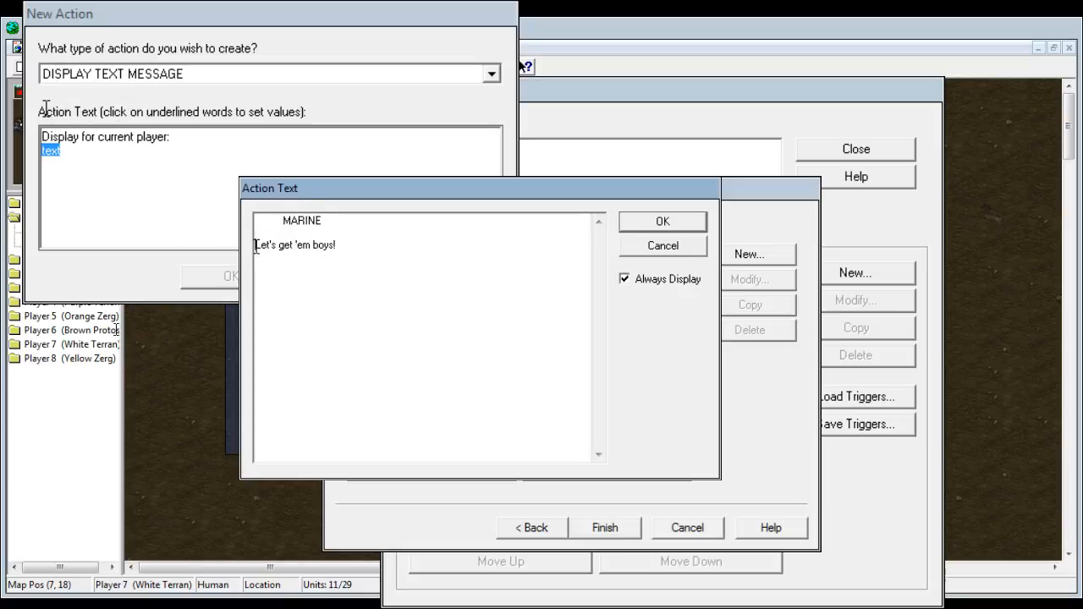
pyautogui.press('BackSpace')
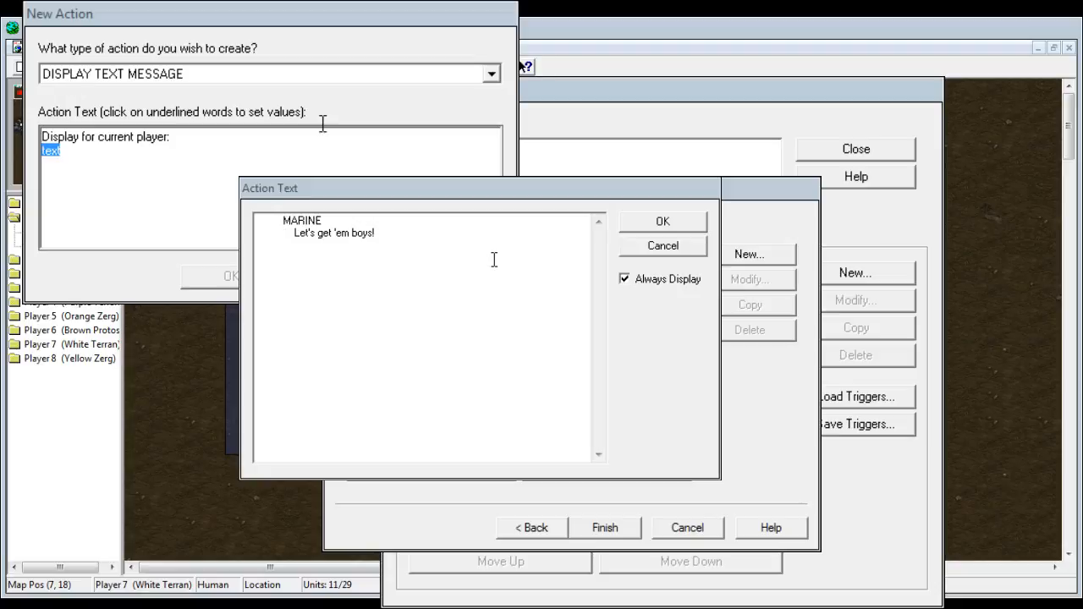
pyautogui.click(636, 223)
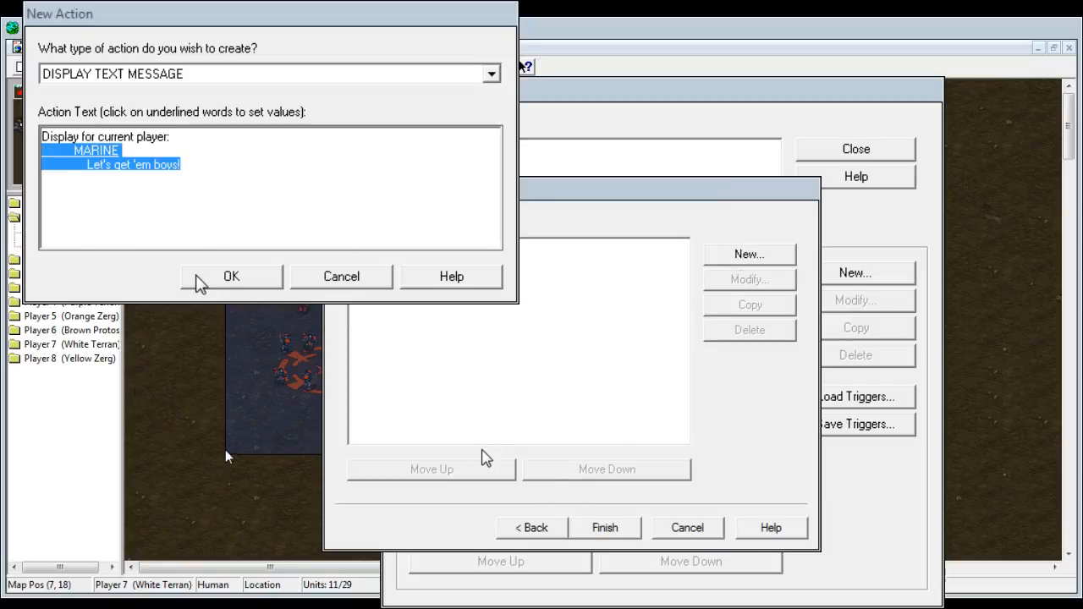
pyautogui.click(258, 280)
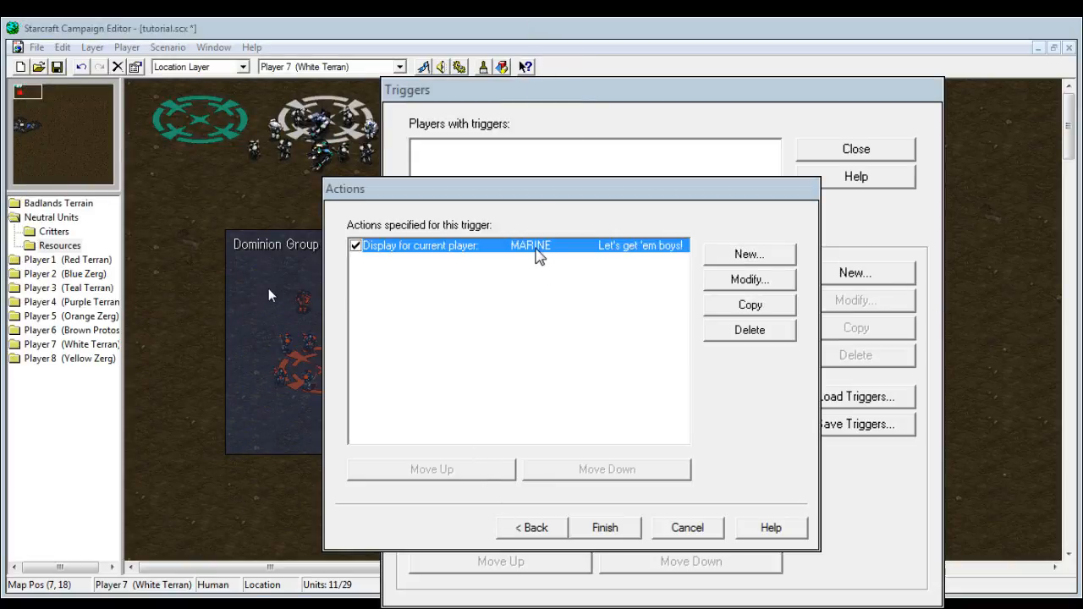
# - Create a TALKING PORTRAIT action and set its unit to Terran Marine from the Terran ground units
pyautogui.click(733, 256)
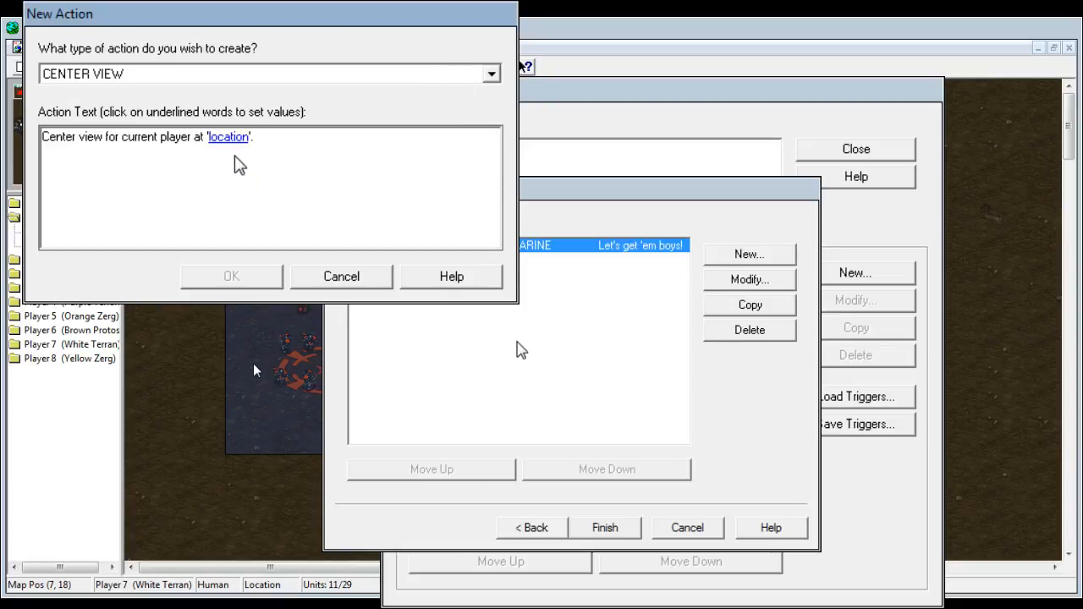
pyautogui.press('t')
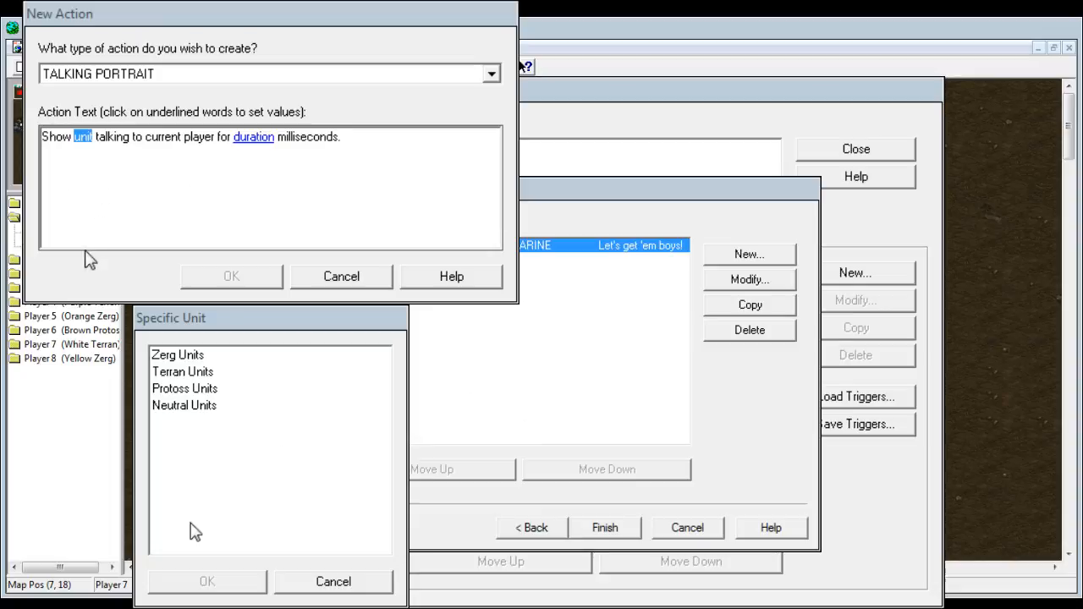
pyautogui.doubleClick(188, 373)
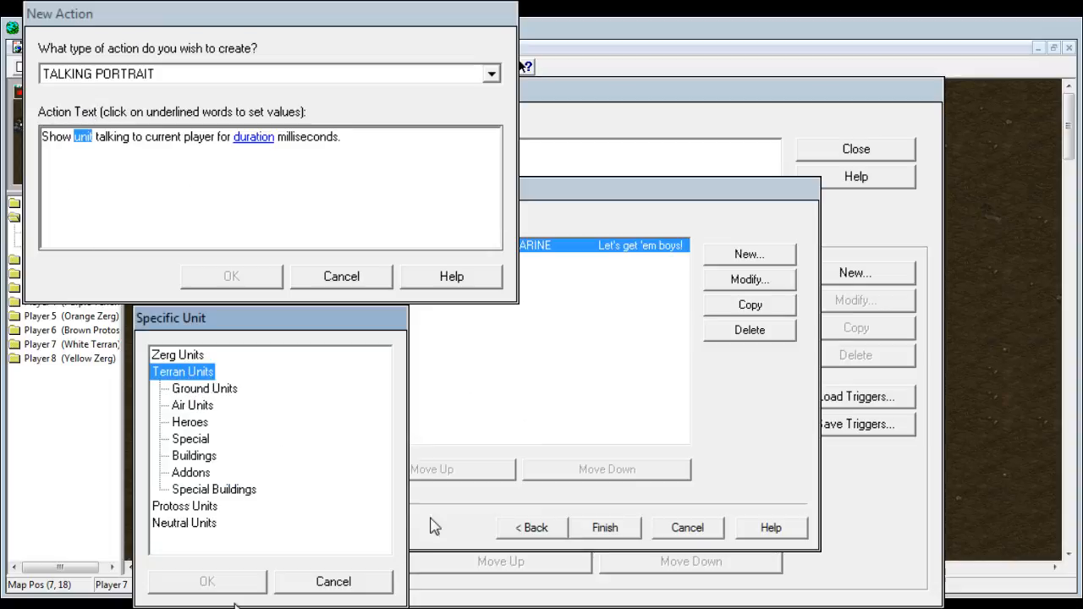
pyautogui.doubleClick(203, 389)
pyautogui.scroll(-2, 241, 435)
pyautogui.scroll(2, 244, 423)
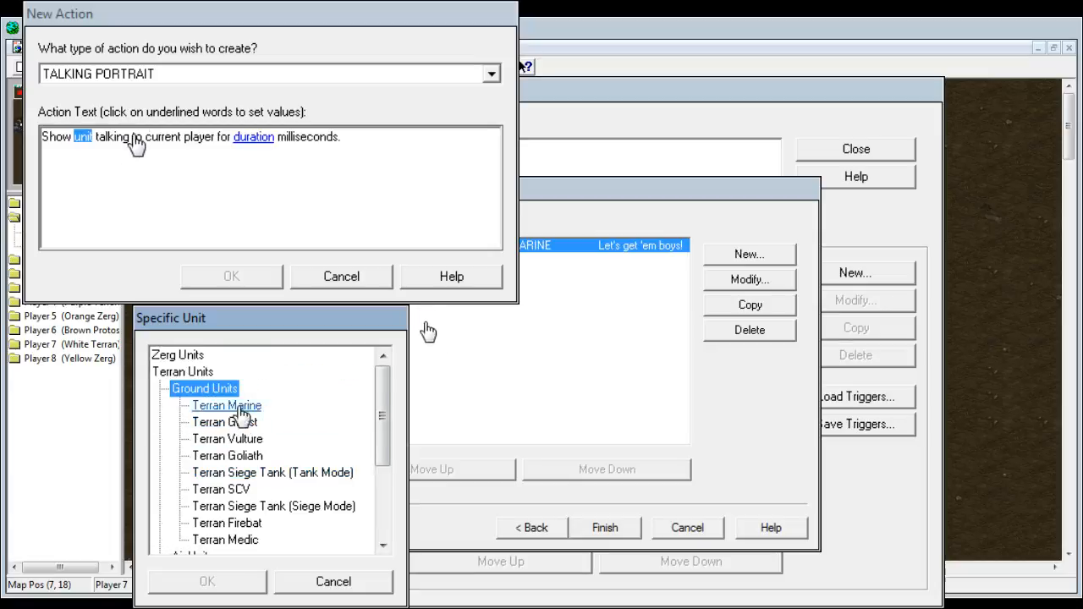
pyautogui.click(232, 407)
pyautogui.click(217, 581)
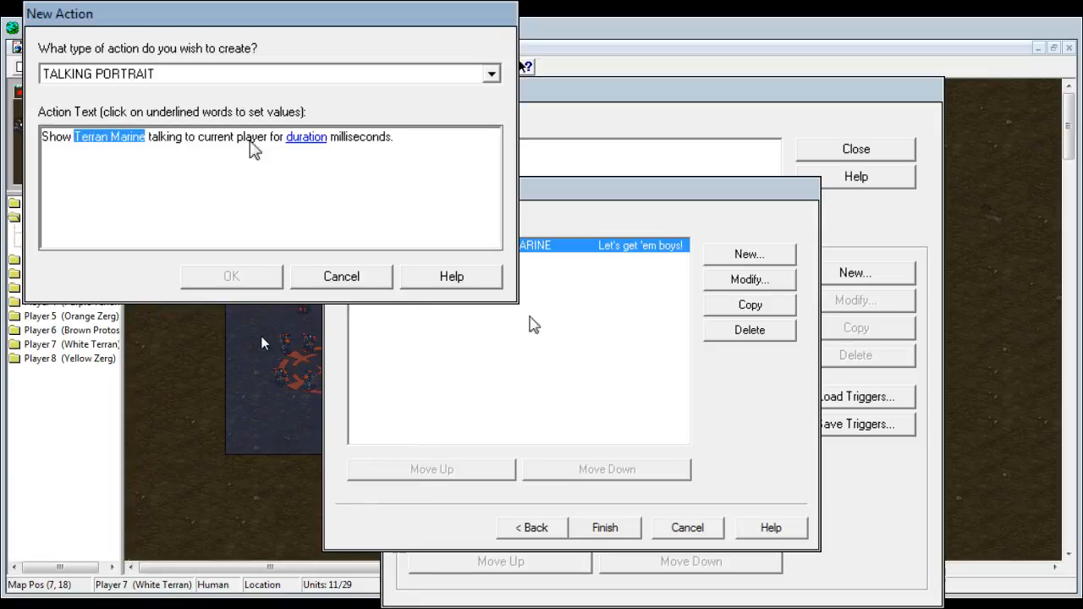
# - Set the talking portrait's duration to 3000 milliseconds and accept the action
pyautogui.click(306, 137)
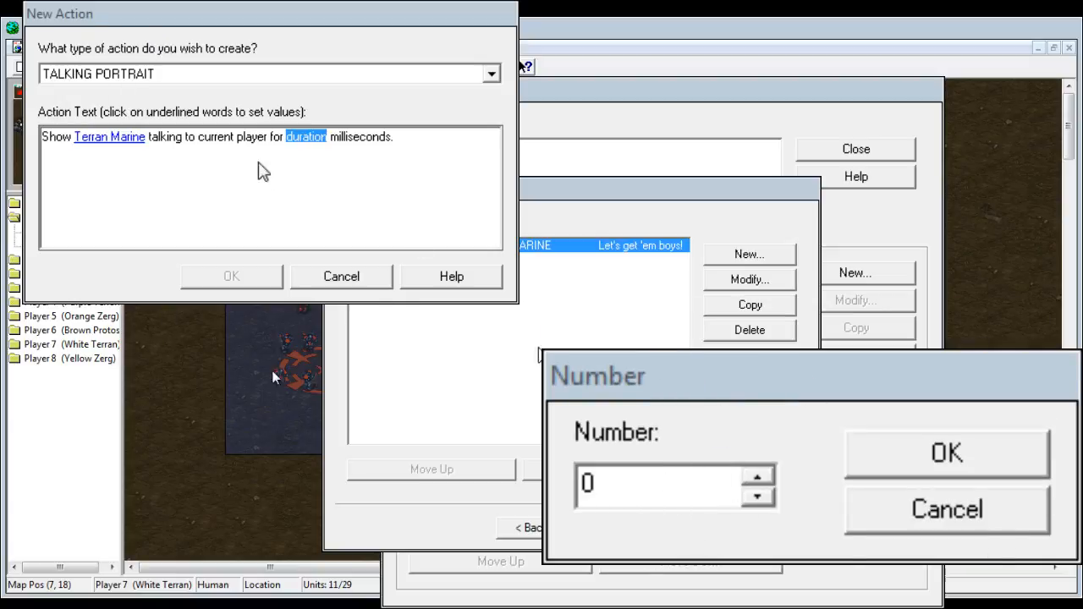
pyautogui.doubleClick(679, 494)
pyautogui.write('3000')
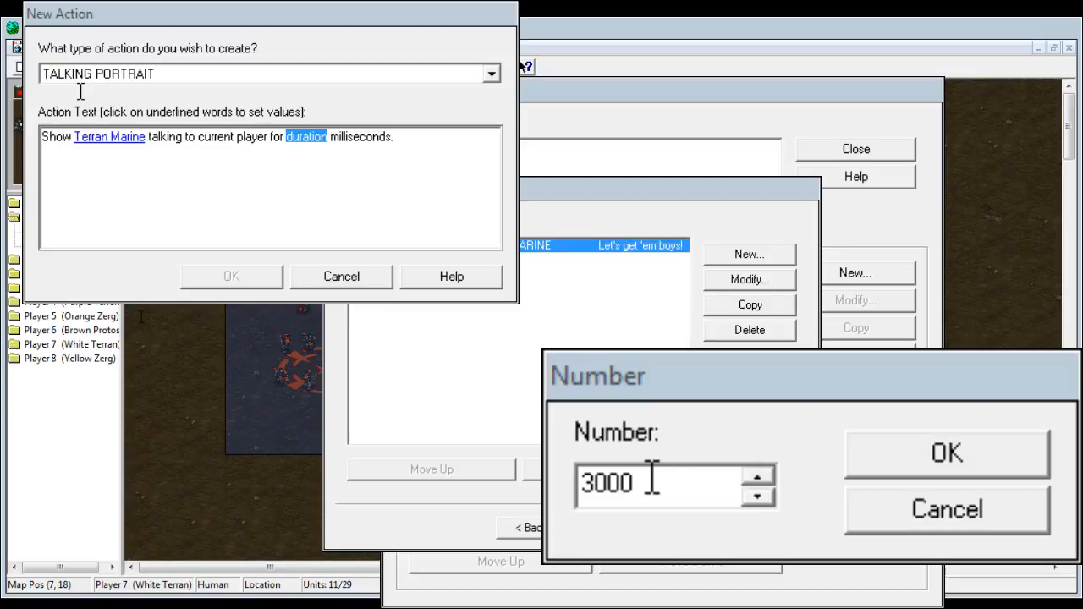
pyautogui.click(884, 453)
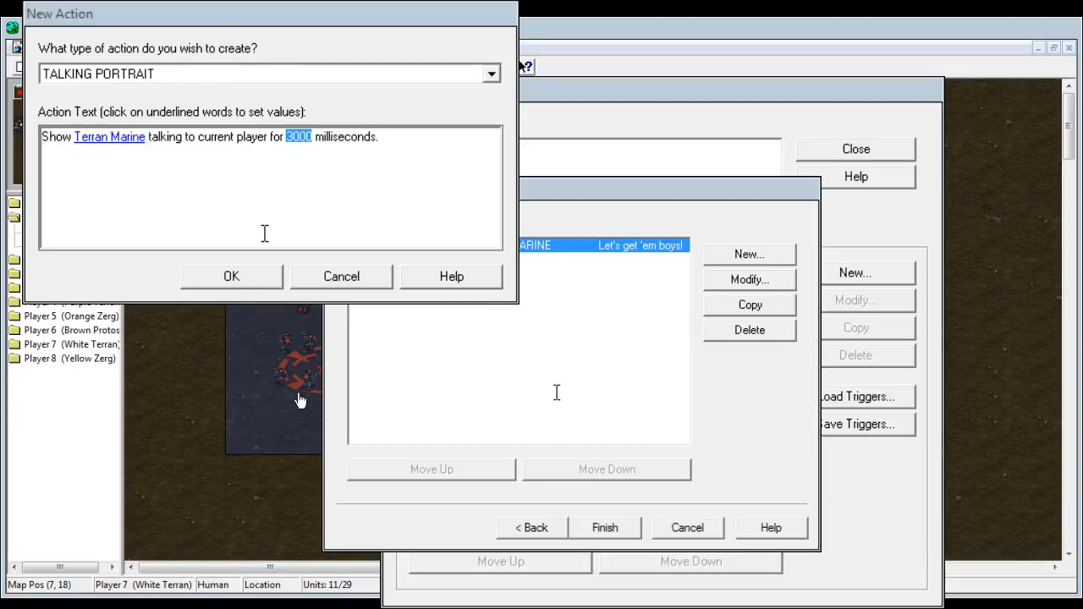
pyautogui.click(237, 276)
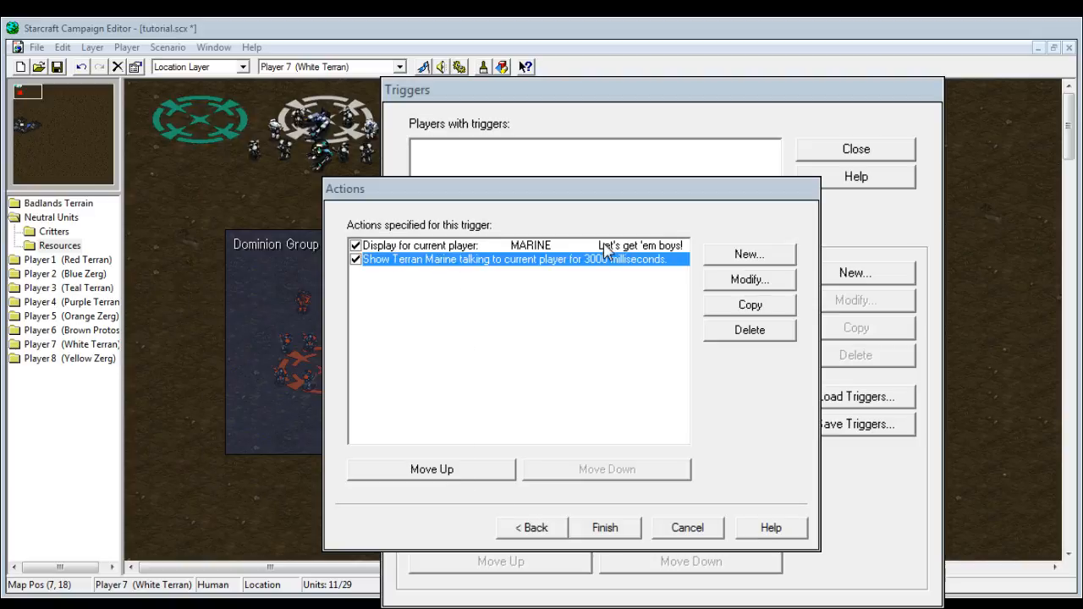
# - Move the Terran Marine talking portrait action above the display text action in the trigger's action order
pyautogui.click(428, 470)
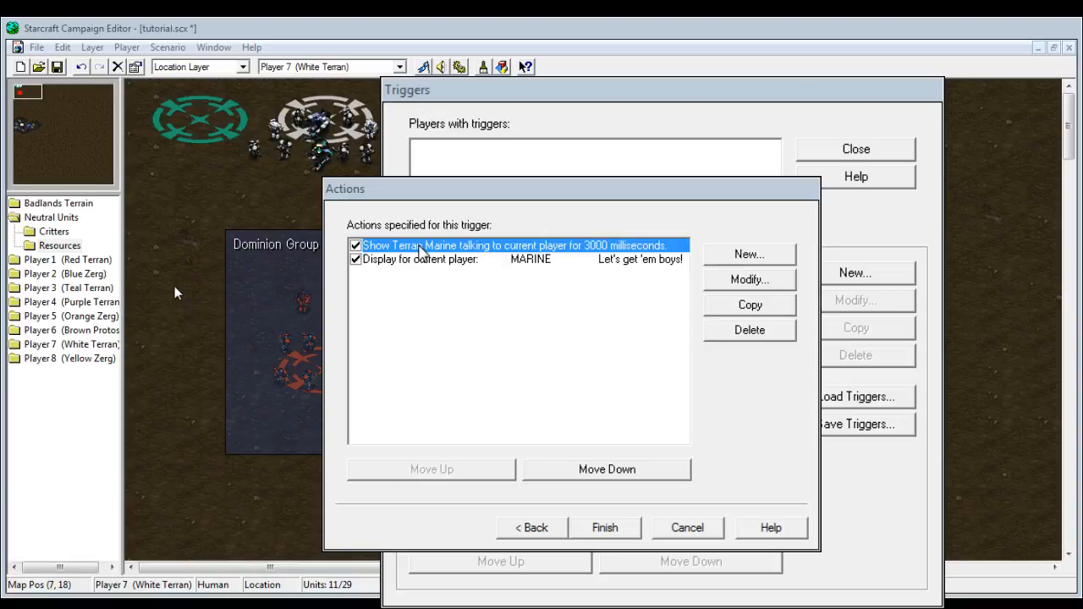
pyautogui.click(427, 260)
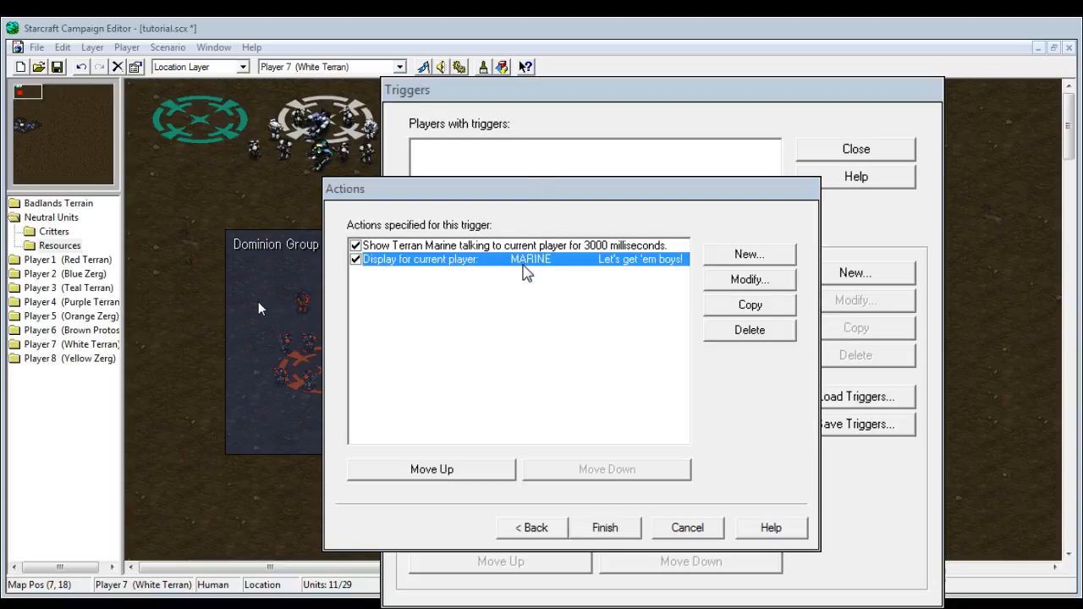
pyautogui.click(521, 245)
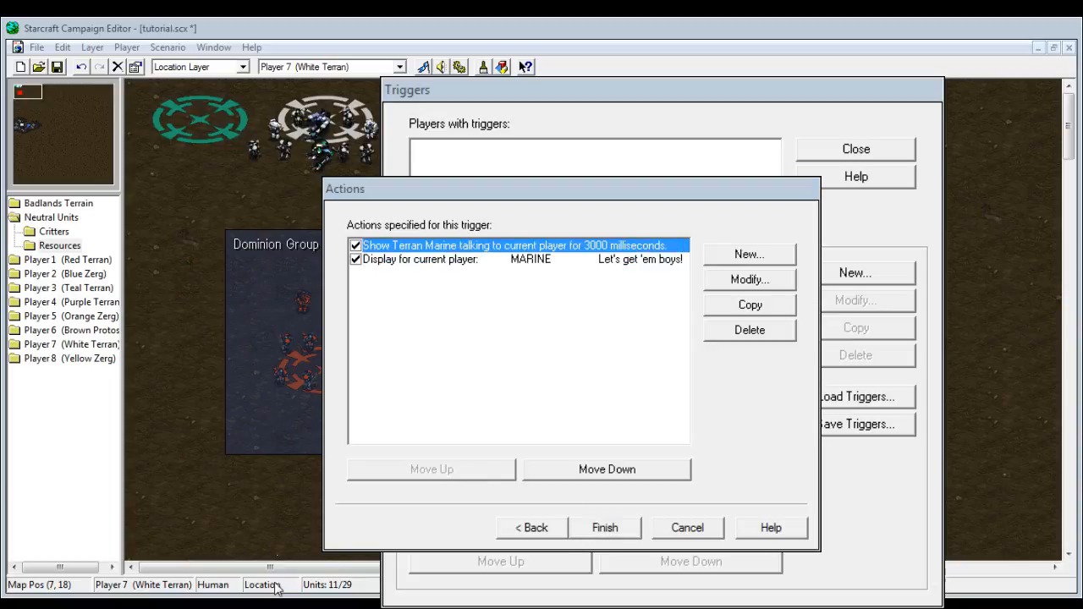
# - Move the Terran Marine talking portrait action below the display text action and back above it
pyautogui.click(548, 471)
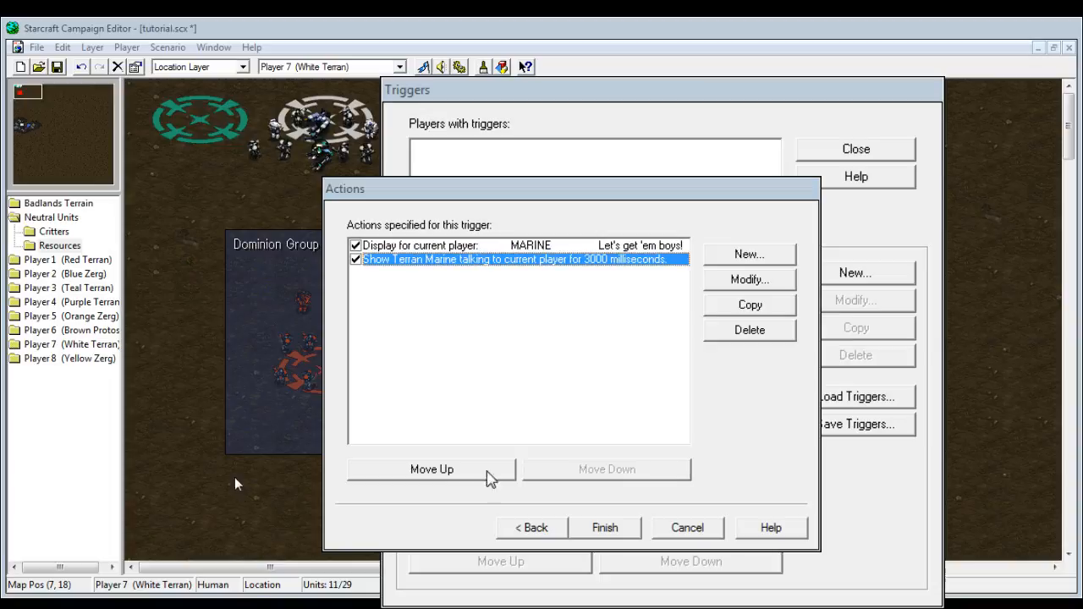
pyautogui.click(464, 475)
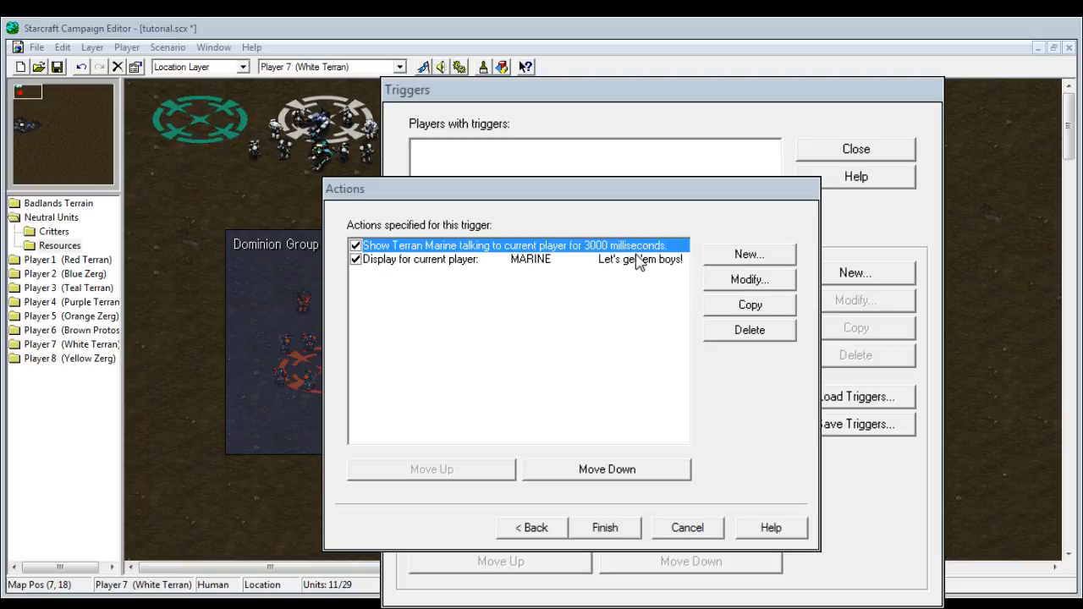
# - Create a WAIT action for the trigger
pyautogui.click(749, 254)
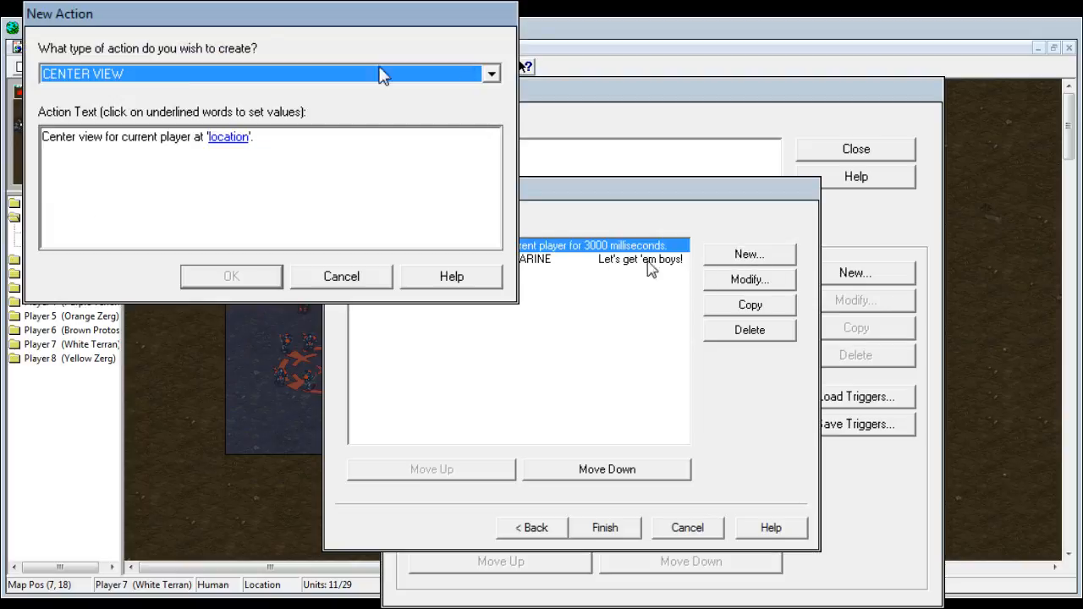
pyautogui.press('w')
pyautogui.click(104, 136)
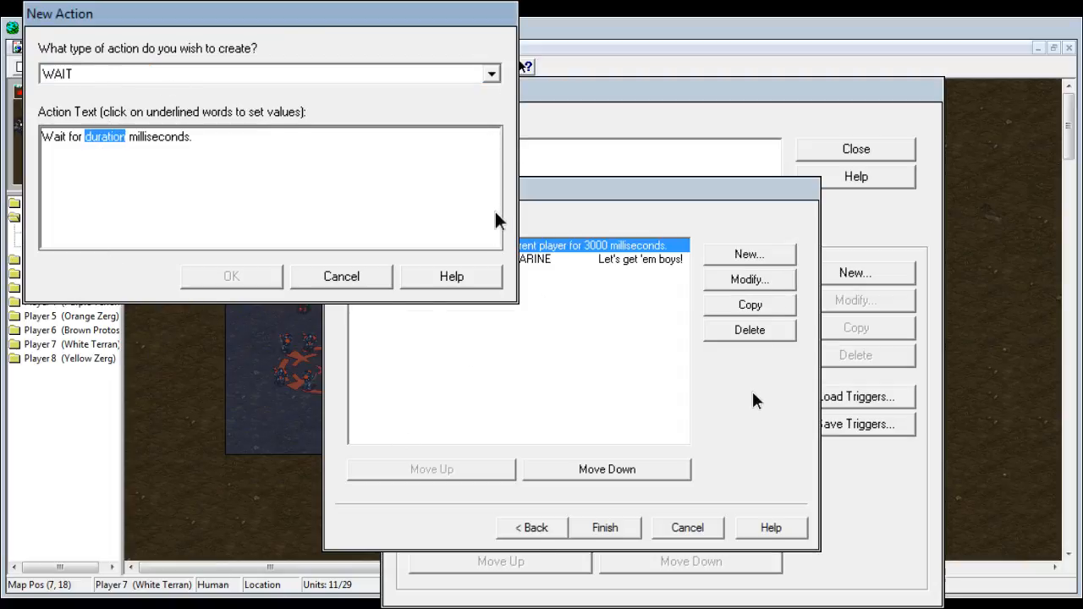
pyautogui.click(116, 237)
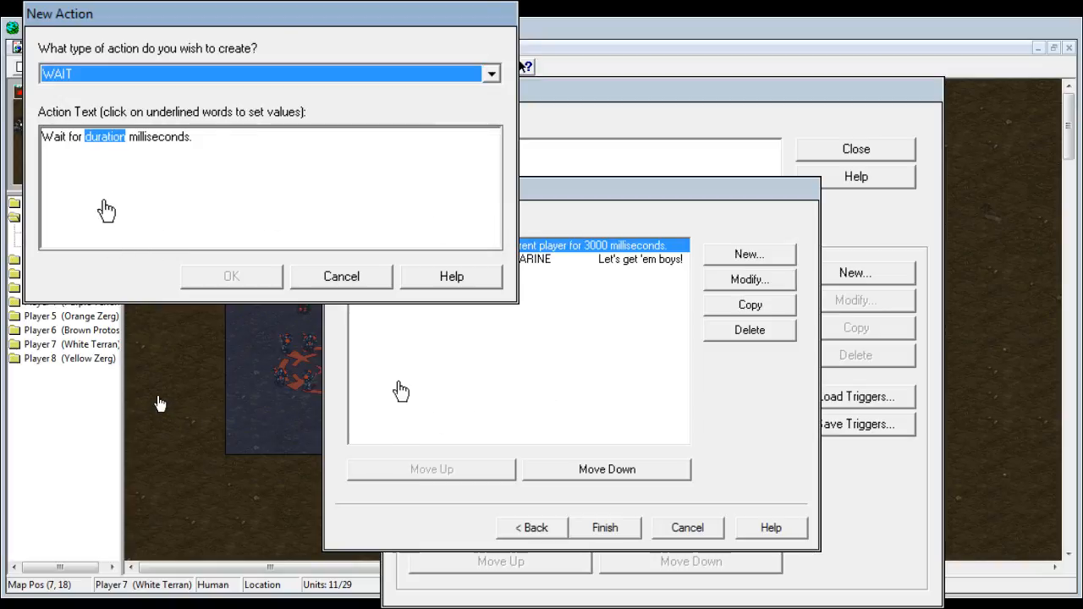
# - Set the wait duration to 4000 milliseconds and accept the action
pyautogui.click(105, 137)
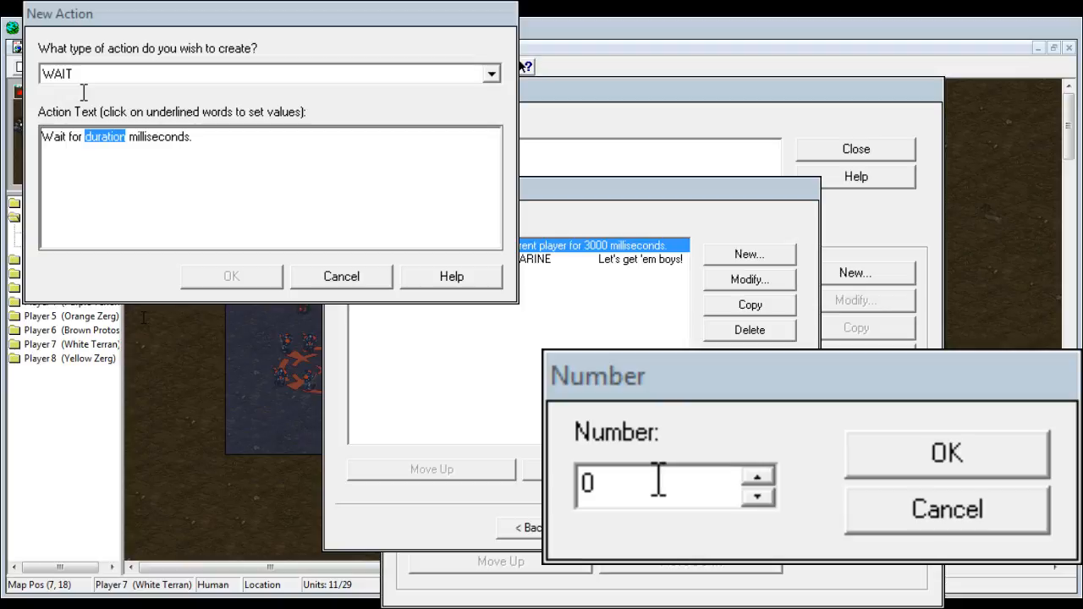
pyautogui.write('4000')
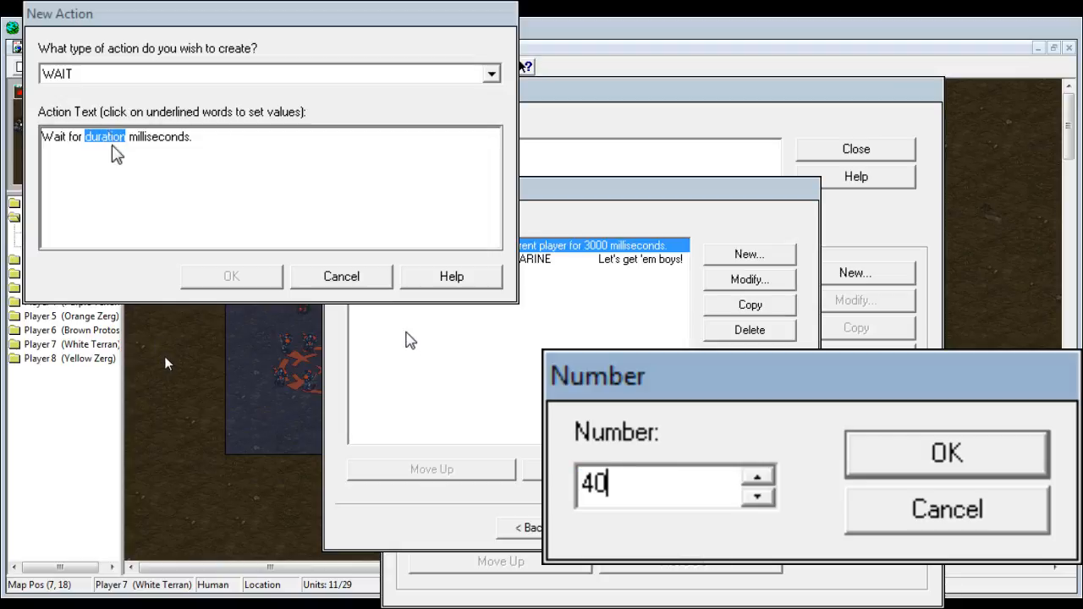
pyautogui.doubleClick(713, 486)
pyautogui.write('1000')
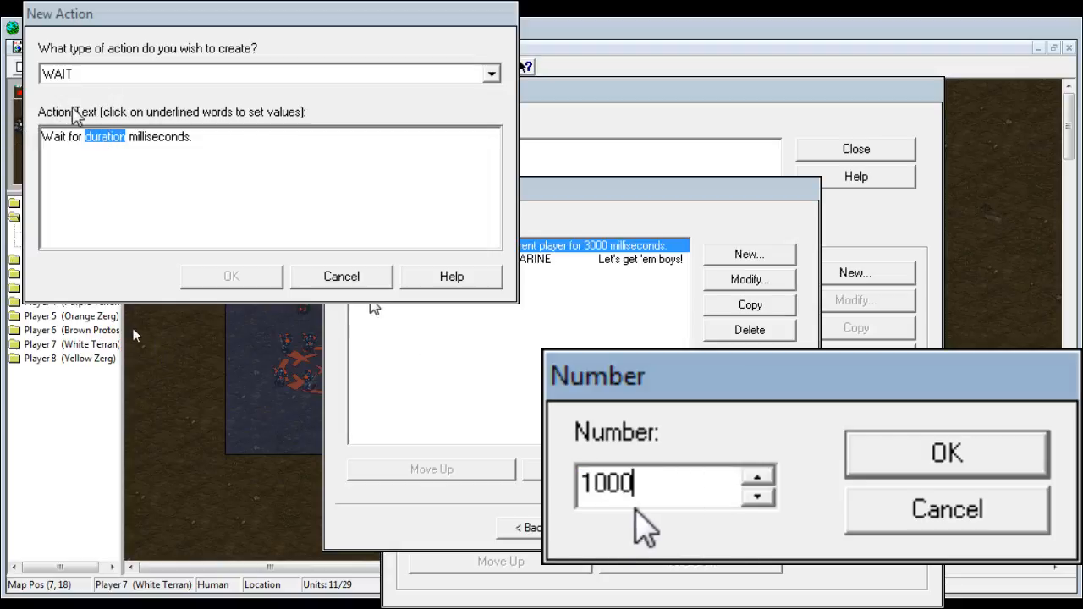
pyautogui.doubleClick(664, 496)
pyautogui.write('4000')
pyautogui.click(858, 471)
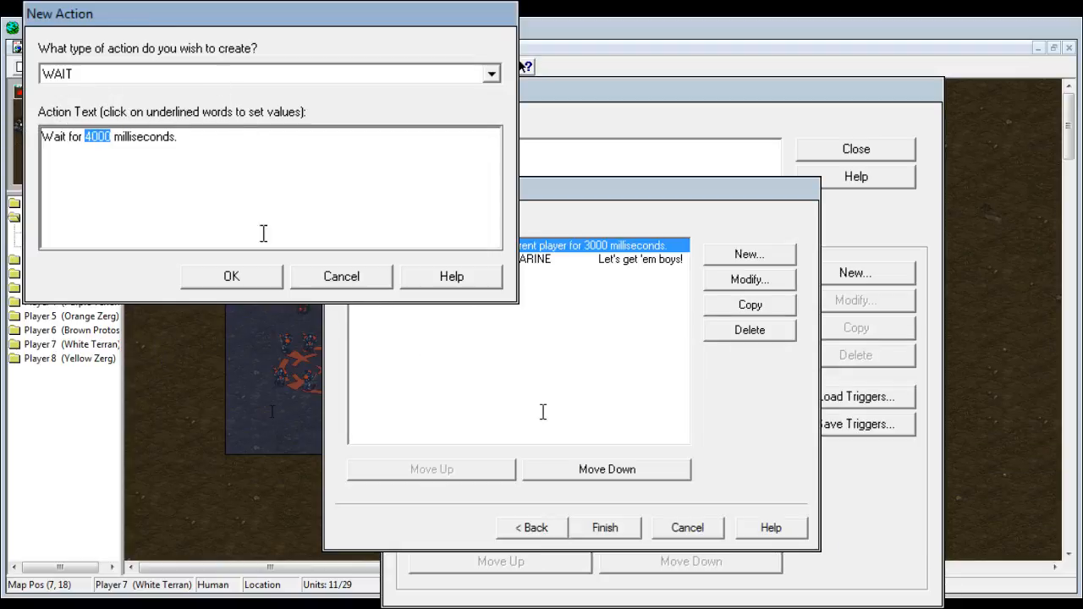
pyautogui.click(244, 282)
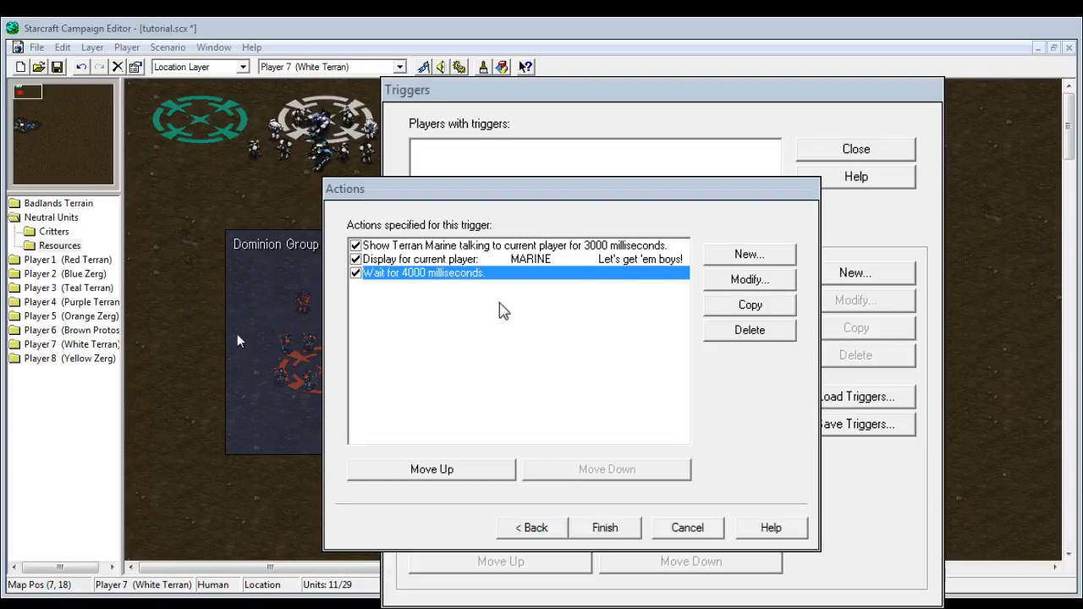
# - Add a DISPLAY TEXT MESSAGE action with the indented lines "MISSION OBJECTIVES:", "- Kill the Dominion troops." and "- Your hero must survive."
pyautogui.click(736, 262)
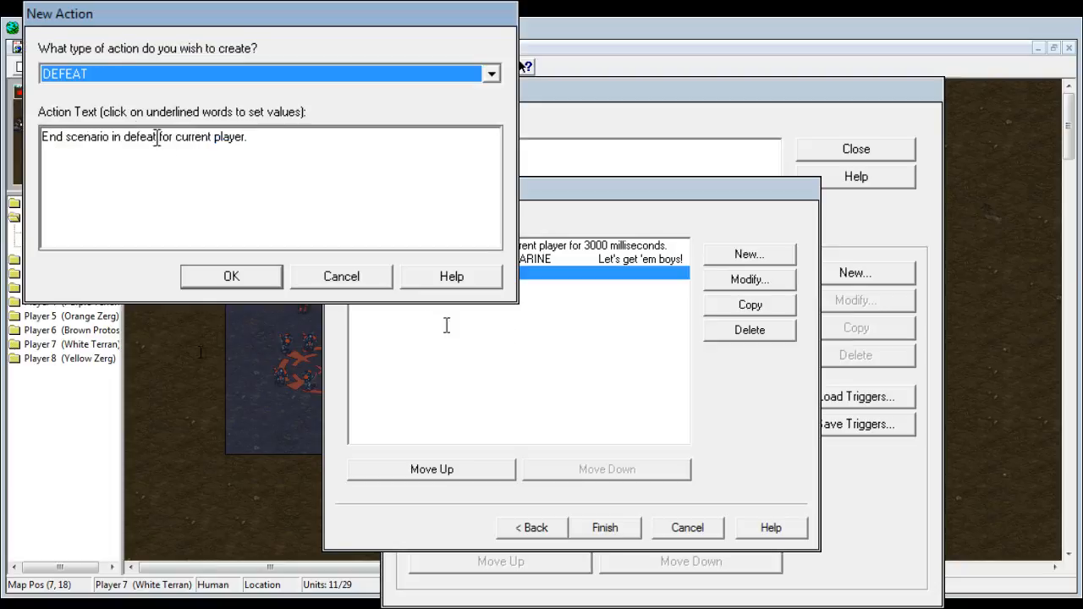
pyautogui.press('Down')
pyautogui.click(46, 152)
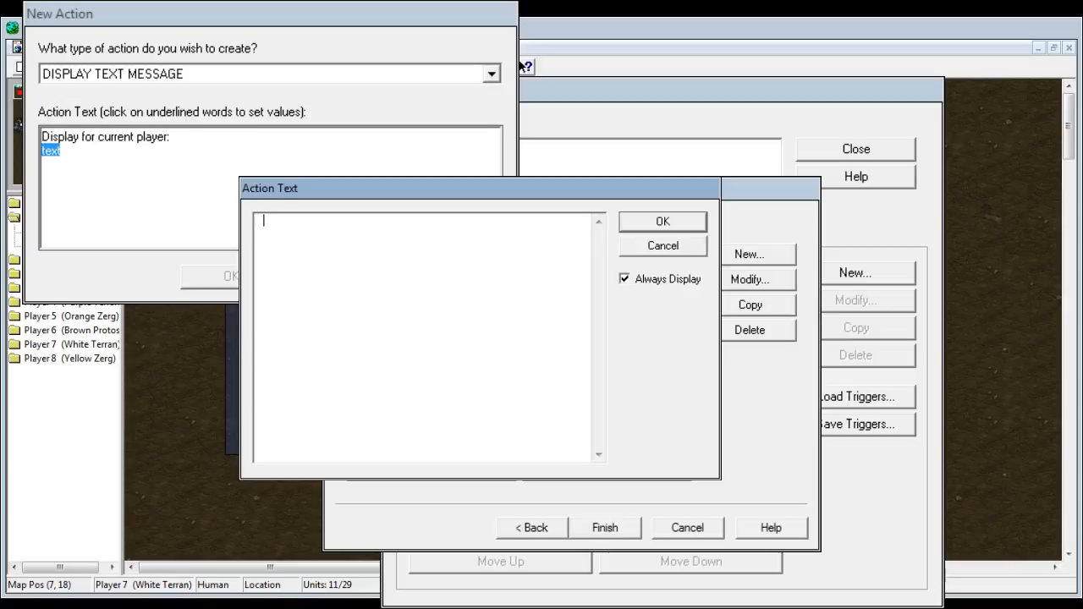
pyautogui.write('MISSION OBJECTIVES:')
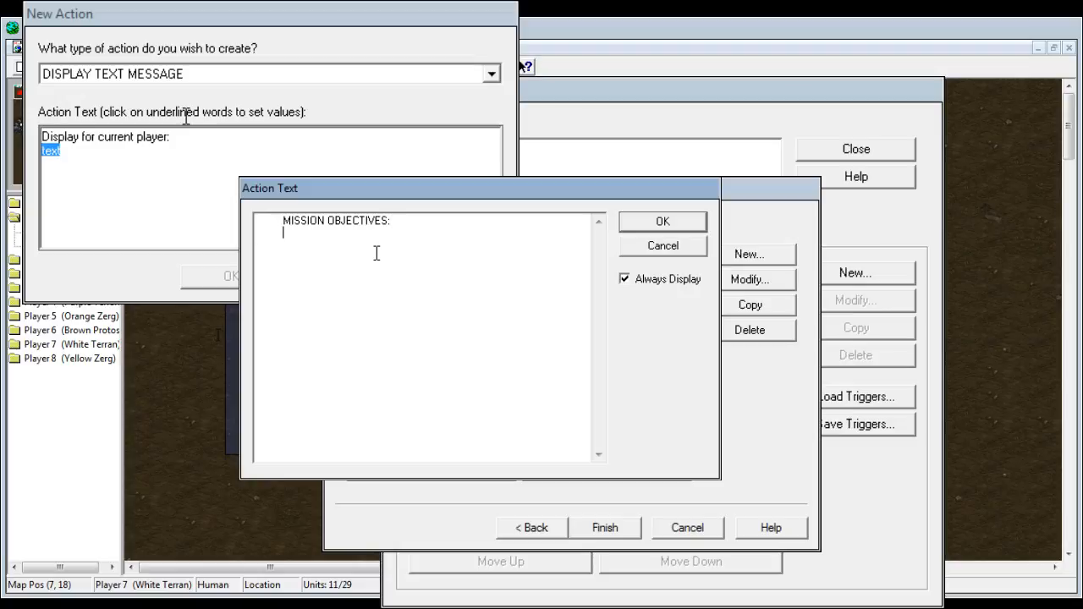
pyautogui.write('Kill the Dominion troops.')
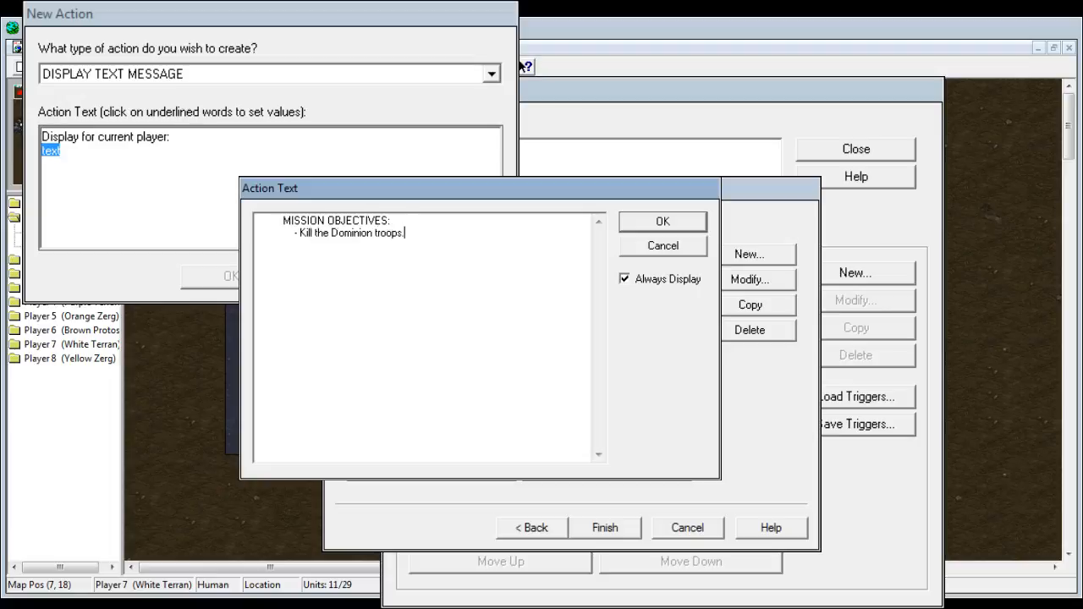
pyautogui.press('Return')
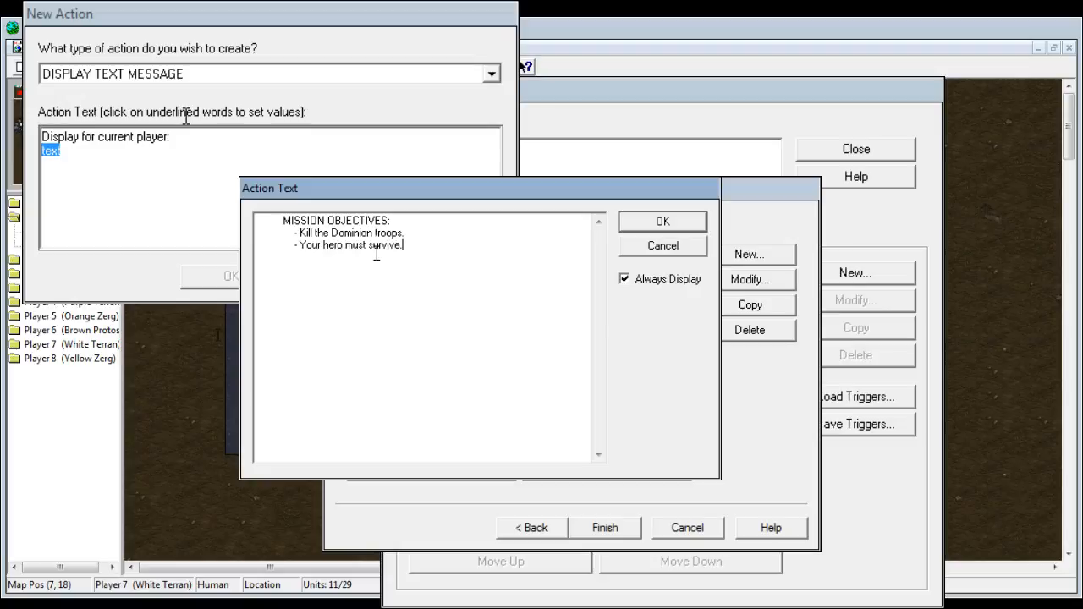
pyautogui.click(660, 222)
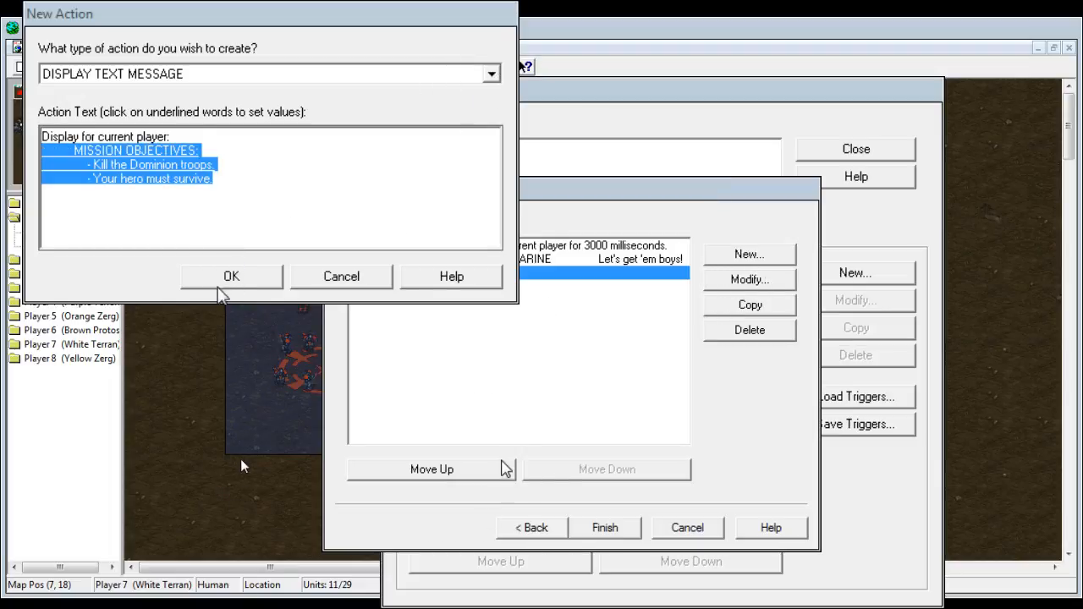
pyautogui.click(224, 279)
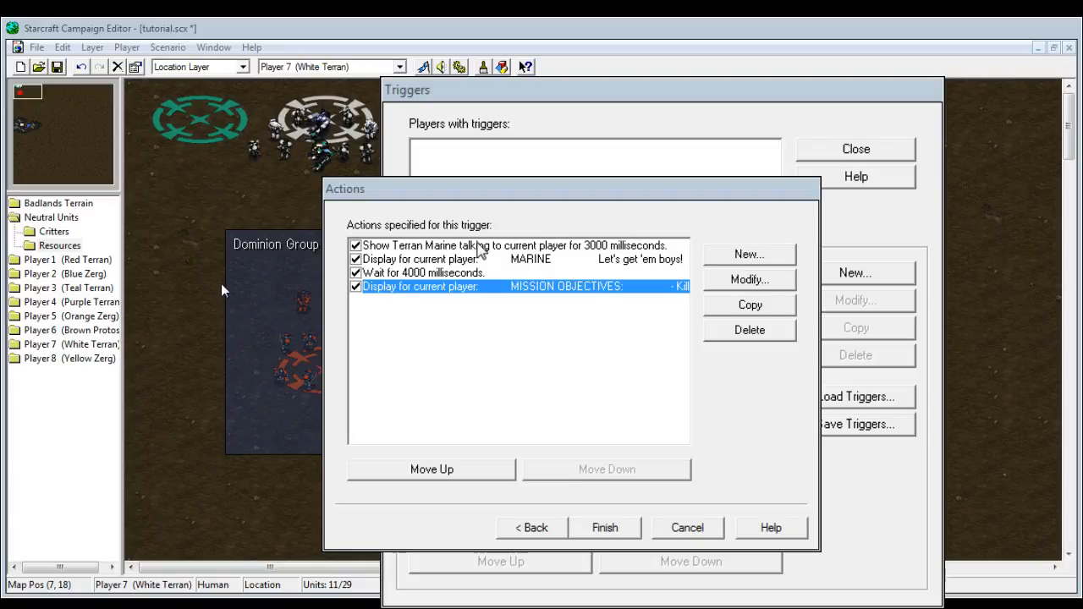
# - Change the quantity in the Player 1 BRING condition for Dominion Group to at least 1 and return to the trigger's actions
pyautogui.click(532, 528)
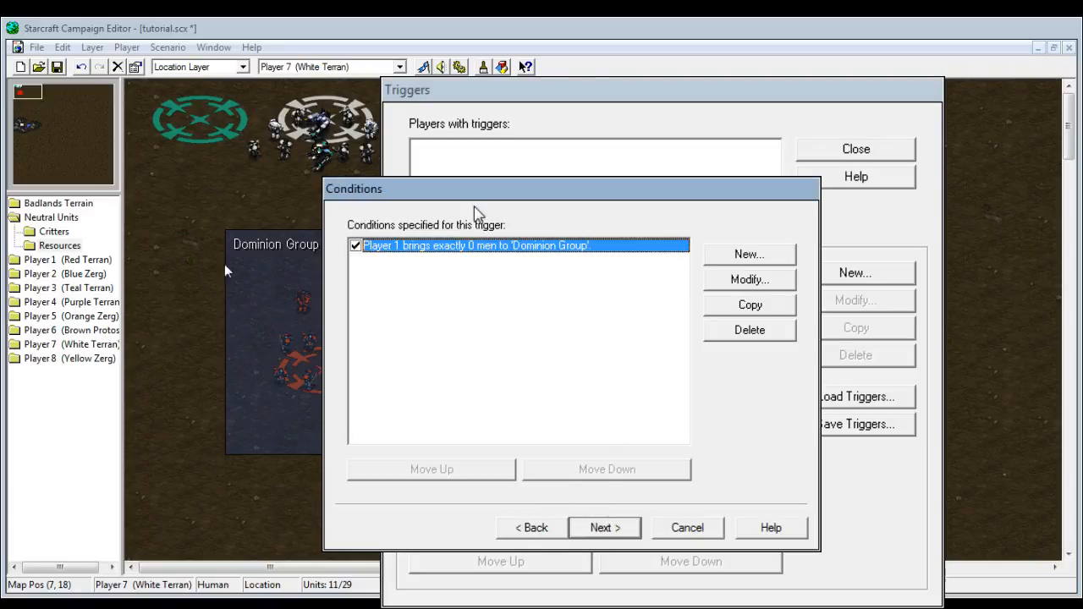
pyautogui.click(607, 533)
pyautogui.click(534, 528)
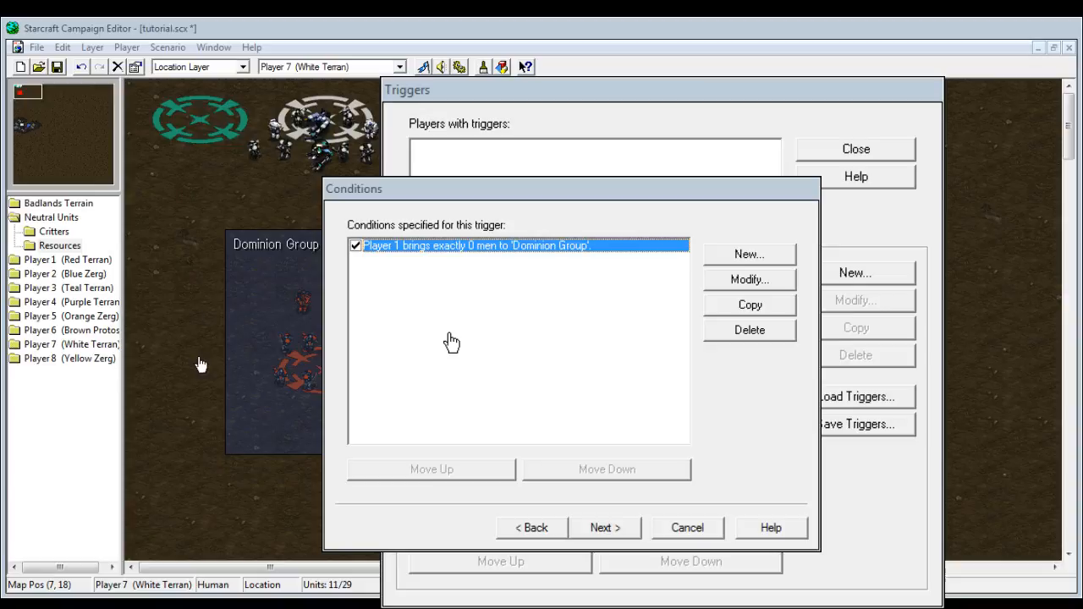
pyautogui.click(384, 375)
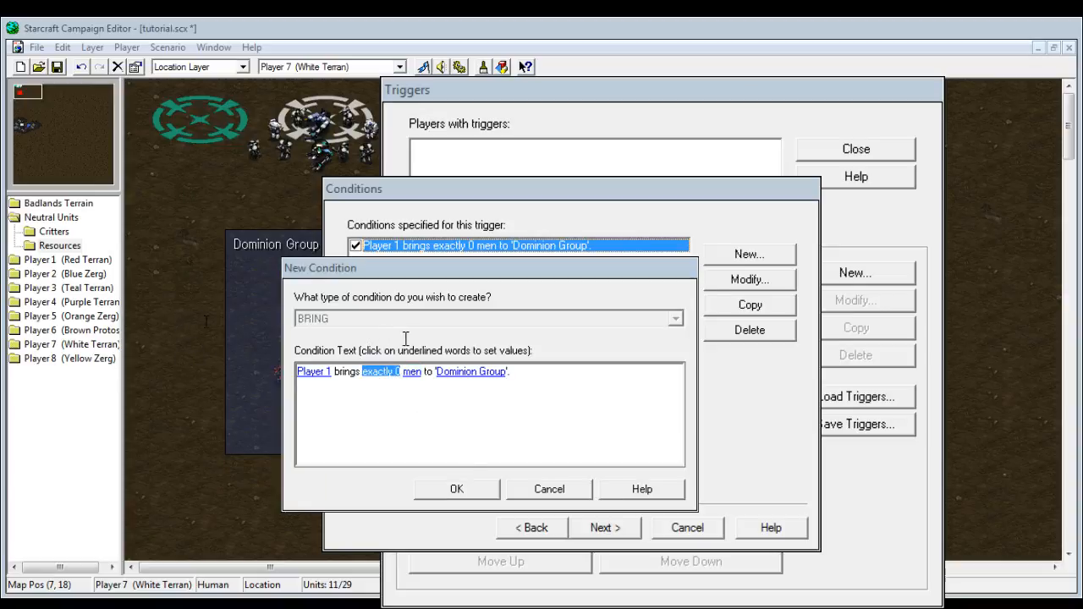
pyautogui.press('Return')
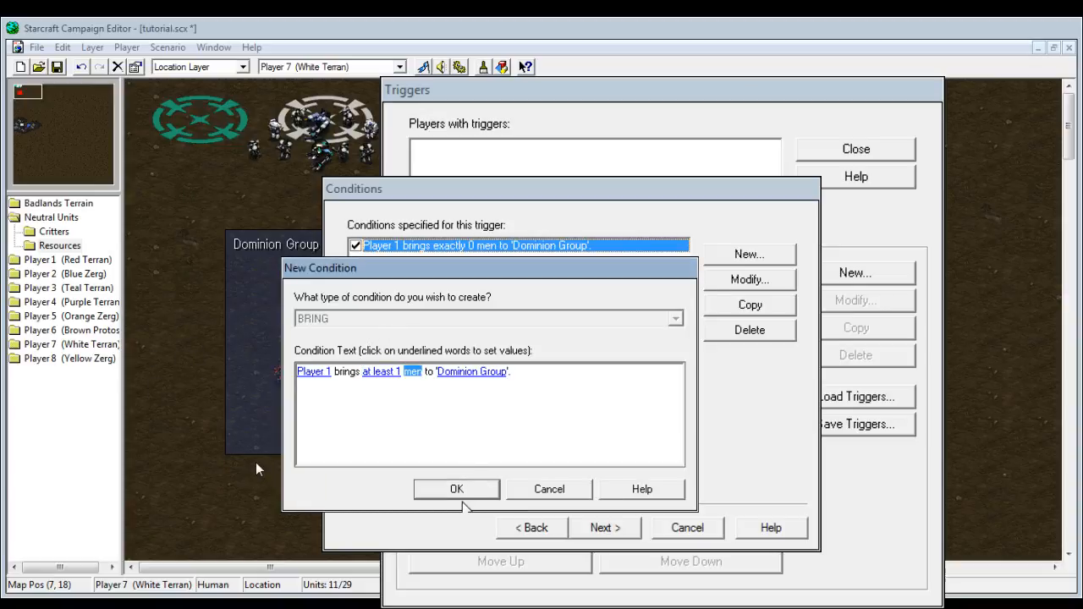
pyautogui.click(461, 496)
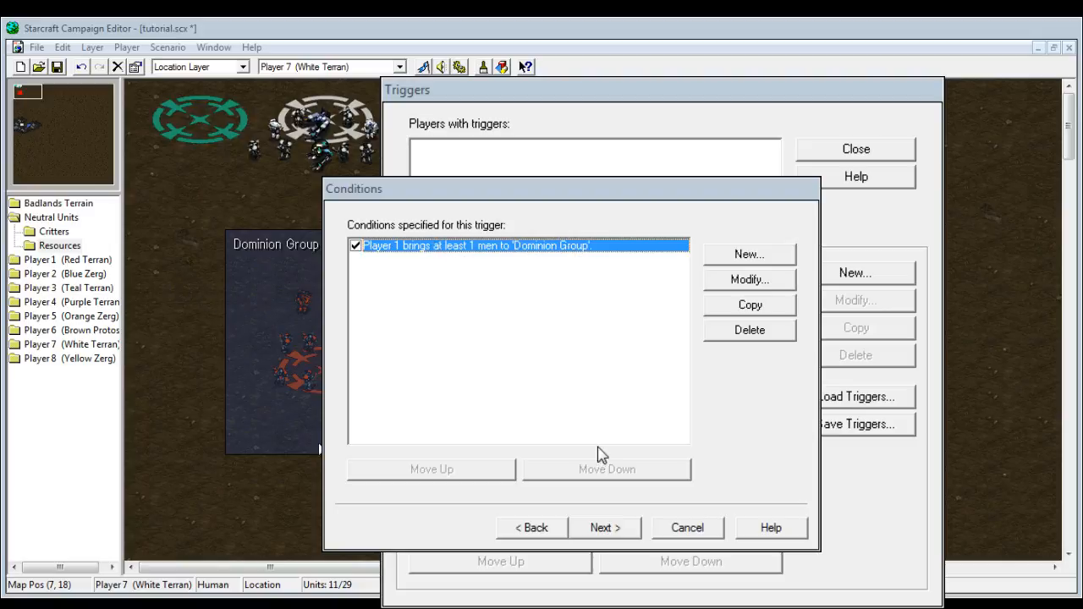
pyautogui.click(602, 527)
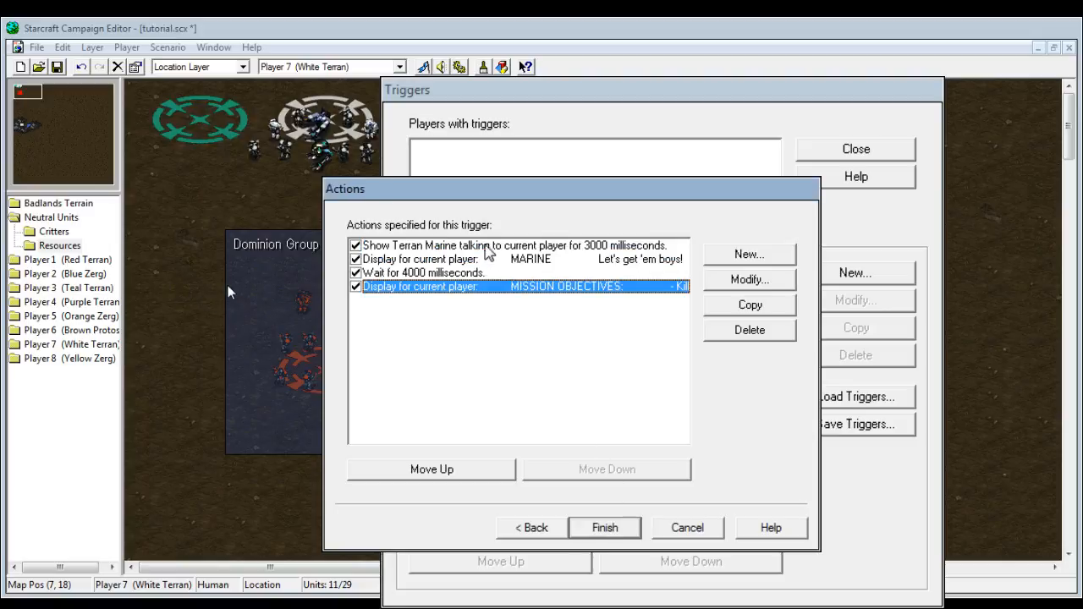
# - Add an ALWAYS condition beside the Player 1 BRING condition, and delete it again
pyautogui.click(267, 507)
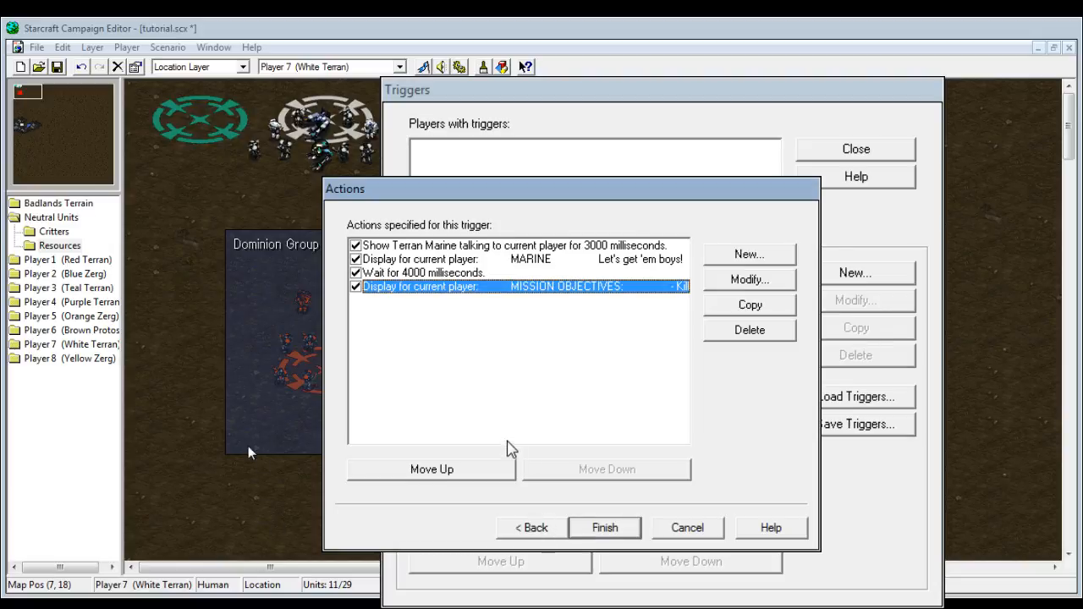
pyautogui.click(519, 527)
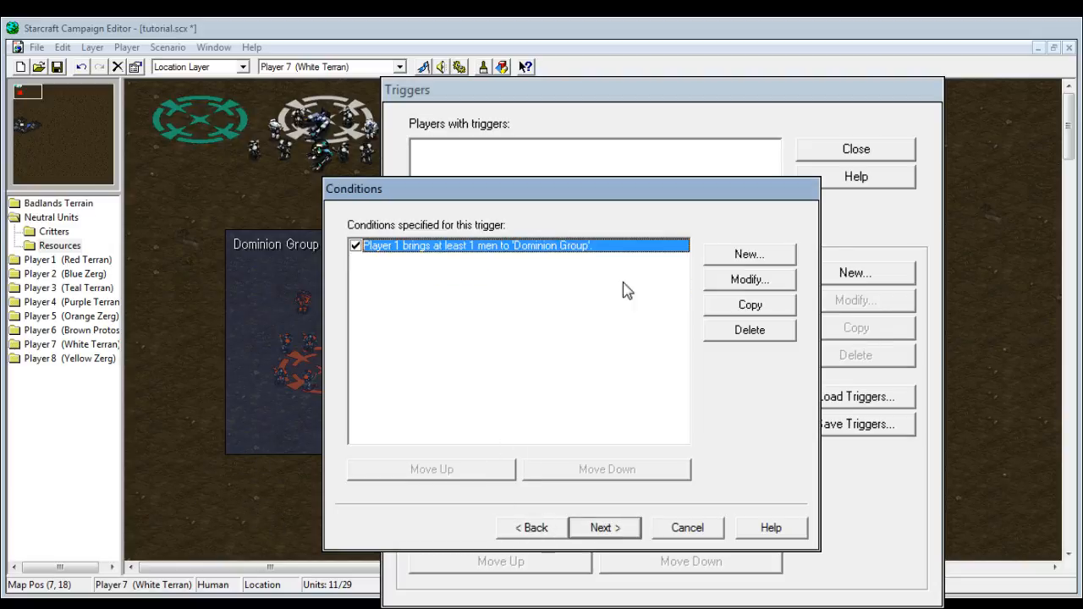
pyautogui.click(726, 254)
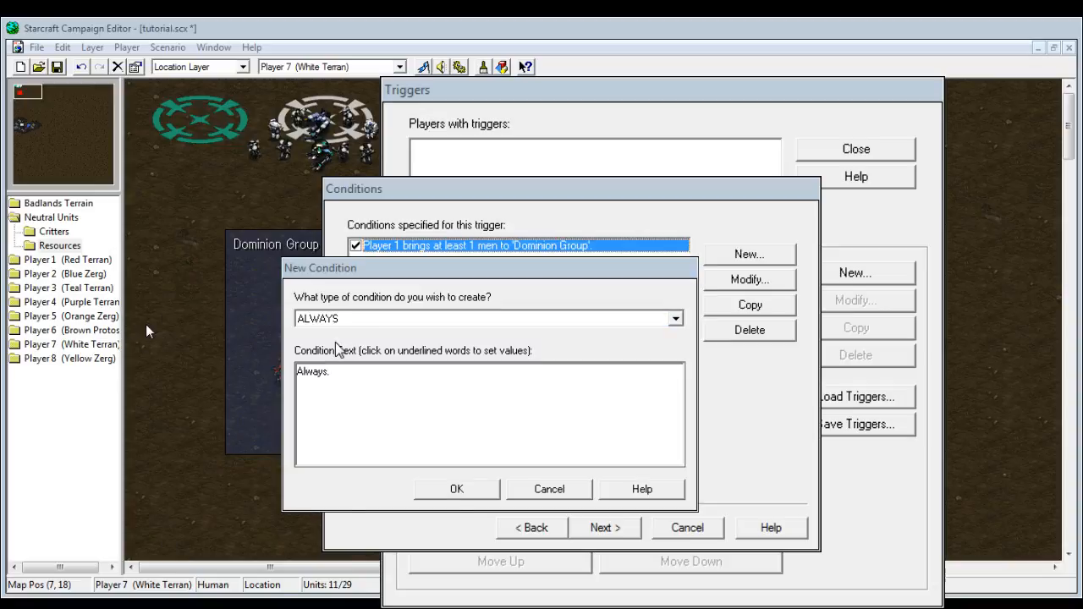
pyautogui.click(454, 491)
pyautogui.click(486, 246)
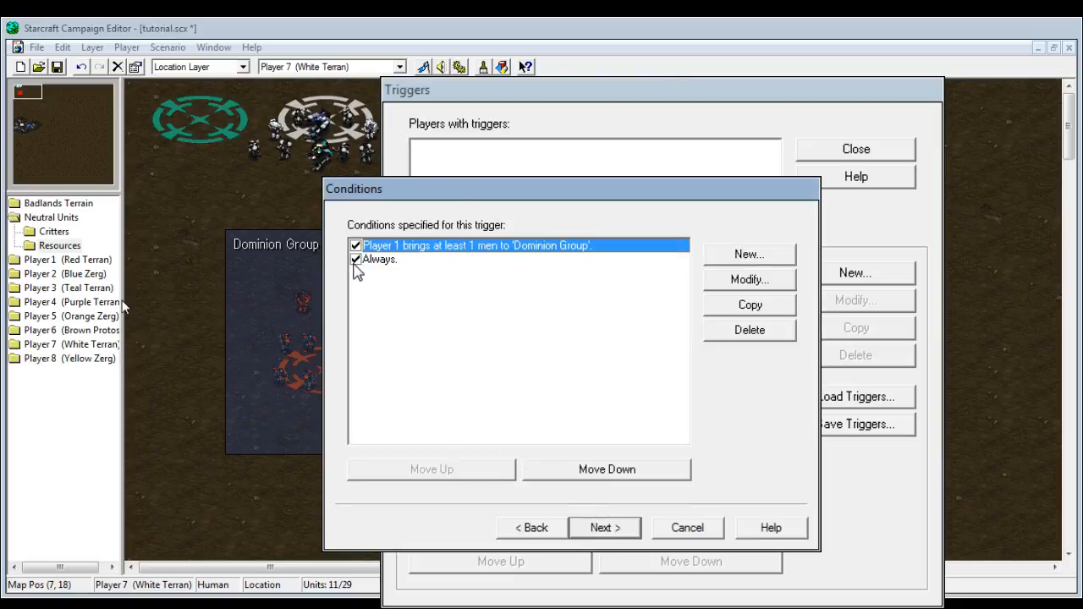
pyautogui.click(363, 262)
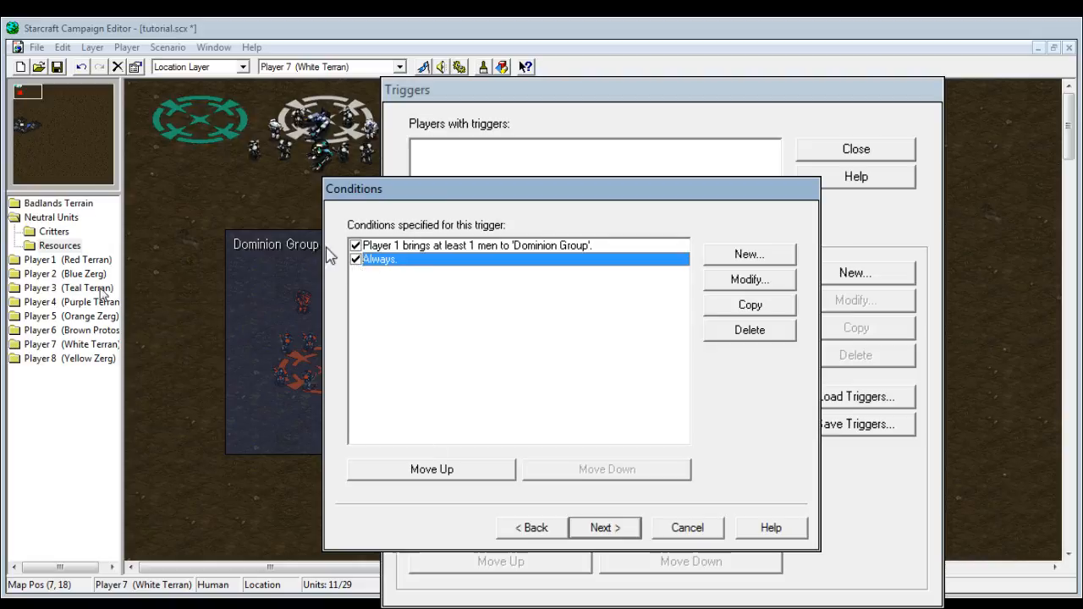
pyautogui.click(712, 329)
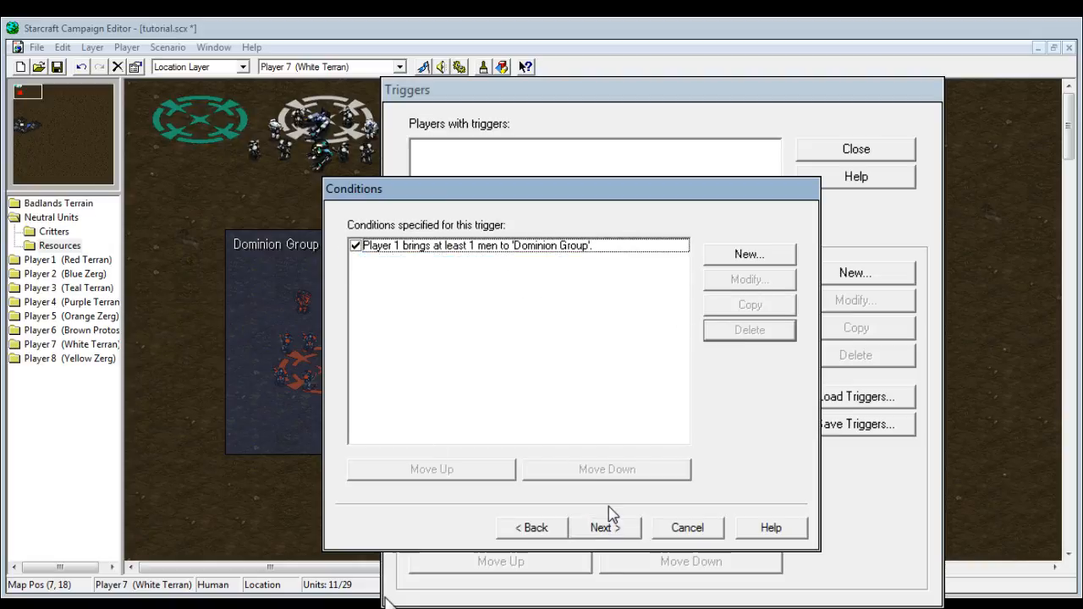
pyautogui.click(524, 247)
pyautogui.click(605, 529)
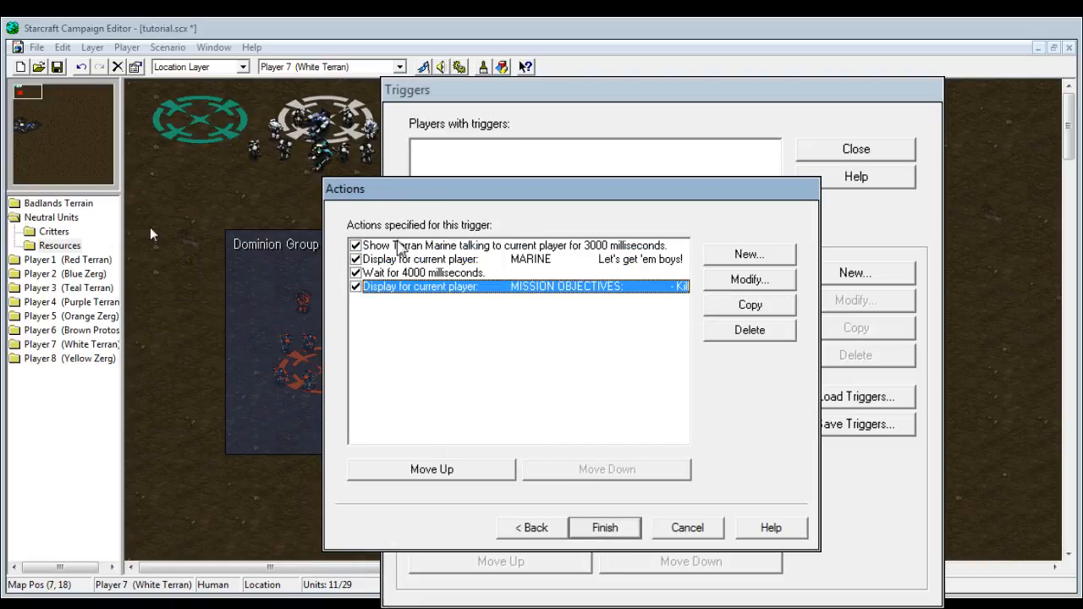
# - Add a MINIMAP PING action for the current player at the Dominion Group location
pyautogui.click(534, 529)
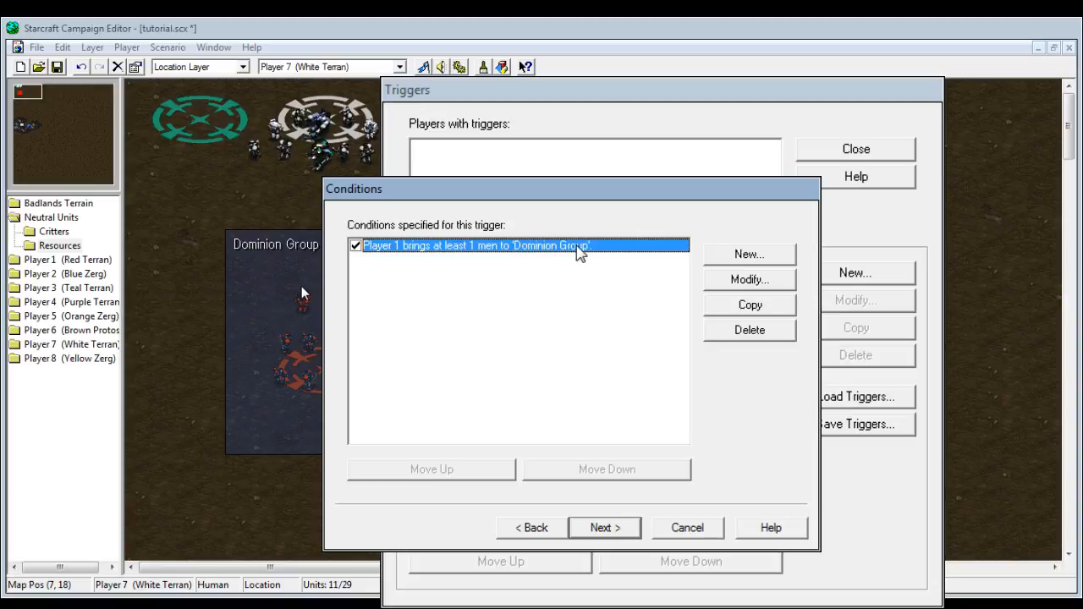
pyautogui.click(604, 527)
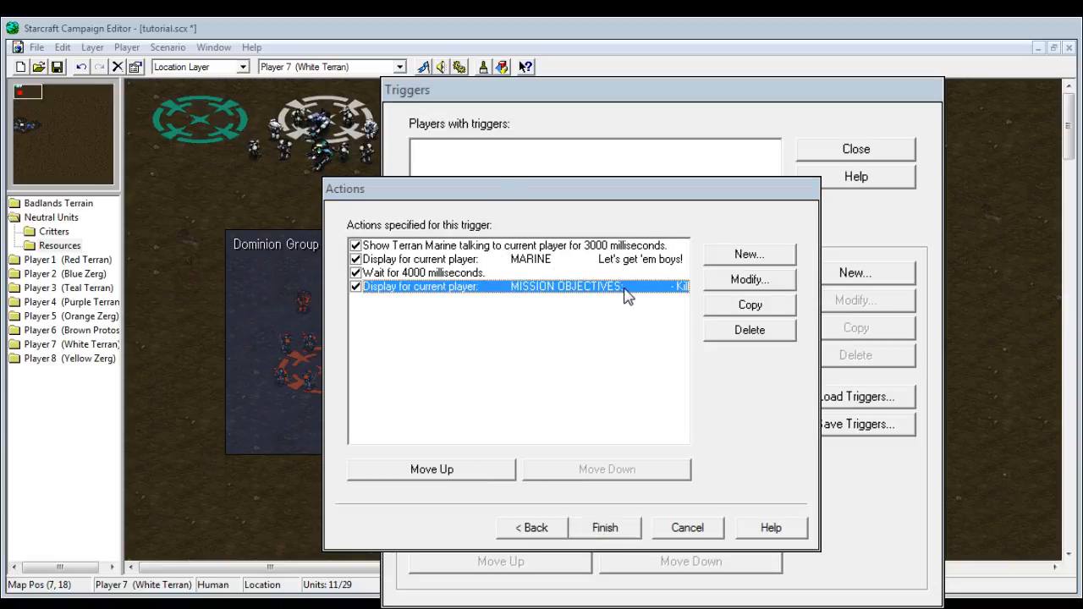
pyautogui.click(725, 259)
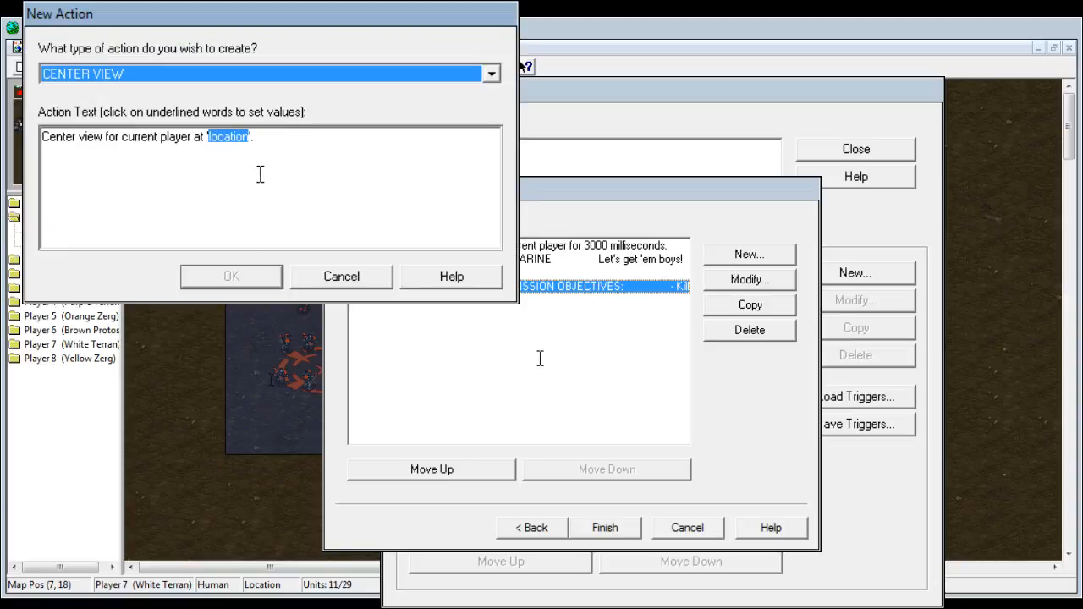
pyautogui.press('p')
pyautogui.press('o')
pyautogui.press('m')
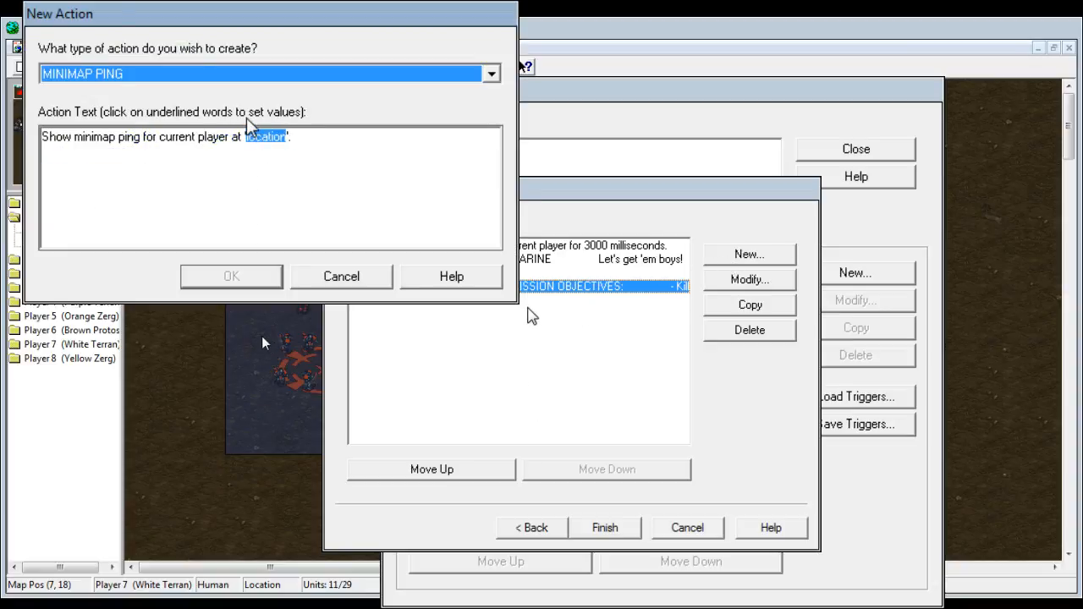
pyautogui.click(266, 139)
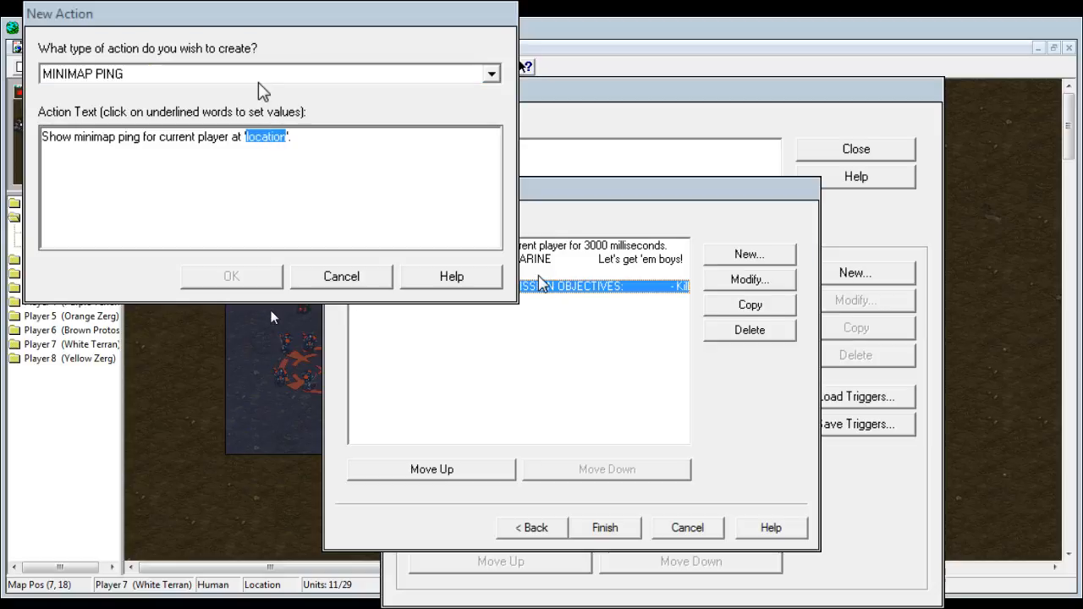
pyautogui.press('d')
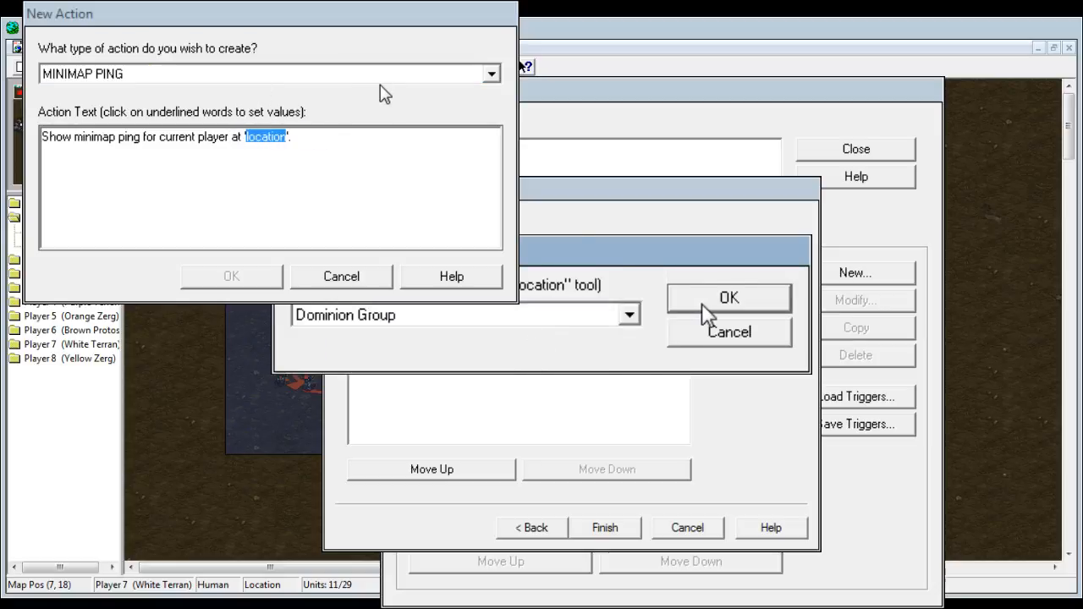
pyautogui.click(704, 305)
pyautogui.click(203, 278)
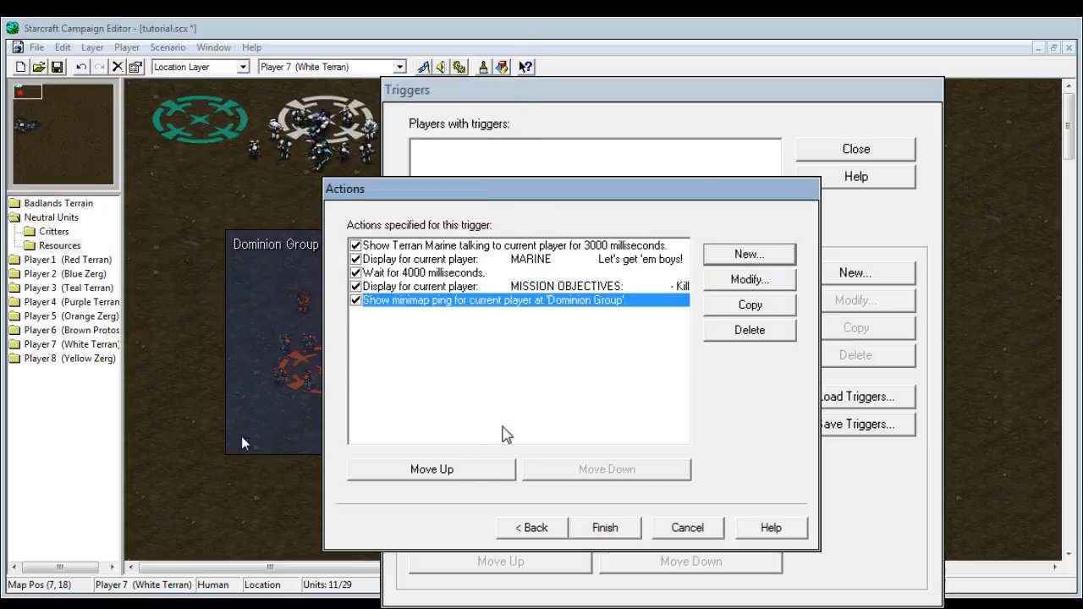
# - Reorder the minimap ping action so it sits between the wait and the mission objectives message
pyautogui.click(447, 472)
pyautogui.click(450, 475)
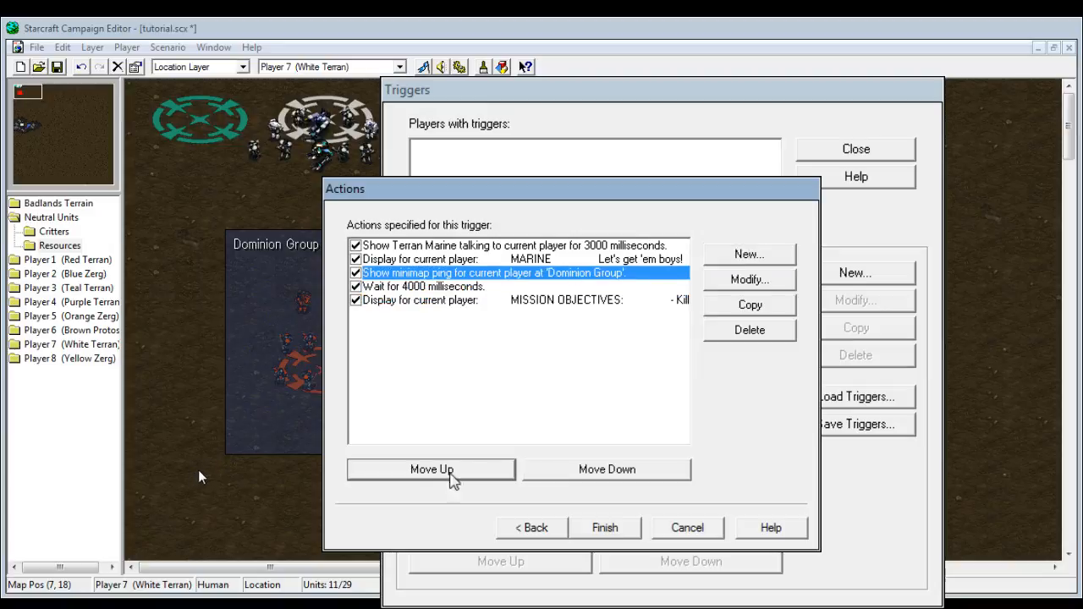
pyautogui.click(572, 472)
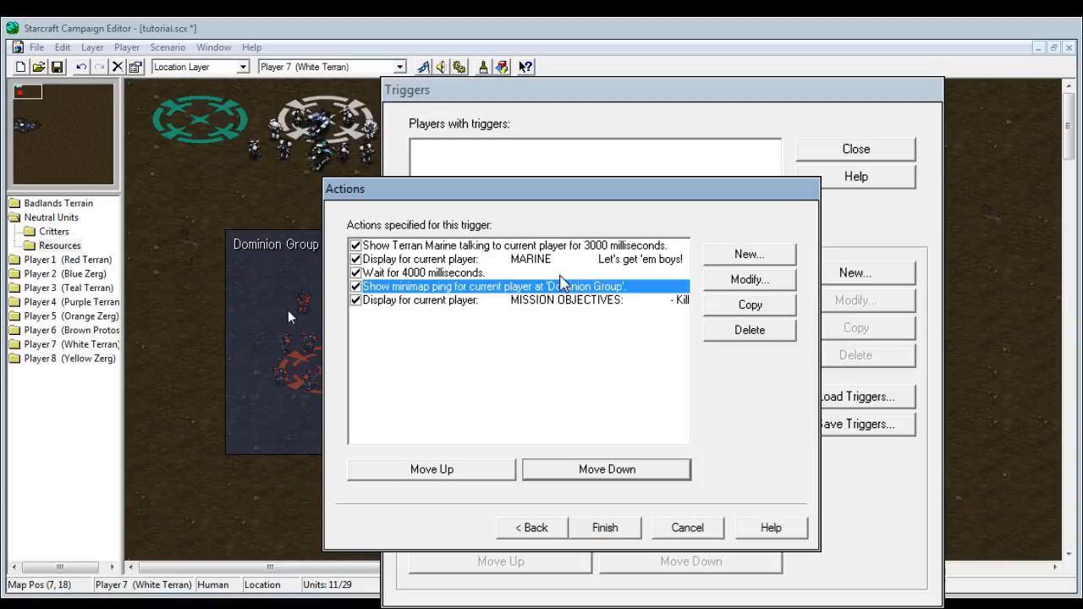
# - Review the order of the trigger's actions against its Player 1 BRING condition
pyautogui.click(586, 304)
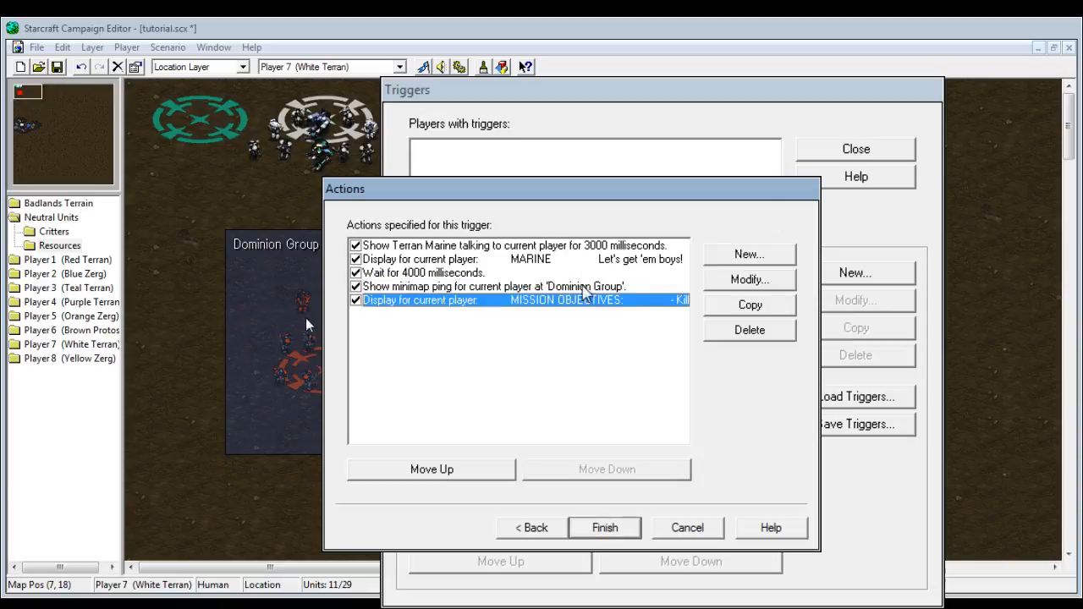
pyautogui.click(583, 287)
pyautogui.click(584, 302)
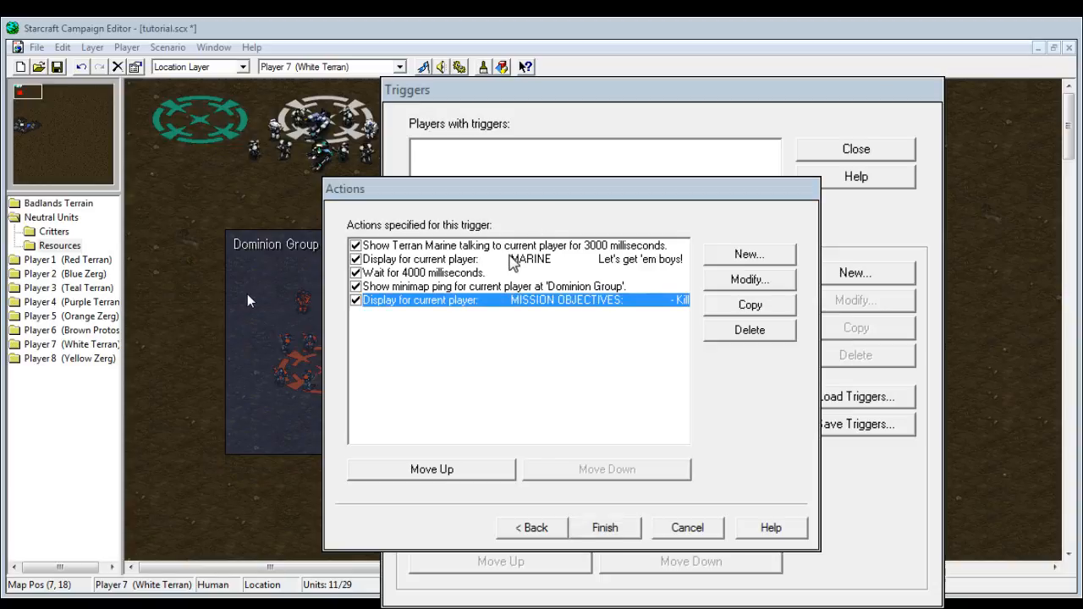
pyautogui.click(529, 527)
pyautogui.click(618, 528)
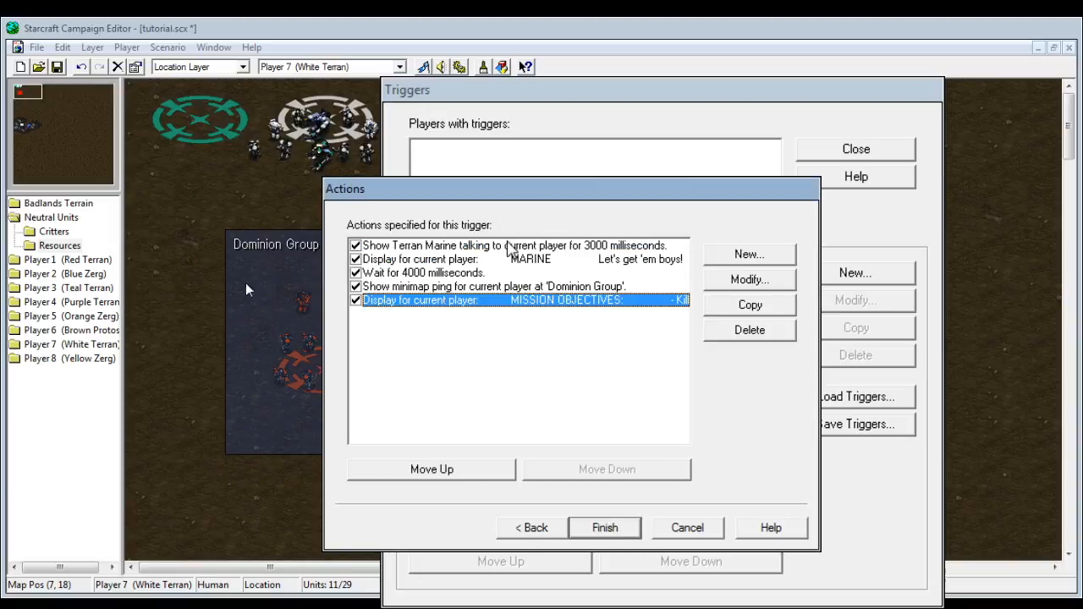
pyautogui.click(506, 245)
pyautogui.click(512, 299)
pyautogui.click(541, 527)
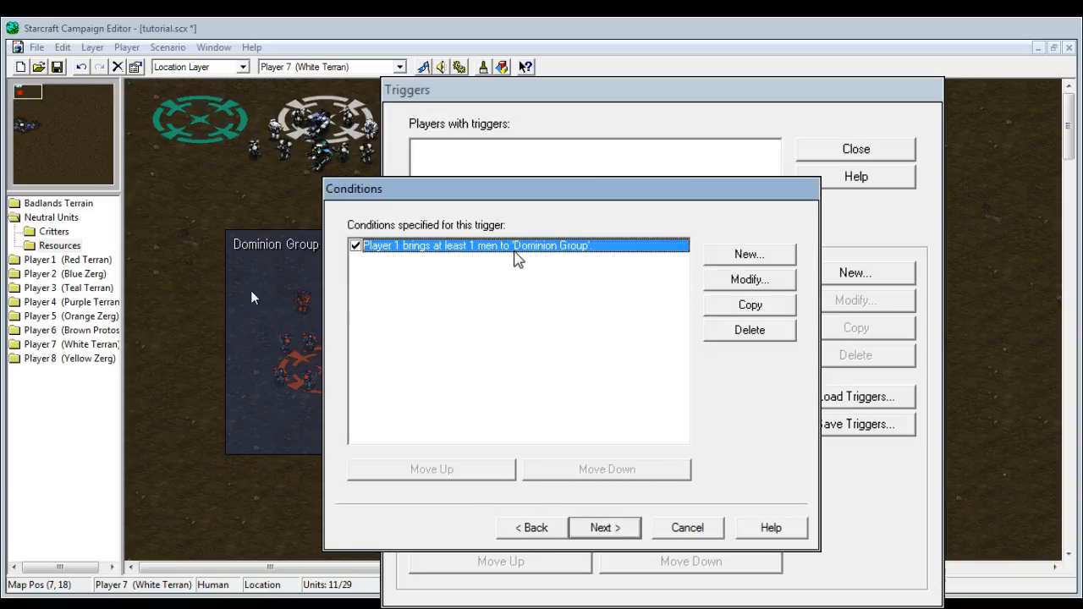
pyautogui.click(592, 527)
# - Examine the order of the Marine portrait, Marine message and wait actions in the trigger's action list
pyautogui.click(472, 245)
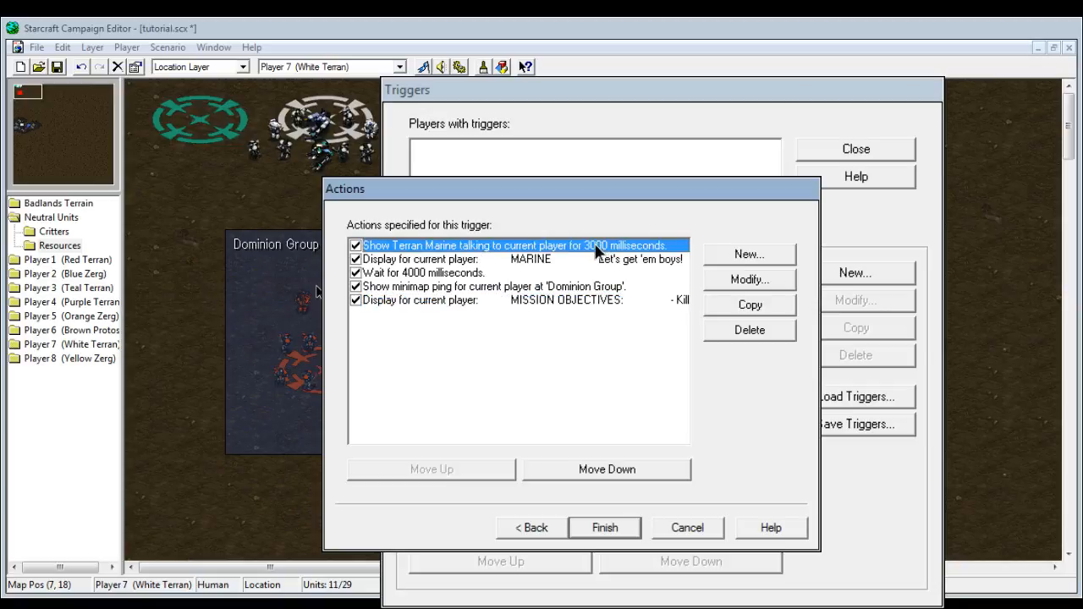
pyautogui.click(591, 258)
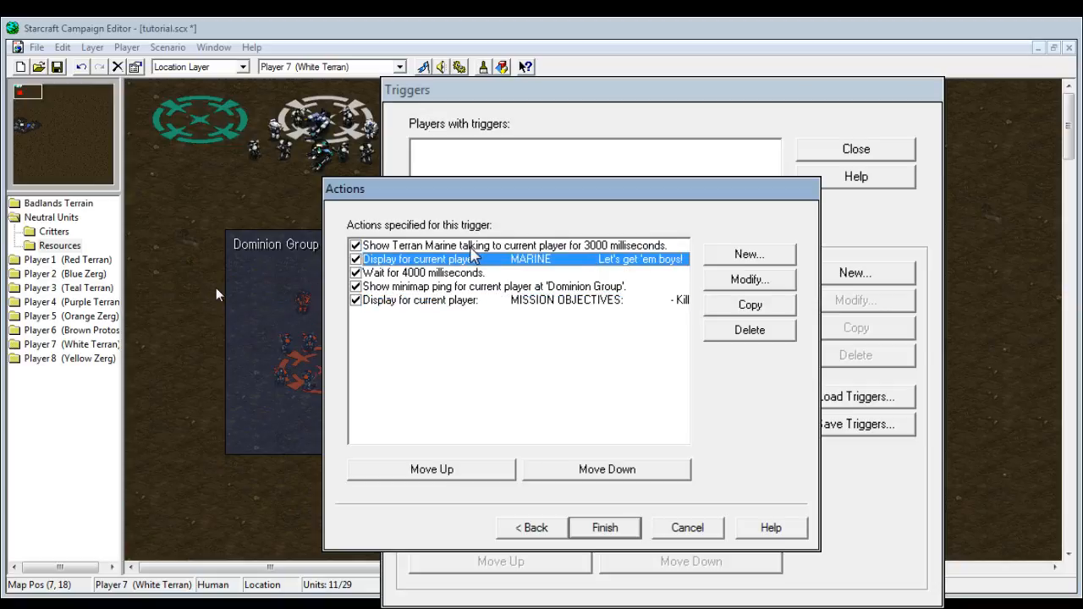
pyautogui.click(470, 247)
pyautogui.click(471, 272)
pyautogui.click(472, 259)
pyautogui.click(552, 245)
pyautogui.click(555, 259)
pyautogui.click(734, 253)
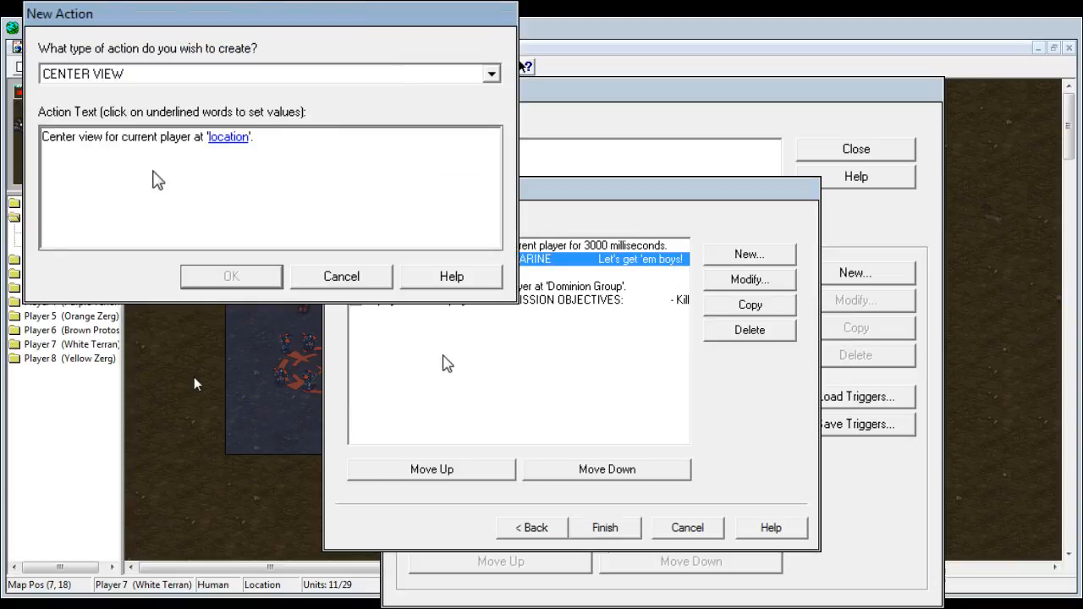
pyautogui.click(329, 281)
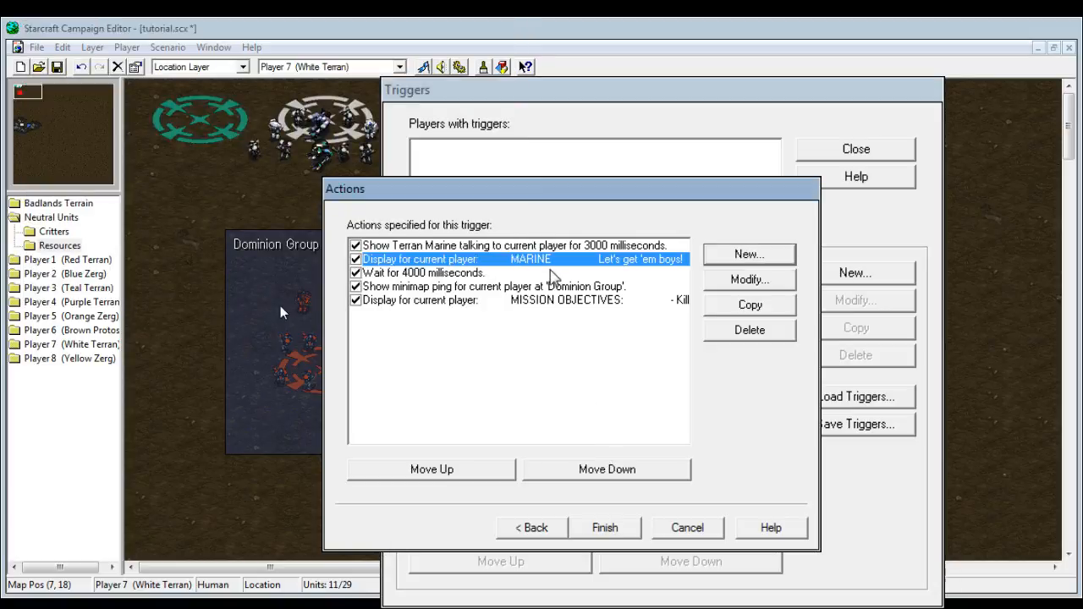
# - Check the texts of the Marine message and mission objectives actions, and finish the trigger
pyautogui.doubleClick(539, 259)
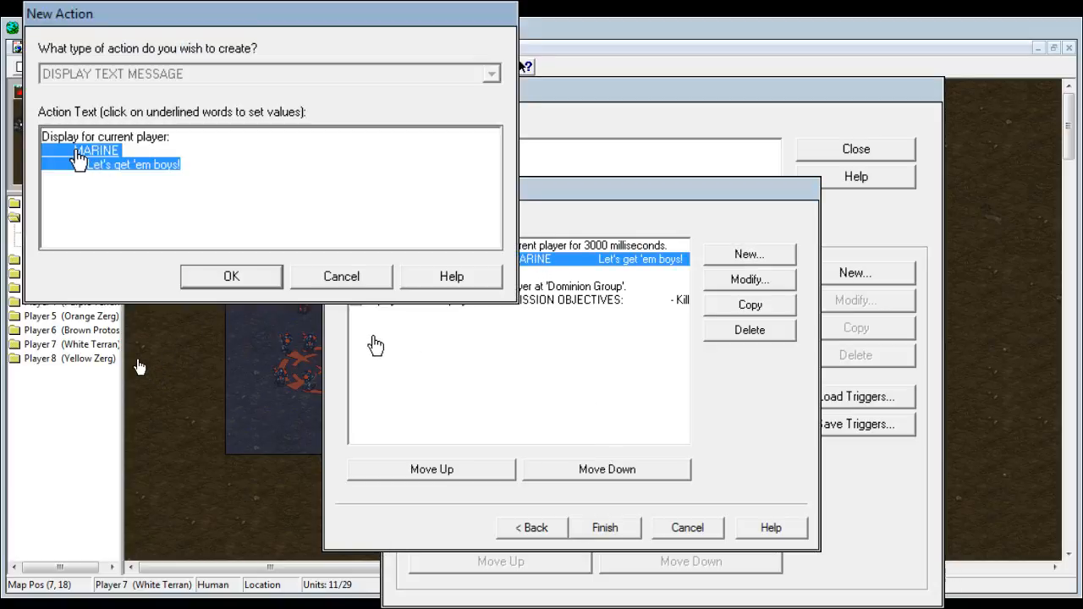
pyautogui.click(255, 282)
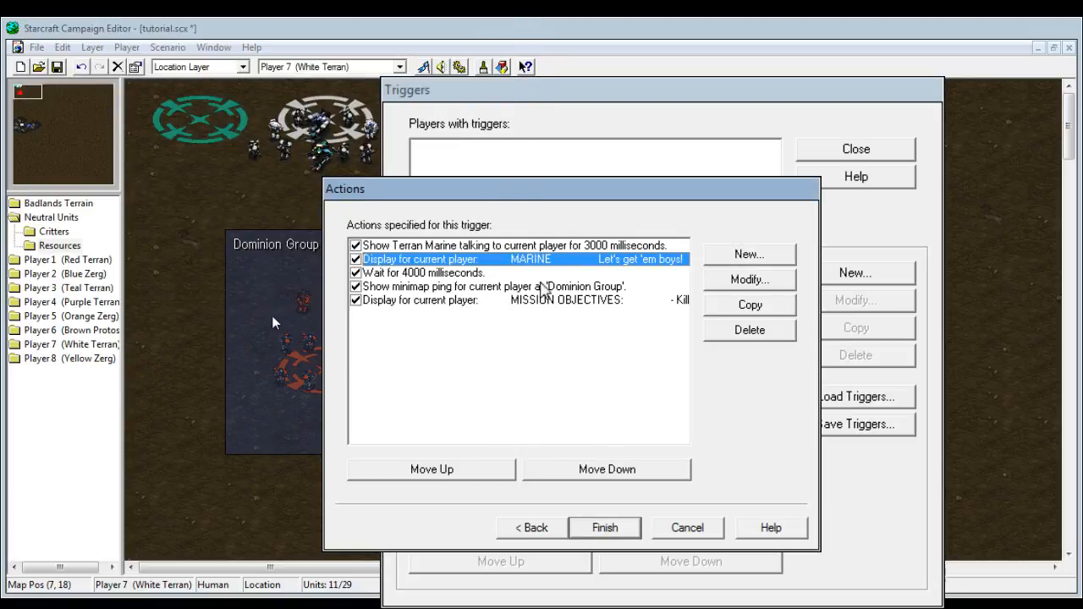
pyautogui.click(542, 285)
pyautogui.click(433, 272)
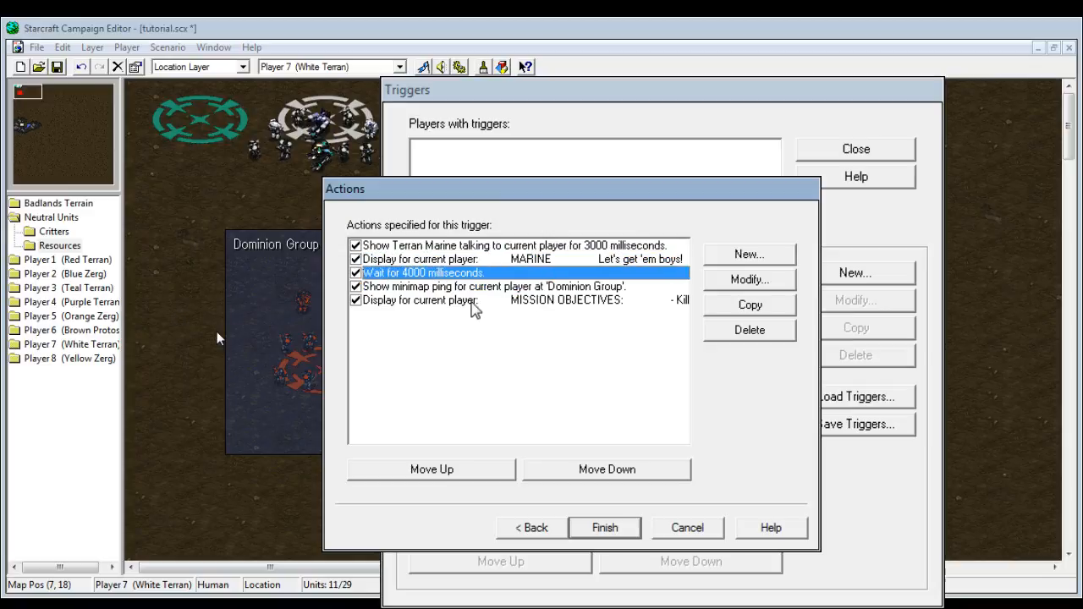
pyautogui.click(474, 301)
pyautogui.click(476, 286)
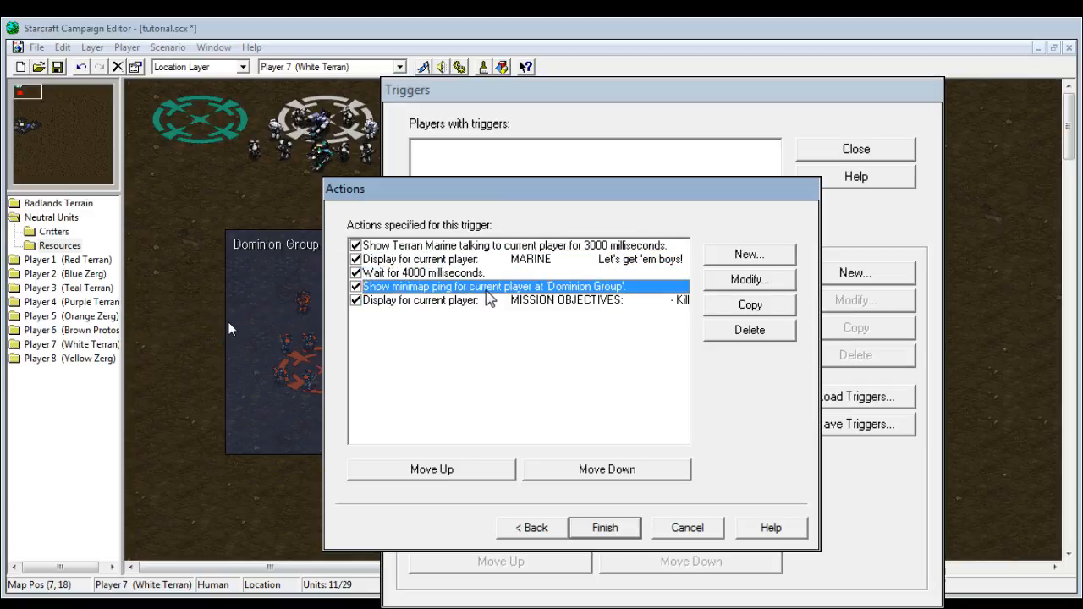
pyautogui.doubleClick(570, 302)
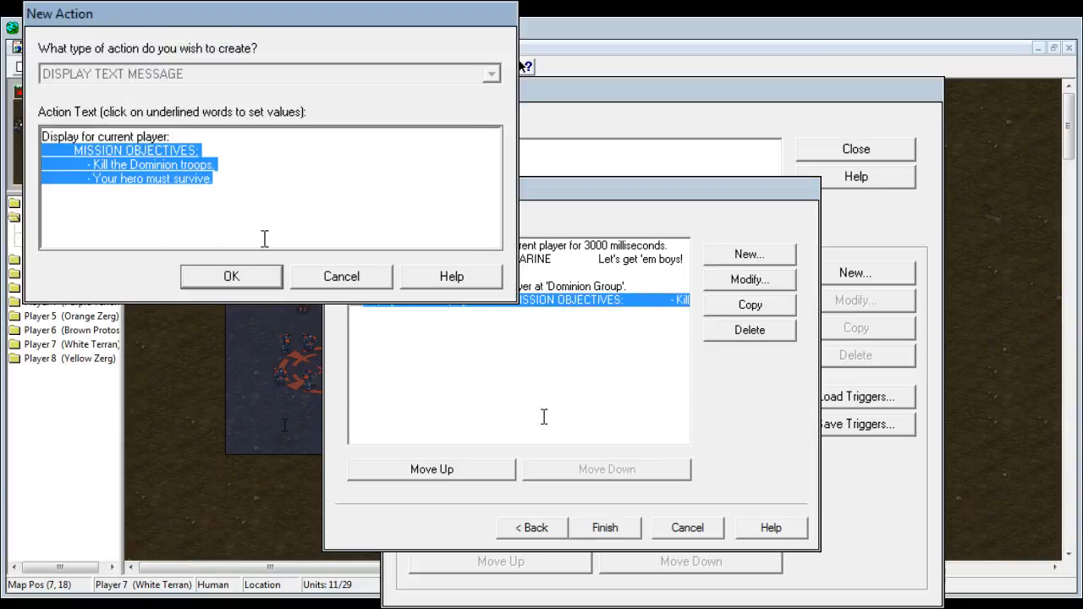
pyautogui.click(232, 279)
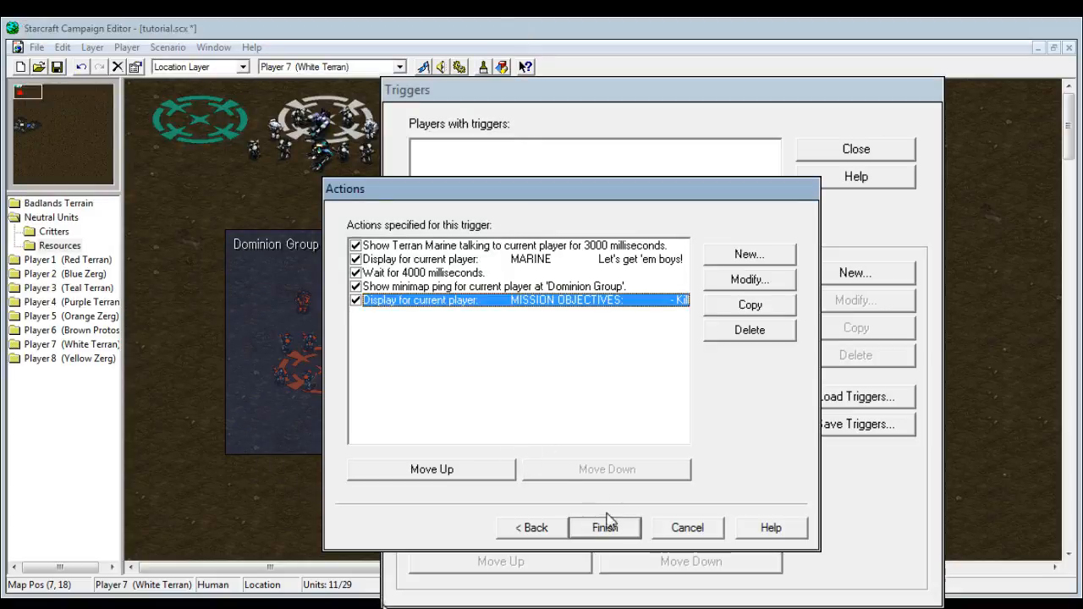
pyautogui.click(605, 520)
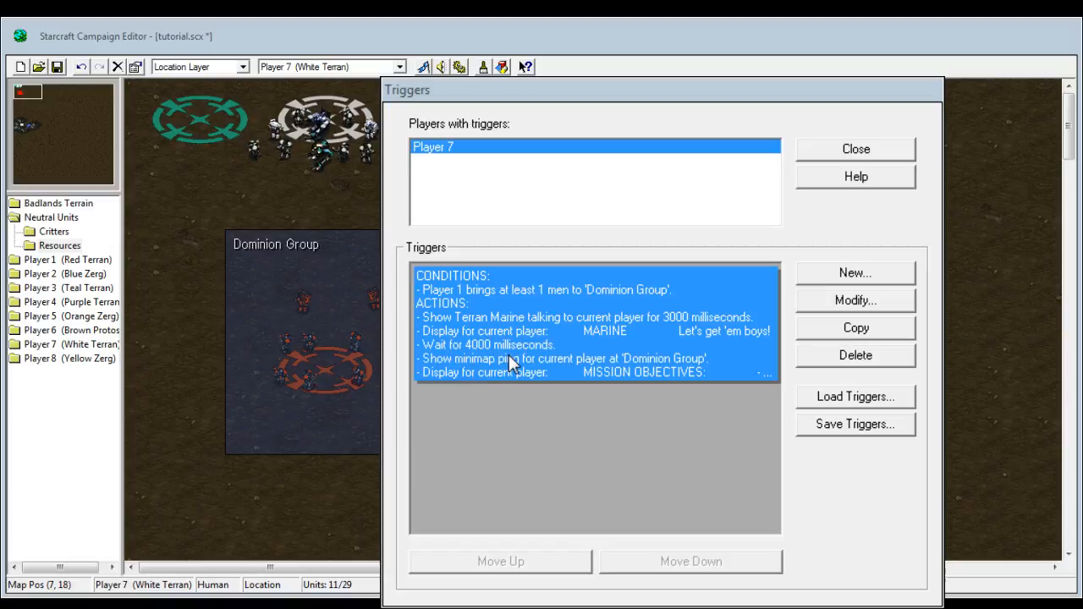
# - Create another trigger that executes for Player 7 and proceed to its conditions
pyautogui.click(520, 88)
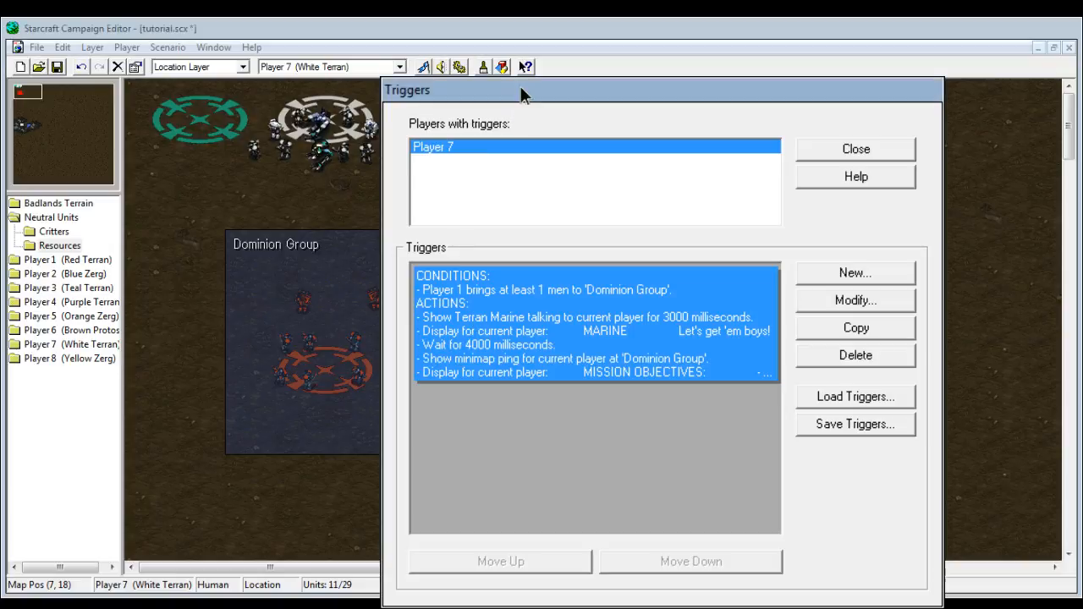
pyautogui.click(804, 279)
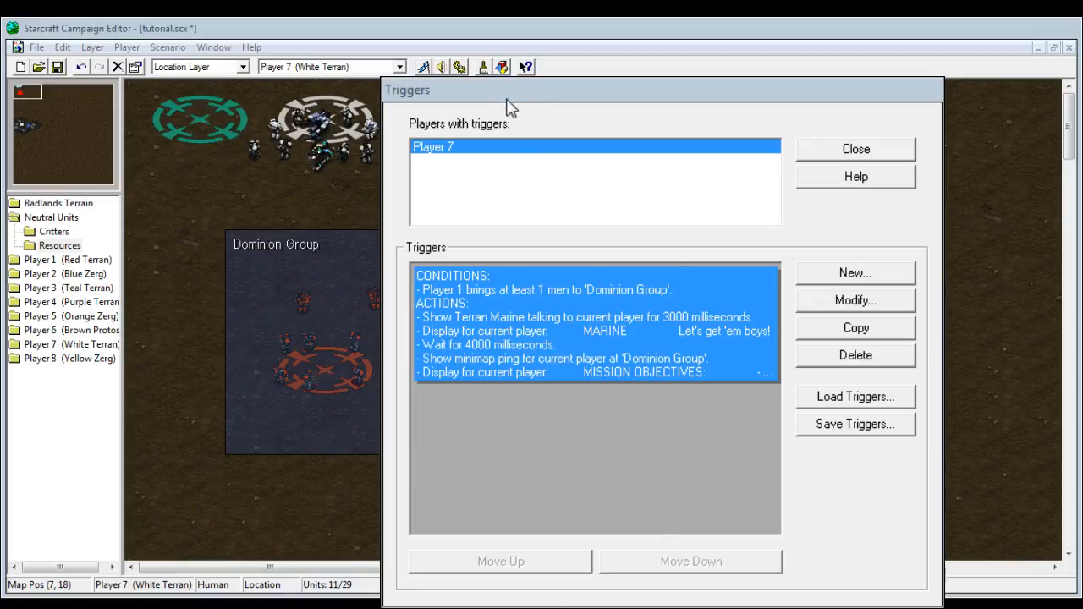
pyautogui.doubleClick(483, 159)
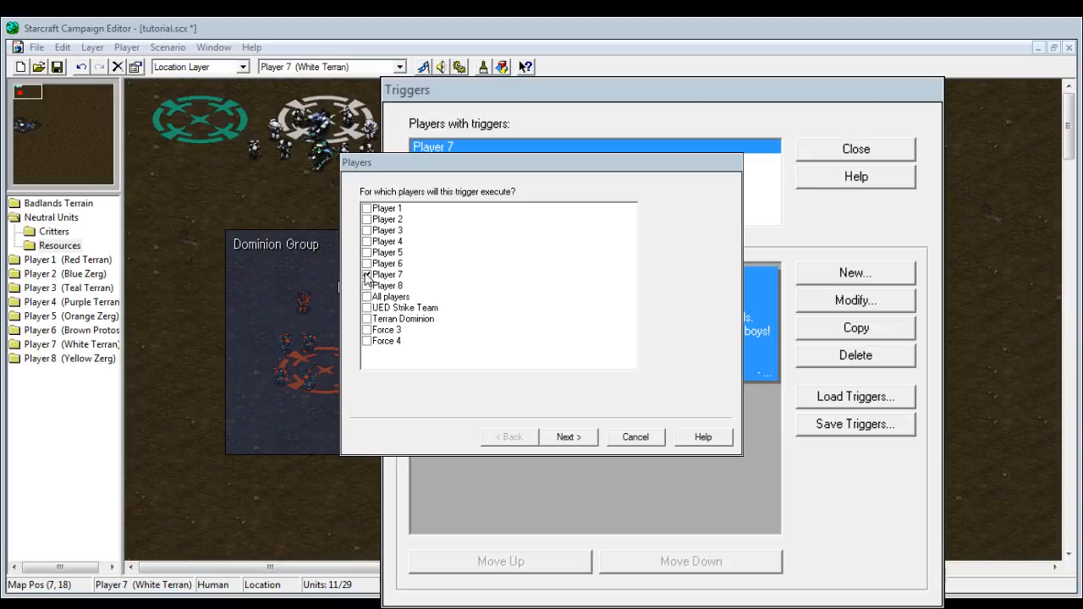
pyautogui.click(366, 308)
pyautogui.click(568, 437)
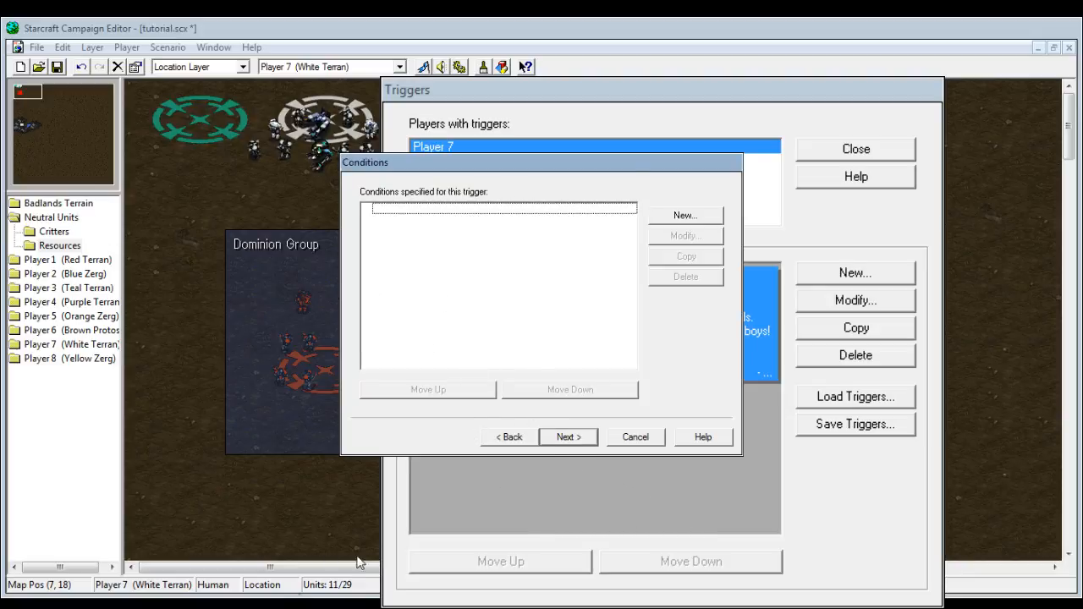
# - Add a DEATHS condition to the trigger and set its player to Player 7
pyautogui.click(665, 219)
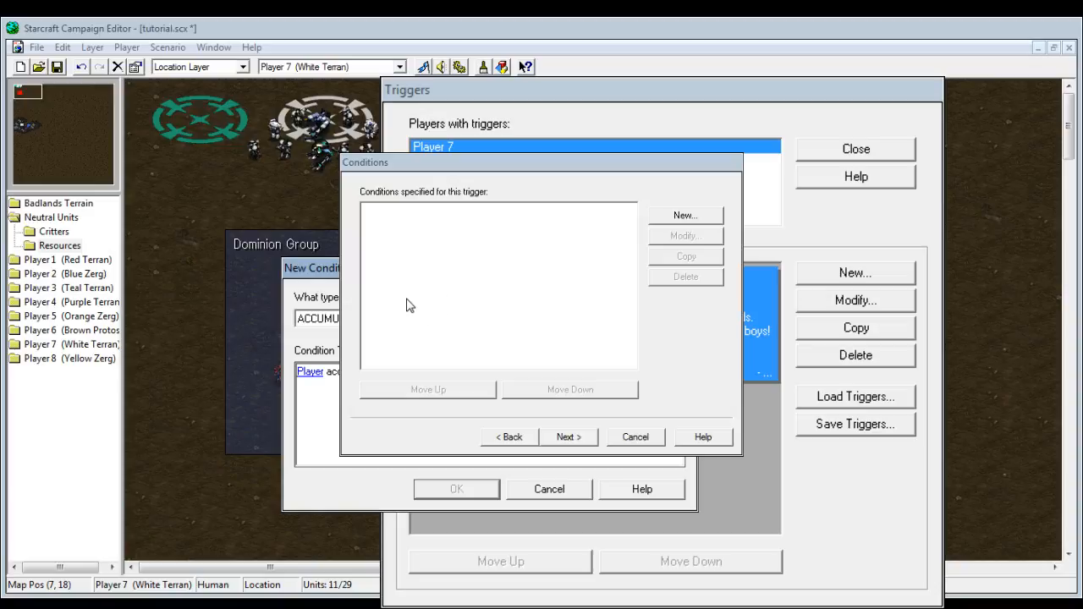
pyautogui.press('d')
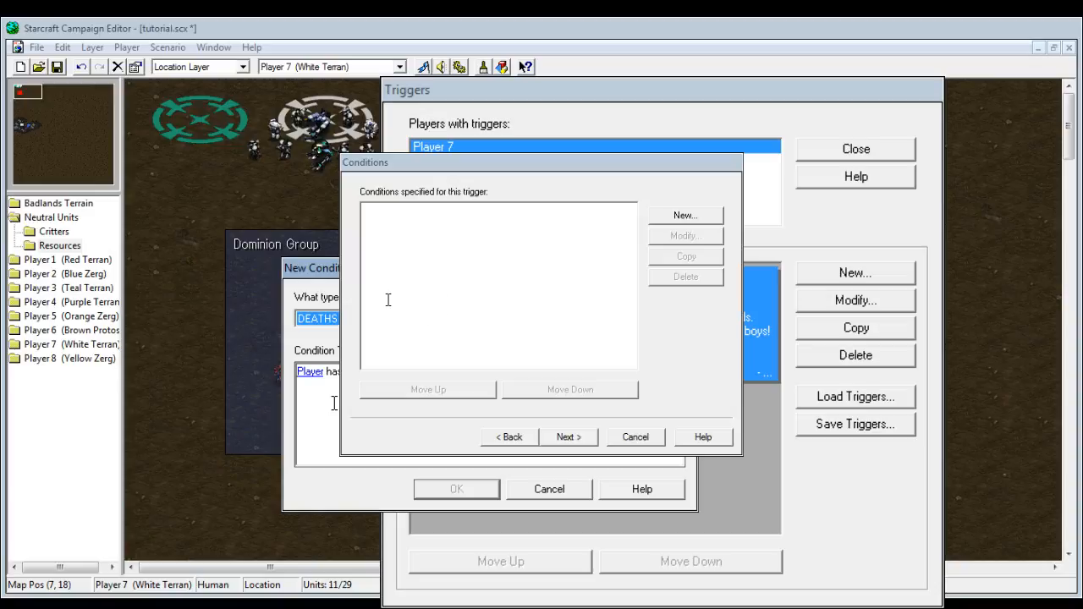
pyautogui.click(308, 374)
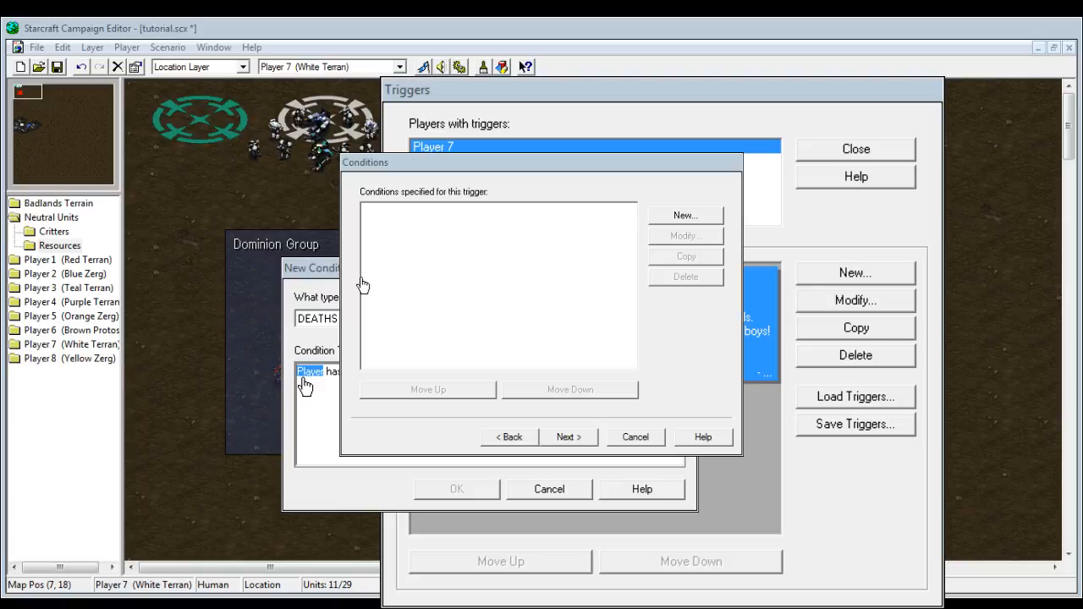
pyautogui.click(415, 181)
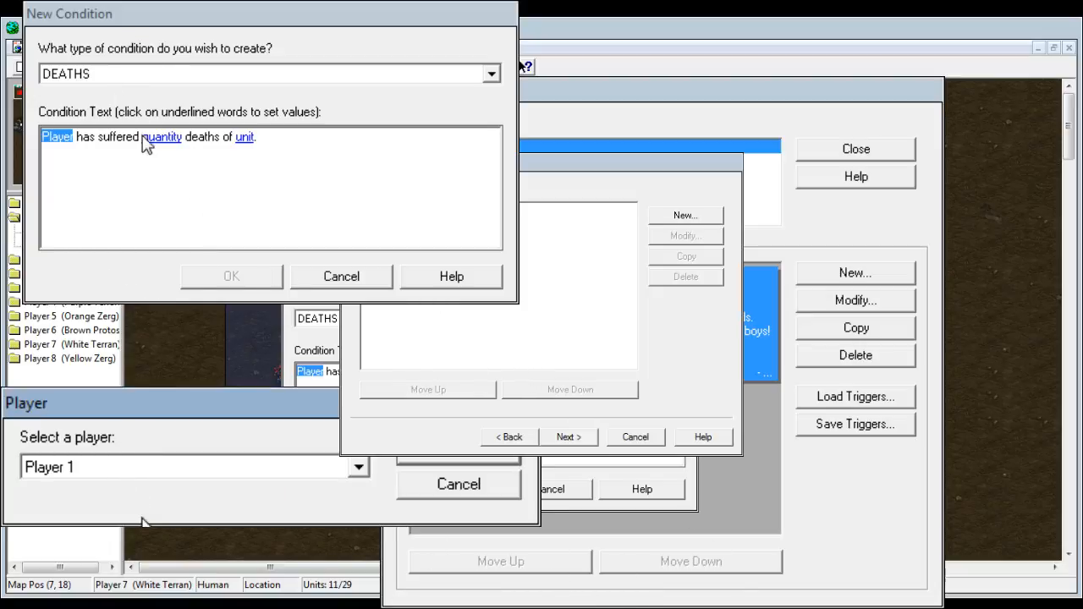
pyautogui.click(113, 582)
pyautogui.click(105, 236)
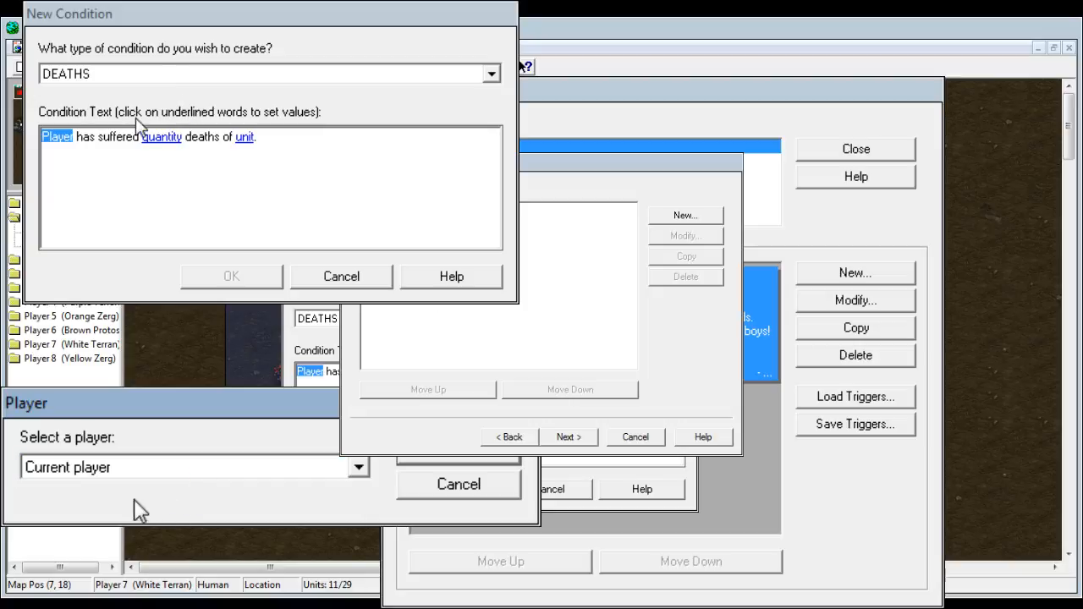
pyautogui.click(83, 170)
pyautogui.click(426, 458)
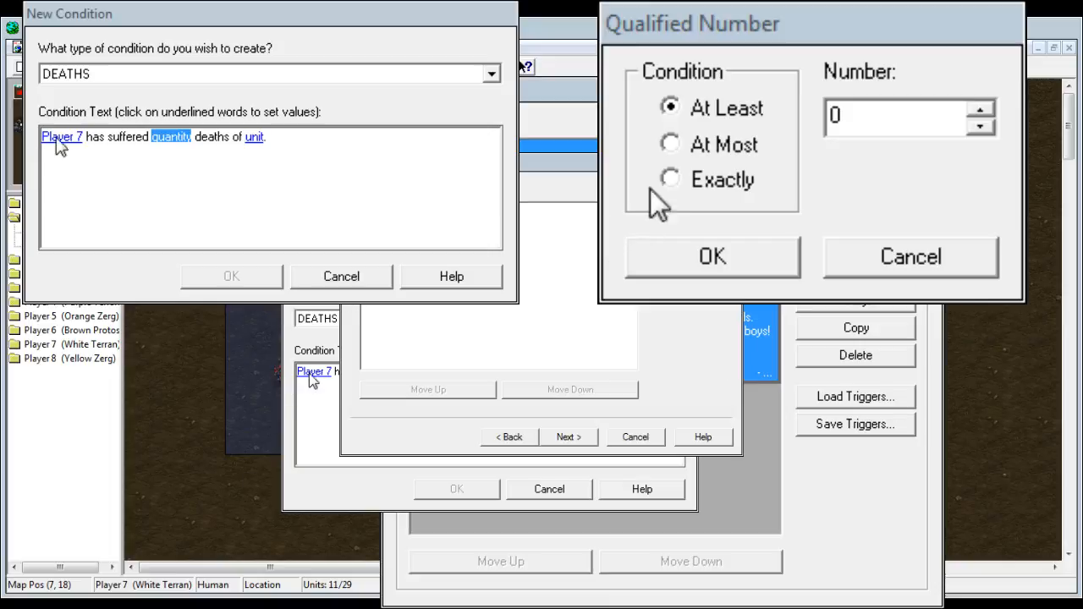
# - Set the quantity of the DEATHS condition to exactly 1
pyautogui.doubleClick(838, 116)
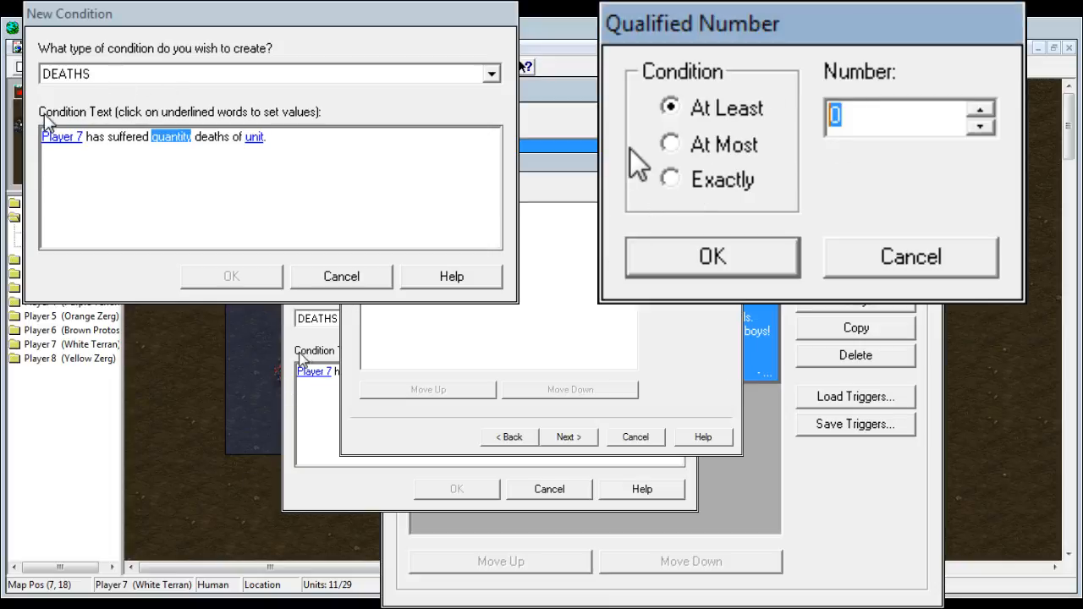
pyautogui.write('1')
pyautogui.click(669, 179)
pyautogui.click(711, 256)
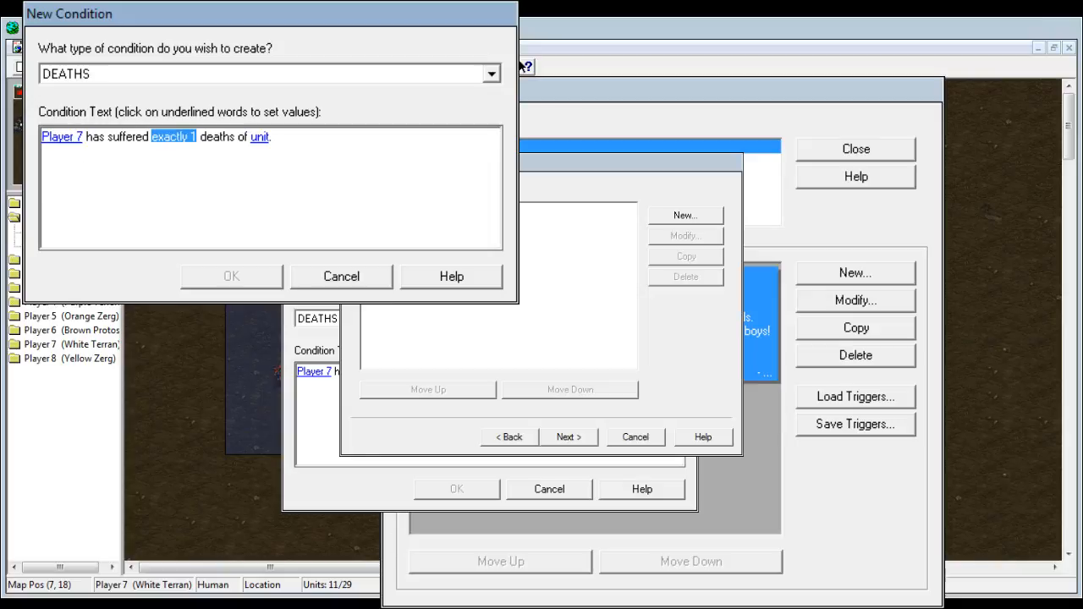
# - Choose the Terran hero UED Hero as the specific unit of the DEATHS condition and confirm the condition
pyautogui.click(256, 141)
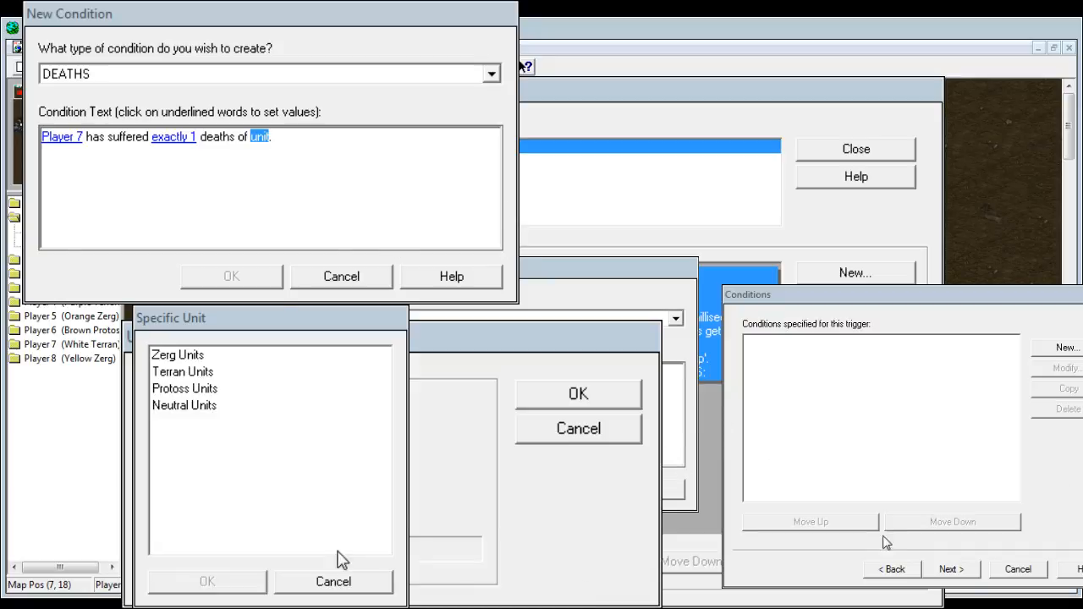
pyautogui.click(182, 373)
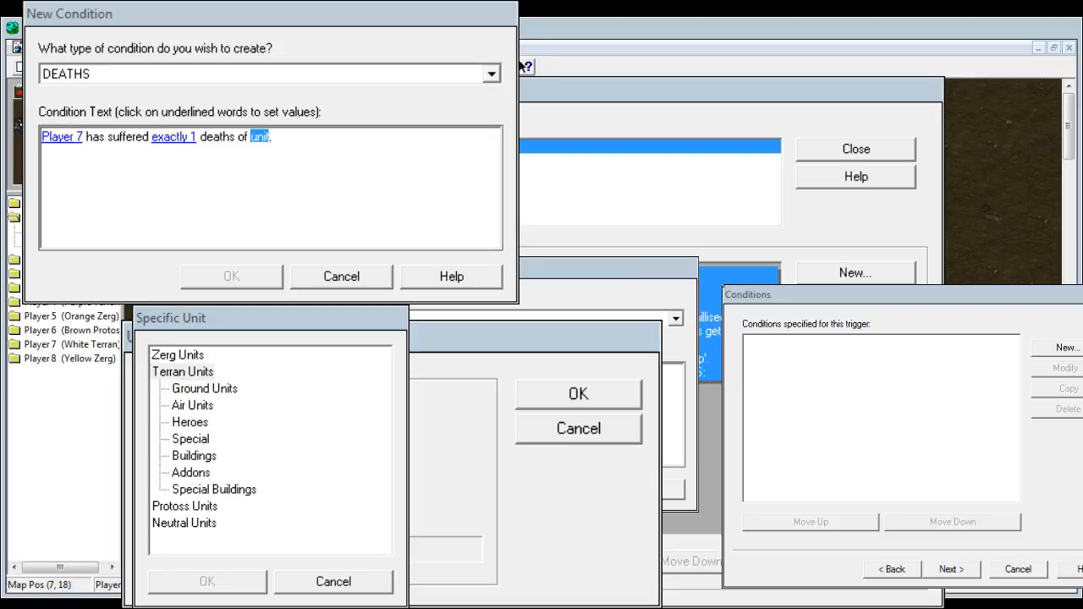
pyautogui.click(189, 423)
pyautogui.click(219, 423)
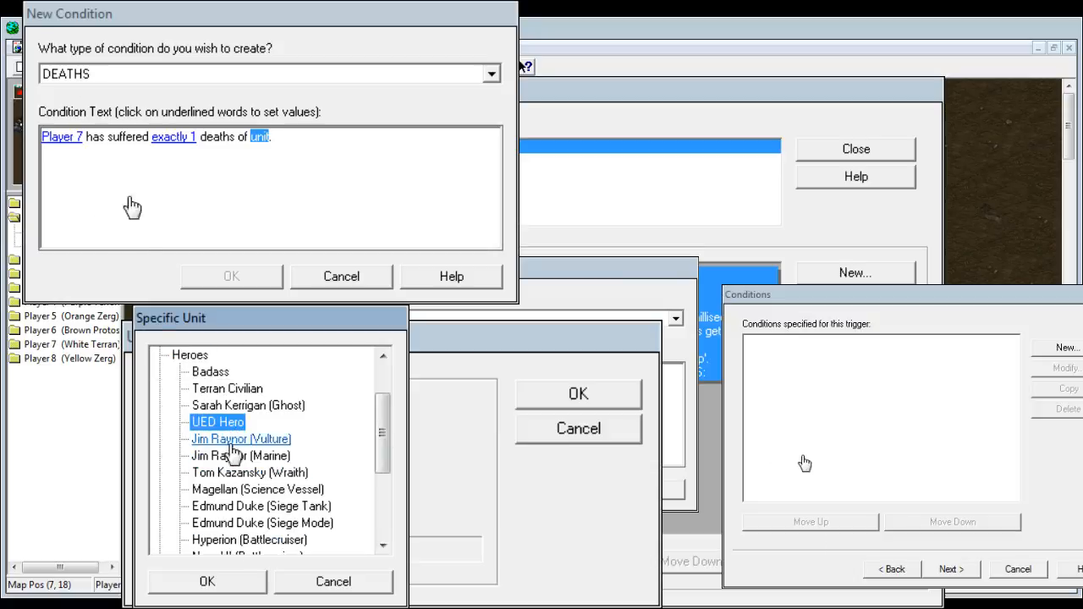
pyautogui.click(207, 581)
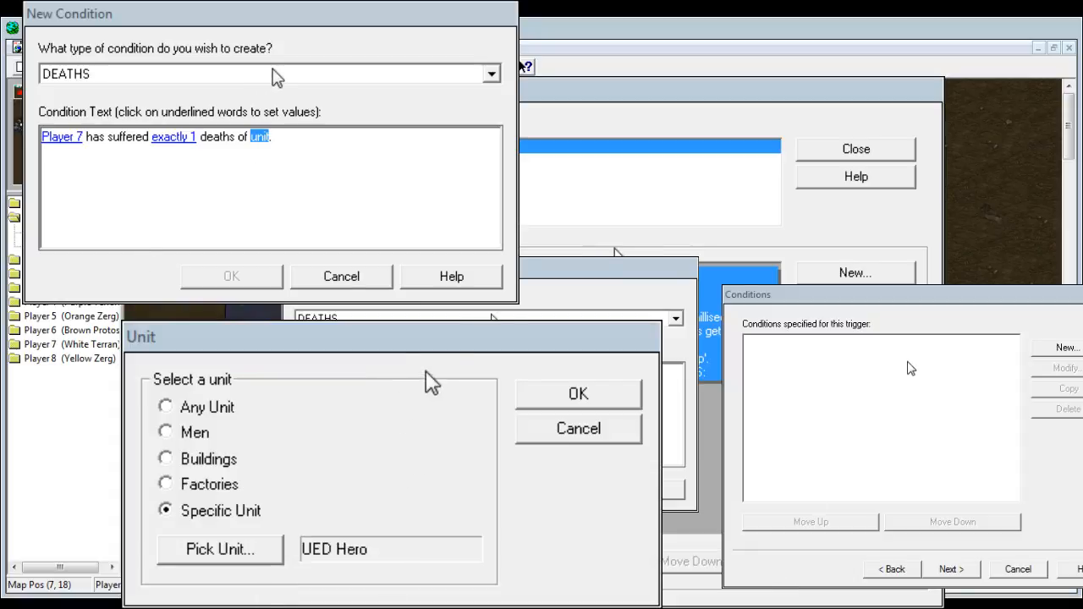
pyautogui.click(629, 389)
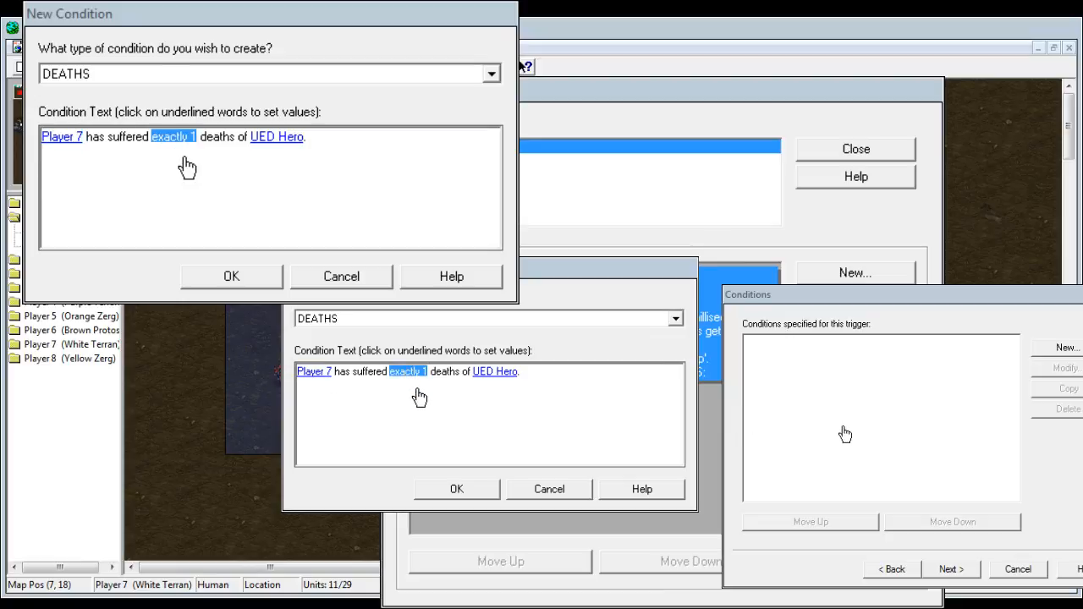
pyautogui.click(230, 276)
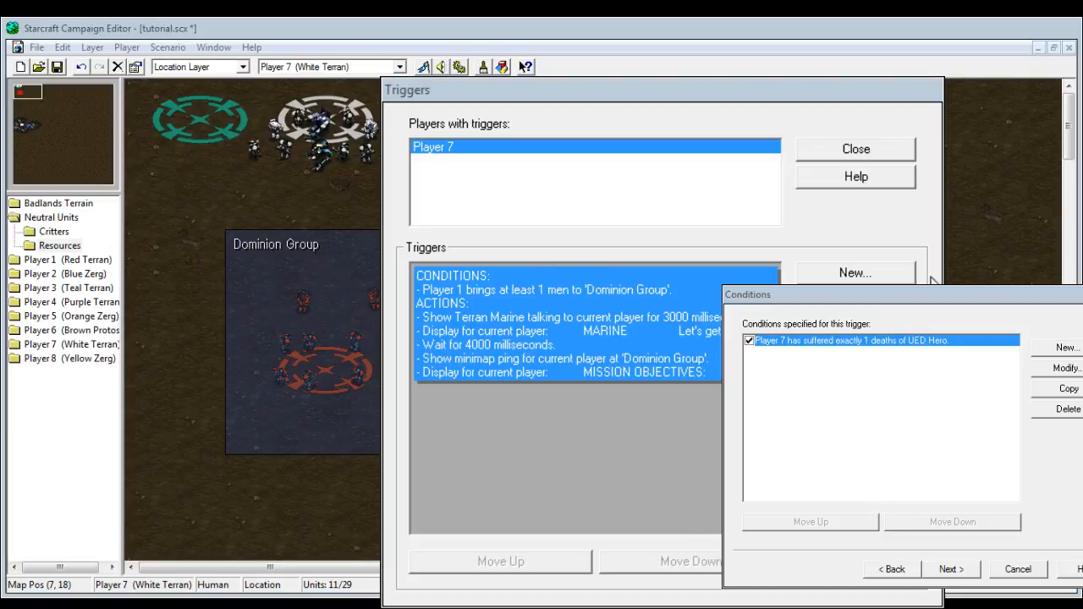
# - Reposition and enlarge the Conditions dialog, and proceed to the trigger's actions
pyautogui.moveTo(903, 294); pyautogui.dragTo(533, 163)
pyautogui.moveTo(752, 454); pyautogui.dragTo(974, 414)
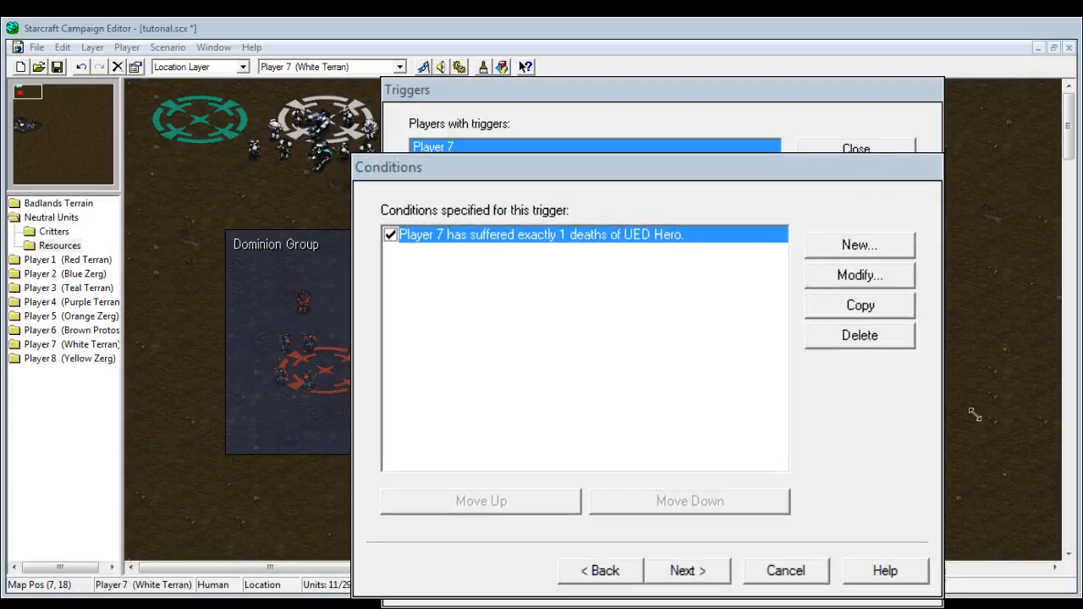
pyautogui.moveTo(508, 166); pyautogui.dragTo(402, 120)
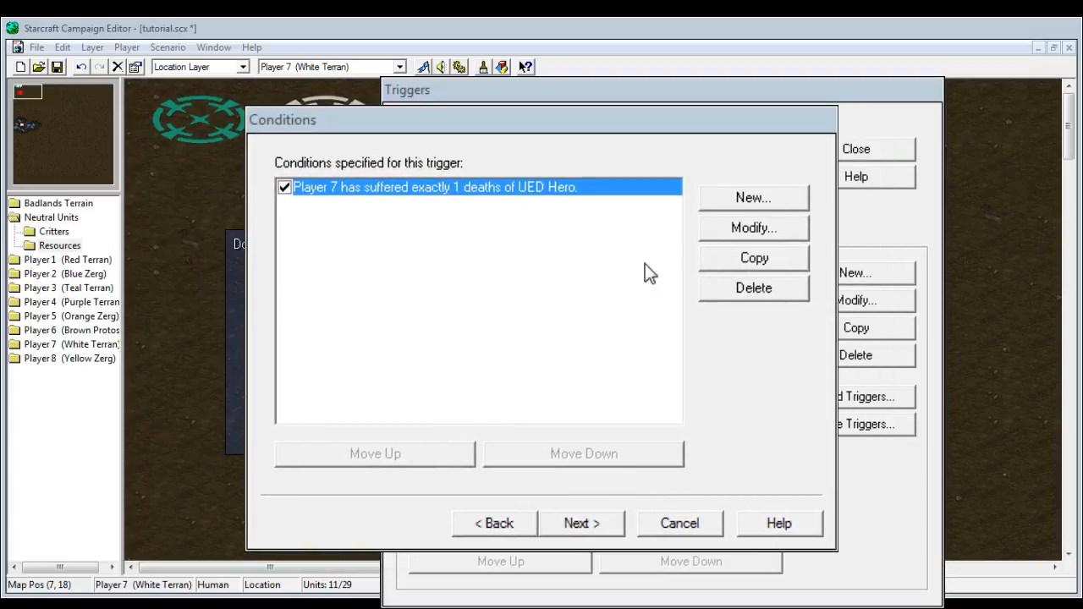
pyautogui.click(428, 328)
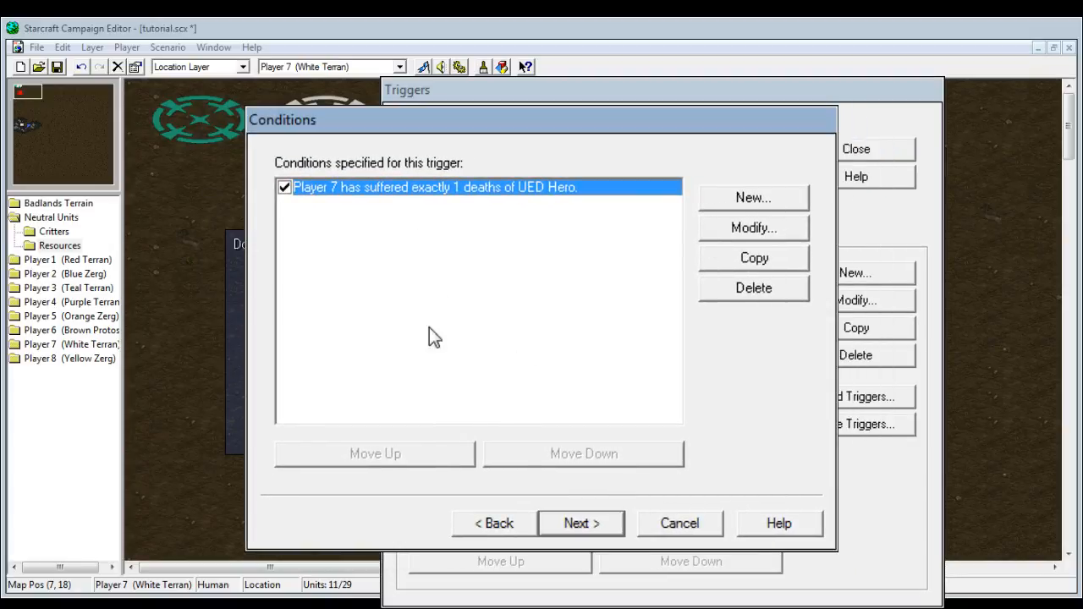
pyautogui.click(585, 523)
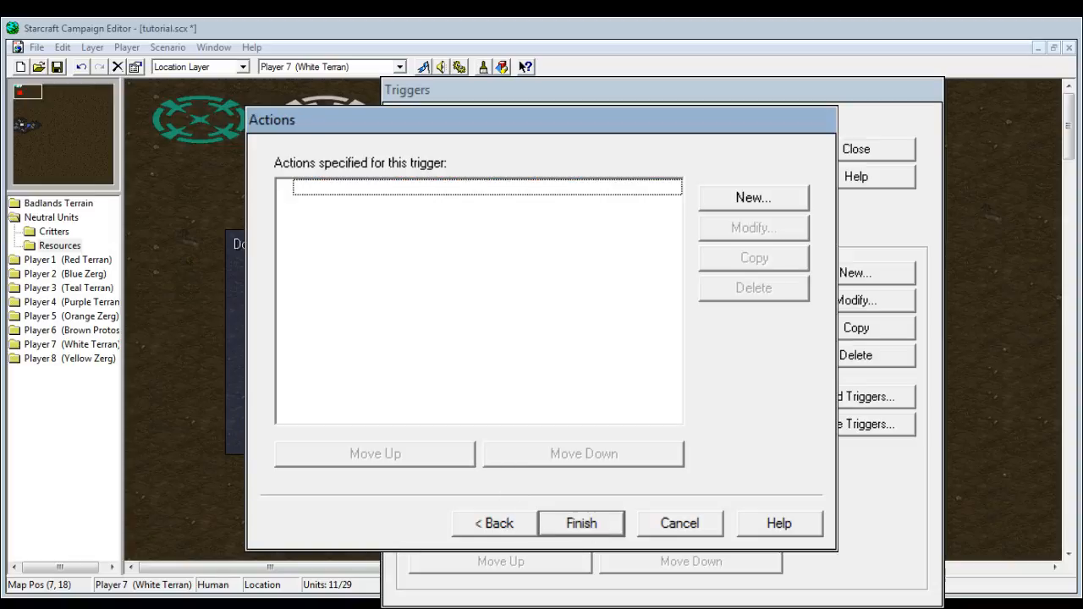
# - Add a DISPLAY TEXT MESSAGE action with the indented text "Your UED hero has been killed!"
pyautogui.click(733, 198)
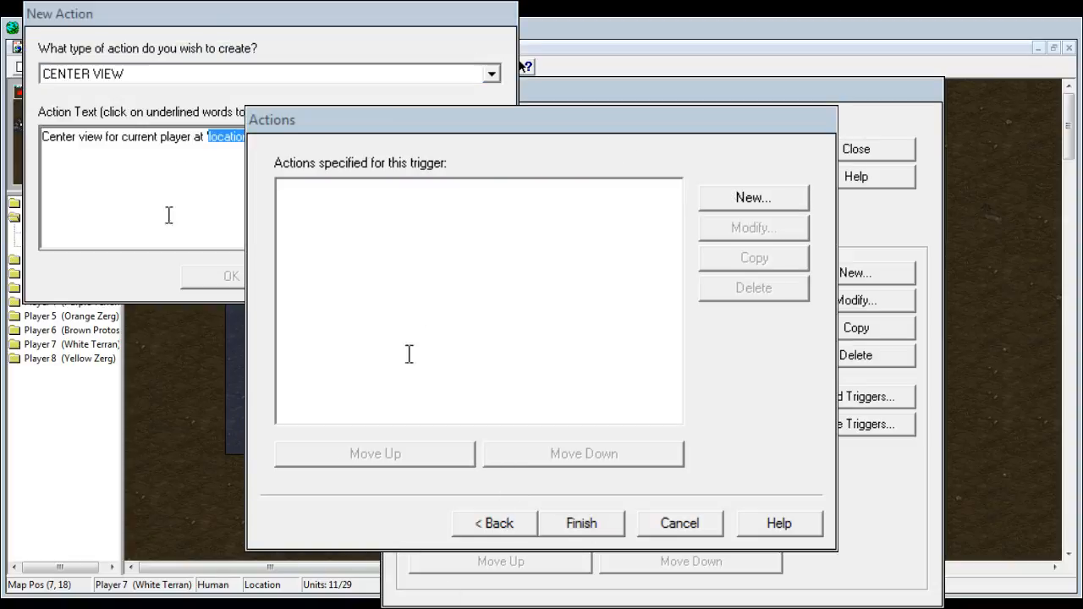
pyautogui.click(169, 155)
pyautogui.moveTo(427, 13); pyautogui.dragTo(562, 210)
pyautogui.moveTo(757, 222); pyautogui.dragTo(762, 223)
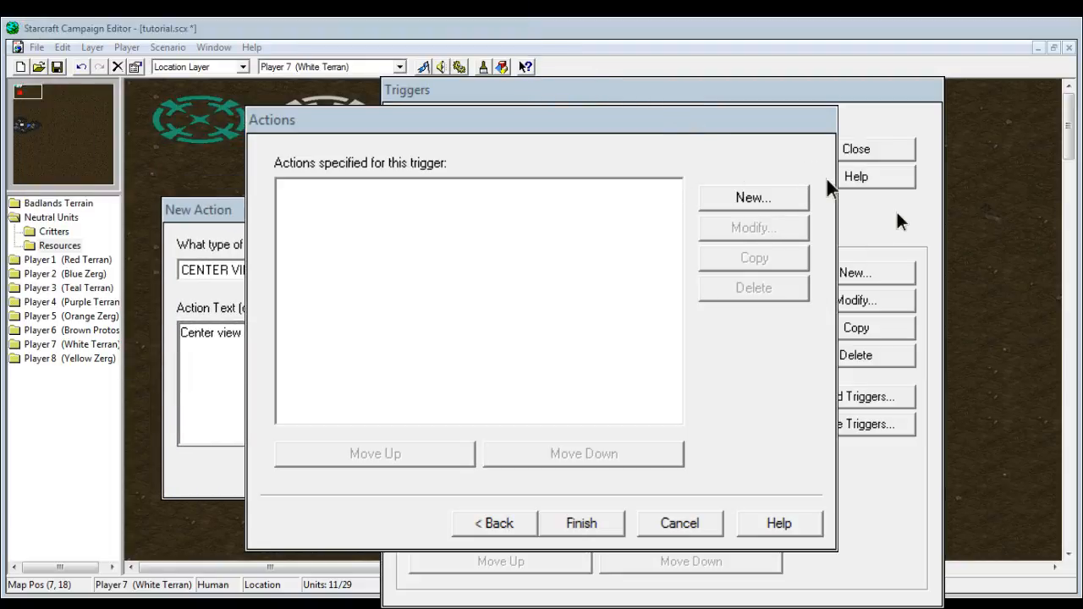
pyautogui.moveTo(541, 119); pyautogui.dragTo(959, 175)
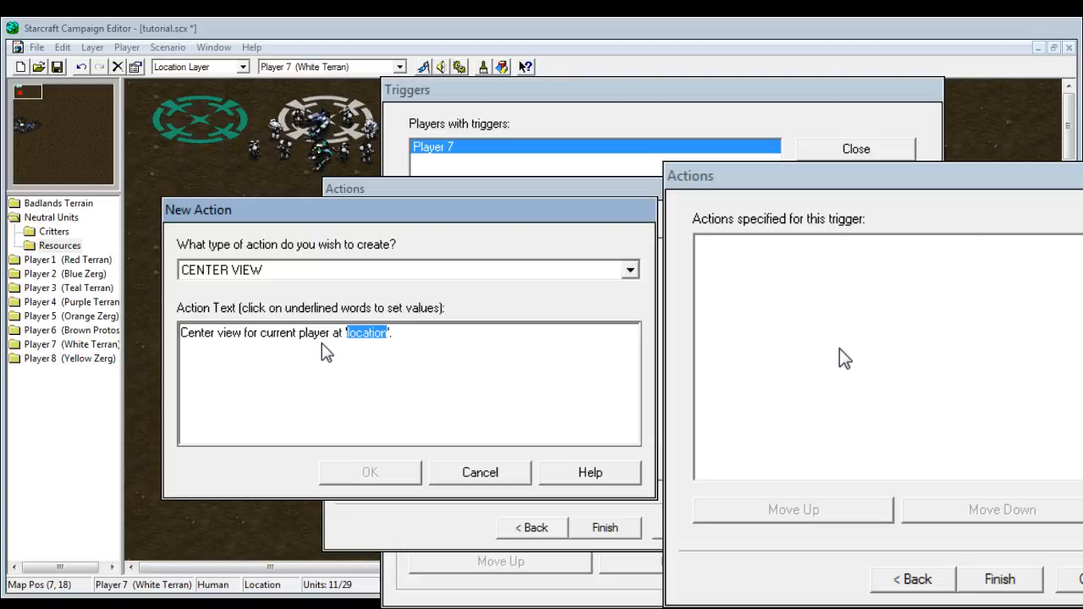
pyautogui.click(263, 355)
pyautogui.click(182, 347)
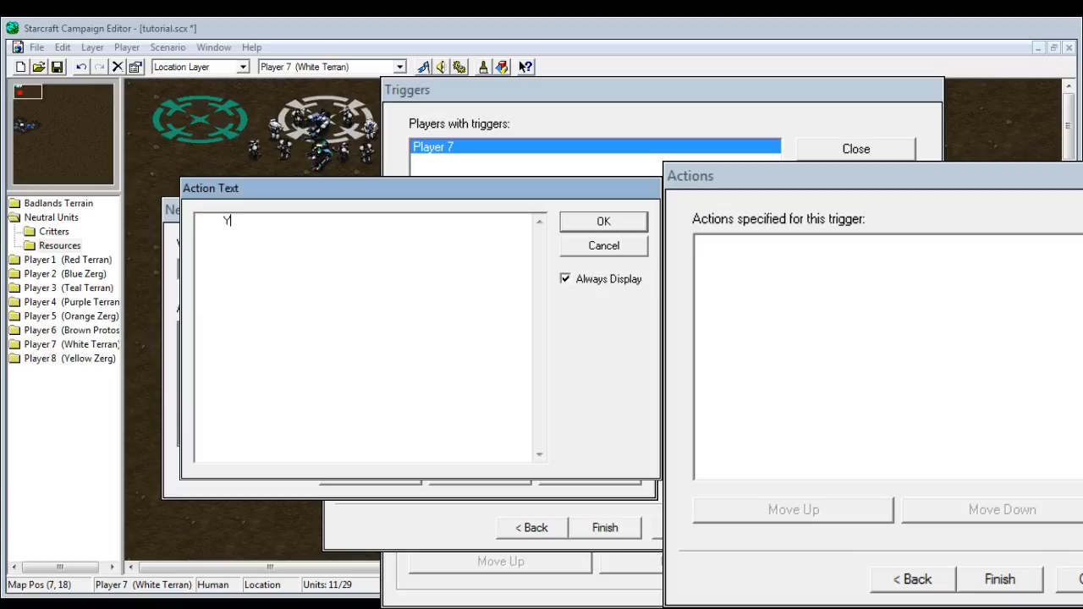
pyautogui.write('Your UED hero has been killed!')
pyautogui.click(637, 221)
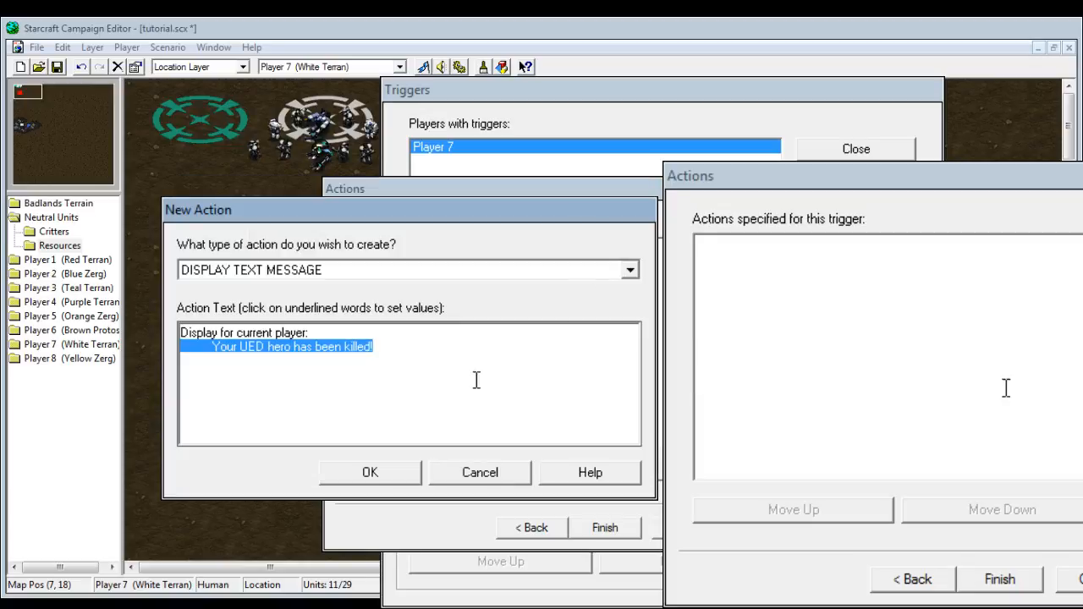
pyautogui.click(371, 472)
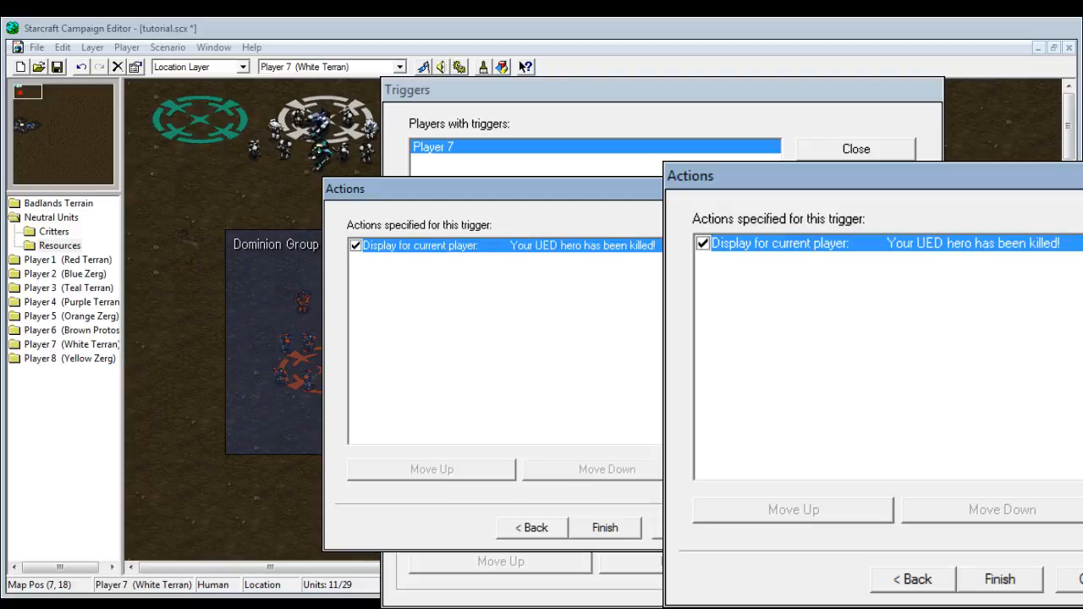
# - Add a WAIT action of 2000 milliseconds following the hero death message
pyautogui.doubleClick(394, 321)
pyautogui.click(244, 333)
pyautogui.write('2000')
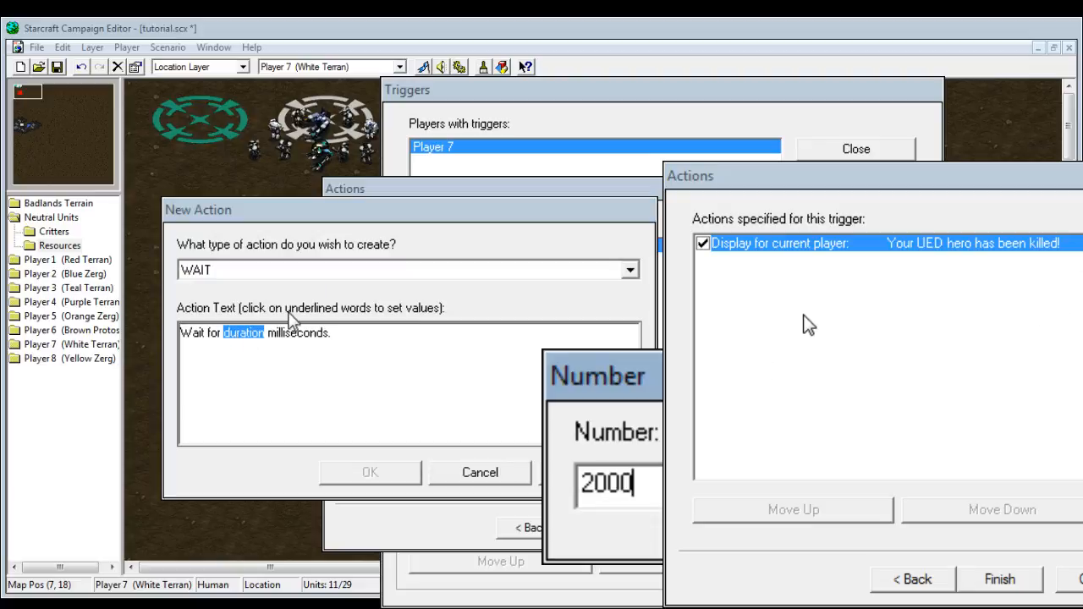
pyautogui.press('Return')
pyautogui.press('Return')
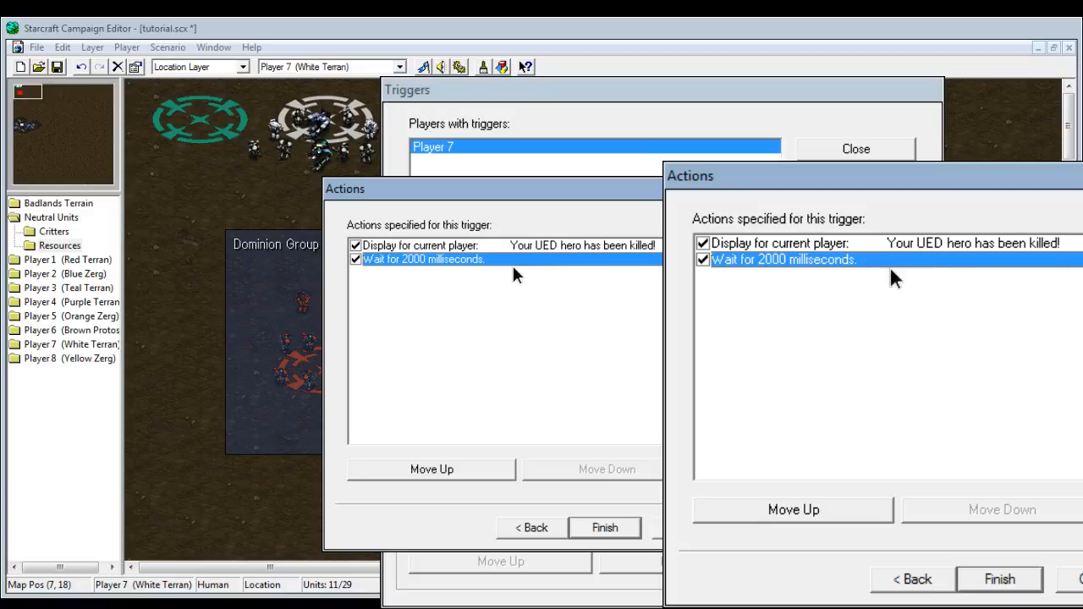
# - Add a DEFEAT action that ends the scenario for the current player after the wait
pyautogui.click(534, 245)
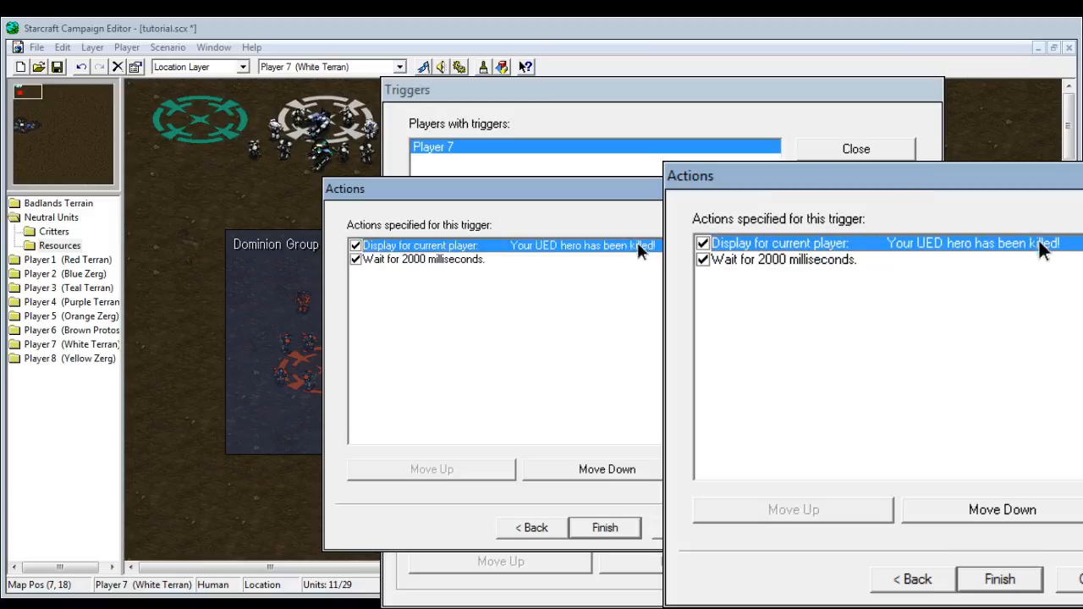
pyautogui.click(602, 260)
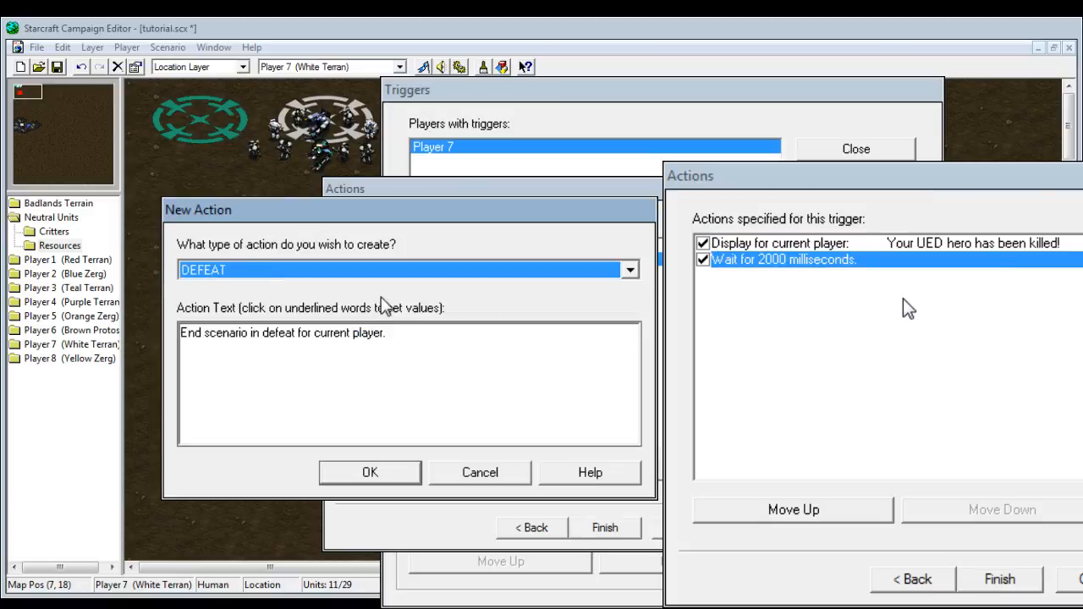
pyautogui.click(370, 471)
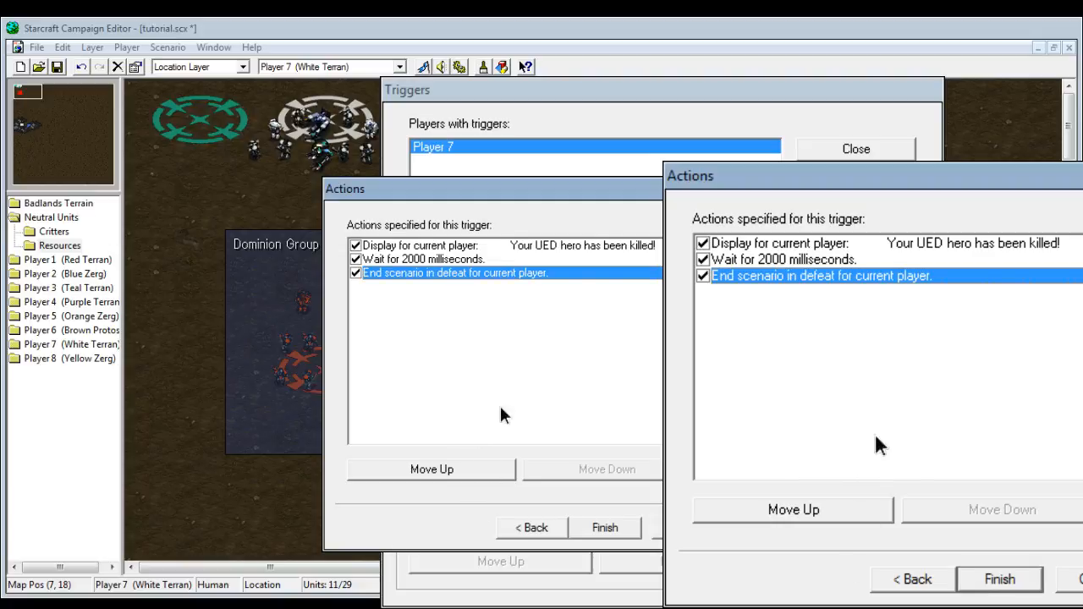
# - Recheck the UED Hero death condition and the order of the message, wait and defeat actions, and finish the trigger
pyautogui.click(532, 527)
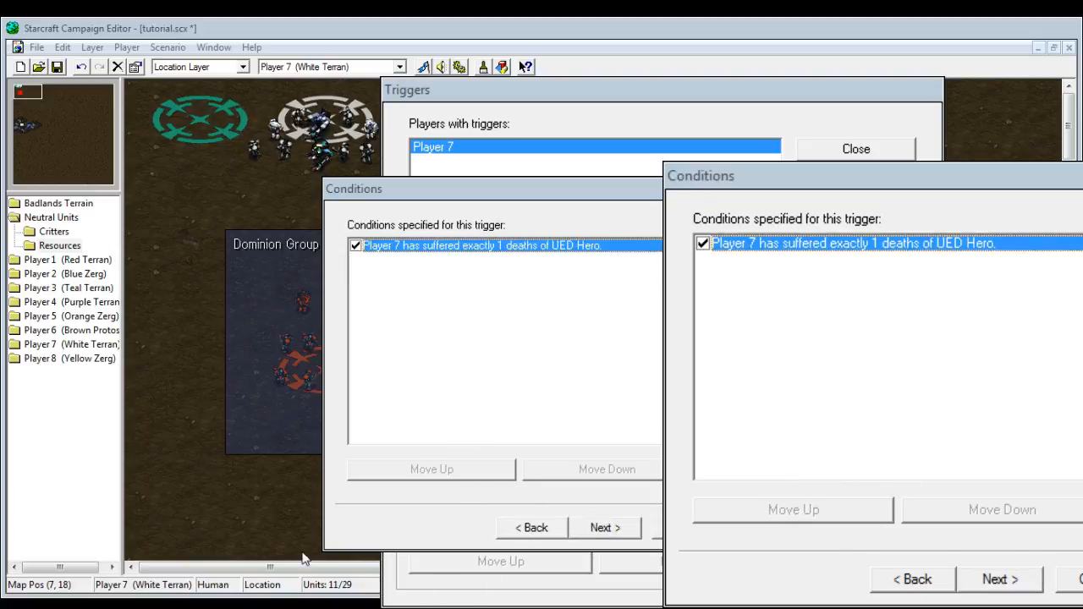
pyautogui.click(599, 527)
pyautogui.click(592, 246)
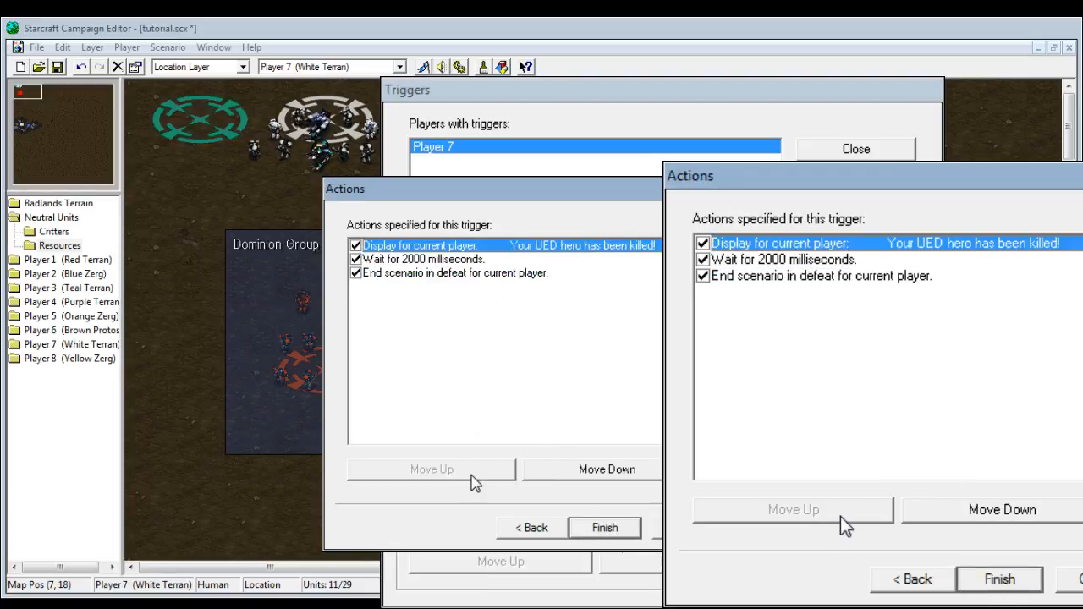
pyautogui.click(489, 272)
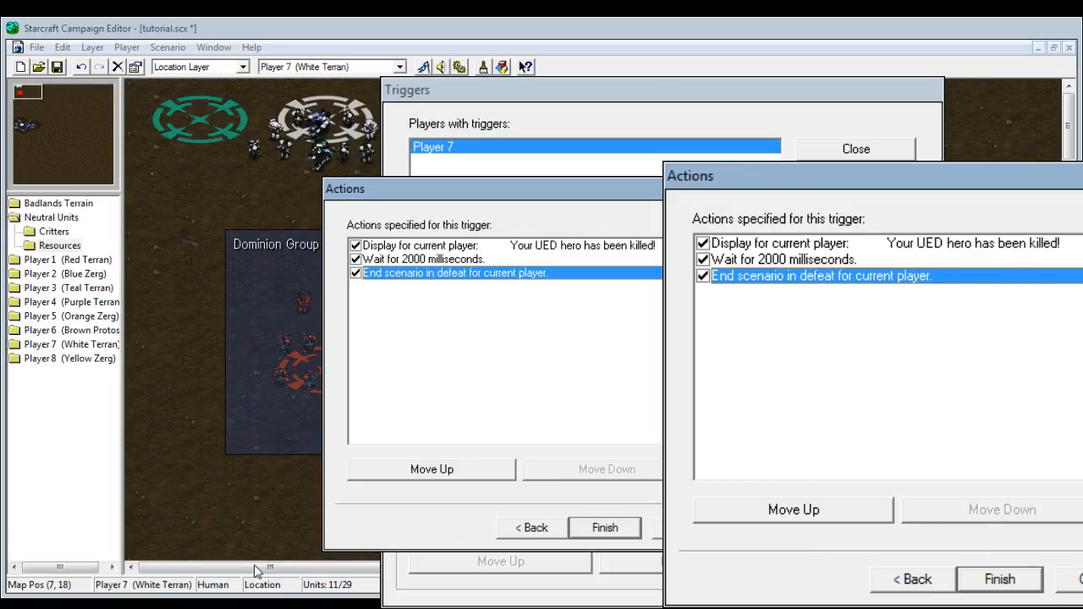
pyautogui.click(605, 527)
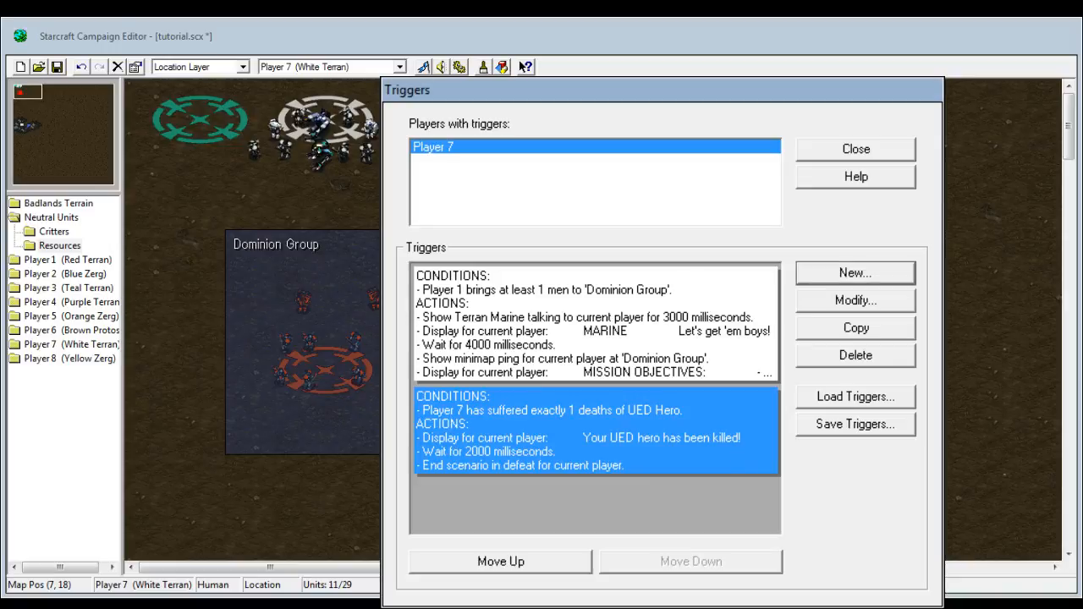
# - Review the UED Hero death trigger and the Dominion Group trigger in Player 7's trigger list
pyautogui.click(496, 455)
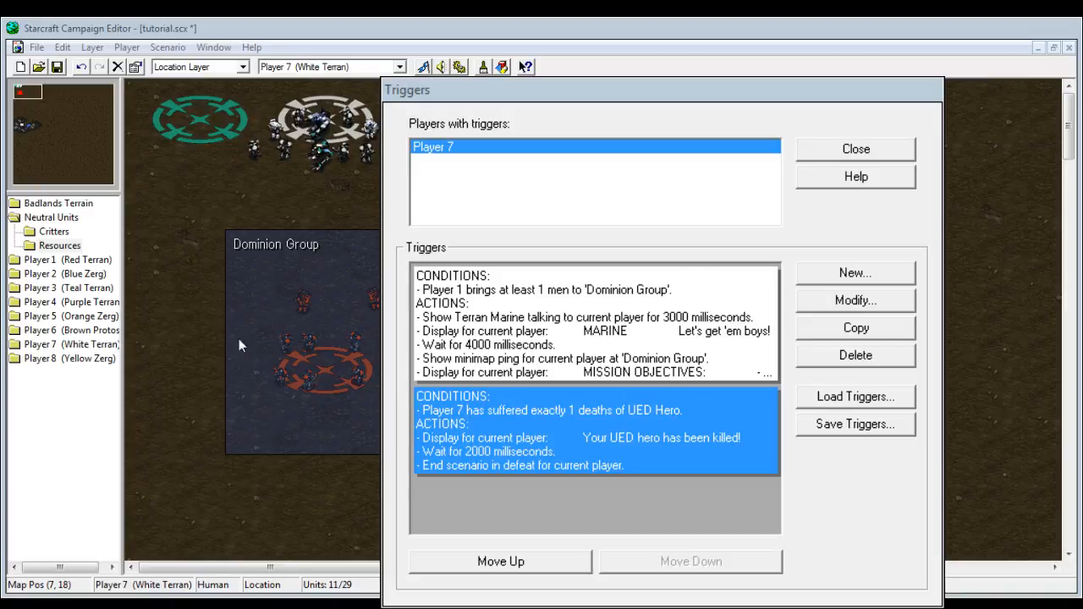
pyautogui.click(622, 90)
pyautogui.click(561, 340)
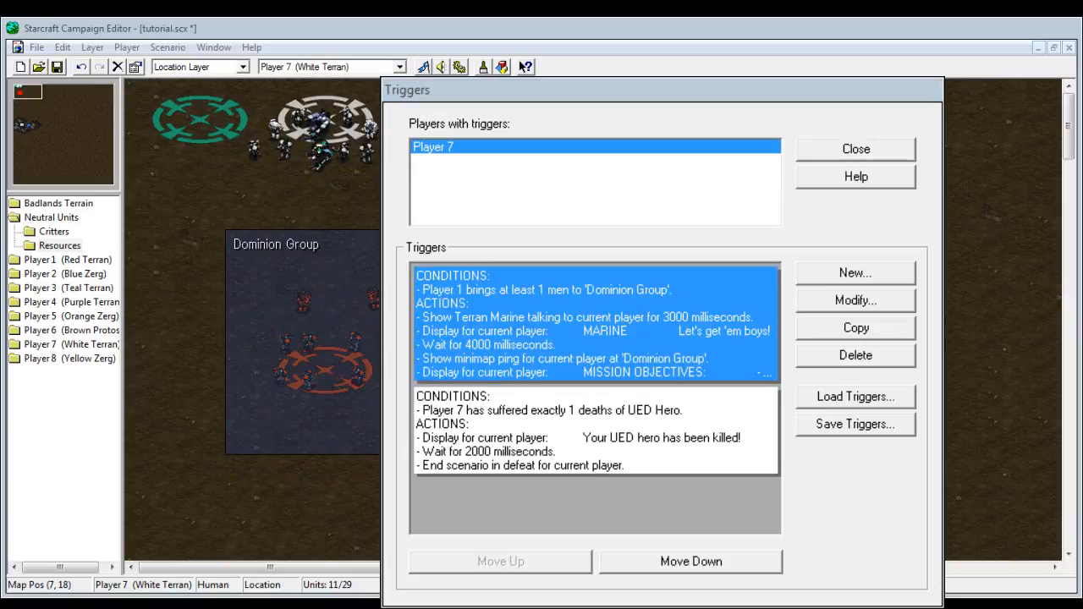
# - Duplicate Player 7's Dominion Group trigger and set the copy's condition to Player 1 bringing exactly 0 men to Dominion Group
pyautogui.click(846, 331)
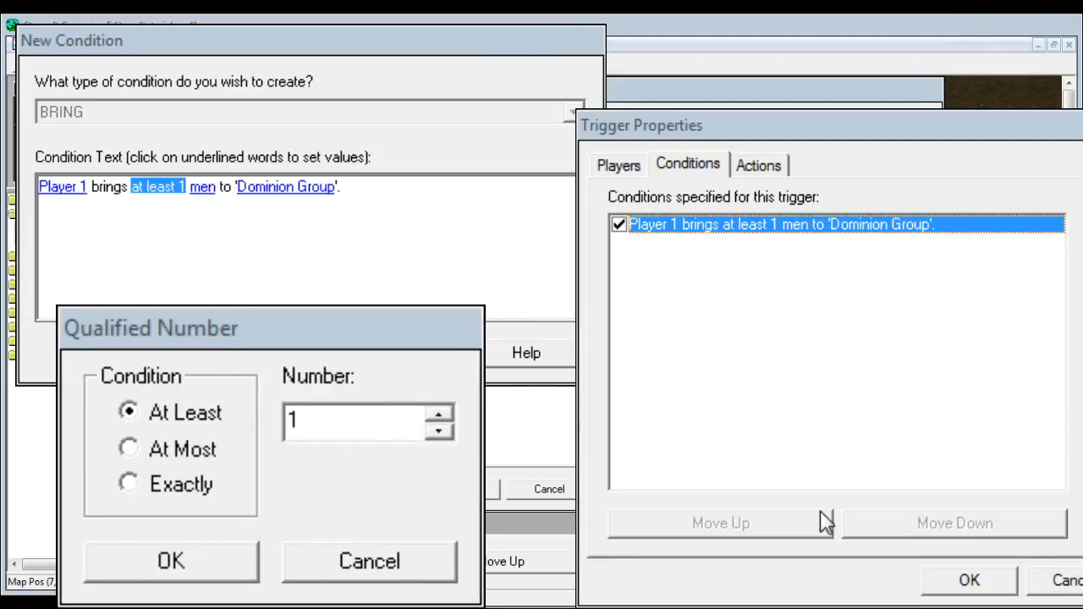
pyautogui.click(142, 482)
pyautogui.click(438, 429)
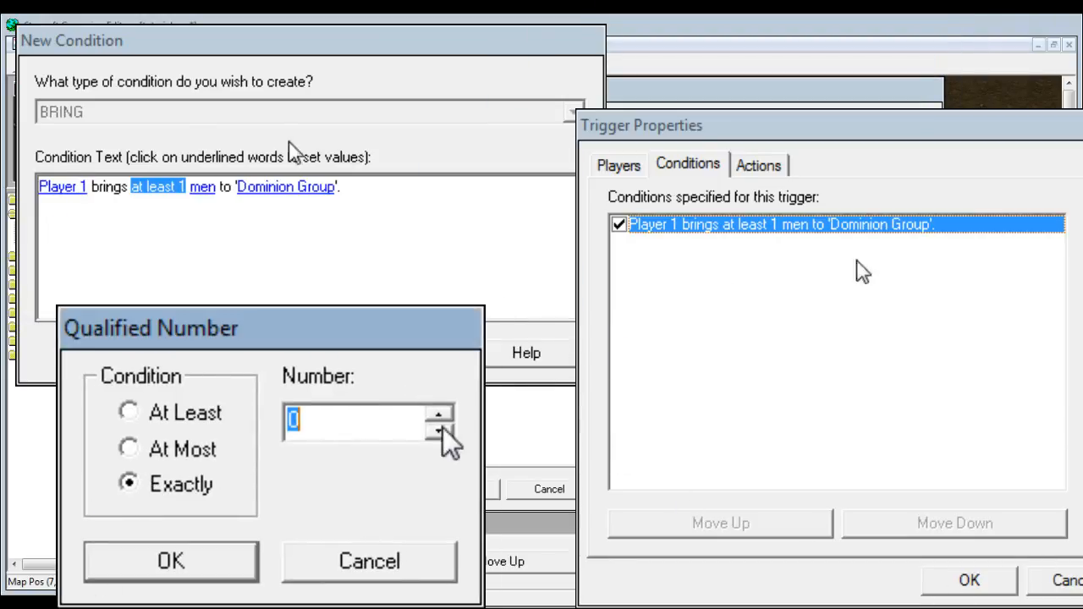
pyautogui.click(215, 562)
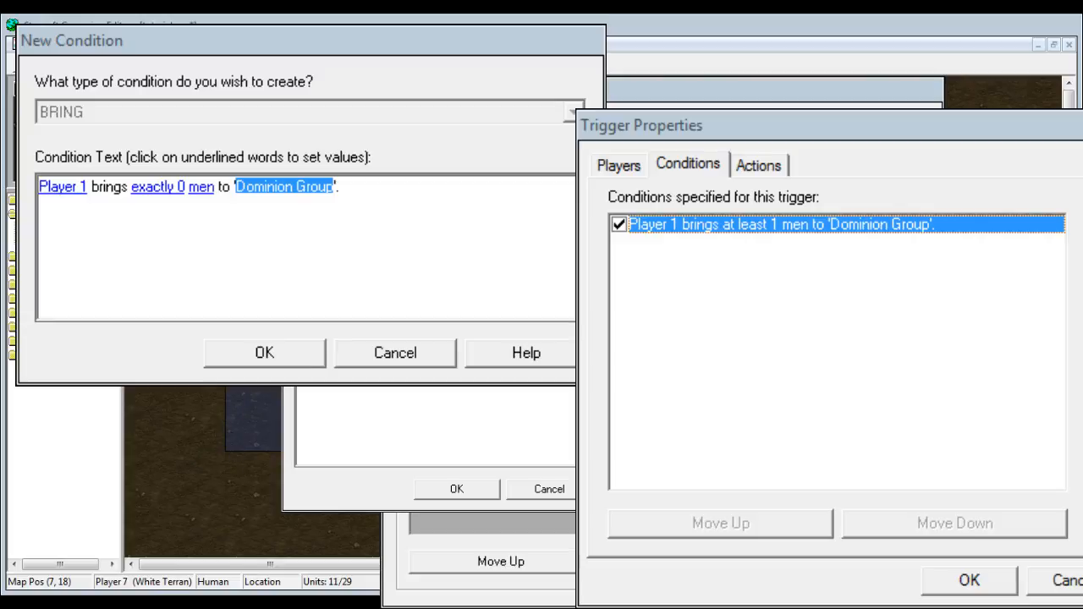
pyautogui.click(306, 359)
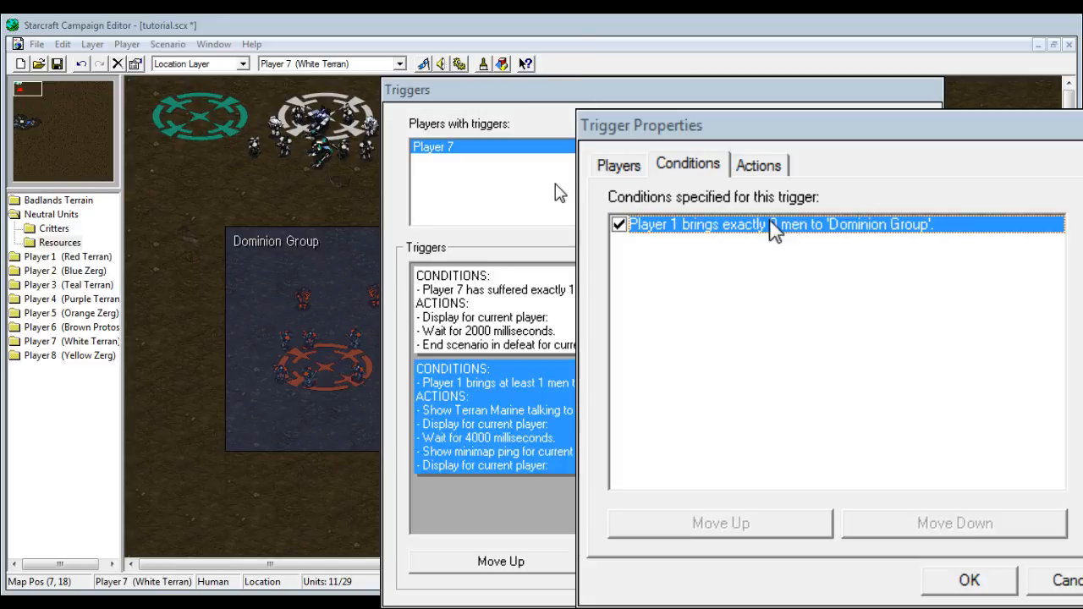
# - Change the MARINE text message in the copied trigger's actions to "We got 'em!"
pyautogui.click(759, 167)
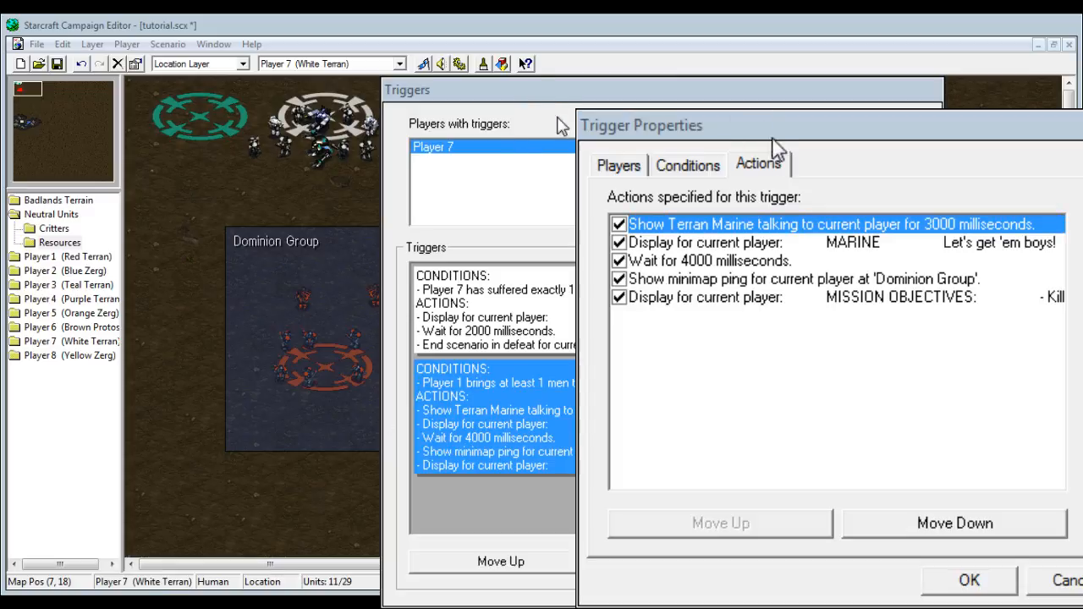
pyautogui.click(814, 262)
pyautogui.click(816, 226)
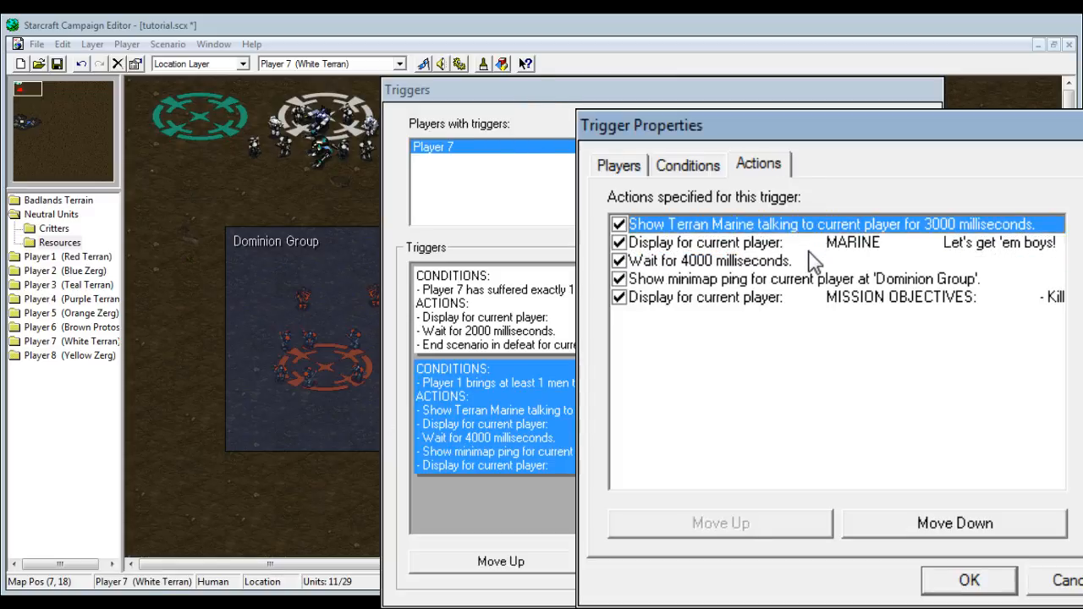
pyautogui.click(808, 250)
pyautogui.doubleClick(806, 251)
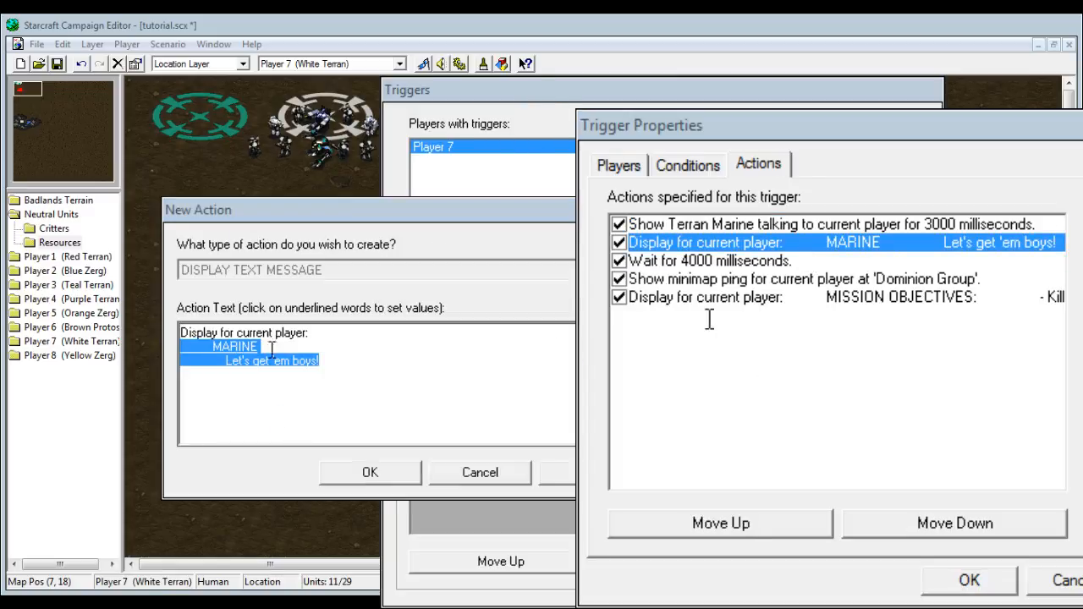
pyautogui.click(215, 362)
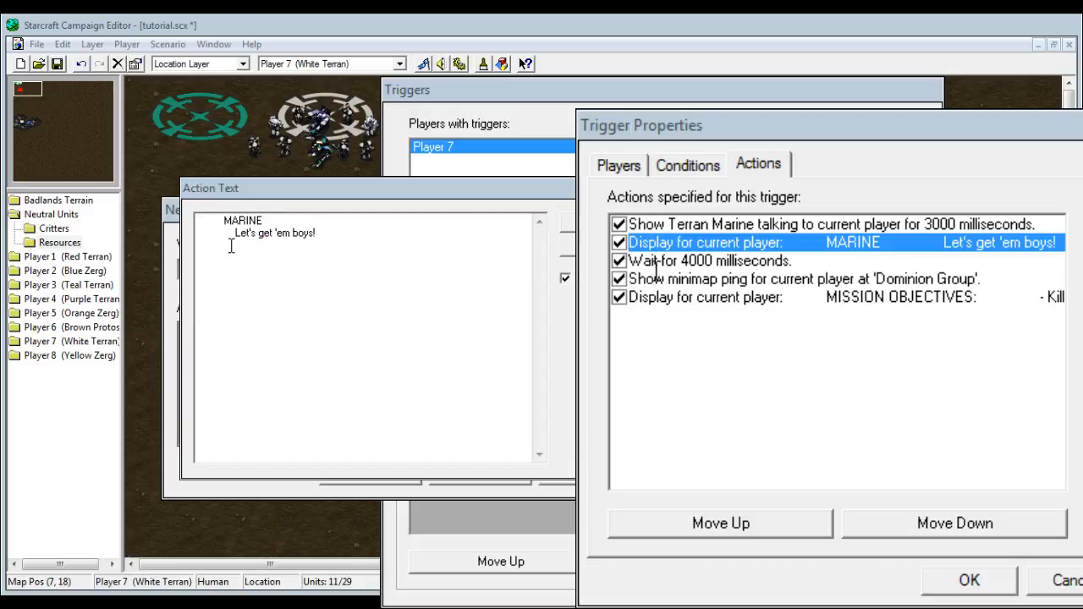
pyautogui.moveTo(235, 233); pyautogui.dragTo(317, 234)
pyautogui.write('We')
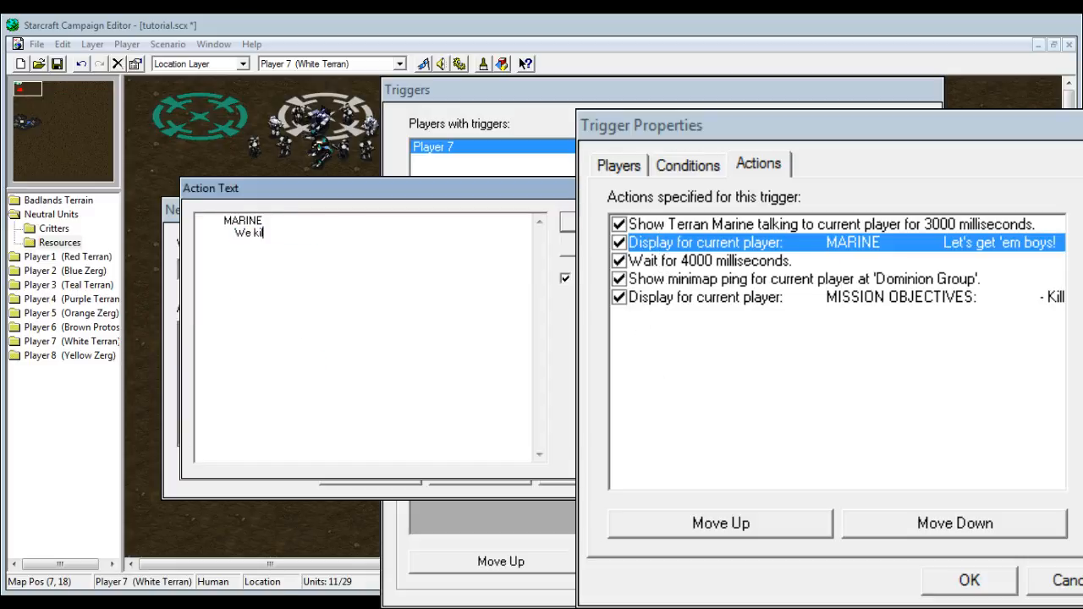
pyautogui.write(' ki')
pyautogui.press('BackSpace')
pyautogui.write('go')
pyautogui.press('BackSpace')
pyautogui.write('got')
pyautogui.click(571, 222)
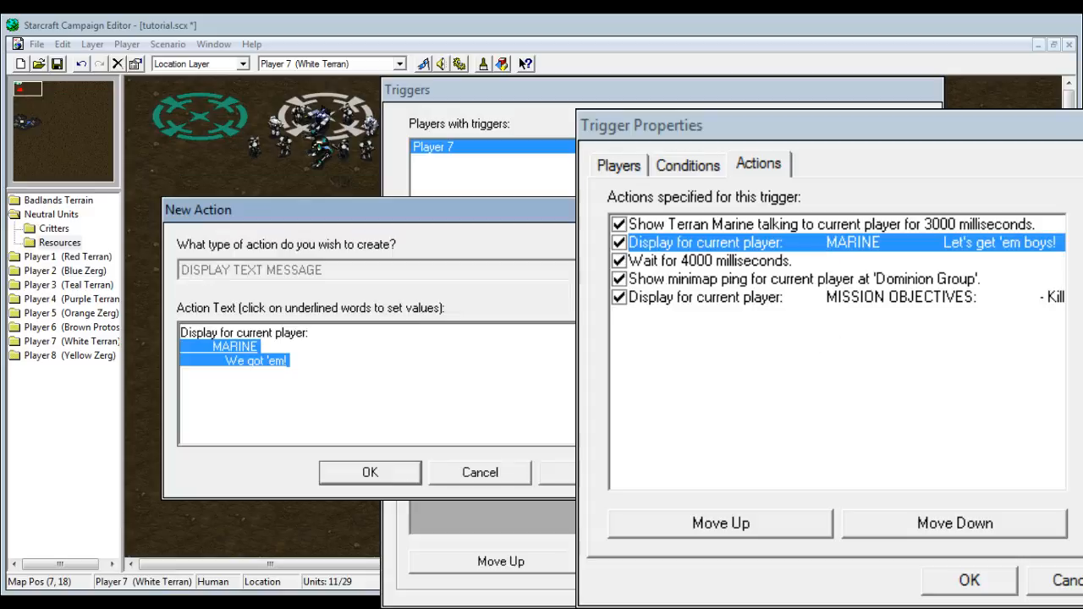
pyautogui.click(383, 478)
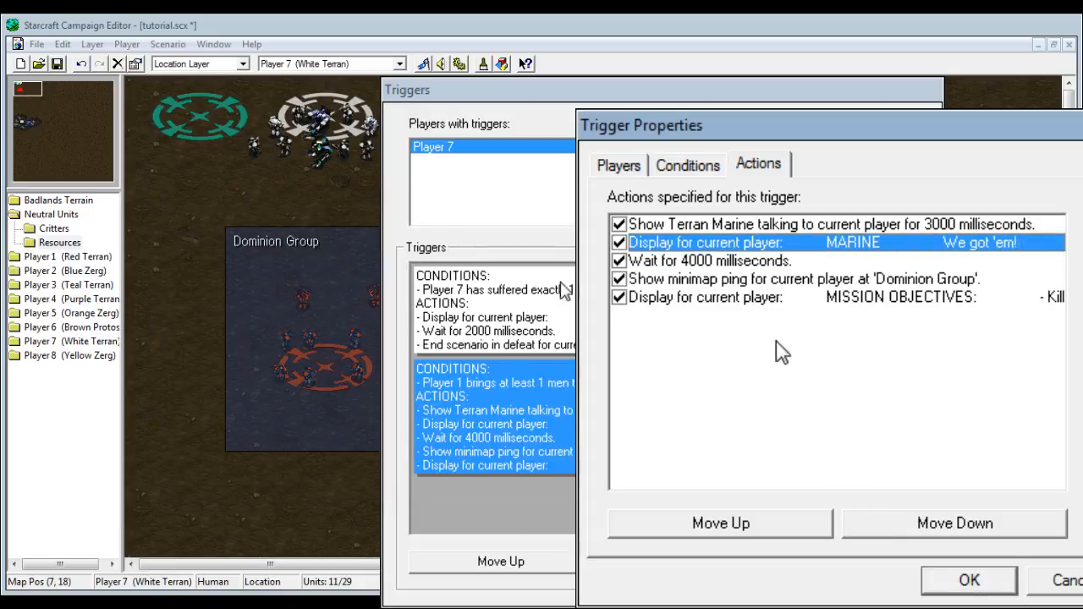
# - Set the Terran Marine talking portrait to 2000 milliseconds and the wait action to 3000 milliseconds
pyautogui.click(865, 222)
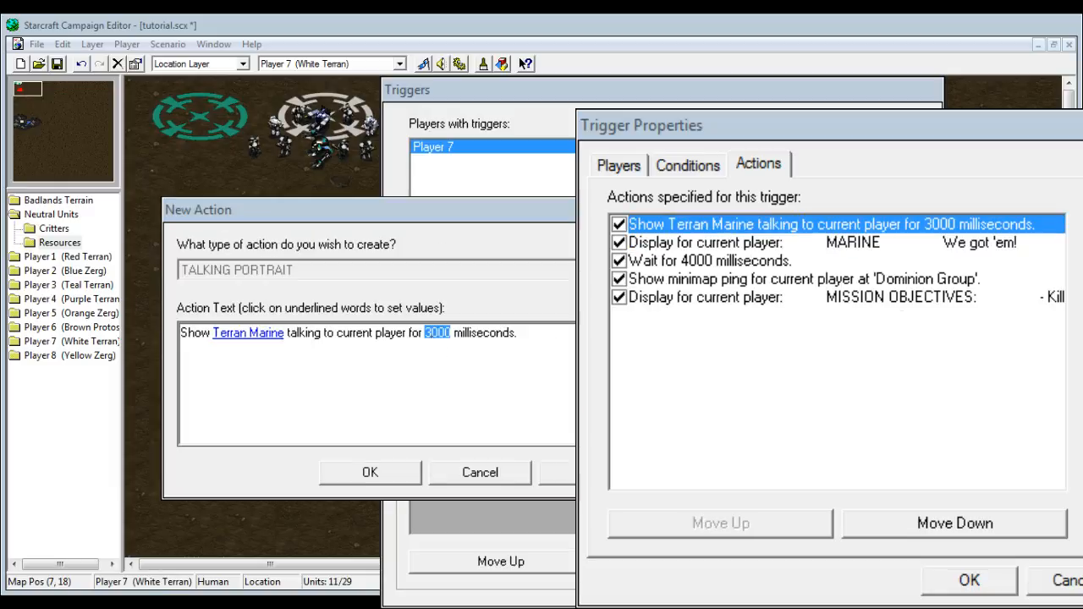
pyautogui.write('2000')
pyautogui.press('Return')
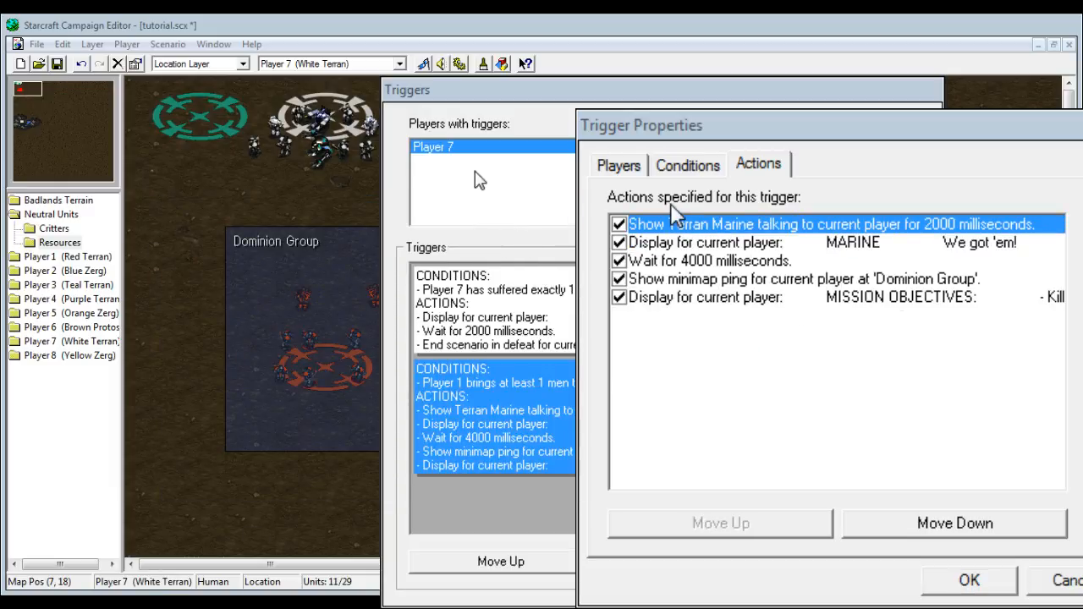
pyautogui.click(675, 261)
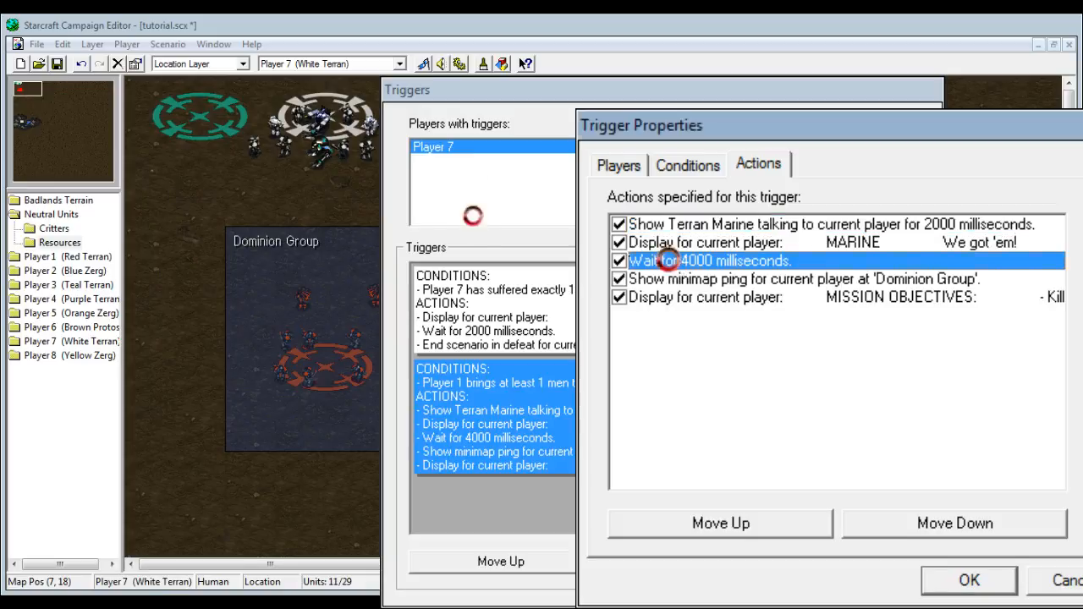
pyautogui.doubleClick(668, 326)
pyautogui.write('3000')
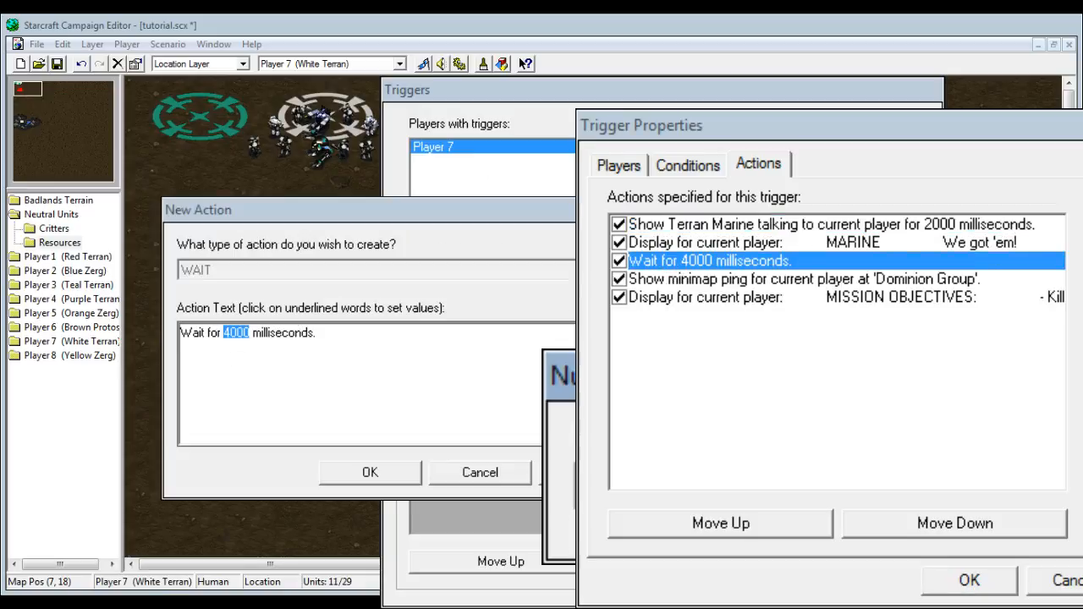
pyautogui.press('Return')
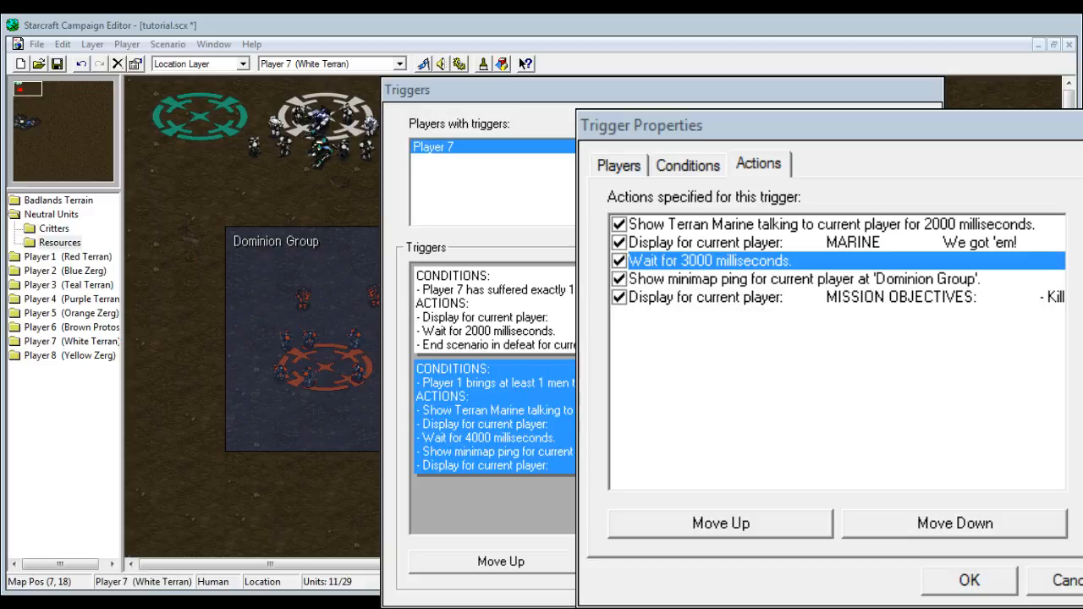
# - Change the copied trigger's minimap ping location to 'We're Here'
pyautogui.click(687, 166)
pyautogui.click(759, 165)
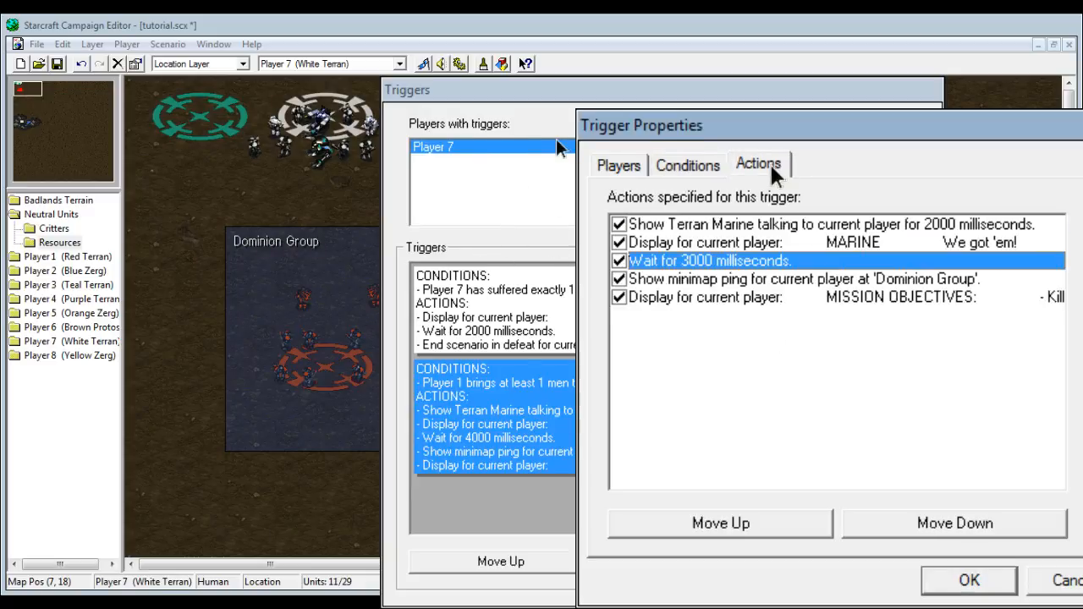
pyautogui.click(802, 280)
pyautogui.click(784, 298)
pyautogui.click(781, 277)
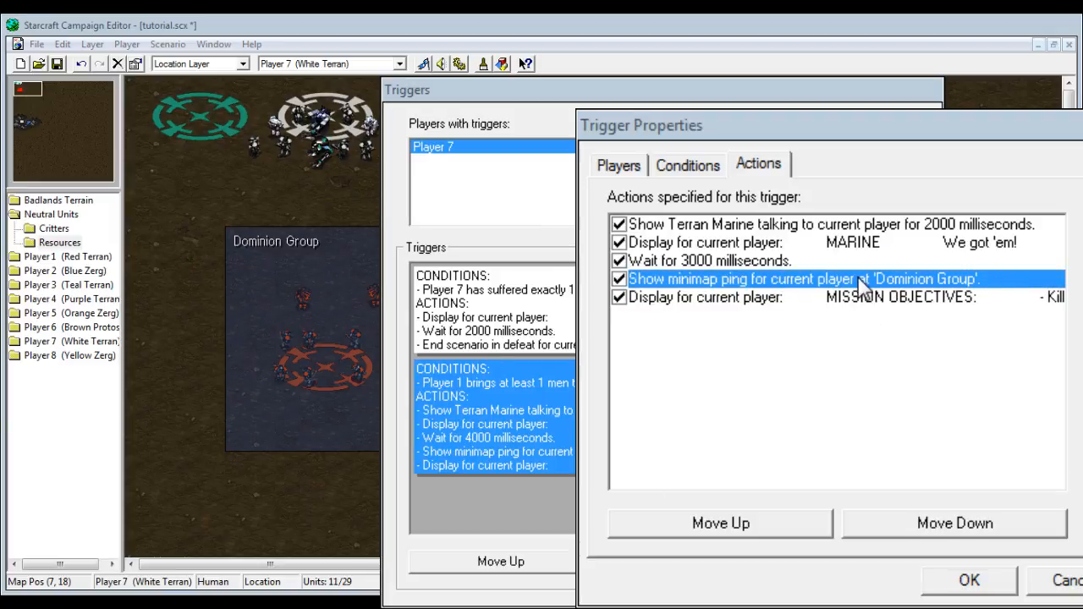
pyautogui.doubleClick(884, 279)
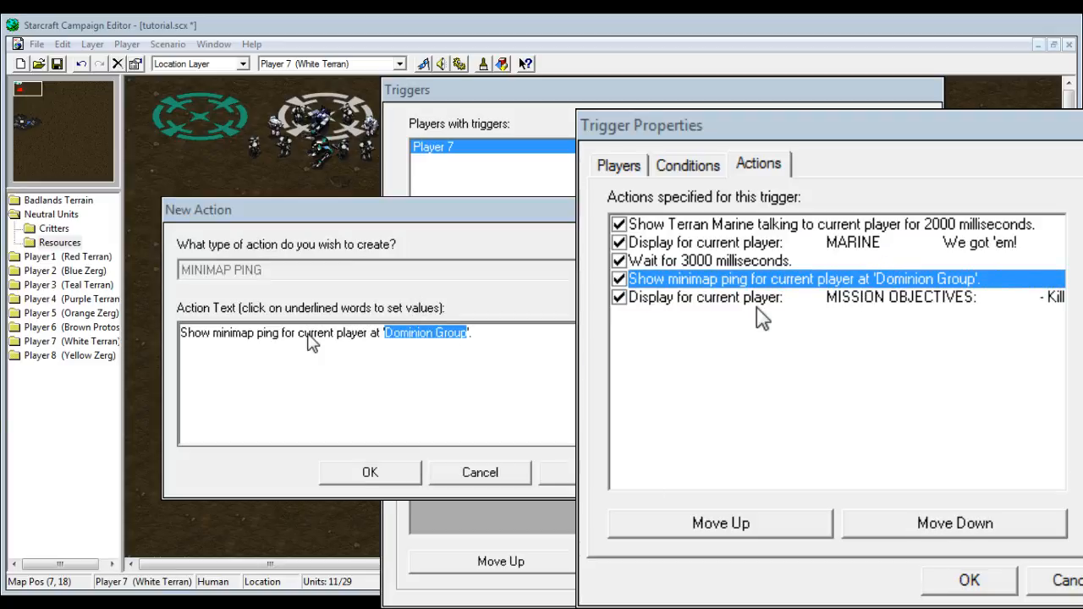
pyautogui.click(546, 274)
pyautogui.click(364, 463)
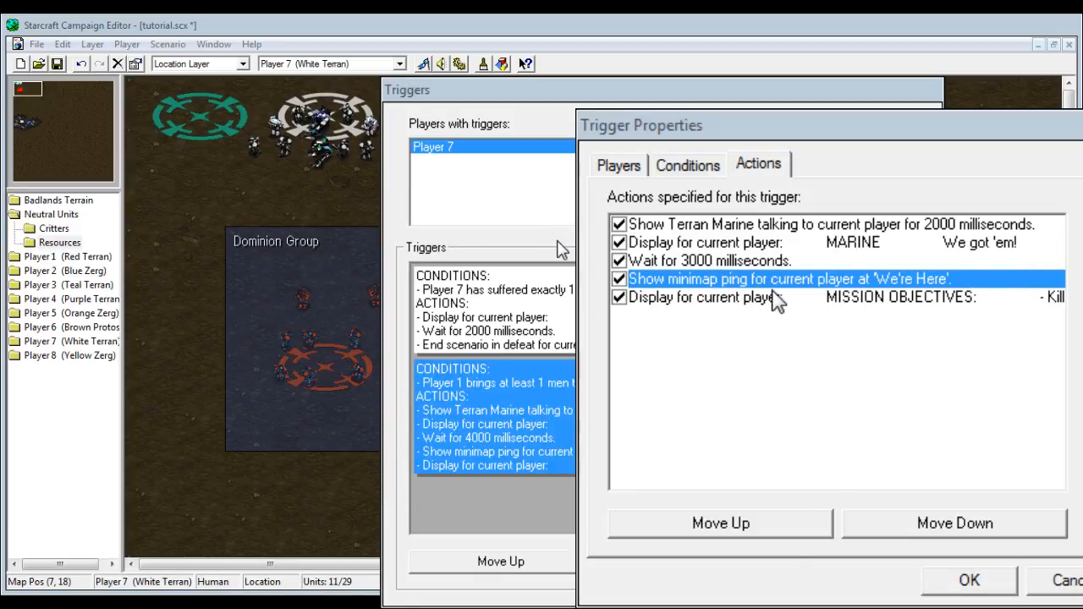
# - Rewrite the objectives message as "NEW MISSION OBJECTIVE: - Get to the abandoned Command Center." and finish the trigger, closing the trigger list
pyautogui.doubleClick(776, 300)
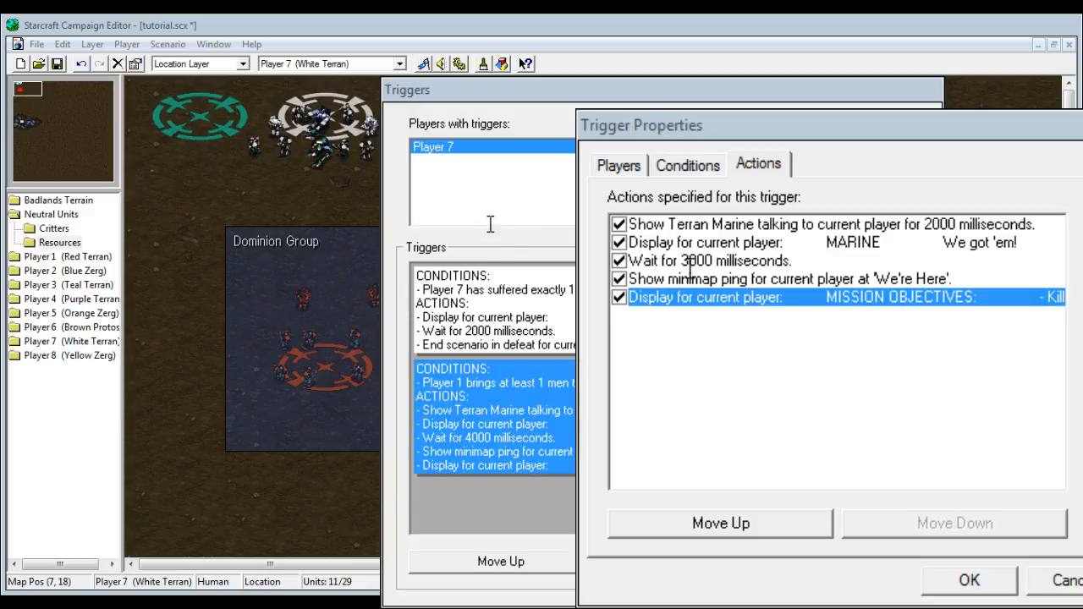
pyautogui.write('Get to the abandoned')
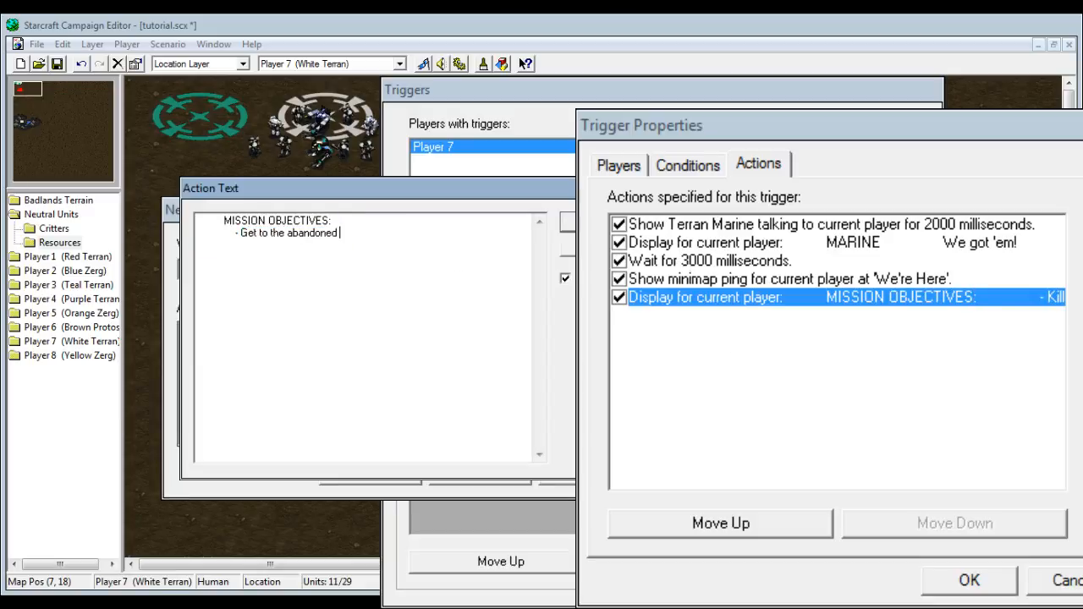
pyautogui.write(' Command Center')
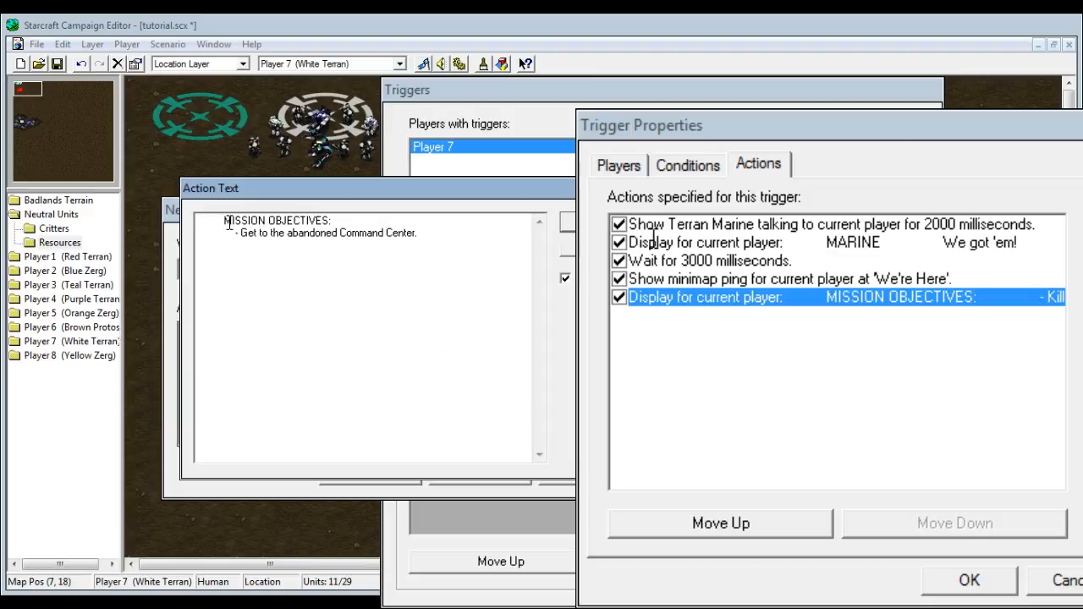
pyautogui.write('NEW')
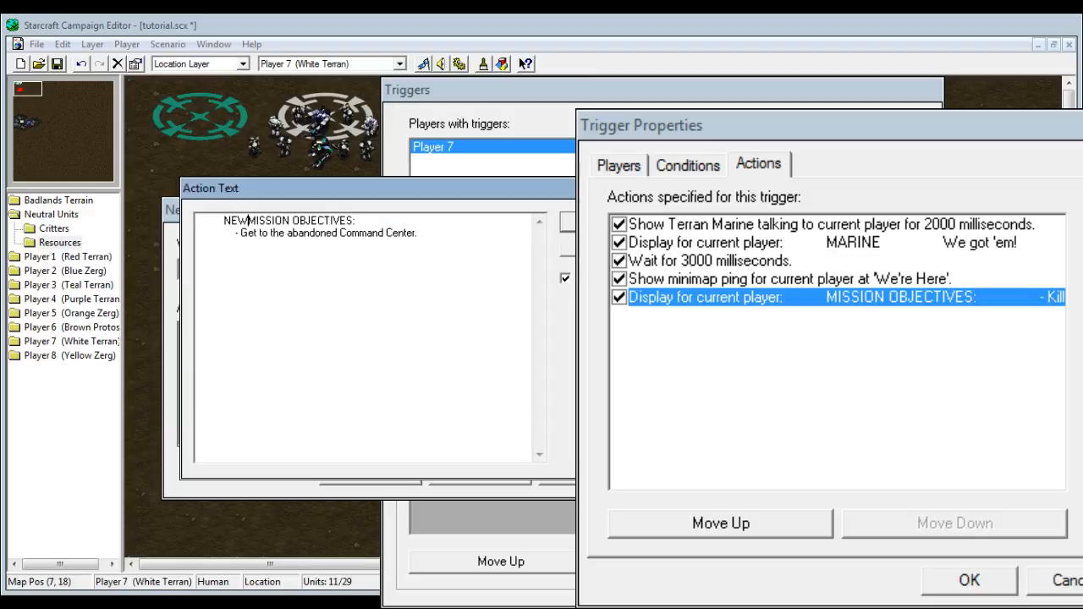
pyautogui.press('End')
pyautogui.hotkey('shift', 'Left')
pyautogui.hotkey('shift', 'Left')
pyautogui.write(':')
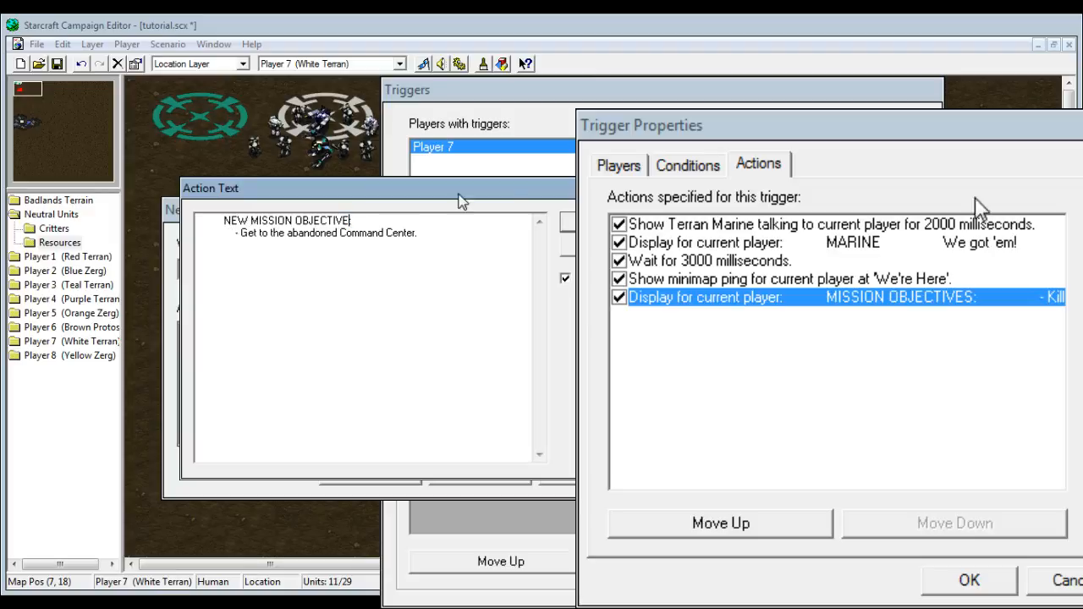
pyautogui.press('Return')
pyautogui.click(371, 473)
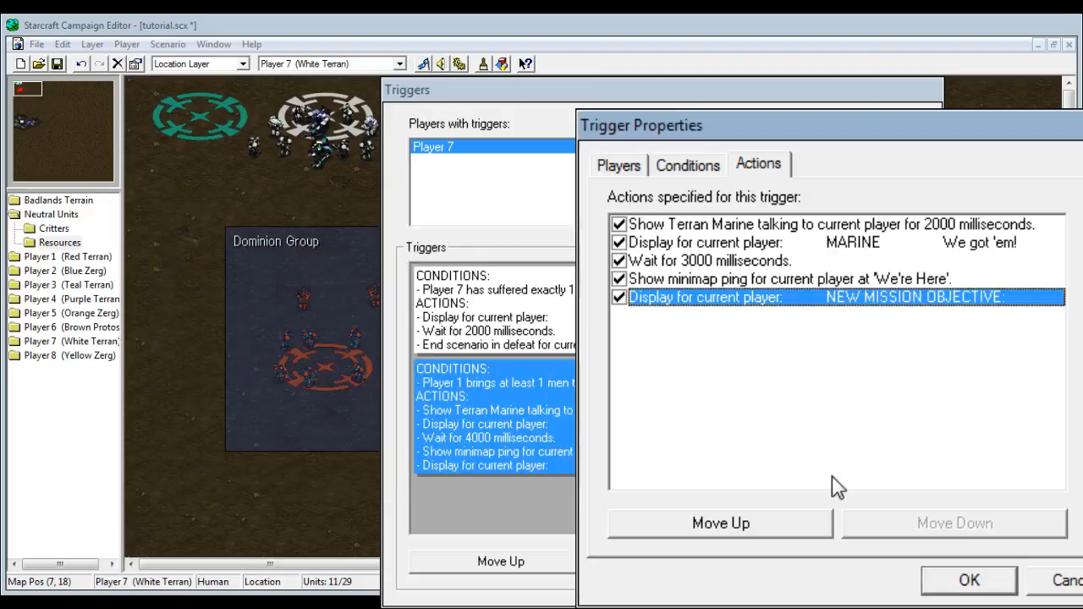
pyautogui.click(969, 580)
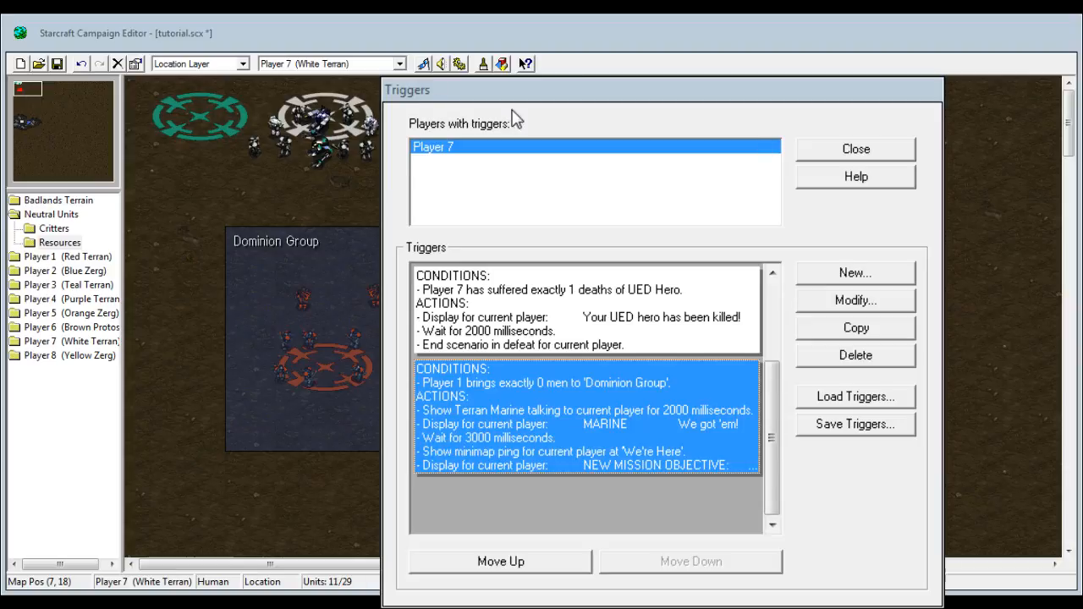
pyautogui.click(856, 149)
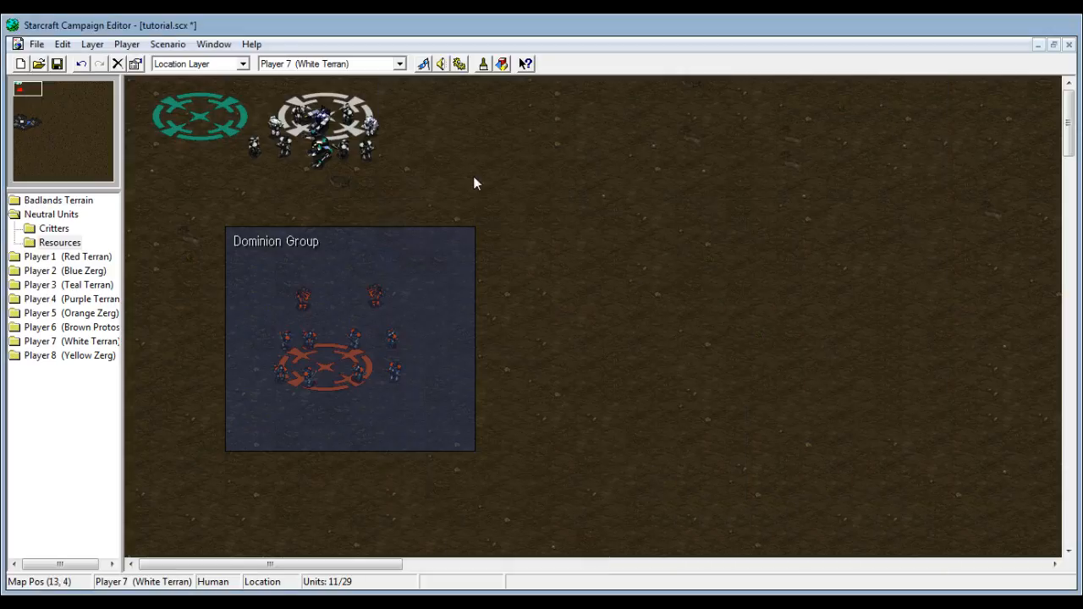
# - Check the We're Here location around the Command Center on the map and review Player 7's trigger list
pyautogui.click(27, 124)
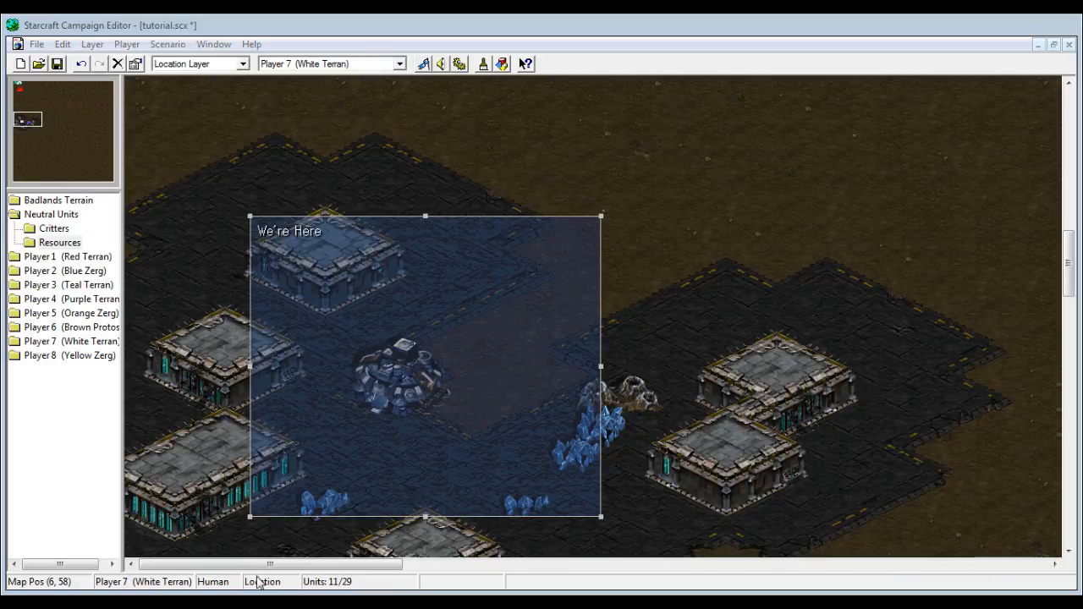
pyautogui.hotkey('ctrl', 't')
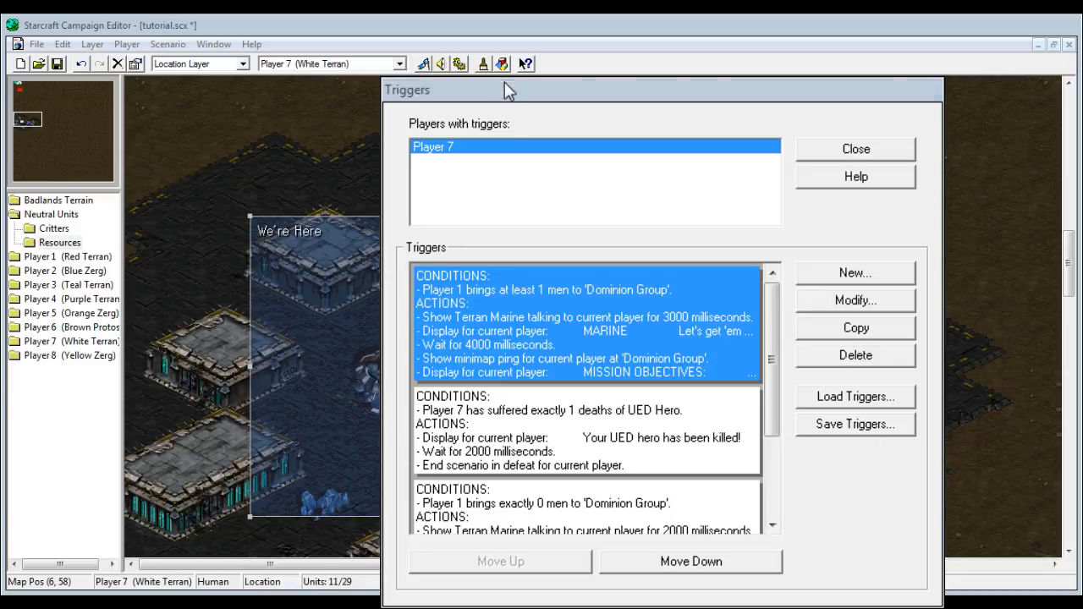
pyautogui.scroll(-2, 759, 527)
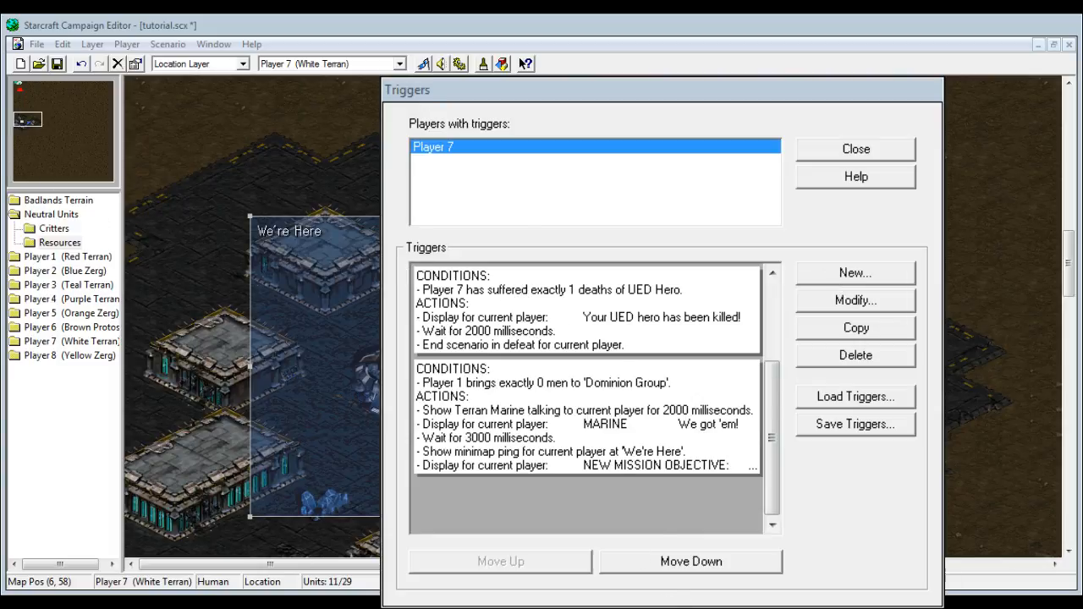
# - Create a new trigger for Player 7 and start a Bring condition for it
pyautogui.click(854, 272)
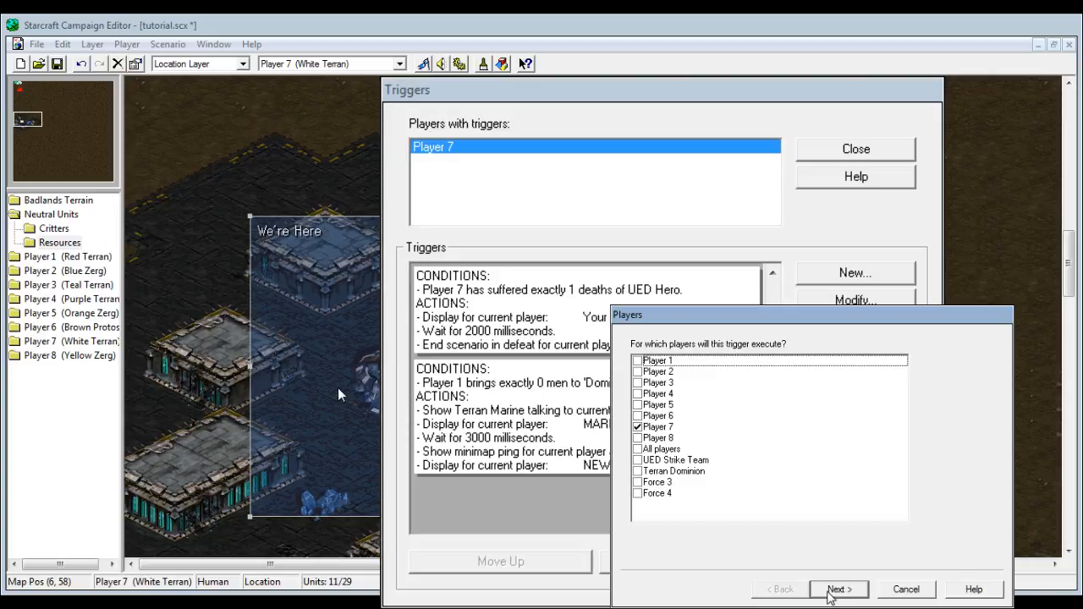
pyautogui.click(836, 590)
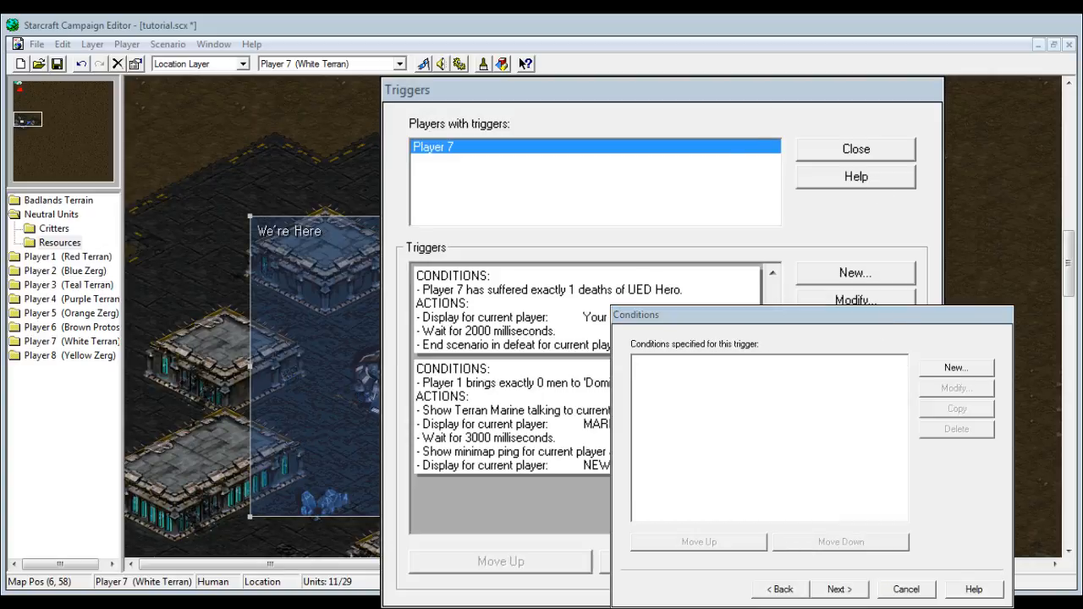
pyautogui.moveTo(677, 314); pyautogui.dragTo(416, 118)
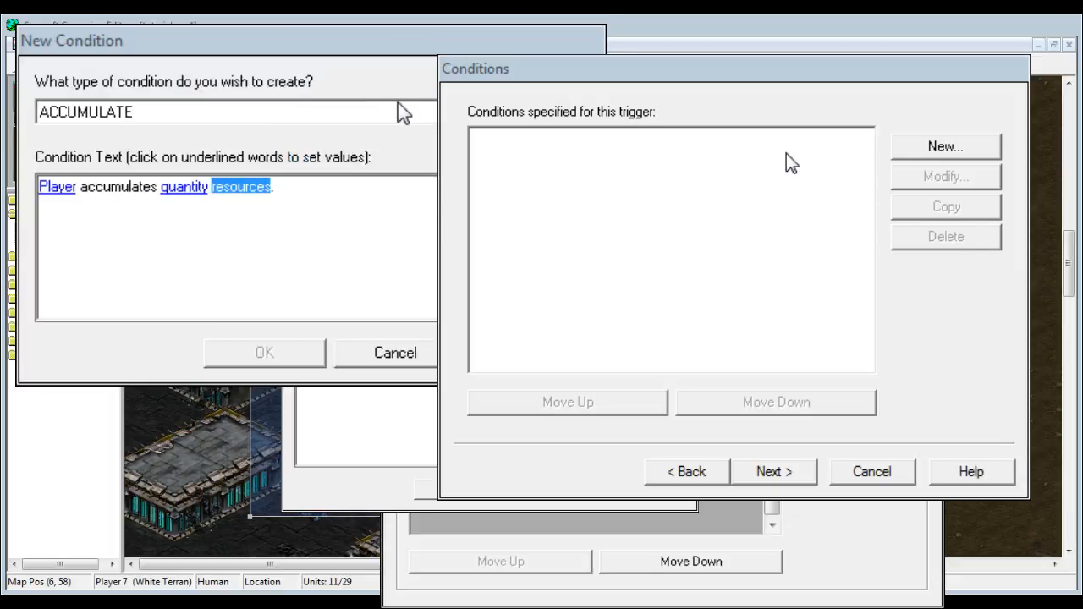
pyautogui.click(393, 108)
pyautogui.click(232, 165)
# - Set the Bring condition's player to Player 7 and its quantity to exactly 1
pyautogui.click(43, 186)
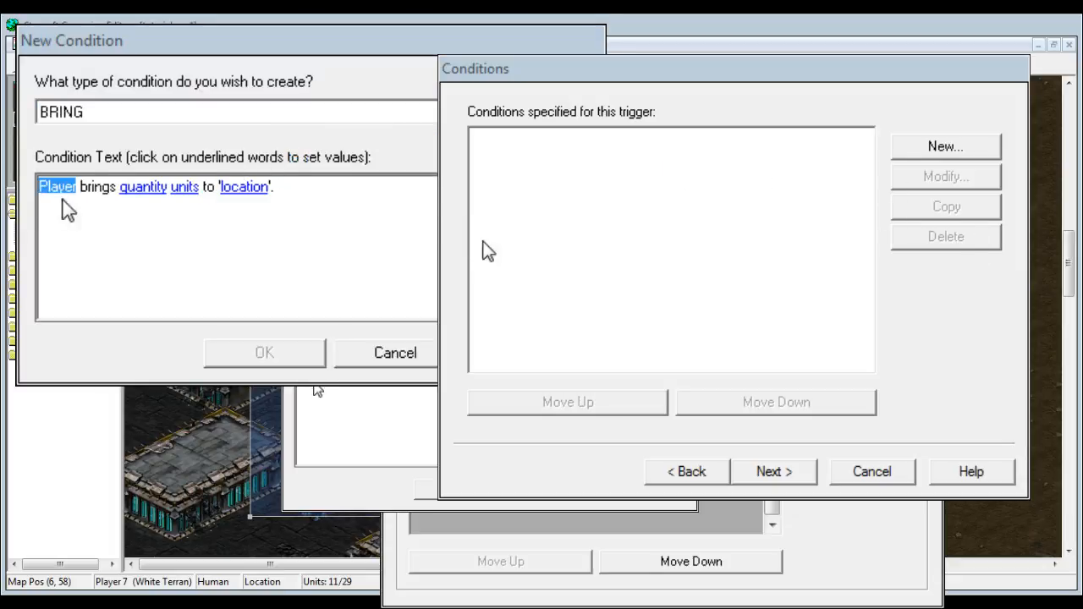
pyautogui.click(143, 465)
pyautogui.click(81, 579)
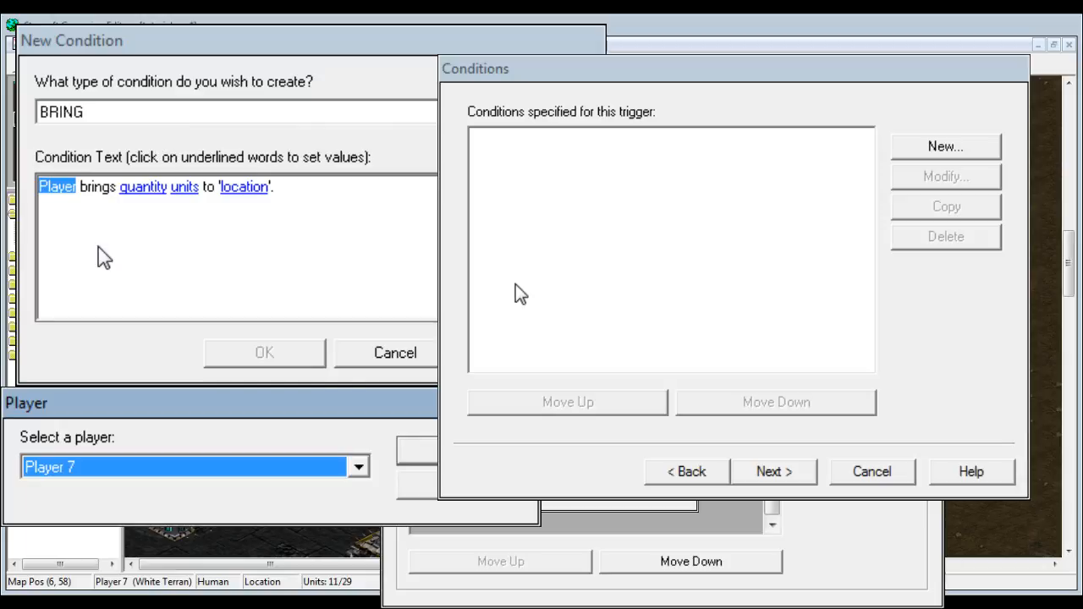
pyautogui.press('Return')
pyautogui.press('Tab')
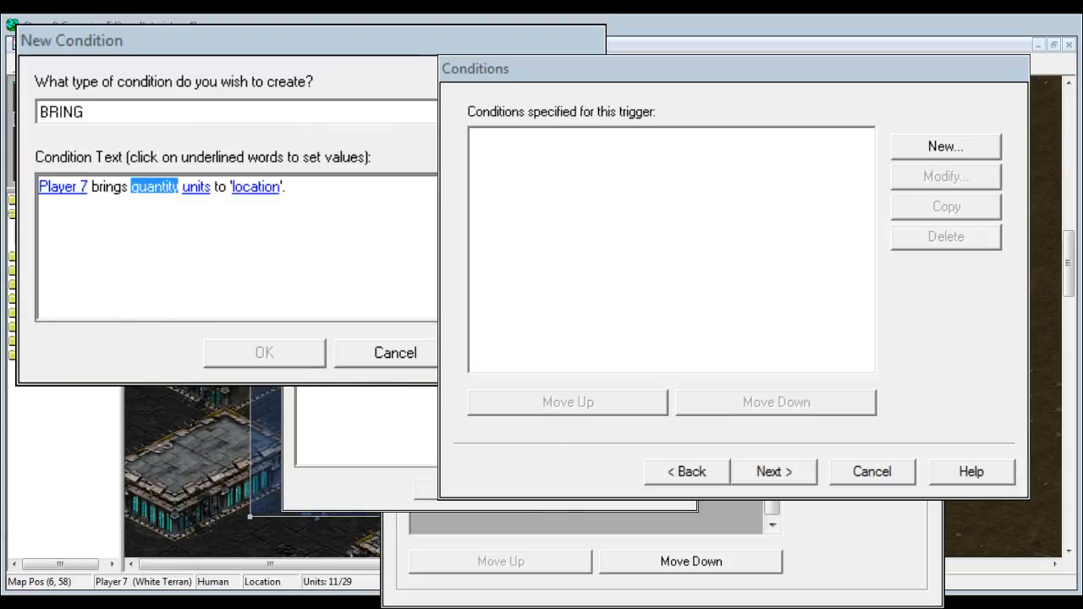
pyautogui.click(173, 187)
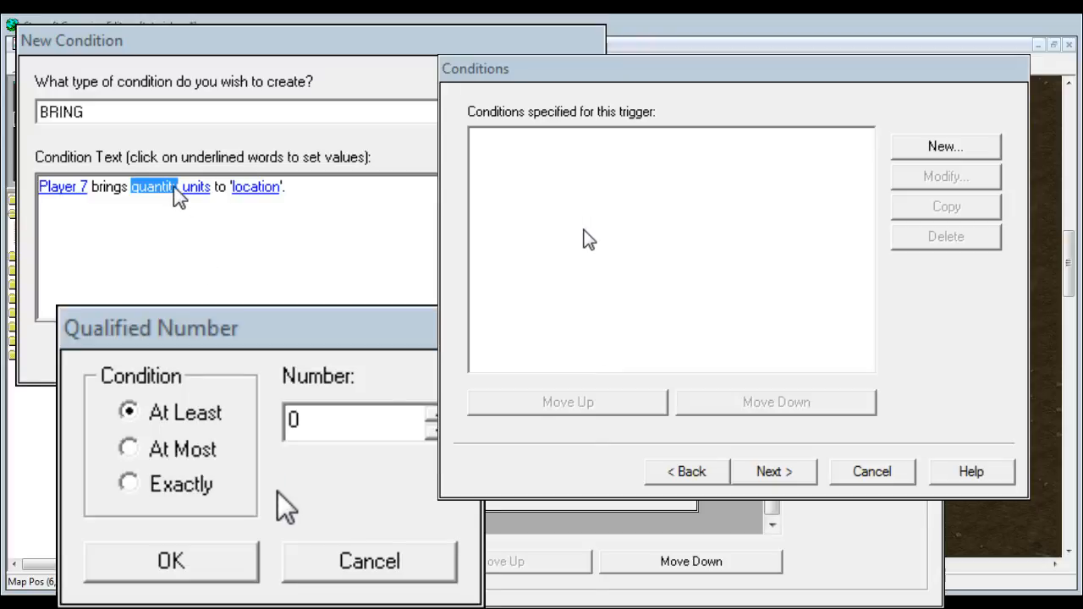
pyautogui.click(435, 412)
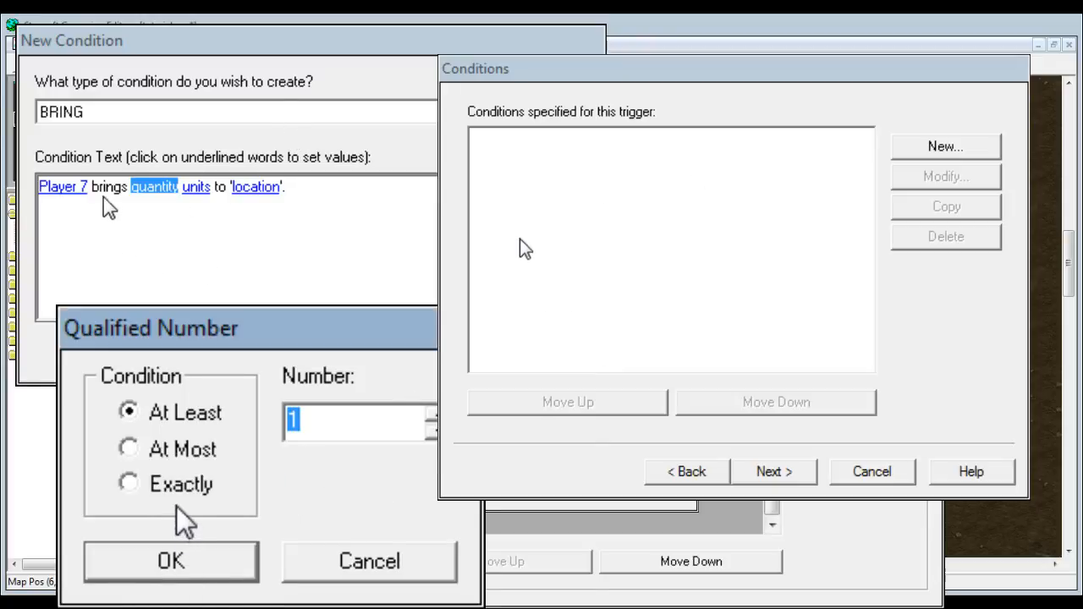
pyautogui.click(172, 560)
pyautogui.click(156, 187)
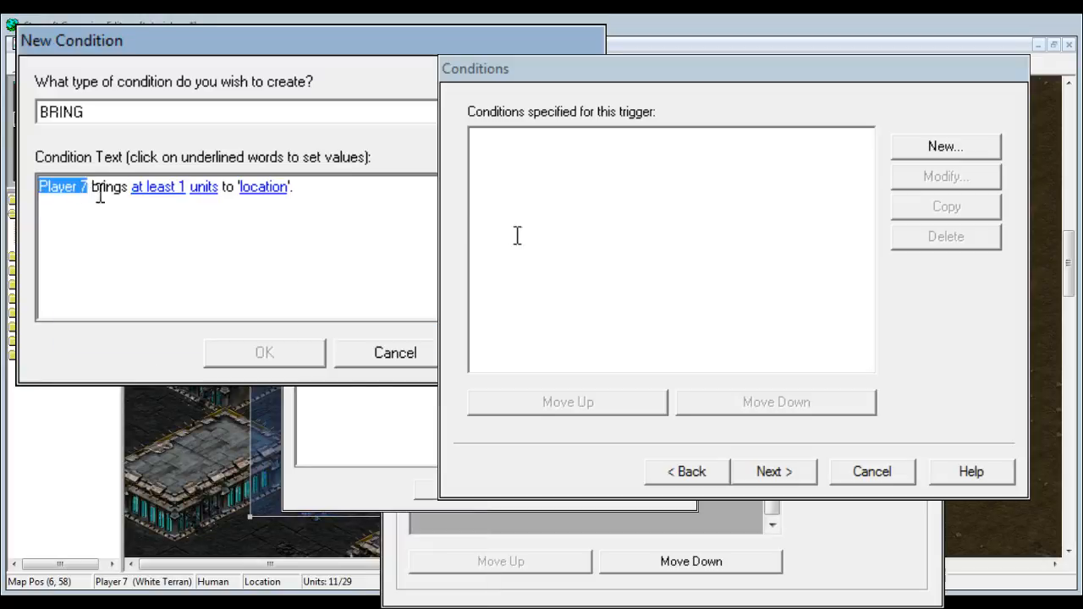
pyautogui.click(149, 191)
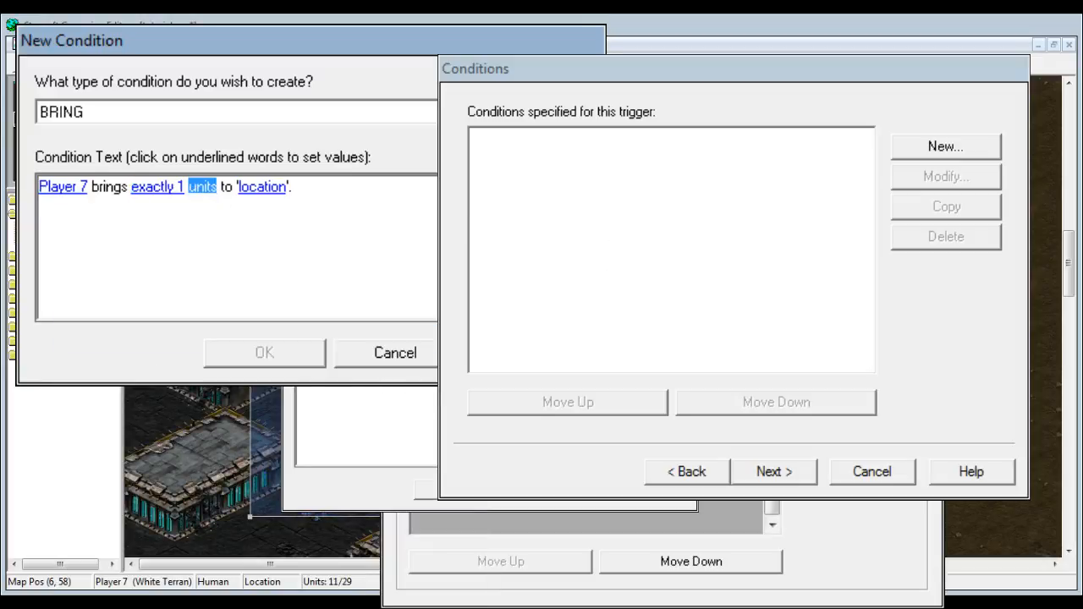
# - Set the condition's unit to UED Hero and its location to 'We're Here', and accept the condition
pyautogui.click(213, 195)
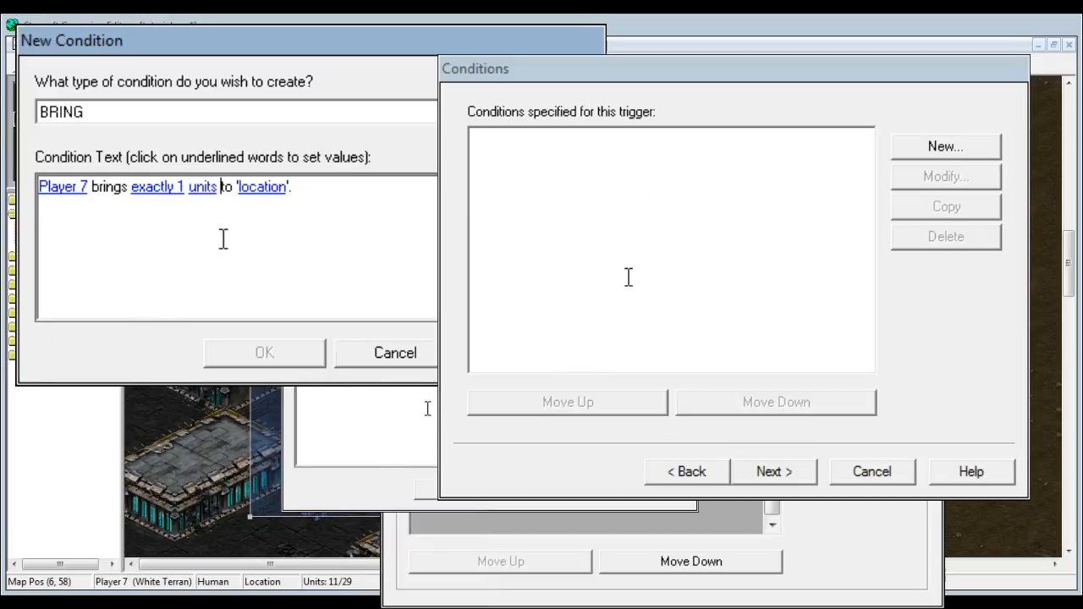
pyautogui.click(203, 188)
pyautogui.click(251, 542)
pyautogui.click(210, 439)
pyautogui.click(202, 423)
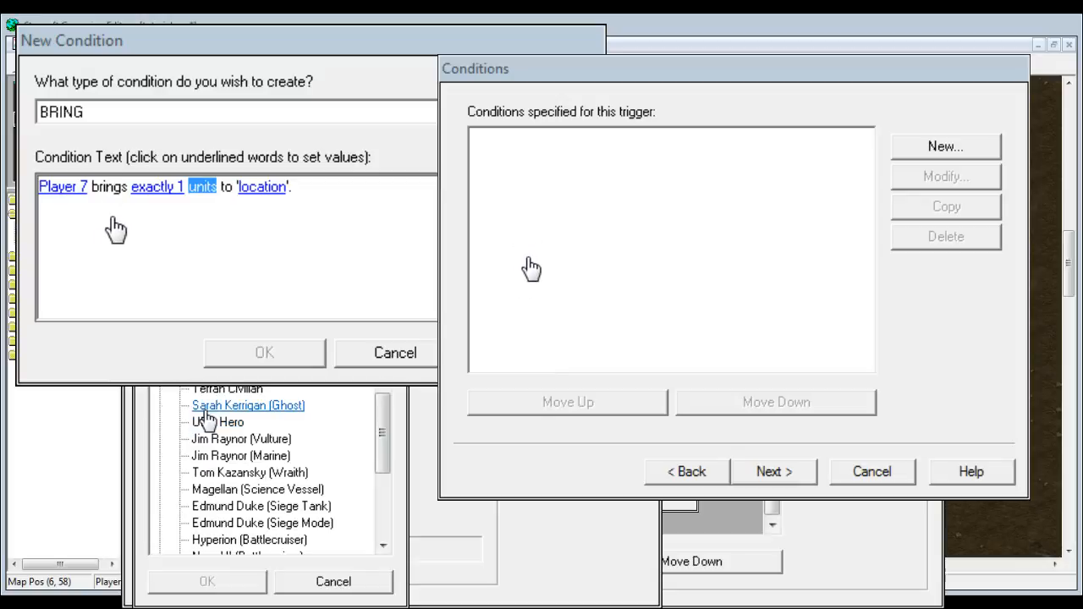
pyautogui.doubleClick(206, 421)
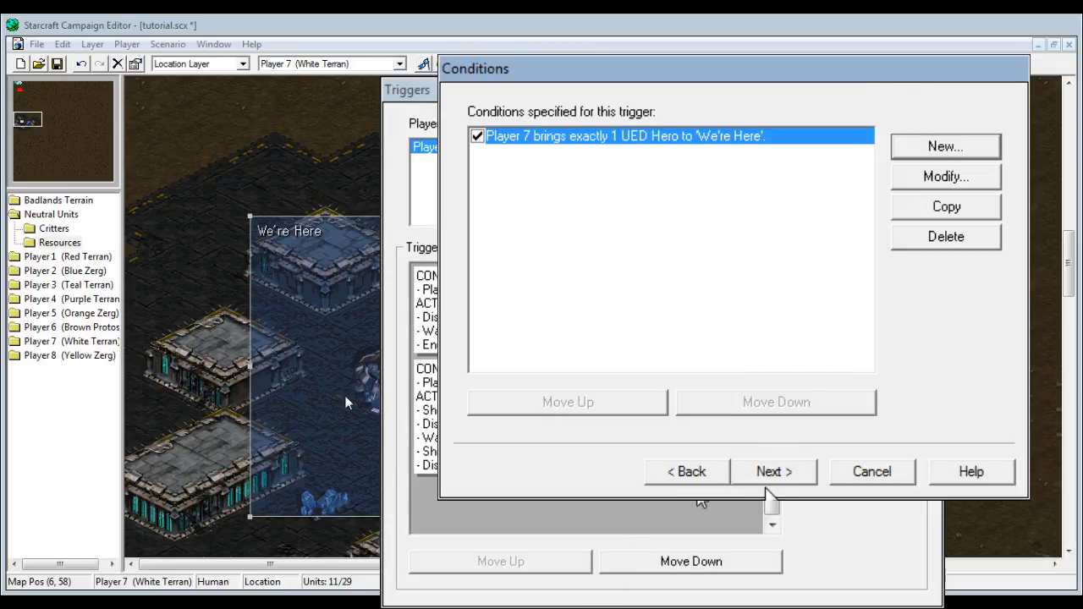
# - Add a Display Text Message action reading "UED HERO" with "We're here!" on the line below
pyautogui.click(770, 477)
pyautogui.click(954, 156)
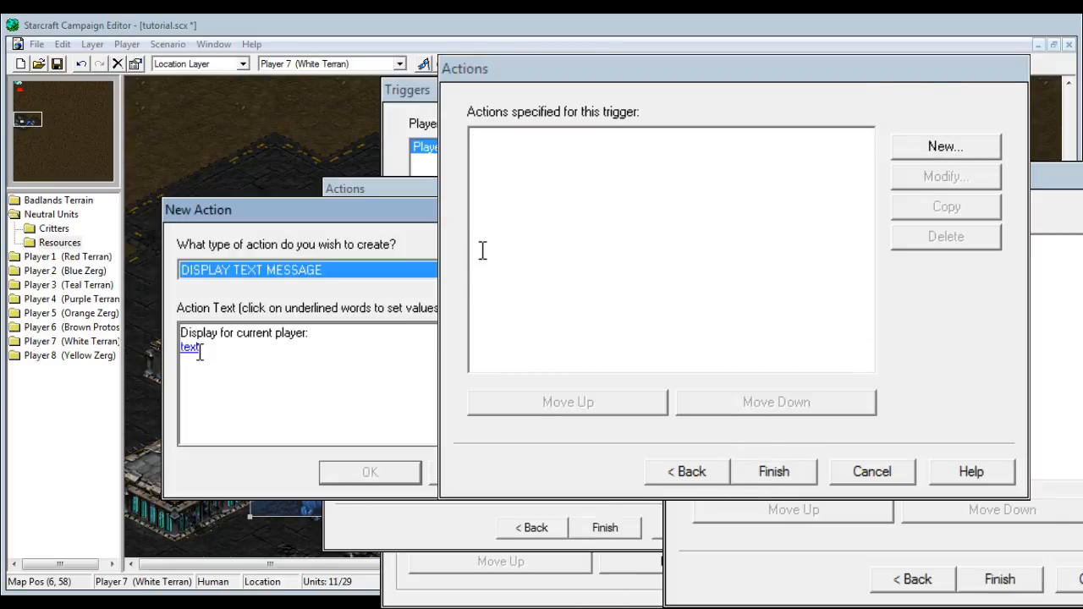
pyautogui.click(189, 344)
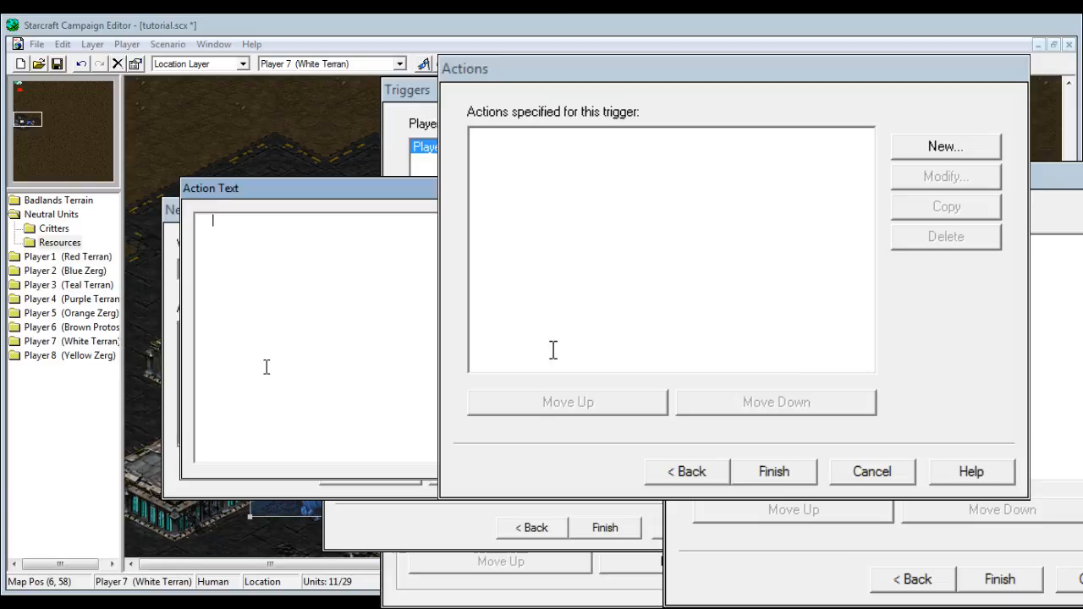
pyautogui.write('UED HERO')
pyautogui.press('Return')
pyautogui.write("We're here!")
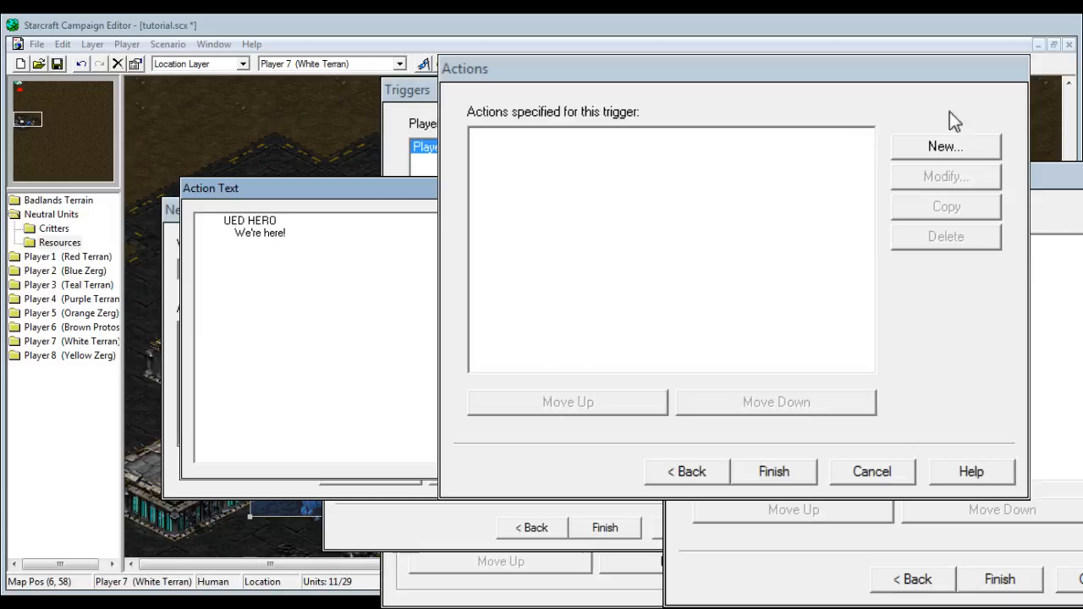
pyautogui.press('Return')
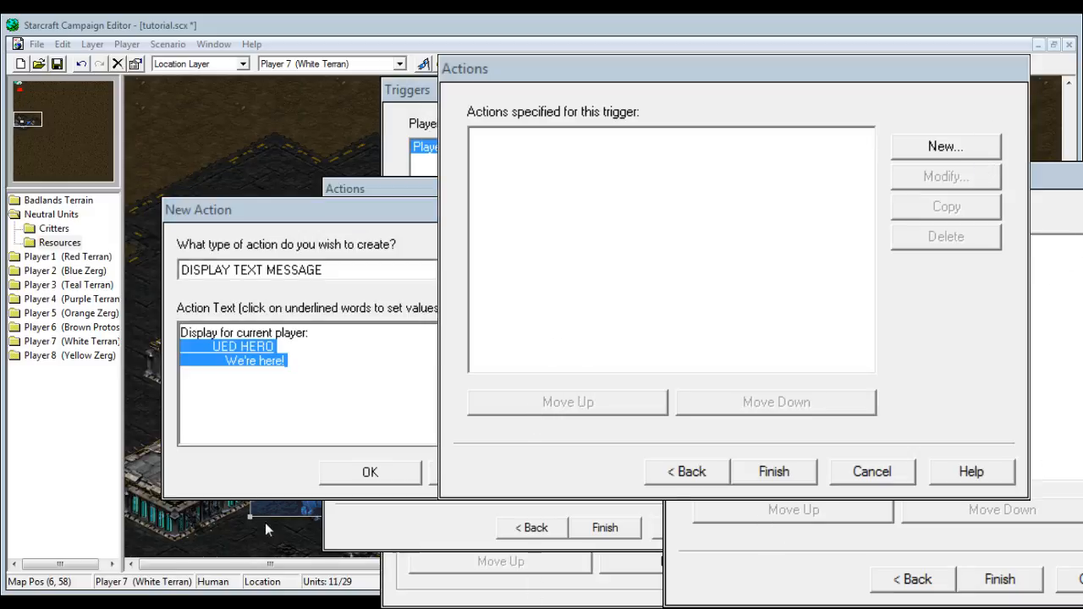
pyautogui.click(372, 473)
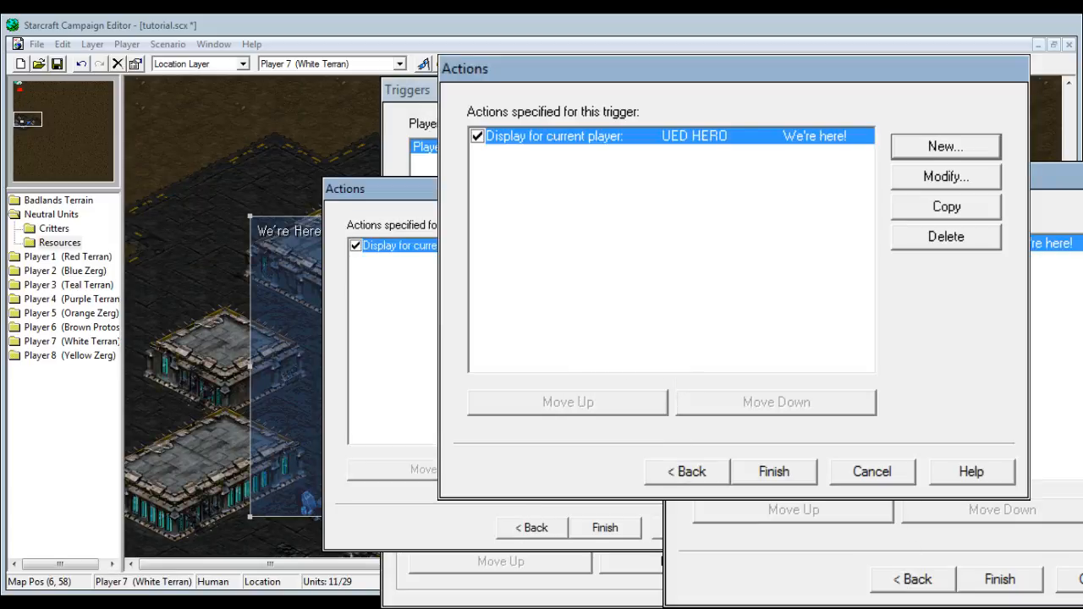
# - Add a Talking Portrait action showing UED Hero for 3000 milliseconds and place it above the text message
pyautogui.click(929, 143)
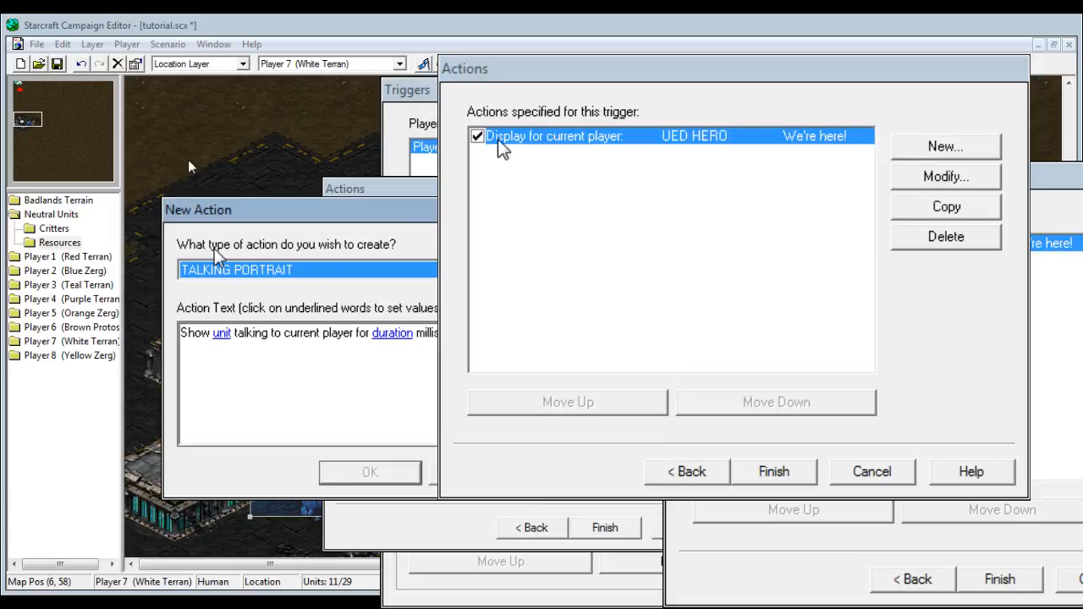
pyautogui.click(221, 333)
pyautogui.doubleClick(191, 420)
pyautogui.click(211, 422)
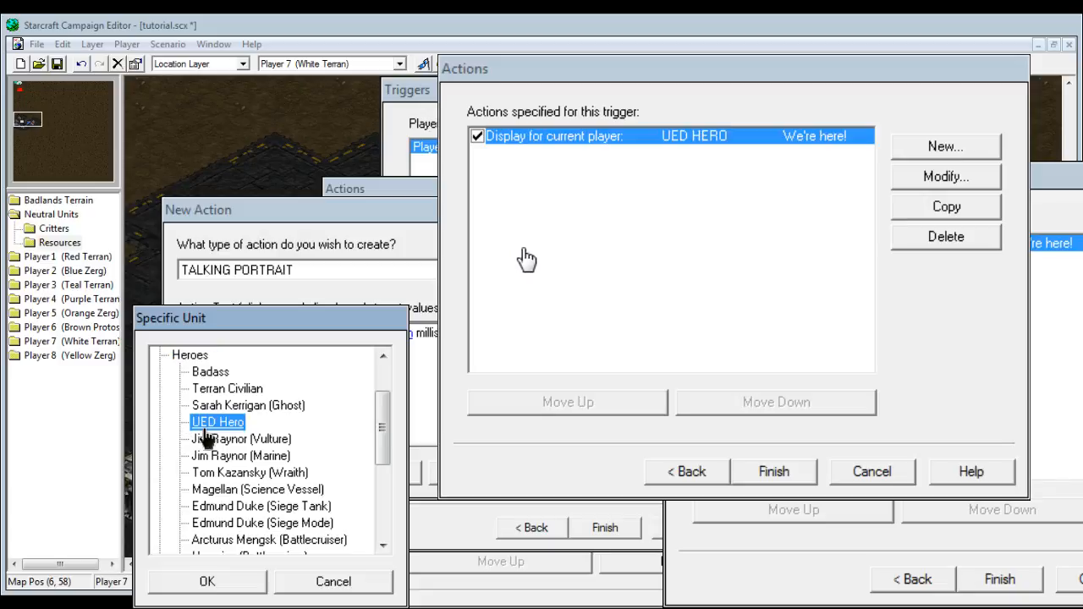
pyautogui.press('Return')
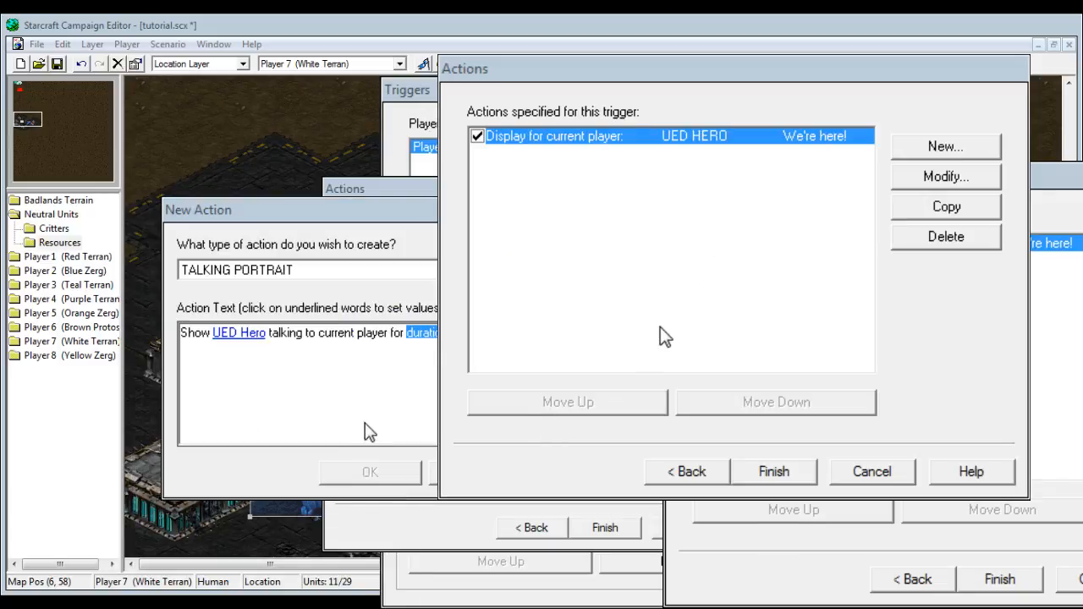
pyautogui.press('Return')
pyautogui.click(600, 402)
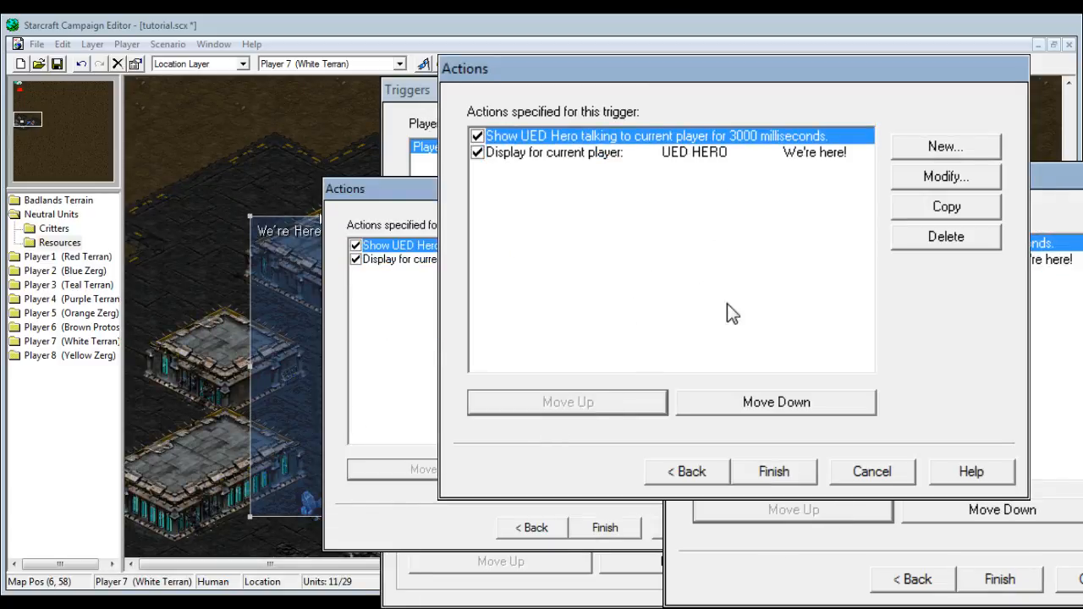
# - Add a Wait action of 4000 milliseconds as the last action
pyautogui.click(970, 140)
pyautogui.press('w')
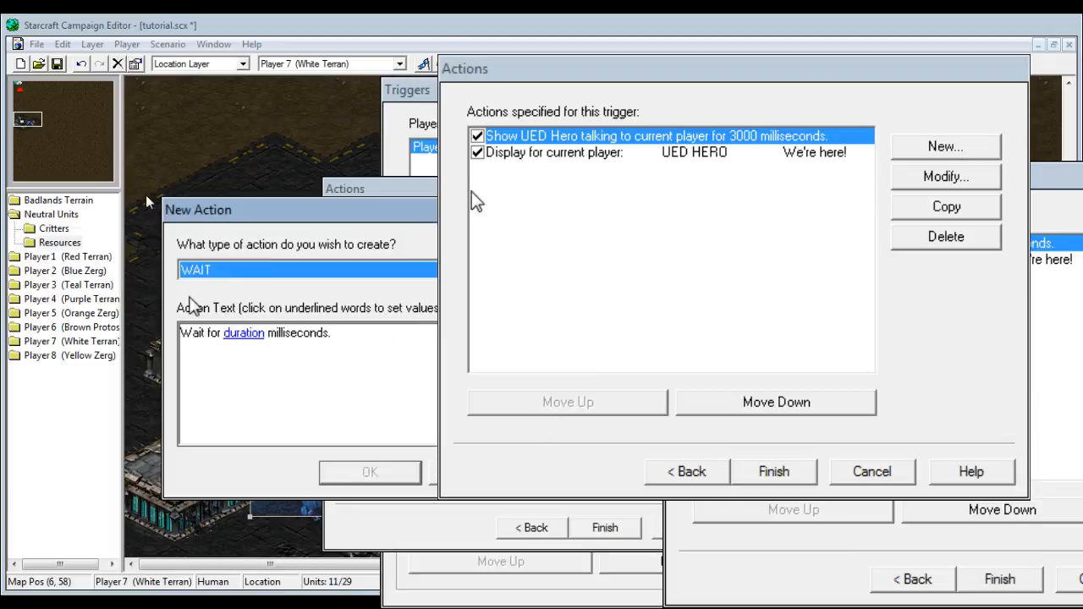
pyautogui.click(247, 336)
pyautogui.write('4000')
pyautogui.press('Return')
pyautogui.press('Return')
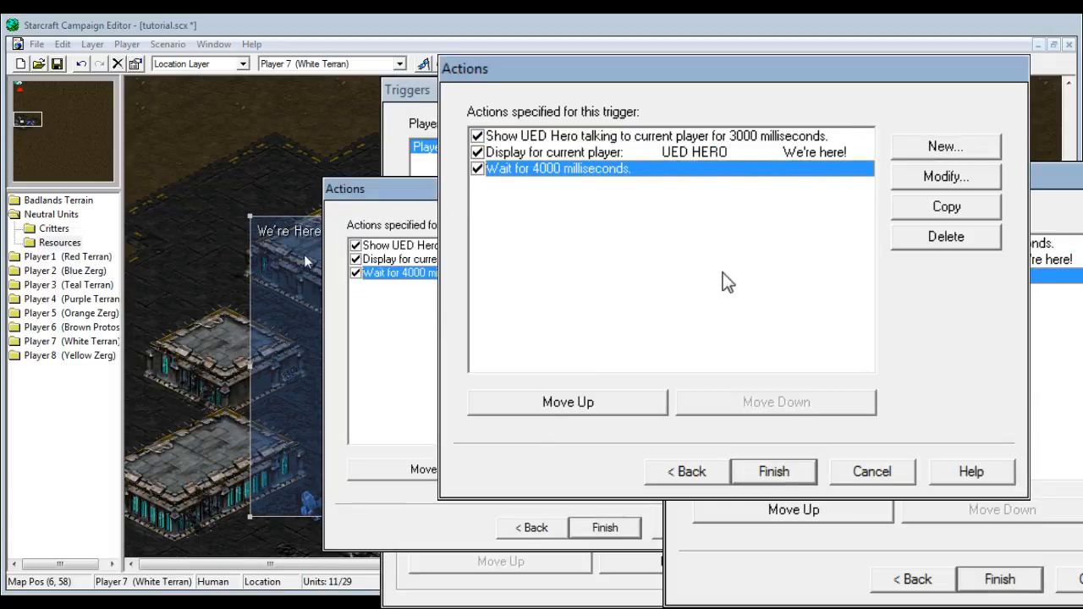
# - Add a Victory action that ends the scenario for the current player and finish the trigger
pyautogui.click(967, 148)
pyautogui.press('v')
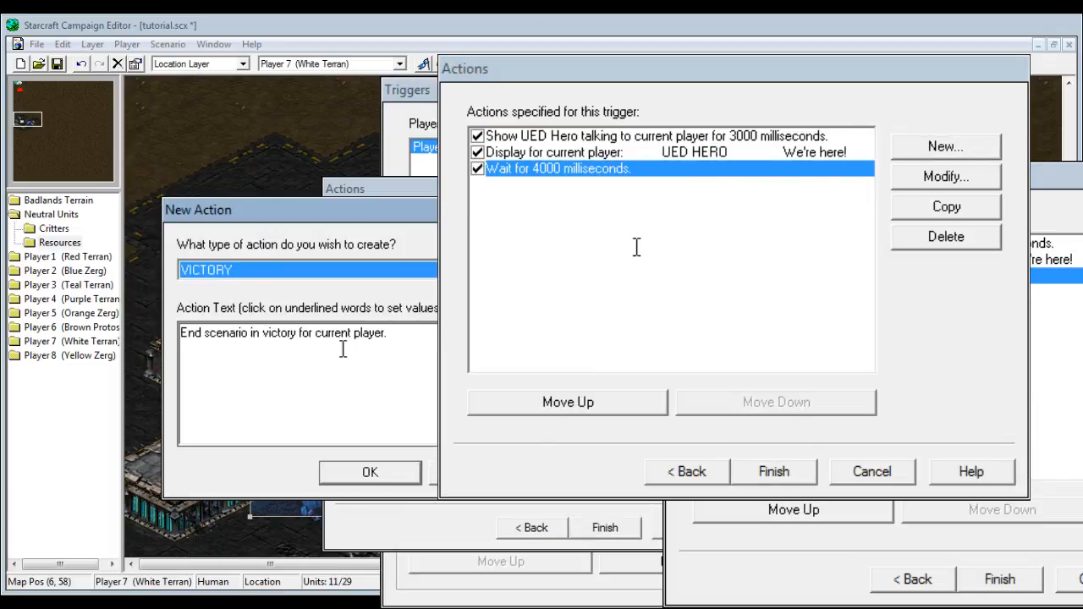
pyautogui.press('Return')
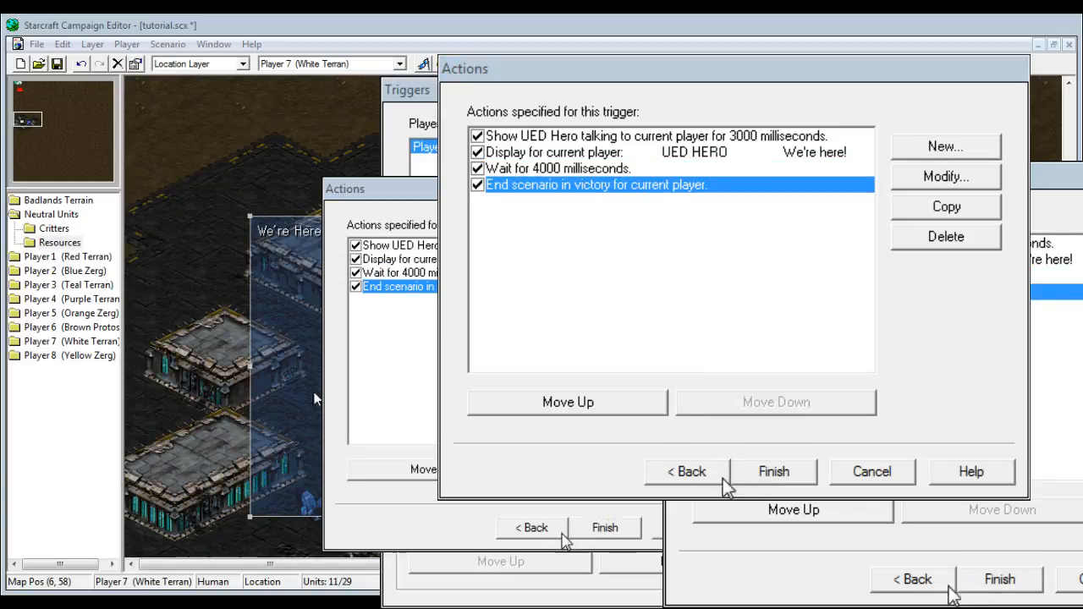
pyautogui.click(764, 475)
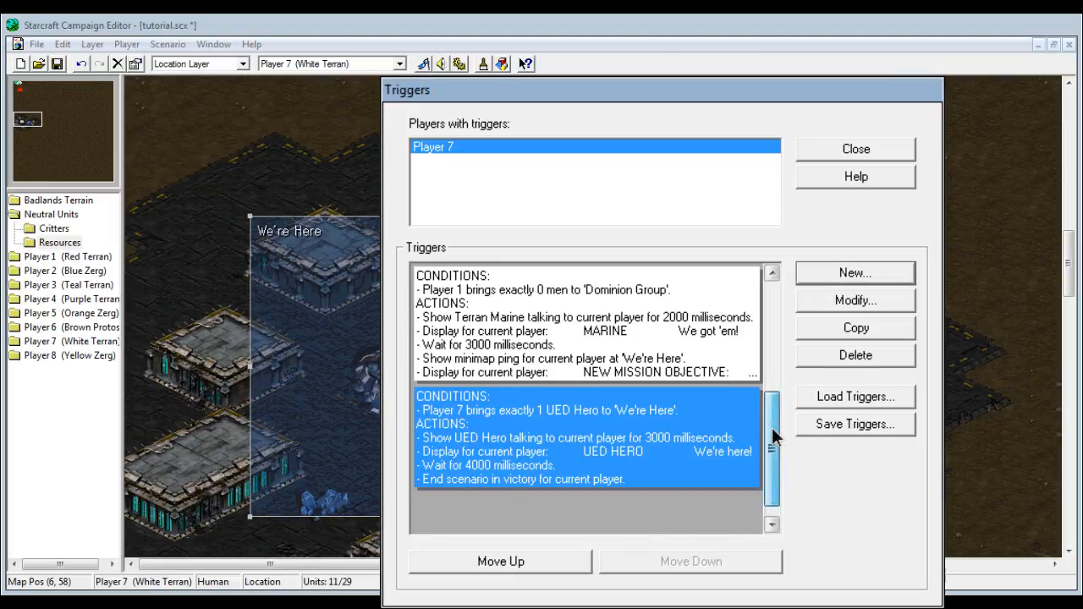
# - Review the conditions and actions of all Player 7 triggers, from the Dominion Group briefing to the We're Here victory
pyautogui.moveTo(771, 427); pyautogui.dragTo(790, 282)
pyautogui.moveTo(782, 378); pyautogui.dragTo(777, 302)
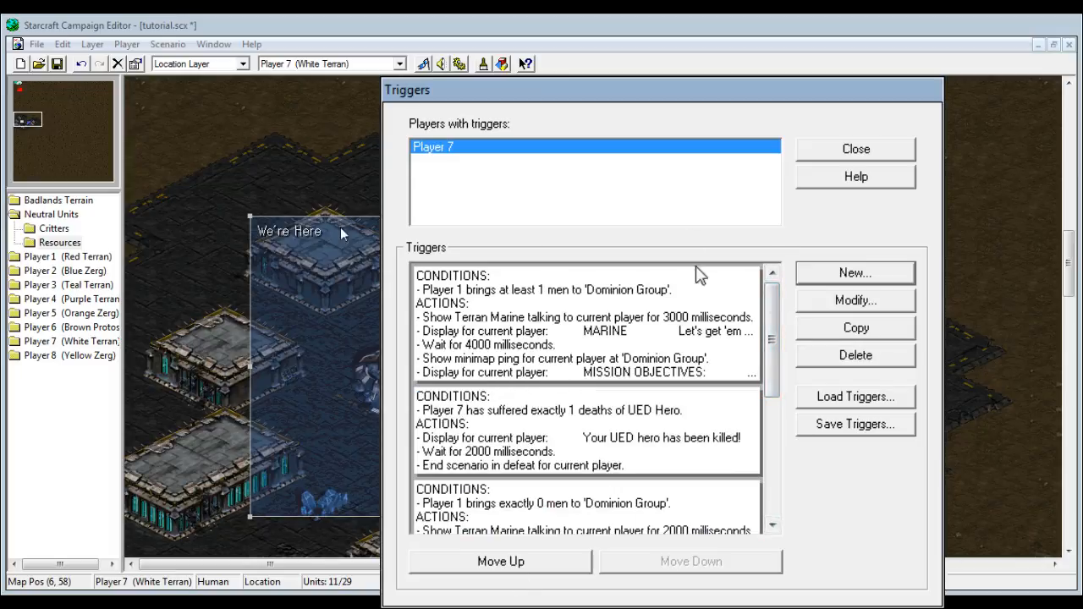
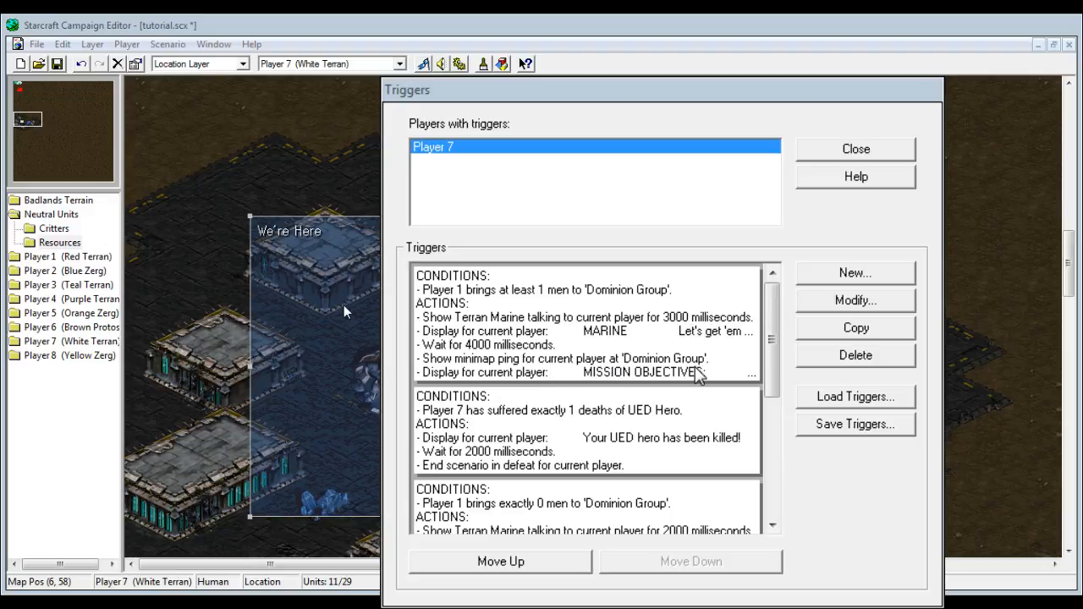
pyautogui.click(568, 423)
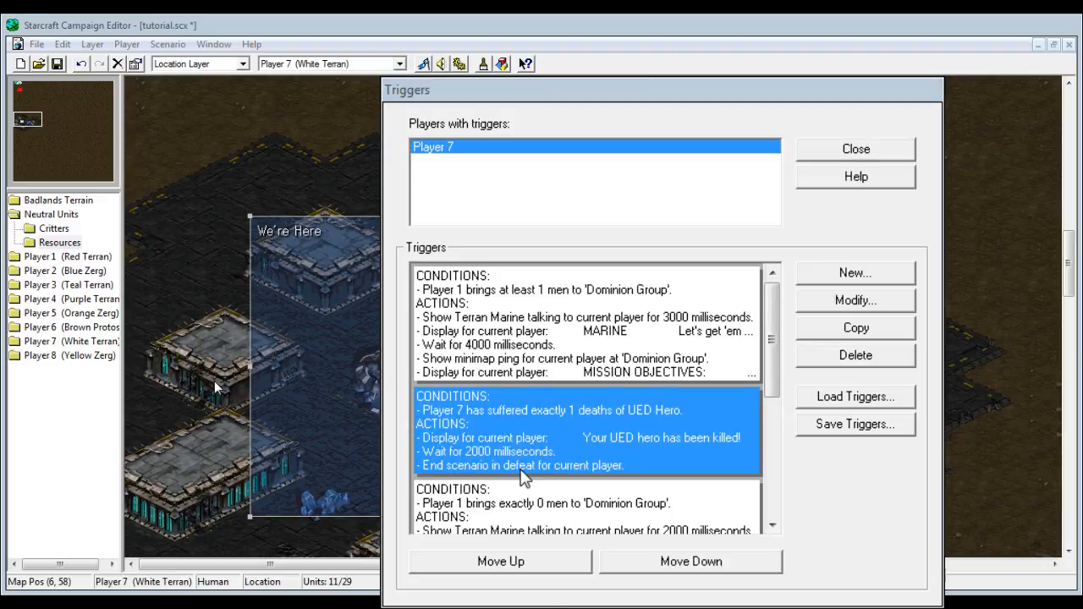
pyautogui.moveTo(772, 339); pyautogui.dragTo(773, 401)
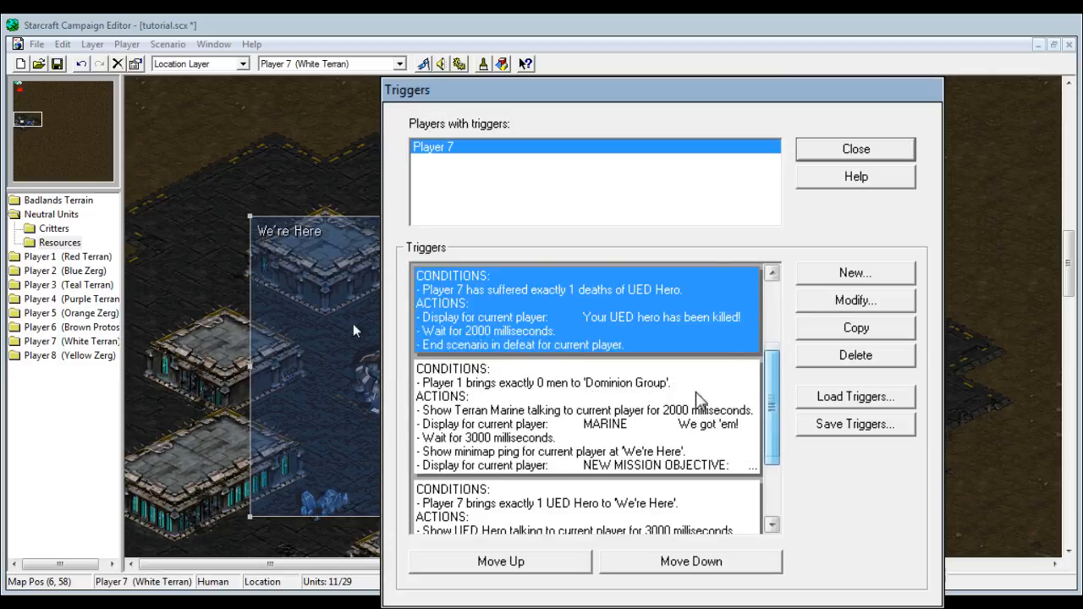
pyautogui.click(584, 406)
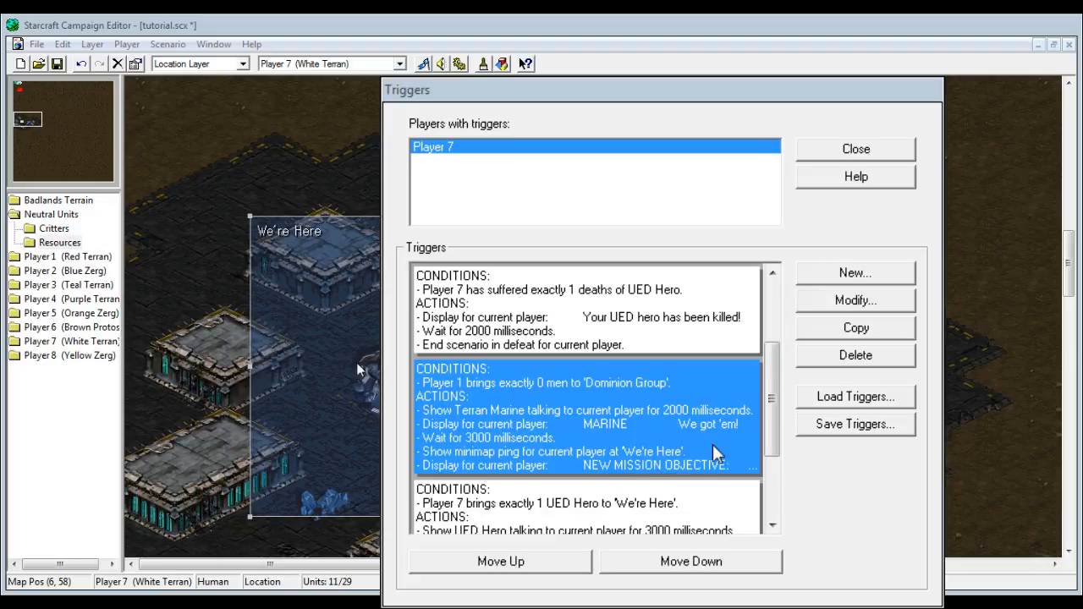
pyautogui.scroll(-1, 768, 453)
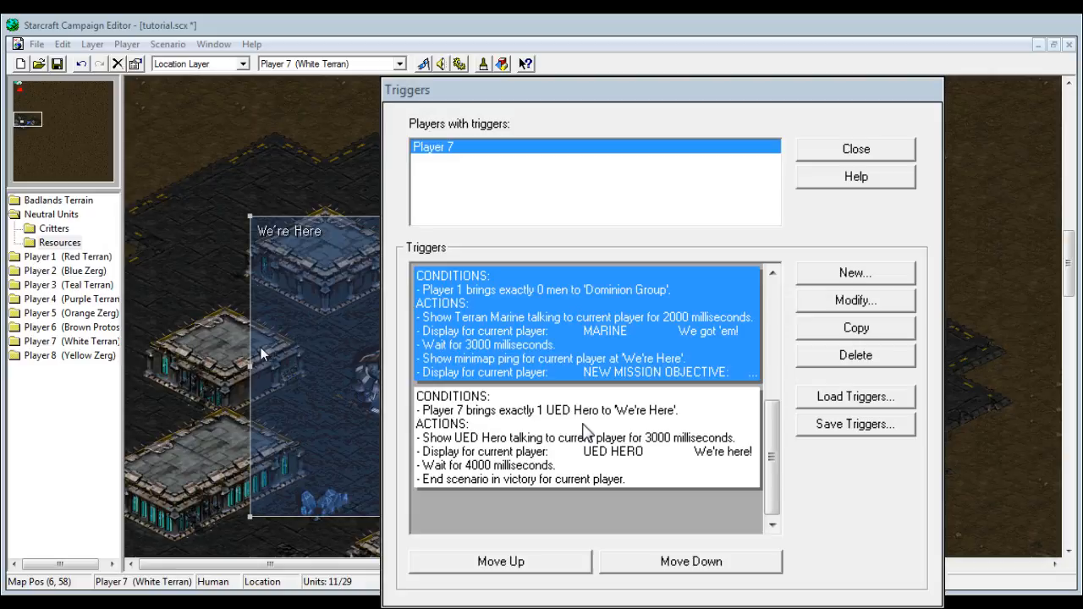
pyautogui.moveTo(771, 422); pyautogui.dragTo(783, 317)
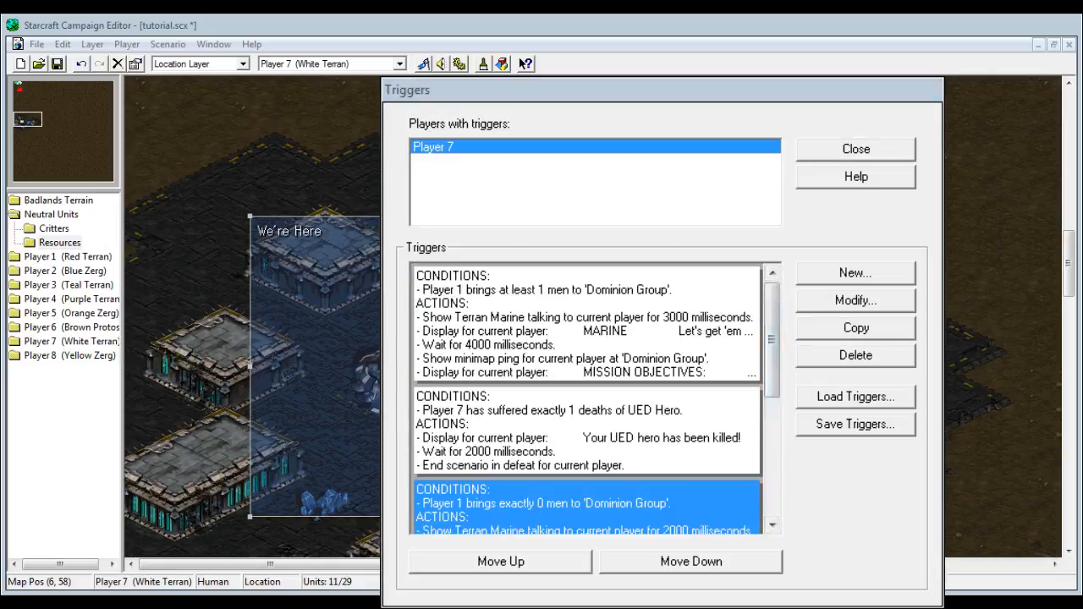
pyautogui.click(608, 419)
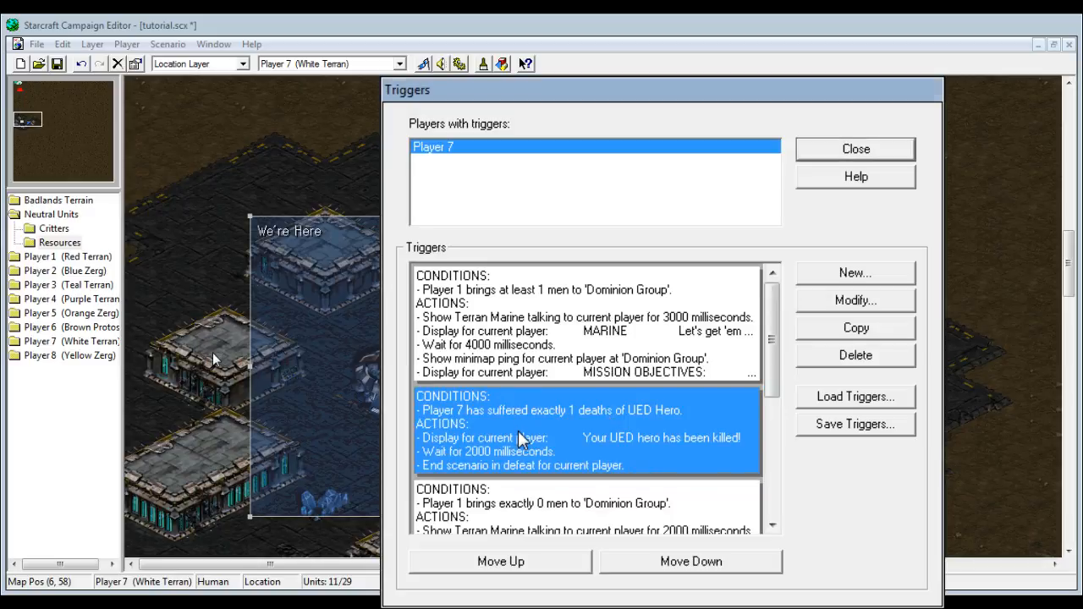
# - Reopen the UED Hero death trigger and start a Set Next Scenario action for it
pyautogui.doubleClick(520, 433)
pyautogui.click(759, 160)
pyautogui.doubleClick(795, 224)
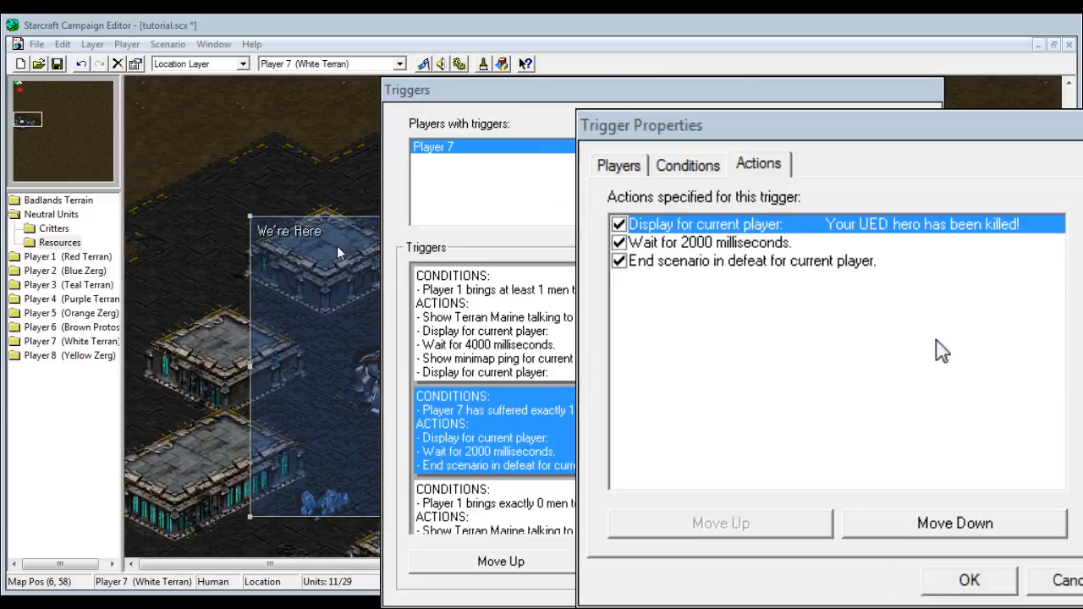
pyautogui.click(1081, 269)
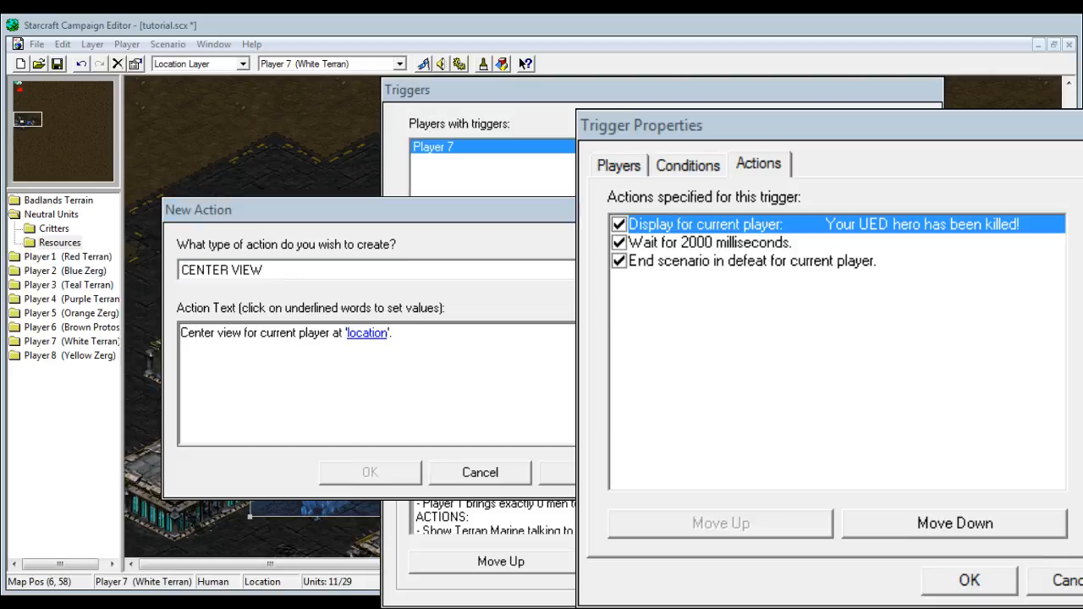
pyautogui.click(329, 269)
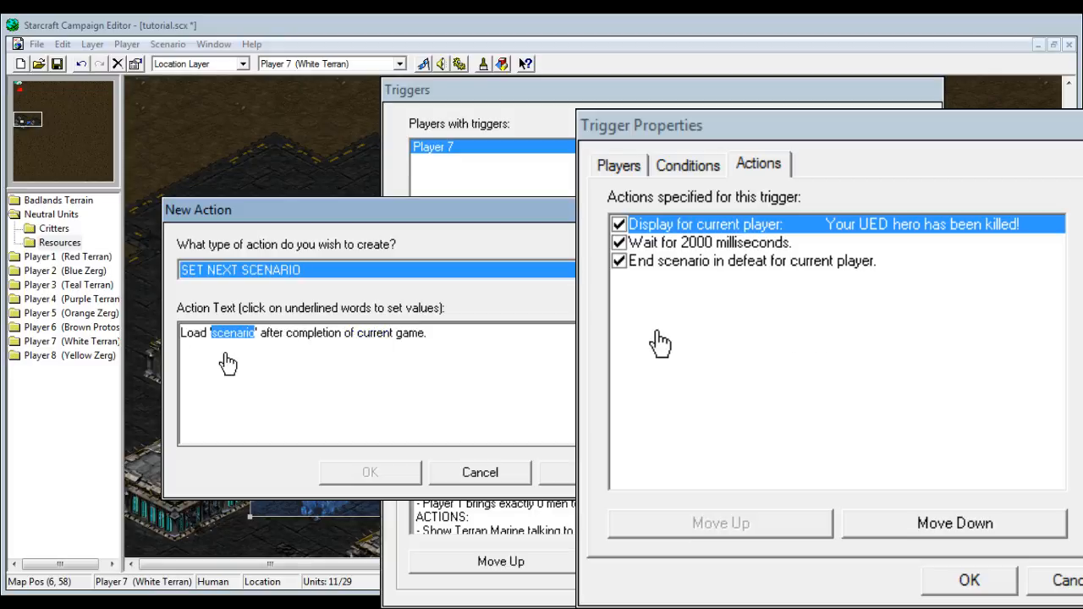
# - Choose tutorial.scx from the mymaps folder as the scenario to load after the game, and finish the defeat trigger
pyautogui.click(228, 337)
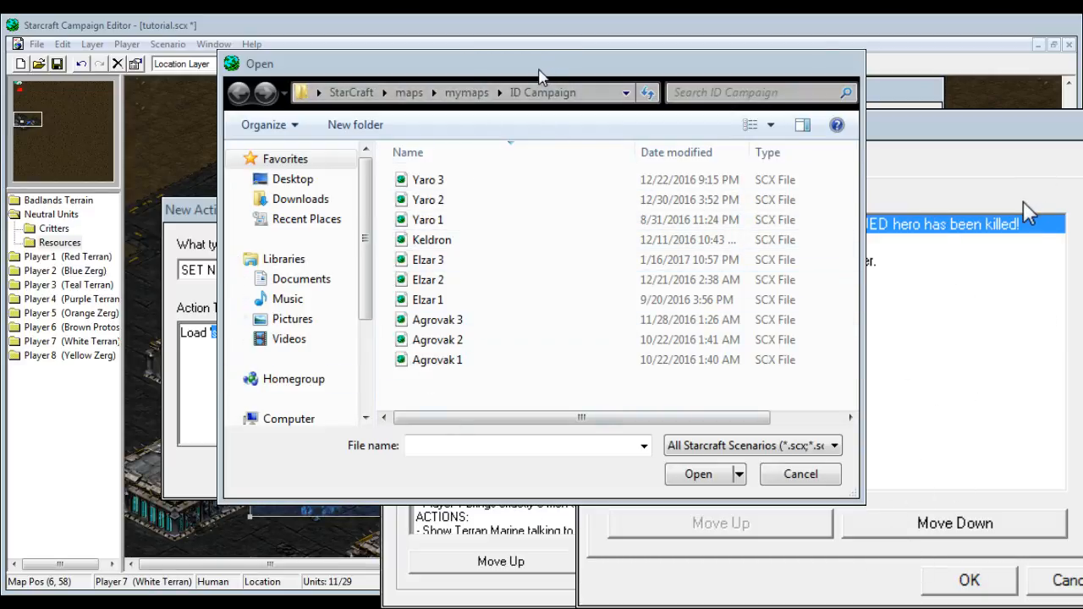
pyautogui.click(466, 92)
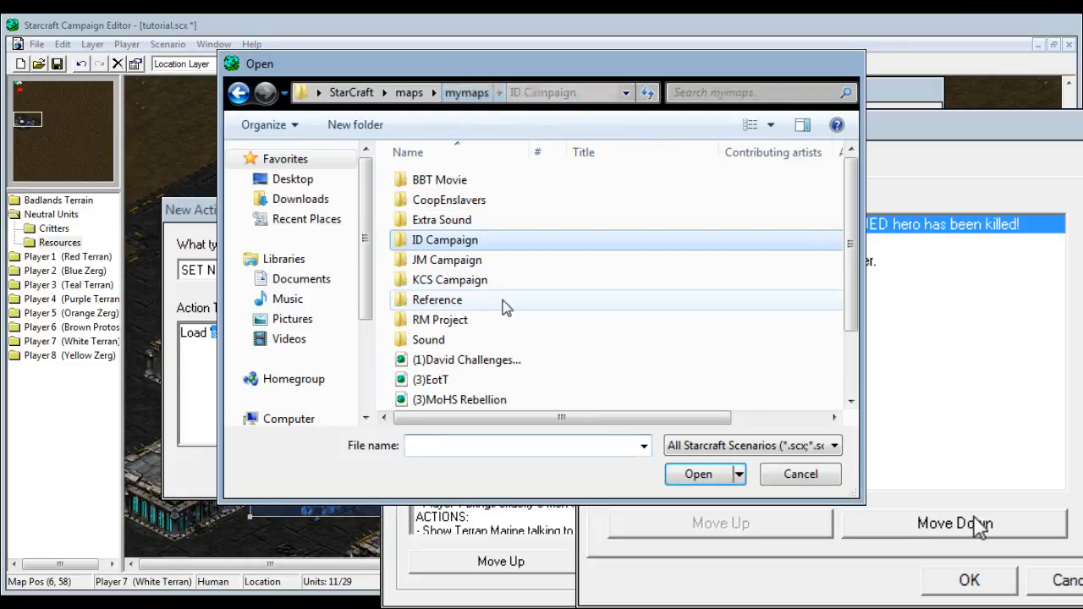
pyautogui.click(463, 359)
pyautogui.scroll(-2, 461, 385)
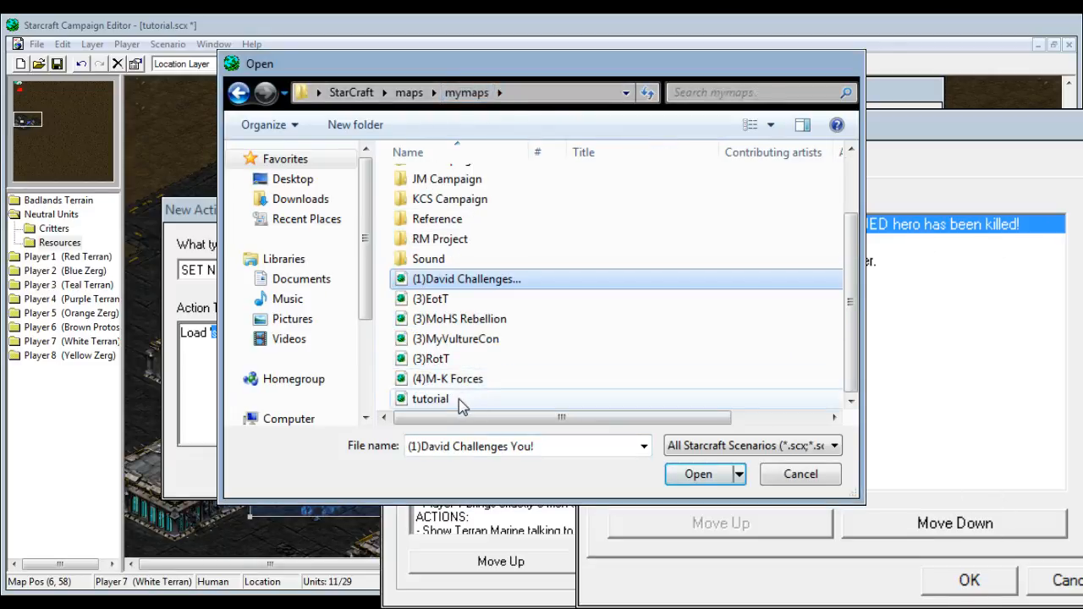
pyautogui.doubleClick(451, 402)
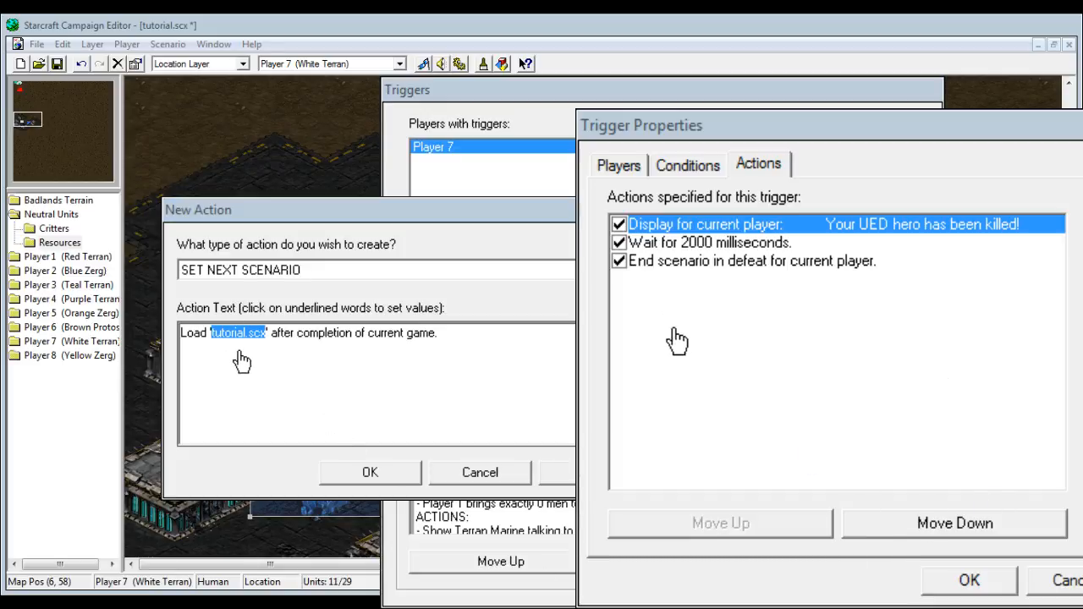
pyautogui.click(369, 474)
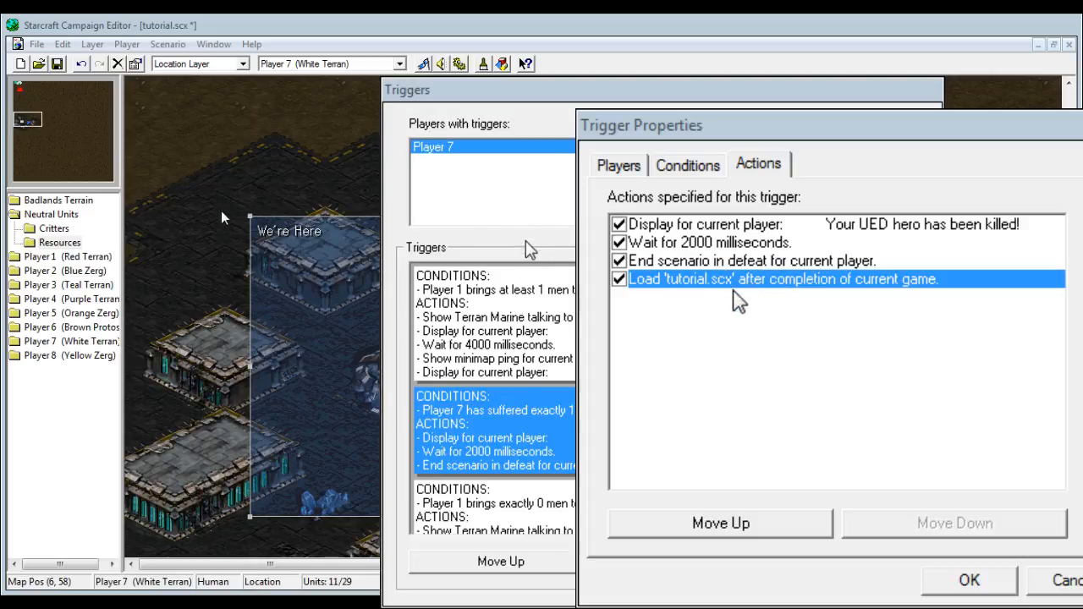
pyautogui.click(969, 583)
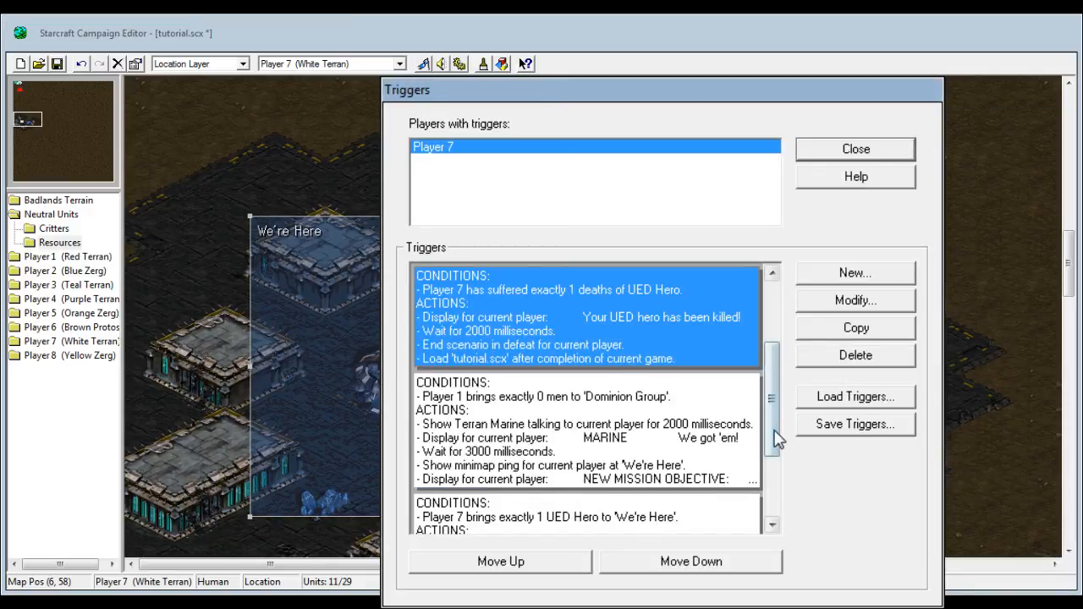
# - Finish checking the We're Here victory trigger, then close the trigger list and save the map
pyautogui.scroll(-3, 686, 502)
pyautogui.click(554, 476)
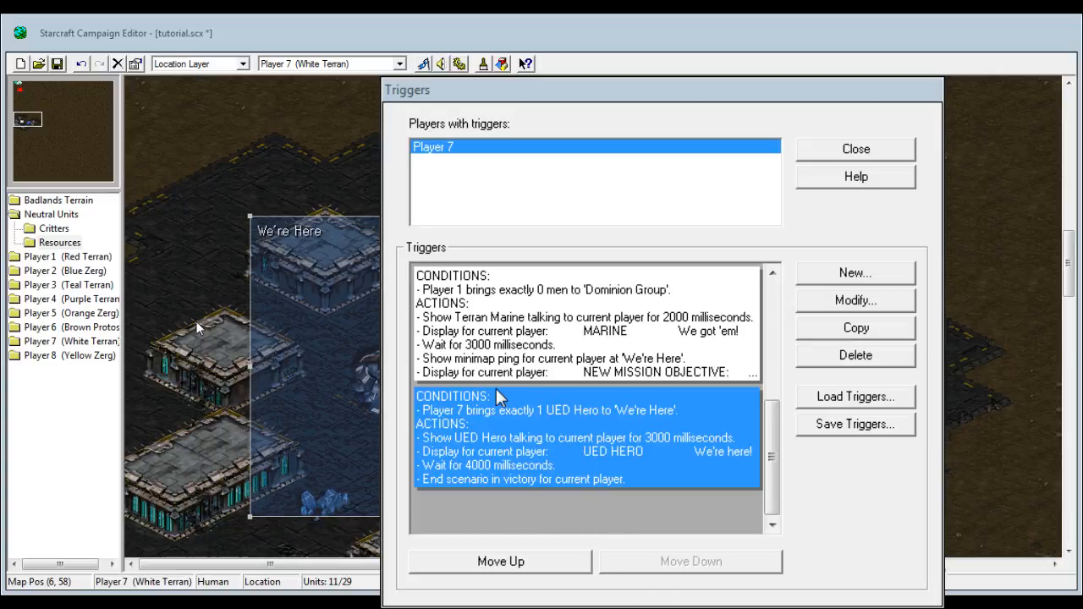
pyautogui.moveTo(773, 415)
pyautogui.mouseDown()
pyautogui.moveTo(736, 362)
pyautogui.moveTo(772, 427)
pyautogui.mouseUp()
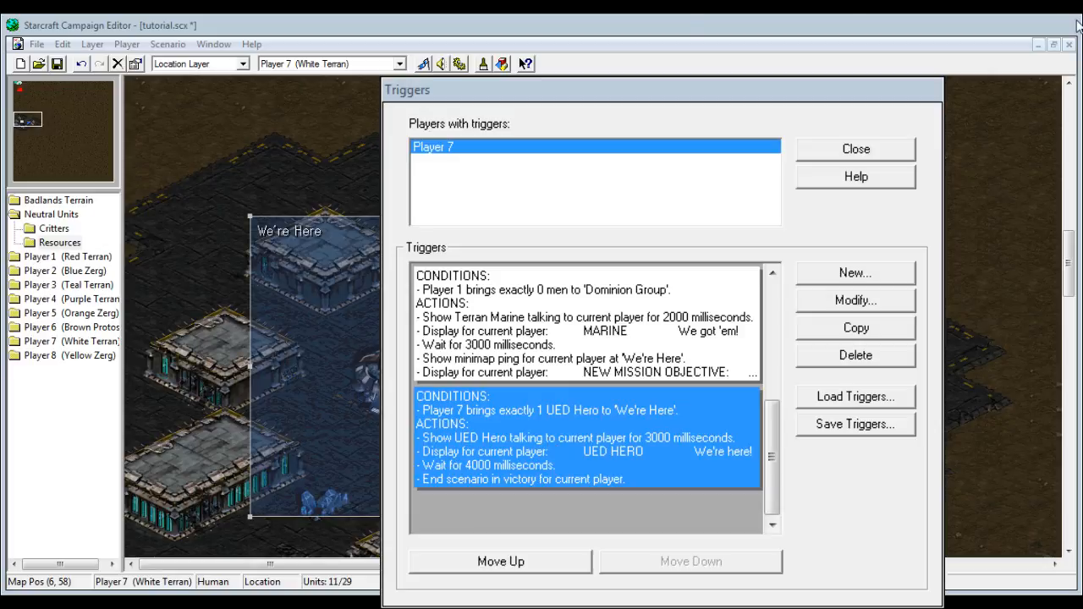
pyautogui.click(850, 151)
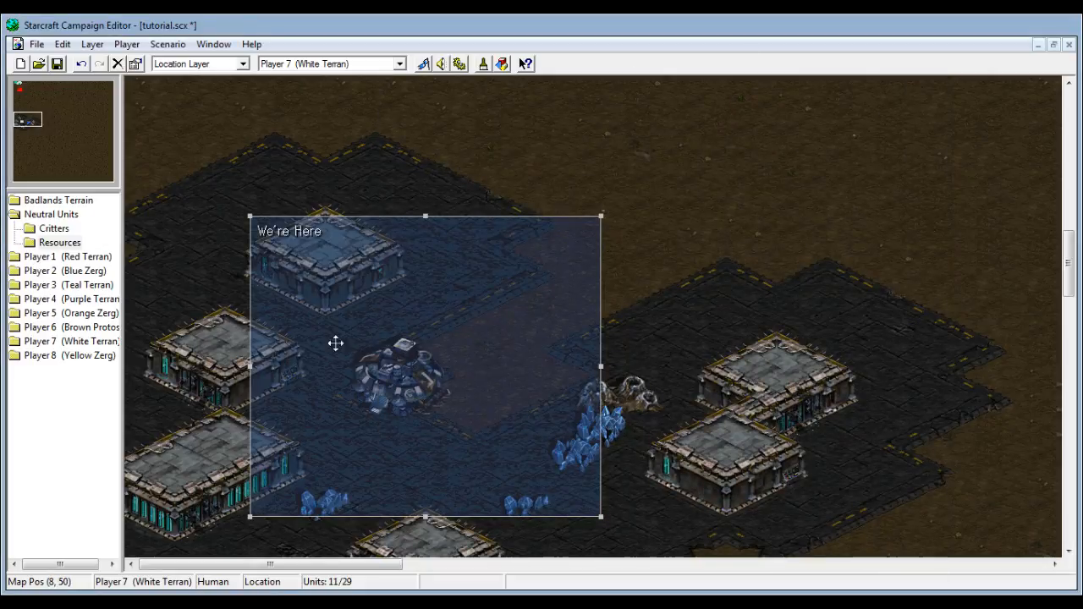
pyautogui.click(56, 64)
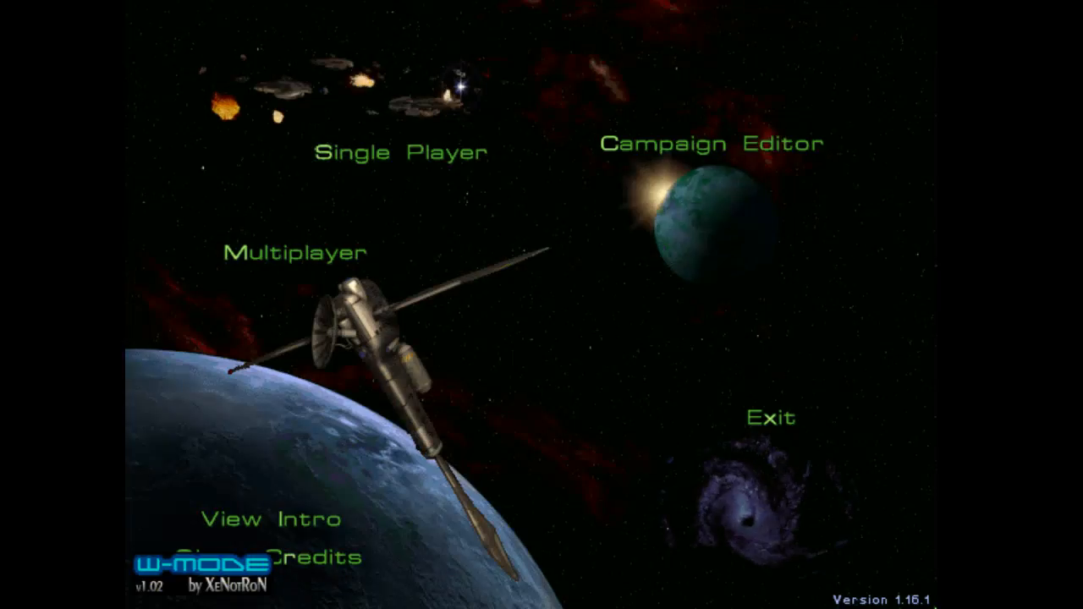
# - Switch to StarCraft and open the custom game setup for a single-player Brood War game
pyautogui.click(400, 152)
pyautogui.click(520, 281)
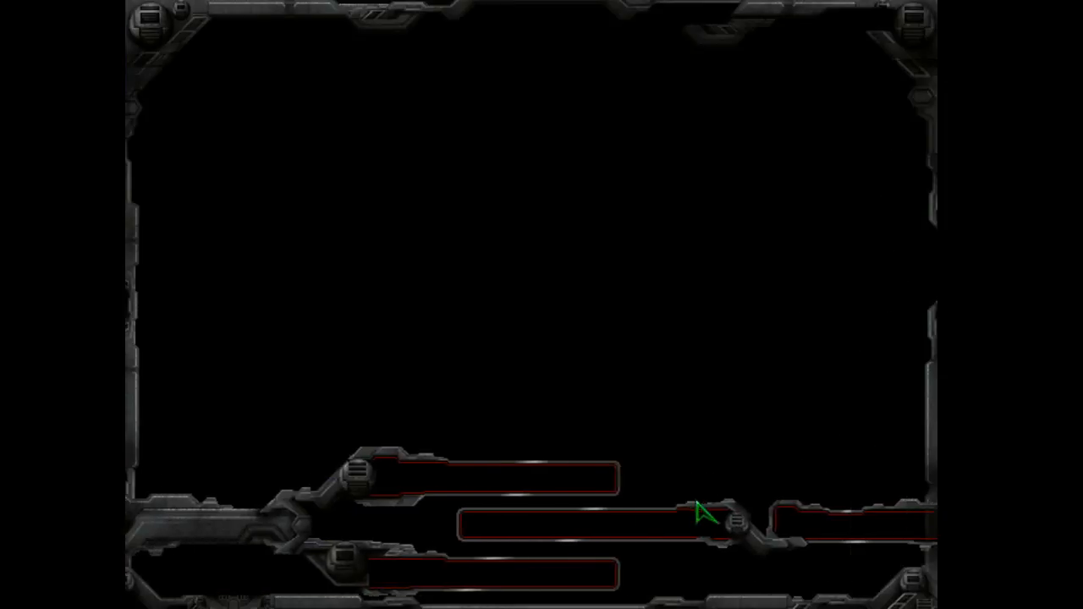
pyautogui.click(696, 510)
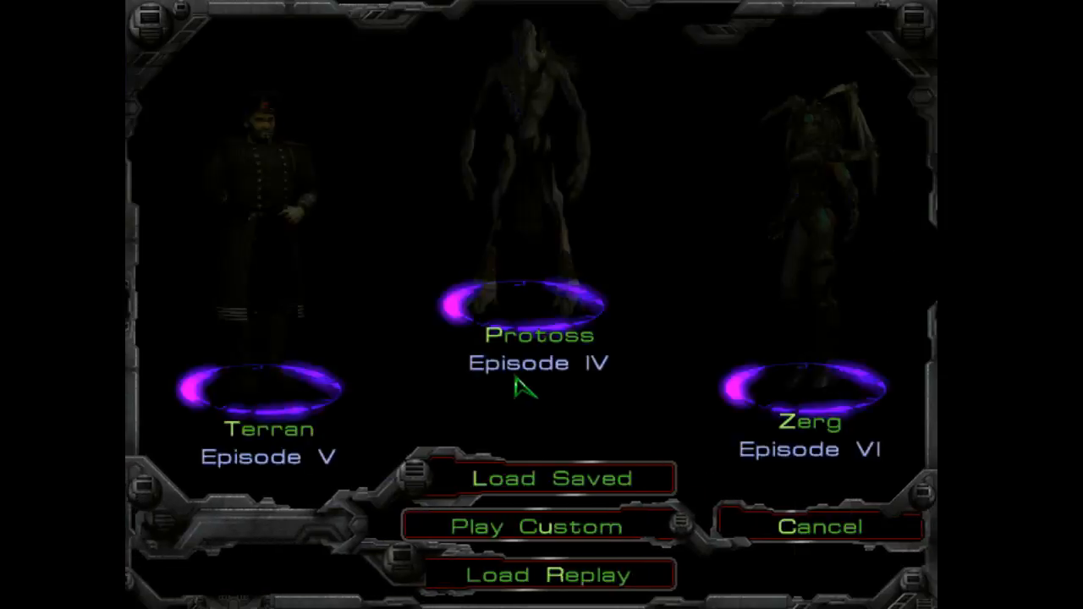
pyautogui.press('u')
pyautogui.scroll(-1, 365, 239)
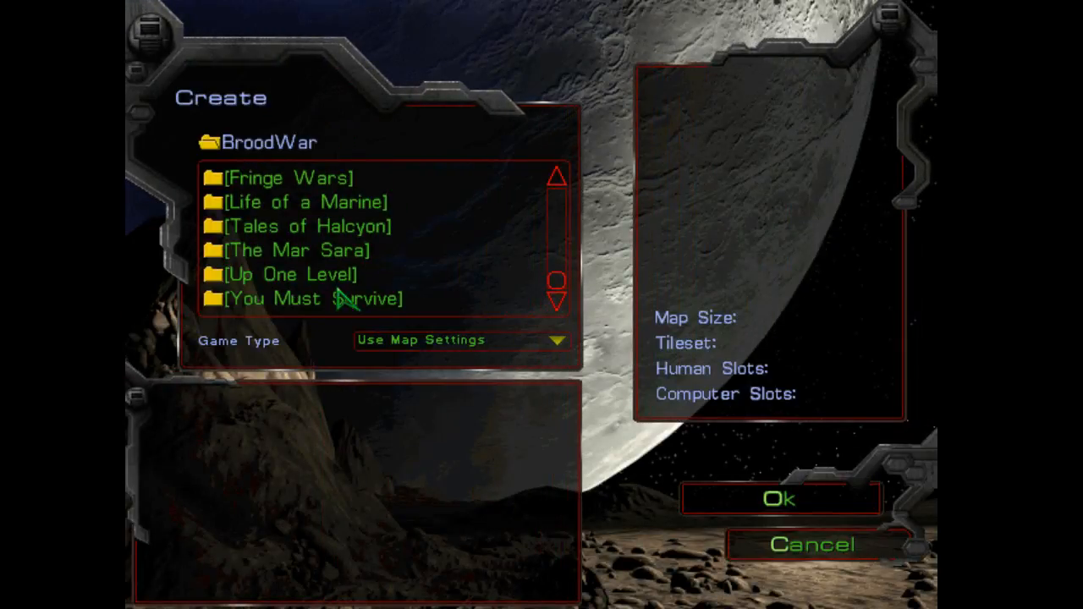
# - Select tutorial.scx from the mymaps folder and start it with Use Map Settings
pyautogui.click(336, 289)
pyautogui.doubleClick(331, 278)
pyautogui.click(283, 248)
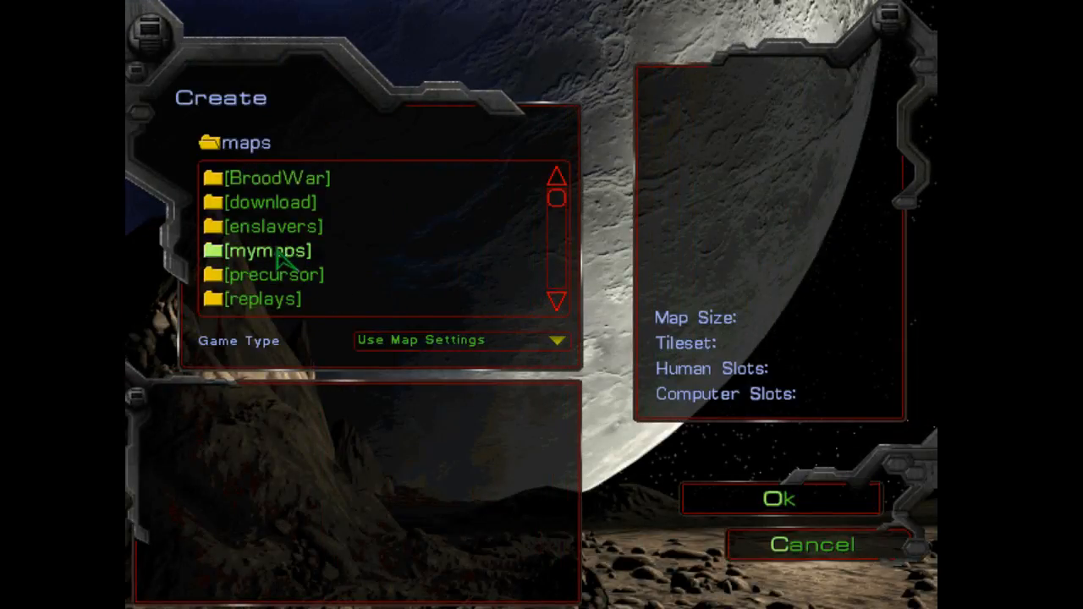
pyautogui.doubleClick(283, 250)
pyautogui.scroll(-6, 363, 283)
pyautogui.click(319, 301)
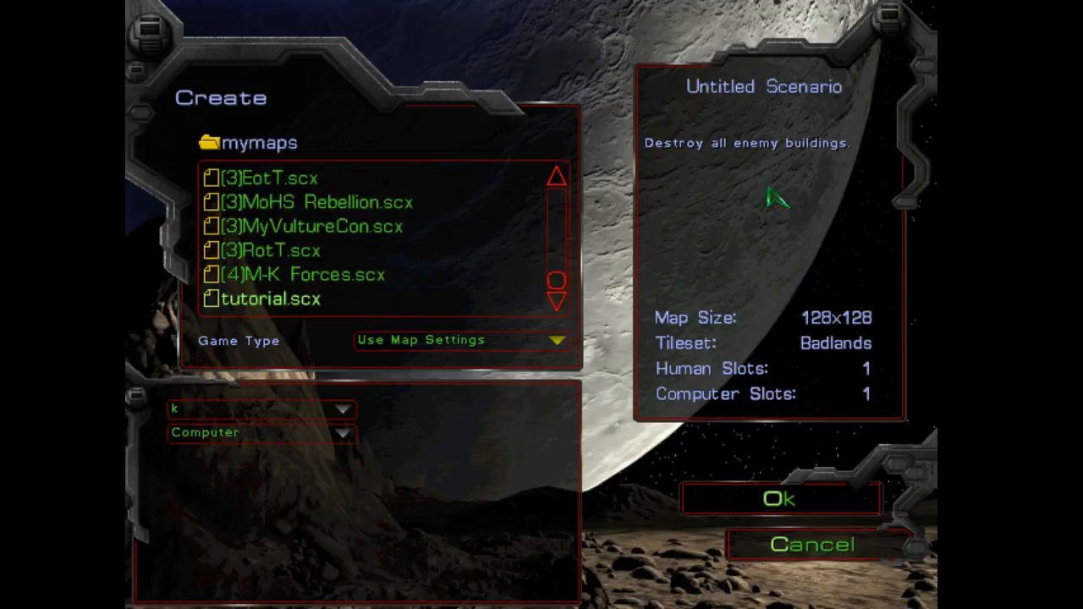
pyautogui.click(703, 504)
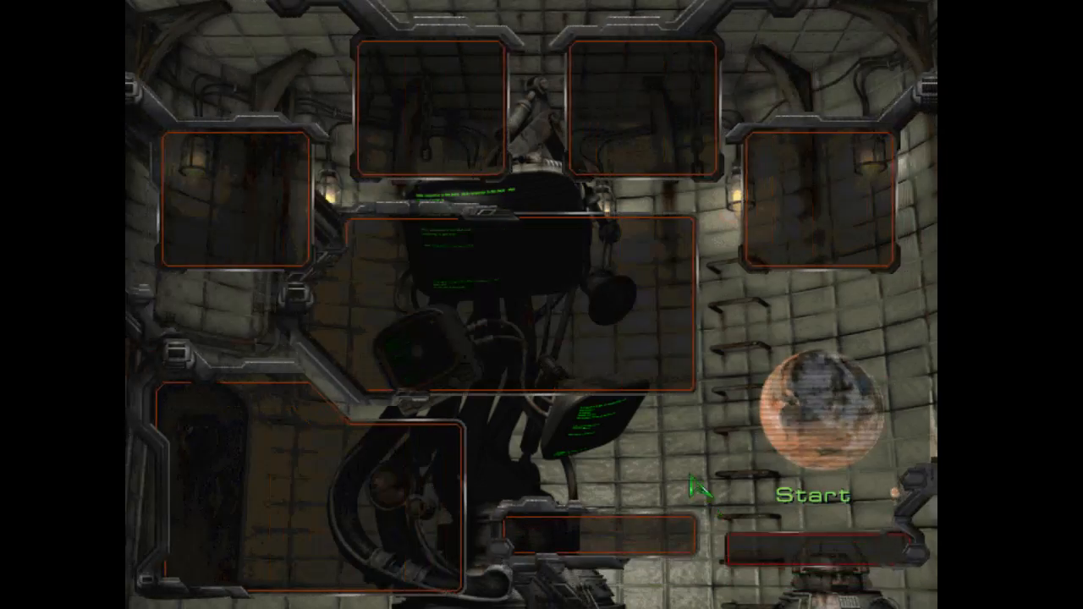
pyautogui.click(785, 388)
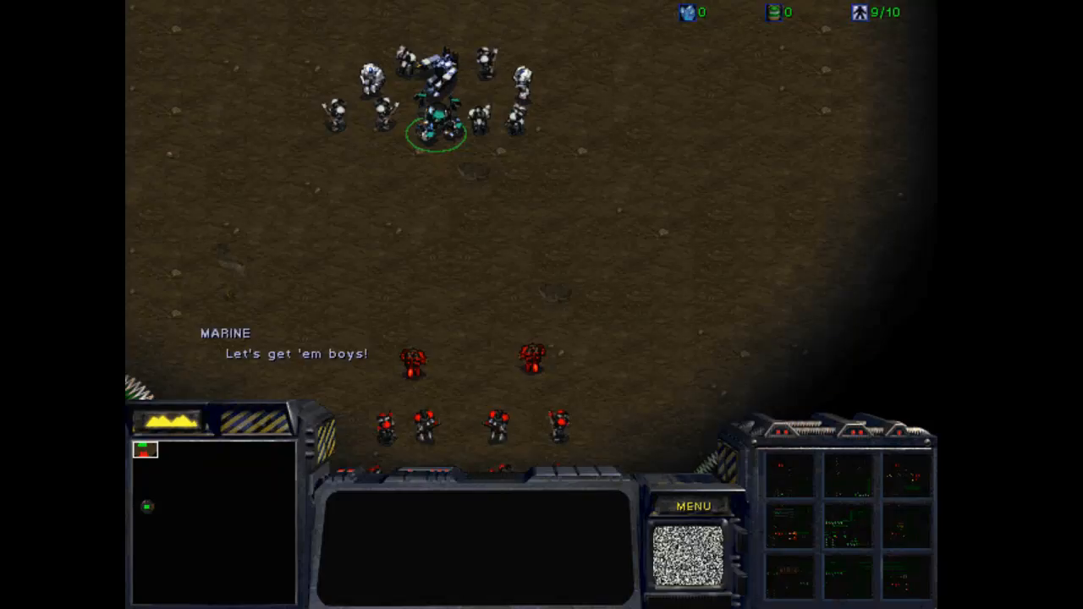
# - Test the opening battle by sending the UED troops against the Dominion group while the UED Hero takes fire
pyautogui.moveTo(288, 34); pyautogui.dragTo(785, 275)
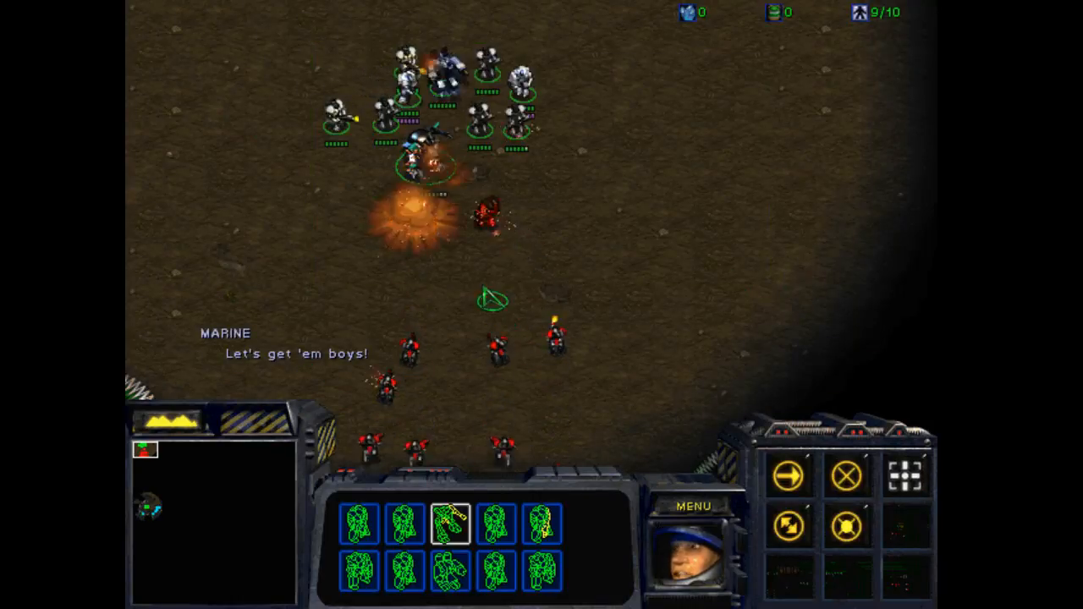
pyautogui.click(428, 162)
pyautogui.click(507, 111)
pyautogui.click(513, 93)
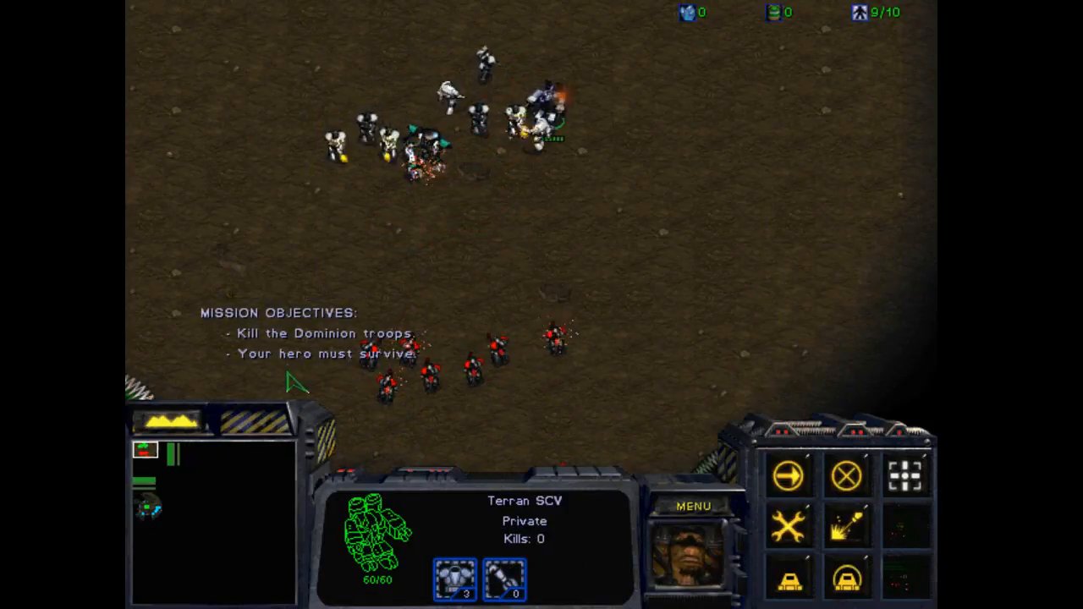
pyautogui.click(498, 352)
pyautogui.moveTo(218, 39); pyautogui.dragTo(609, 305)
pyautogui.click(424, 152)
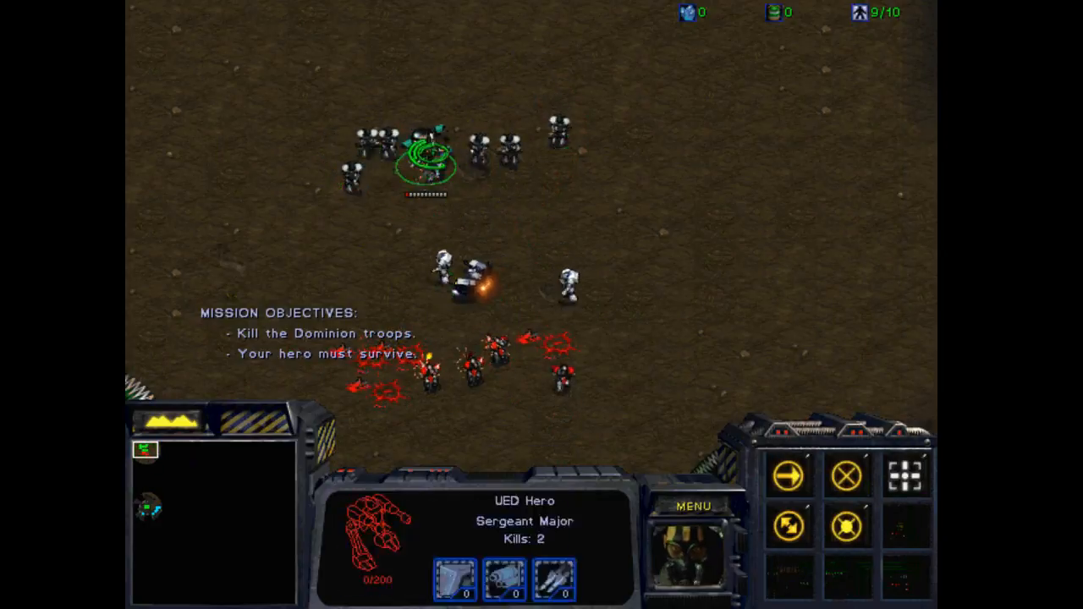
# - Let the hero-death defeat play out, then accept the defeat message and score screen to load the next scenario
pyautogui.moveTo(229, 83); pyautogui.dragTo(745, 355)
pyautogui.moveTo(205, 326); pyautogui.dragTo(473, 387)
pyautogui.moveTo(515, 315); pyautogui.dragTo(361, 108)
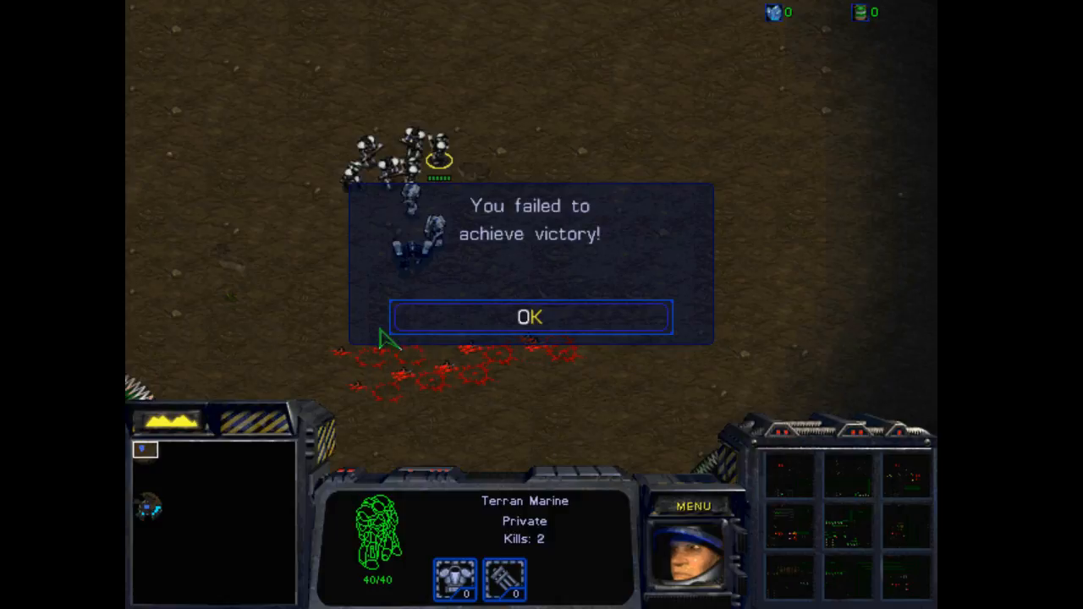
pyautogui.click(540, 330)
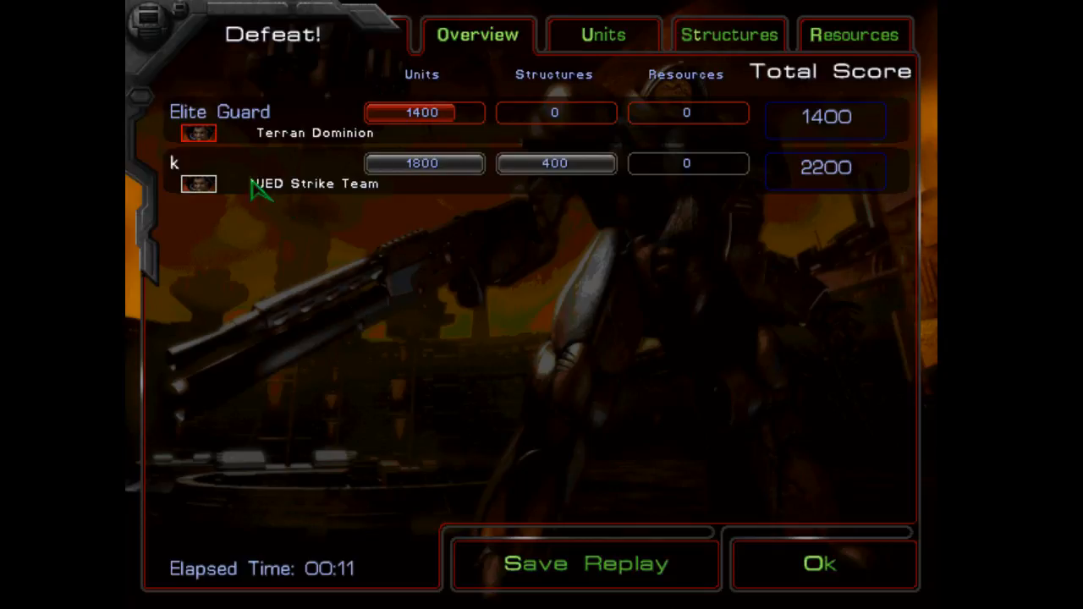
pyautogui.click(817, 560)
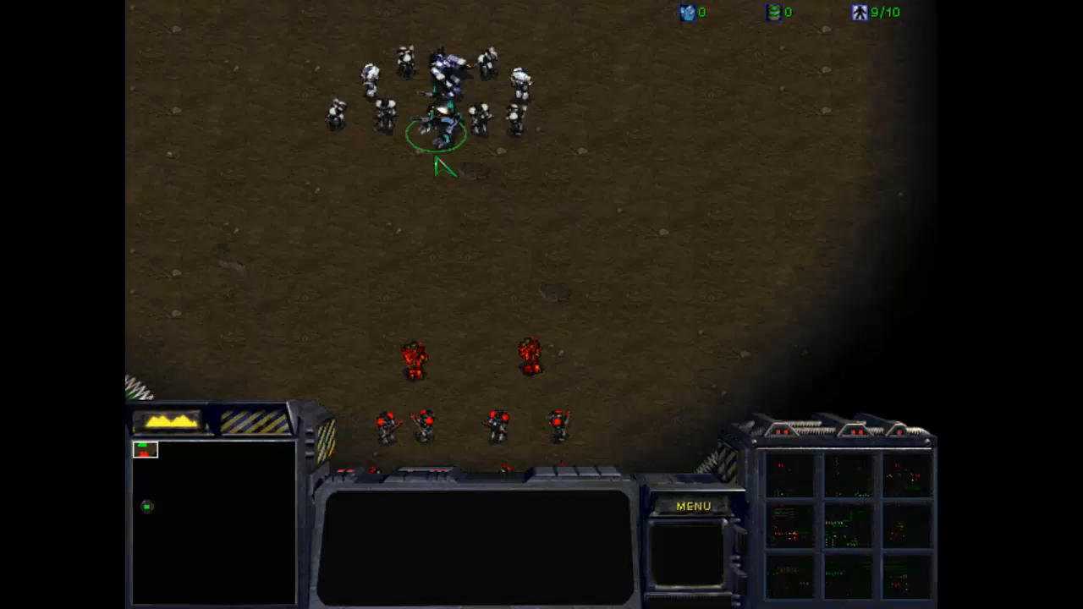
# - Select the UED squad in the restarted mission, pull the damaged UED Hero back and give it an attack order
pyautogui.click(431, 128)
pyautogui.moveTo(322, 34); pyautogui.dragTo(541, 266)
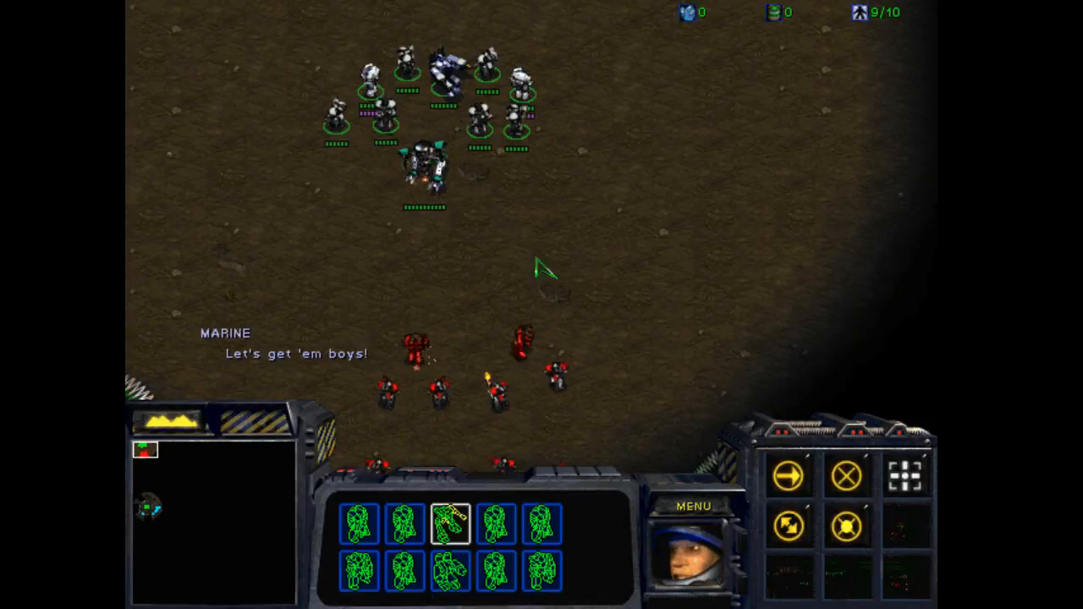
pyautogui.click(423, 169)
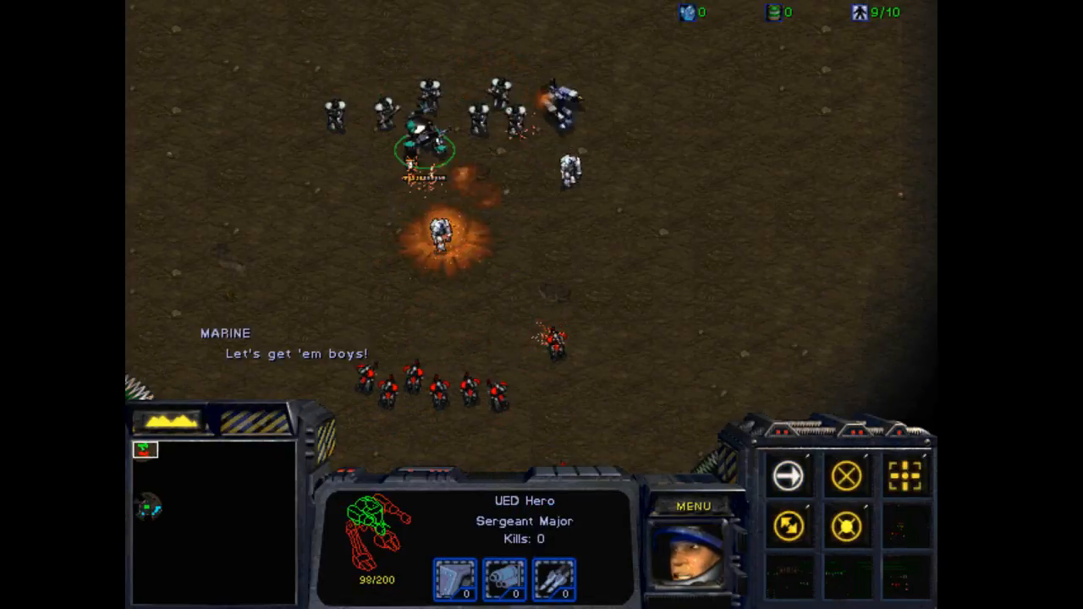
pyautogui.rightClick(370, 48)
pyautogui.press('a')
pyautogui.click(423, 228)
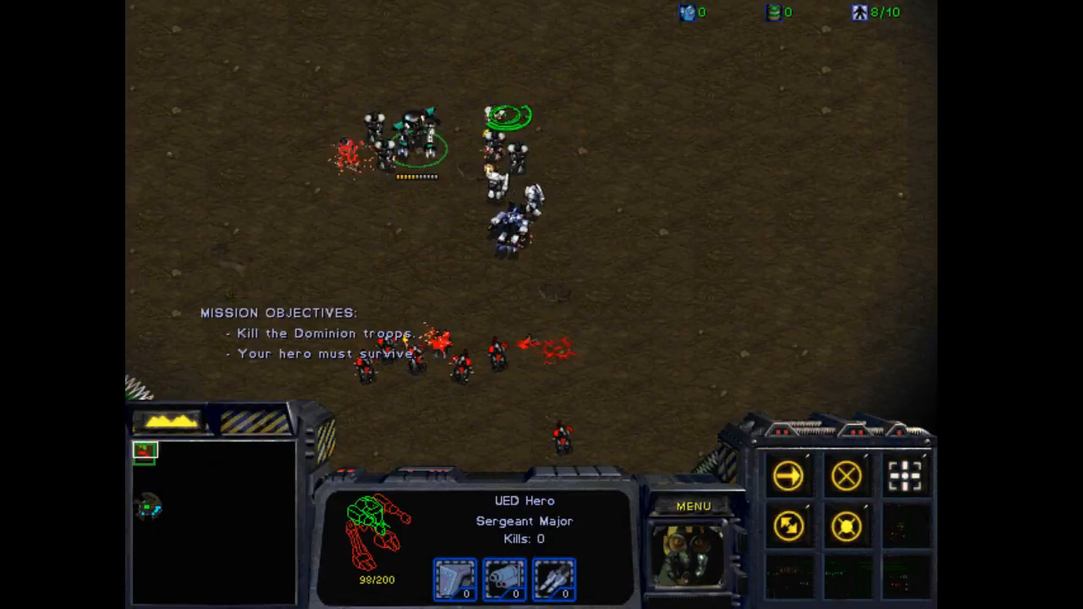
# - Regroup the surviving UED troops with the hero, finish off the Dominion group and advance southward
pyautogui.doubleClick(505, 115)
pyautogui.moveTo(397, 116); pyautogui.dragTo(594, 342)
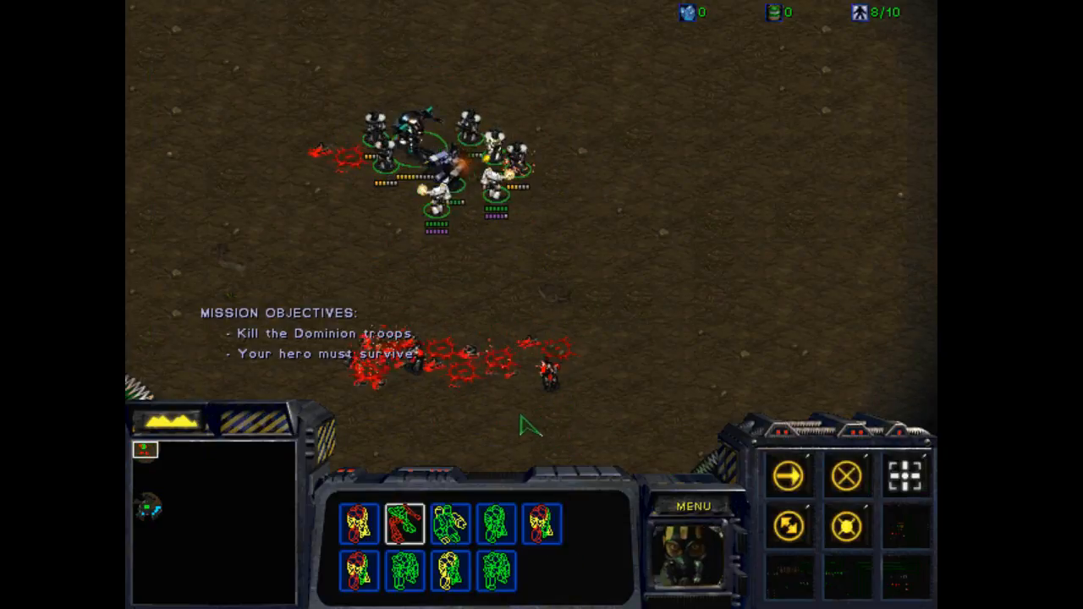
pyautogui.press('Down')
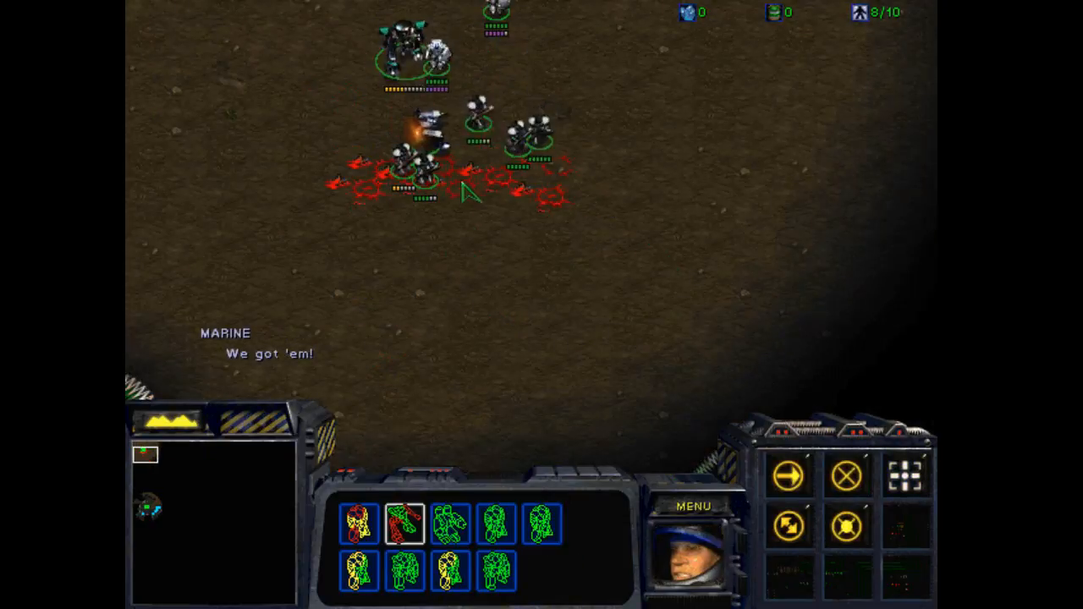
pyautogui.rightClick(469, 243)
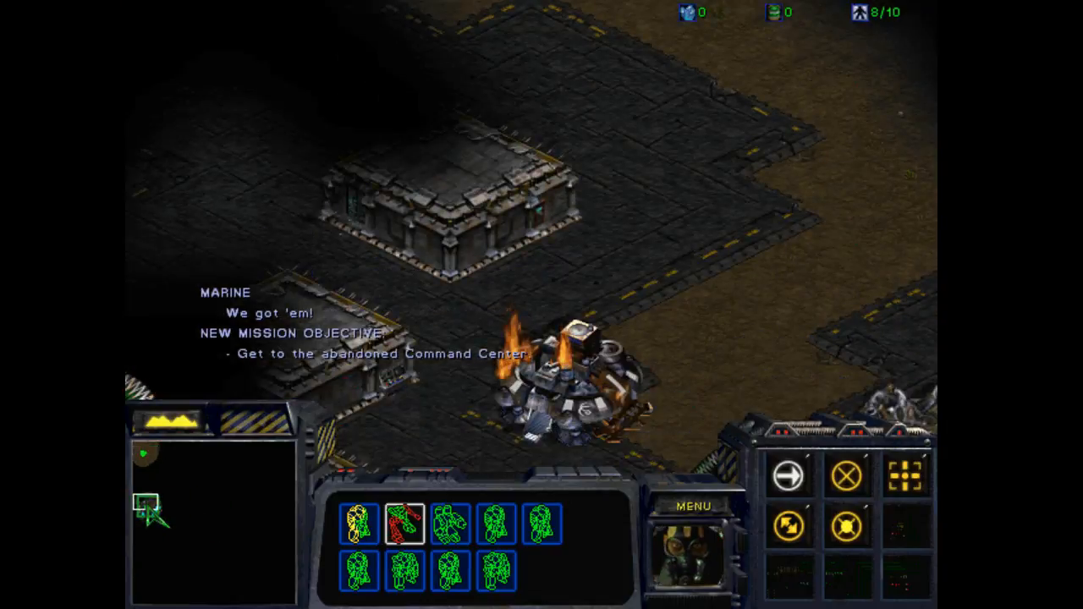
# - Order the squad to attack-move toward the abandoned Command Center
pyautogui.moveTo(254, 150)
pyautogui.mouseDown()
pyautogui.moveTo(870, 483)
pyautogui.moveTo(495, 189)
pyautogui.moveTo(525, 288)
pyautogui.mouseUp()
pyautogui.rightClick(592, 197)
pyautogui.press('a')
pyautogui.click(596, 193)
pyautogui.moveTo(522, 3)
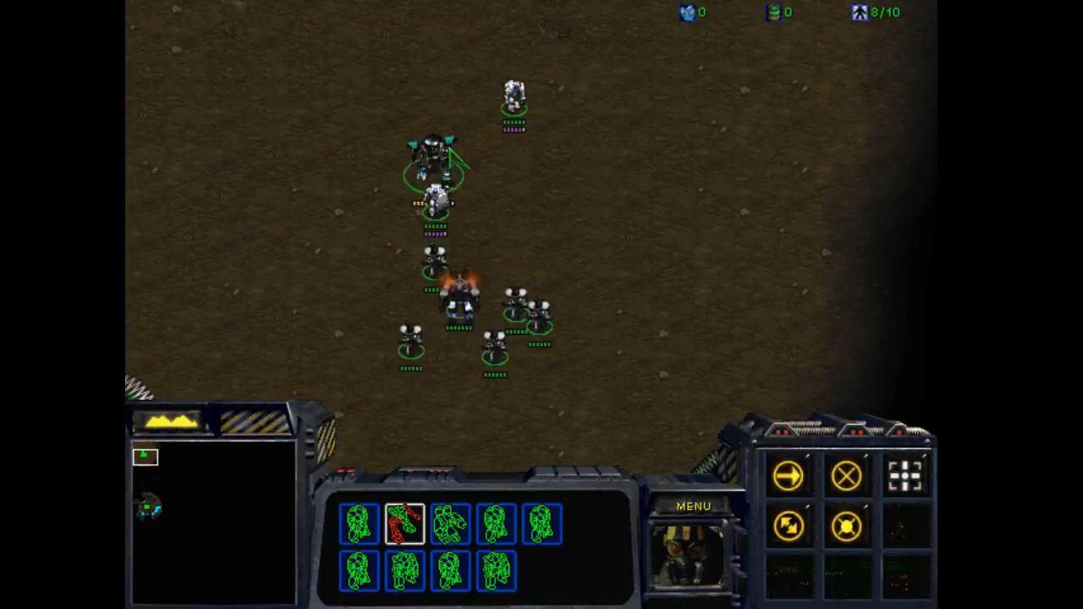
# - Select the UED Hero and check the Mission Objectives from the game menu
pyautogui.moveTo(443, 220); pyautogui.dragTo(401, 196)
pyautogui.press('F10')
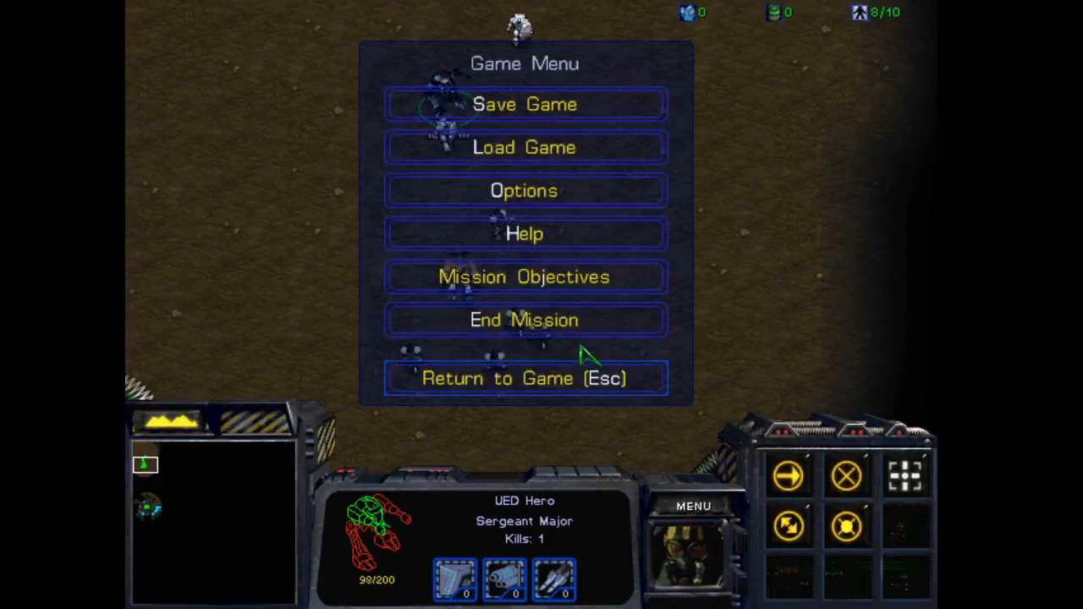
pyautogui.click(531, 275)
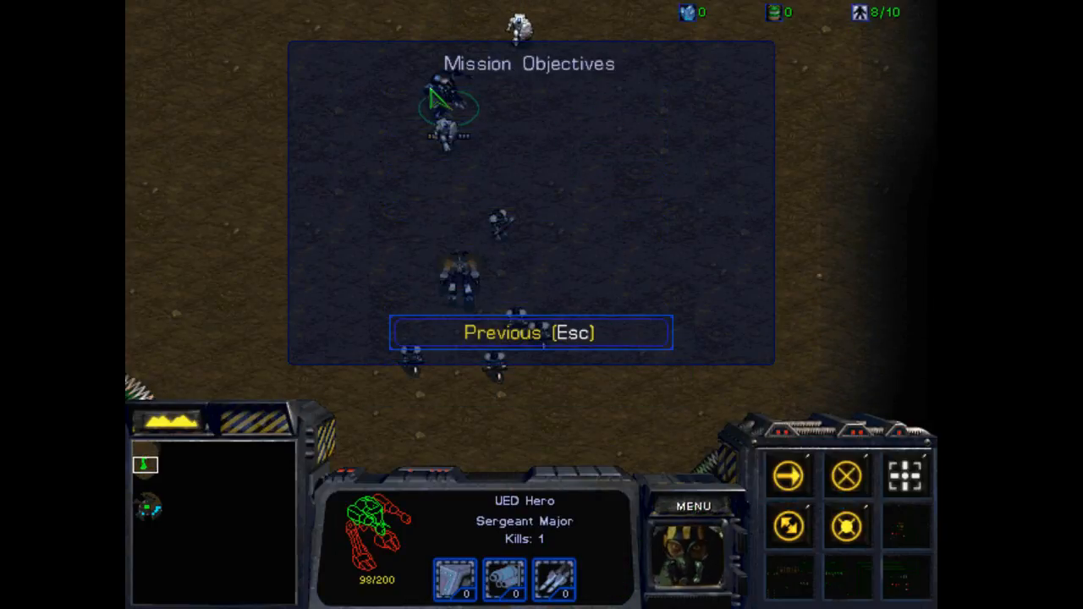
# - Close the mission objectives, select the whole UED squad and move it south toward the abandoned Command Center
pyautogui.press('Escape')
pyautogui.press('Escape')
pyautogui.moveTo(254, 56); pyautogui.dragTo(587, 271)
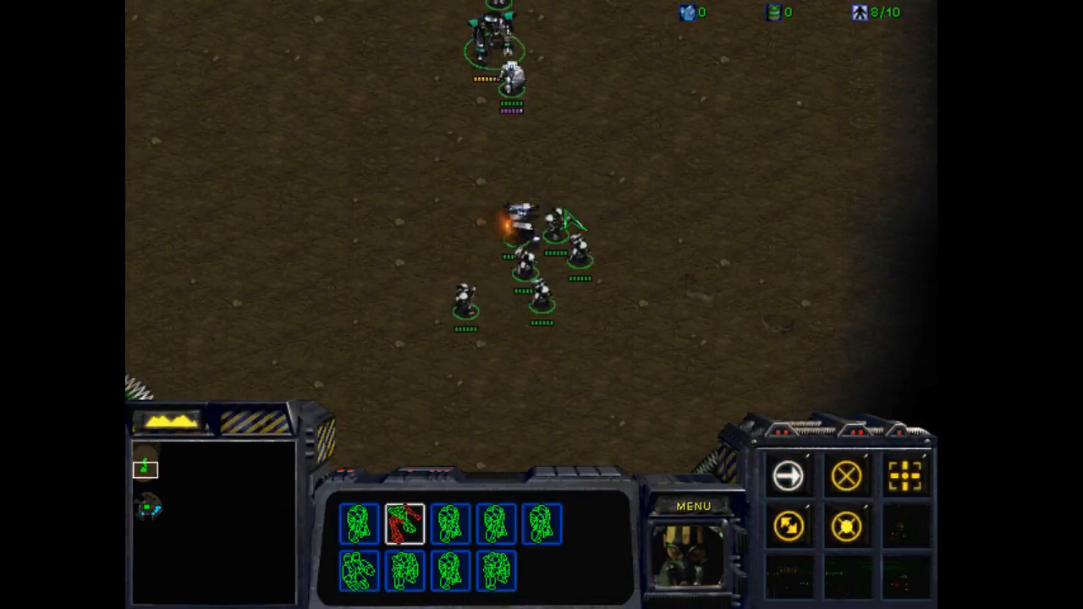
pyautogui.rightClick(442, 299)
pyautogui.press('Down')
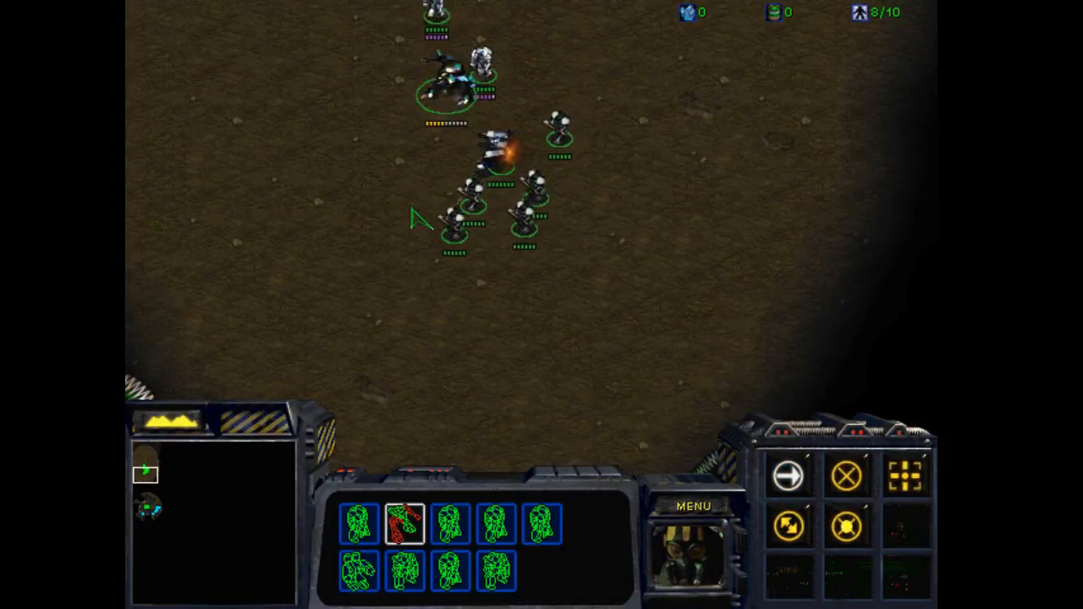
pyautogui.press('Down')
pyautogui.press('Down')
pyautogui.press('Up')
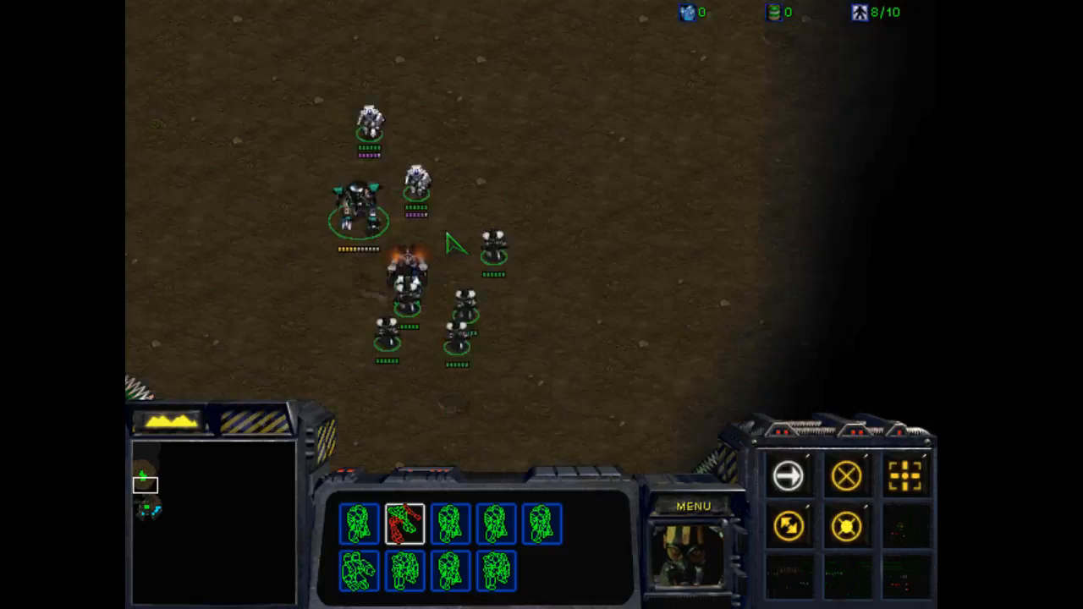
pyautogui.press('Down')
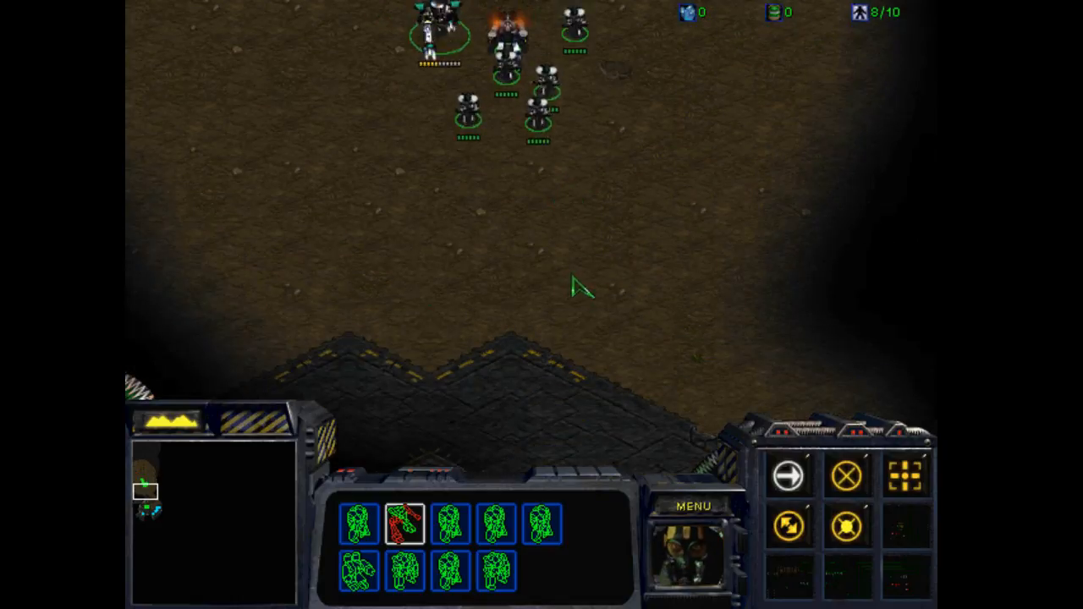
pyautogui.press('Down')
pyautogui.press('Right')
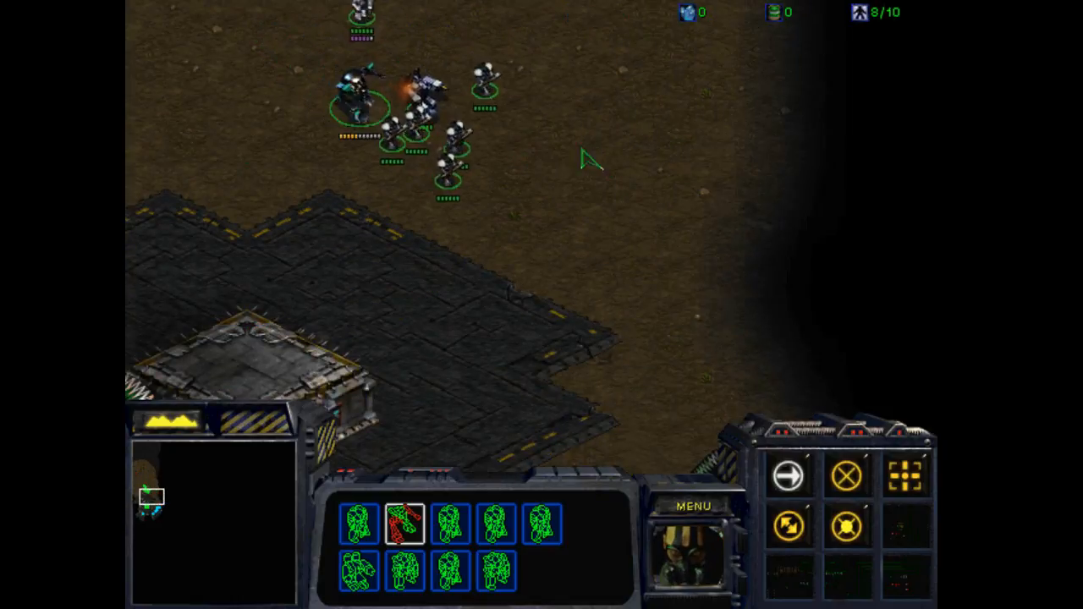
# - Select the UED Hero alone and send it ahead of the squad to the abandoned Command Center
pyautogui.press('Left')
pyautogui.click(520, 134)
pyautogui.press('Down')
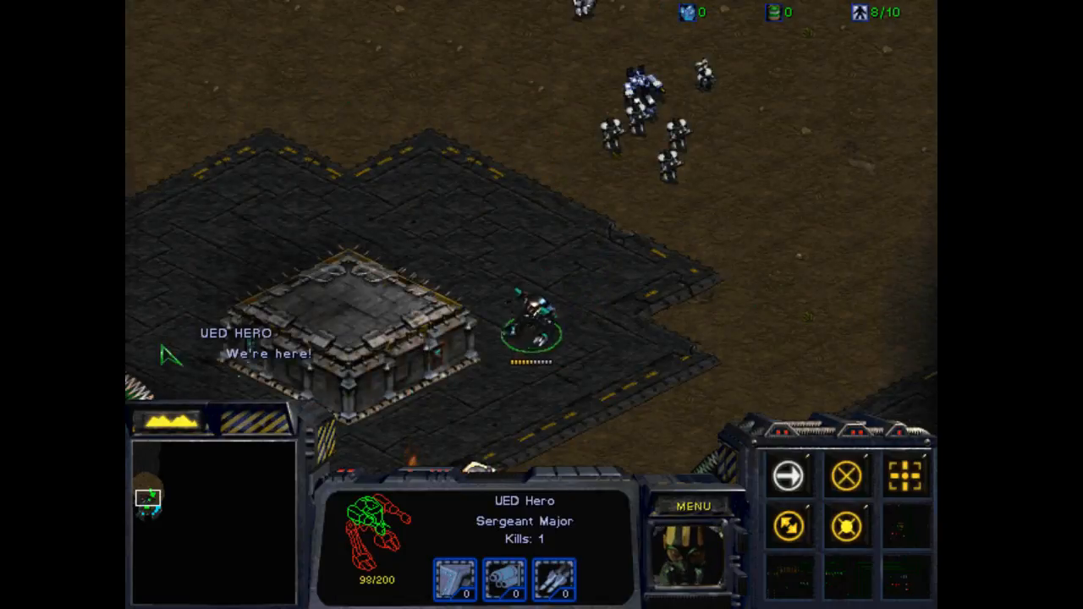
pyautogui.moveTo(168, 302); pyautogui.dragTo(389, 397)
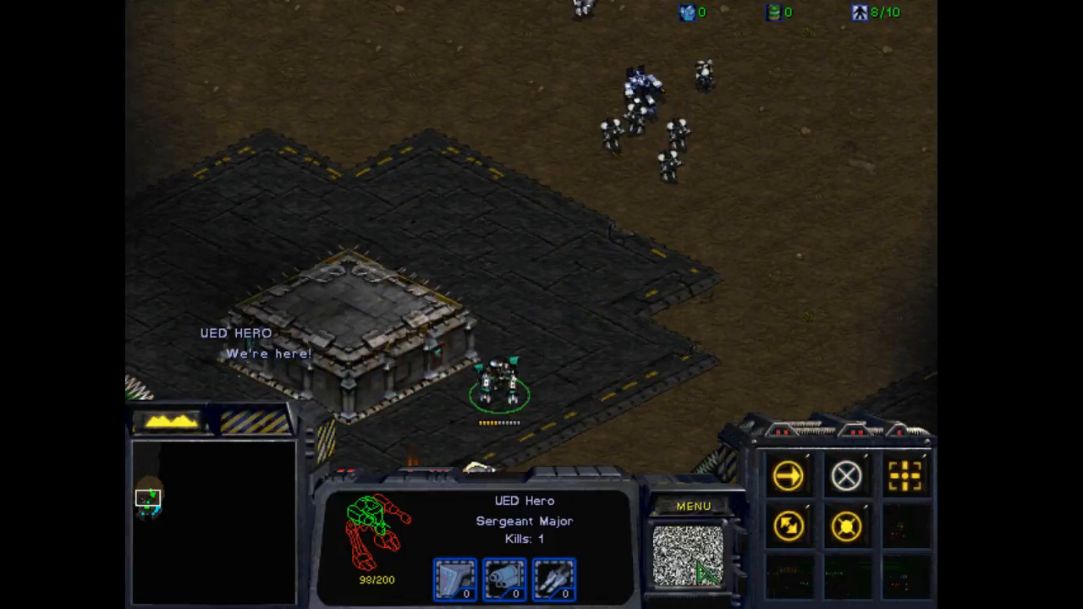
# - Select the remaining UED troops and order them south to join the hero
pyautogui.press('Up')
pyautogui.moveTo(481, 90); pyautogui.dragTo(731, 347)
pyautogui.rightClick(597, 418)
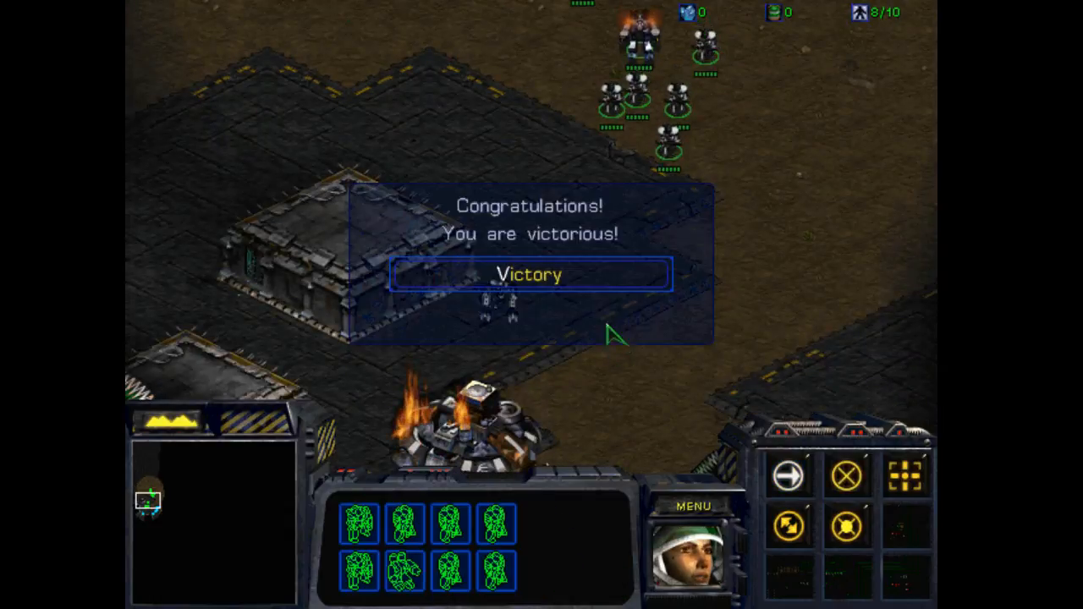
# - Accept the mission victory and leave the score screen without saving a replay
pyautogui.click(558, 280)
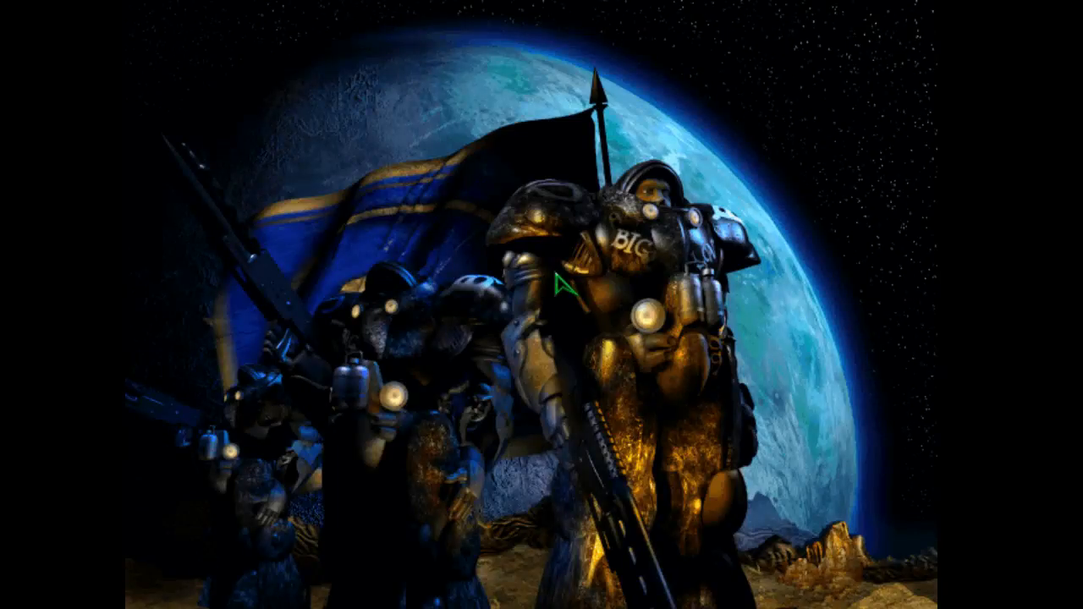
pyautogui.click(559, 279)
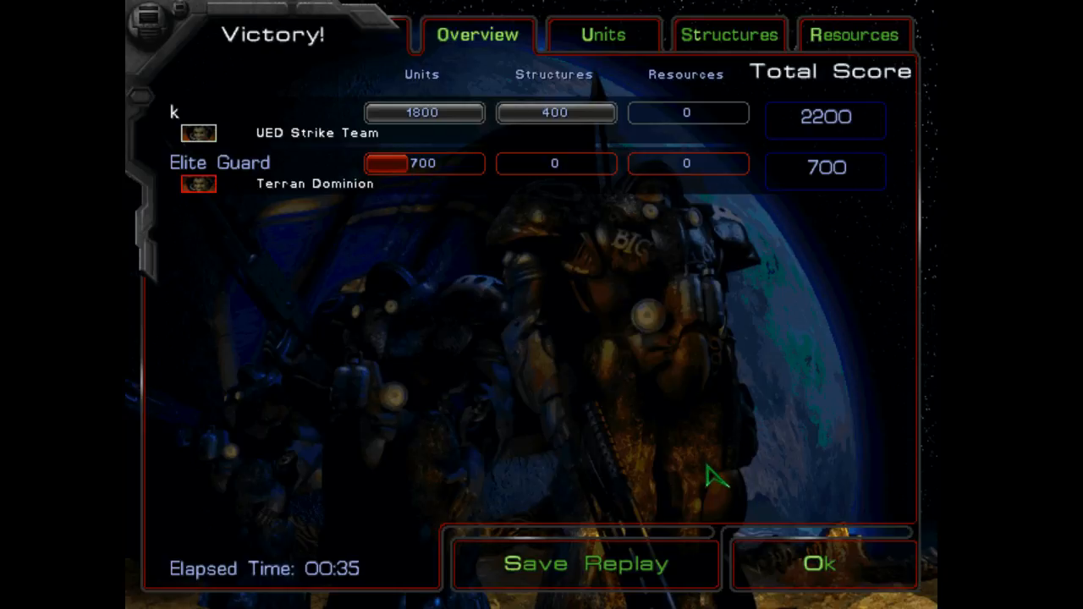
pyautogui.click(799, 582)
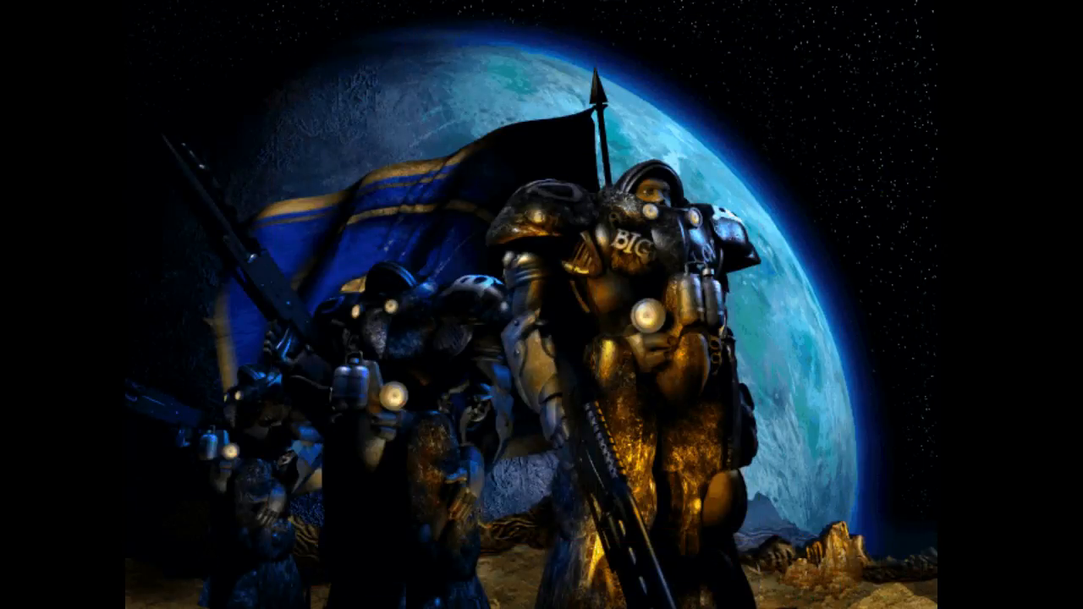